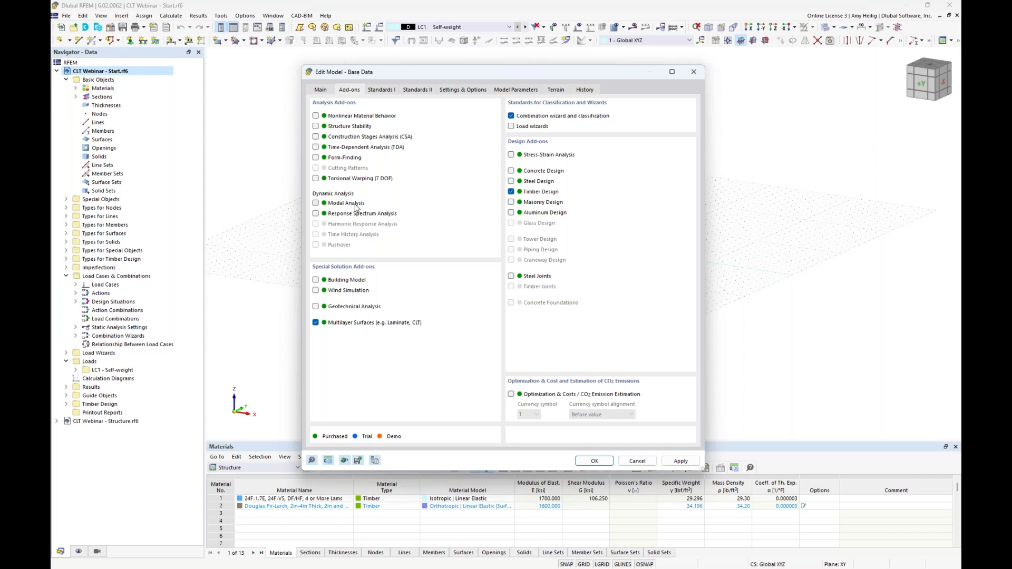
- Check the standard group list and the ASCE 7 | Wood 2022 combination wizard settings, including the creep factor, in the model's base data
{"action": "left_click", "coordinate": [379, 90]}
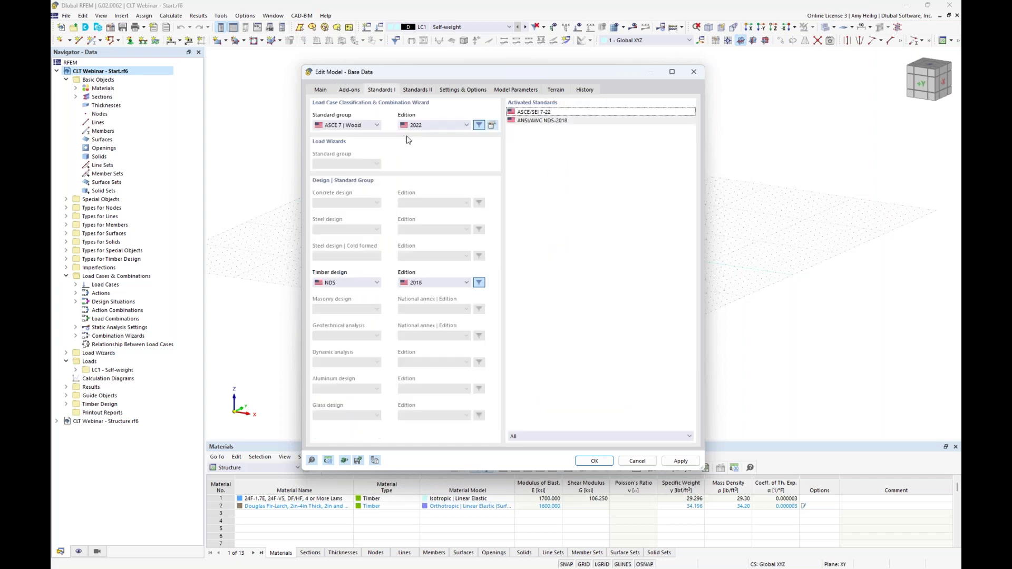
{"action": "left_click", "coordinate": [376, 126]}
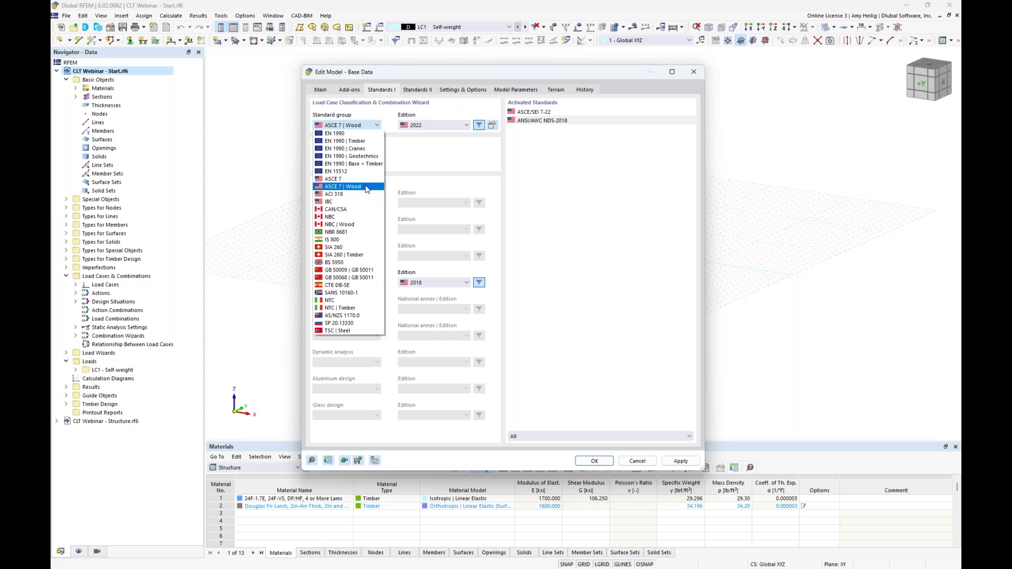
{"action": "left_click", "coordinate": [441, 177]}
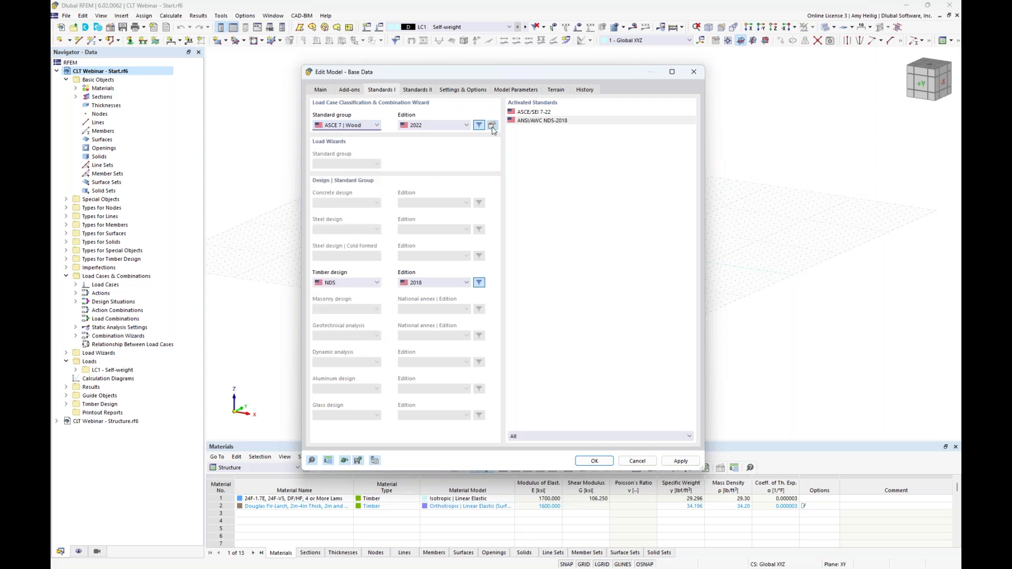
{"action": "left_click", "coordinate": [492, 127]}
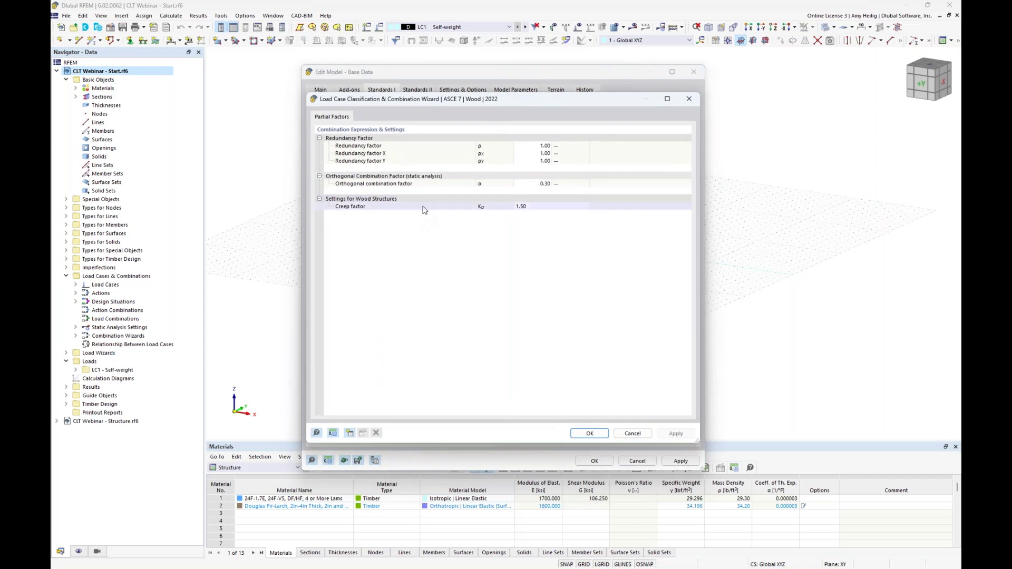
{"action": "left_click", "coordinate": [624, 433]}
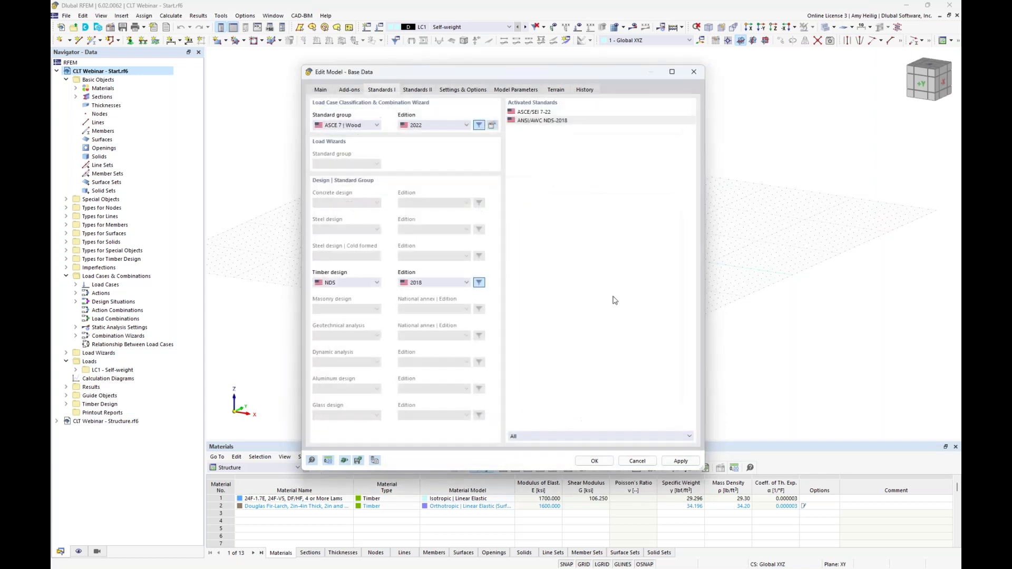
- Review the available load combination and timber design standards, keep ASCE 7 | Wood and NDS, and close the base data
{"action": "left_click", "coordinate": [378, 129]}
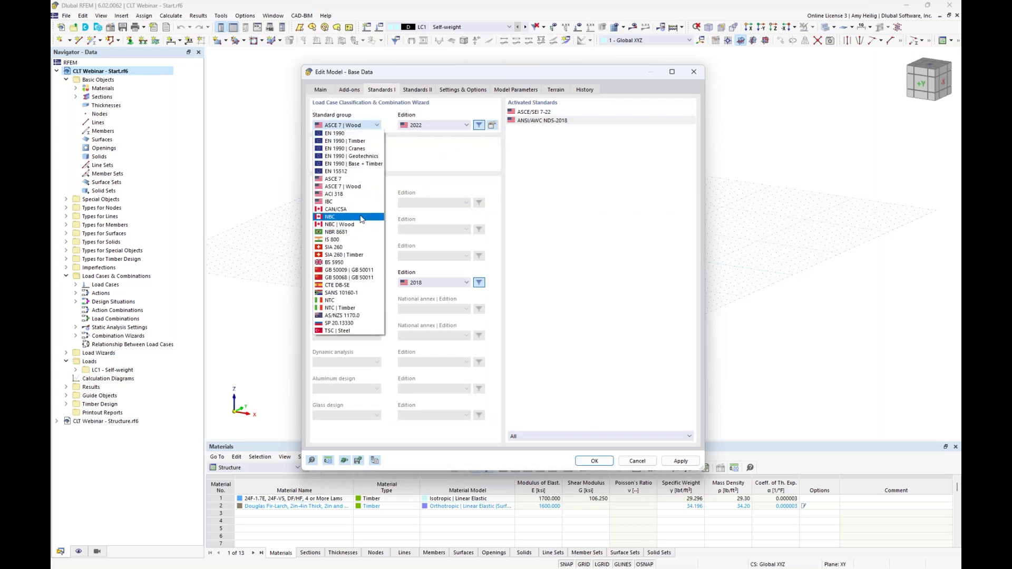
{"action": "left_click", "coordinate": [343, 187]}
{"action": "left_click", "coordinate": [364, 283]}
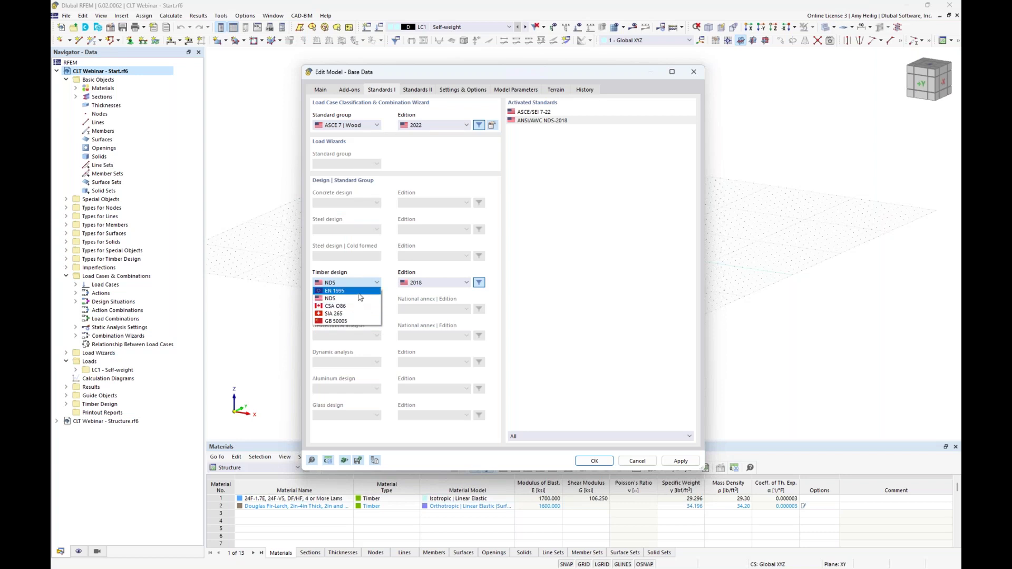
{"action": "left_click", "coordinate": [428, 216]}
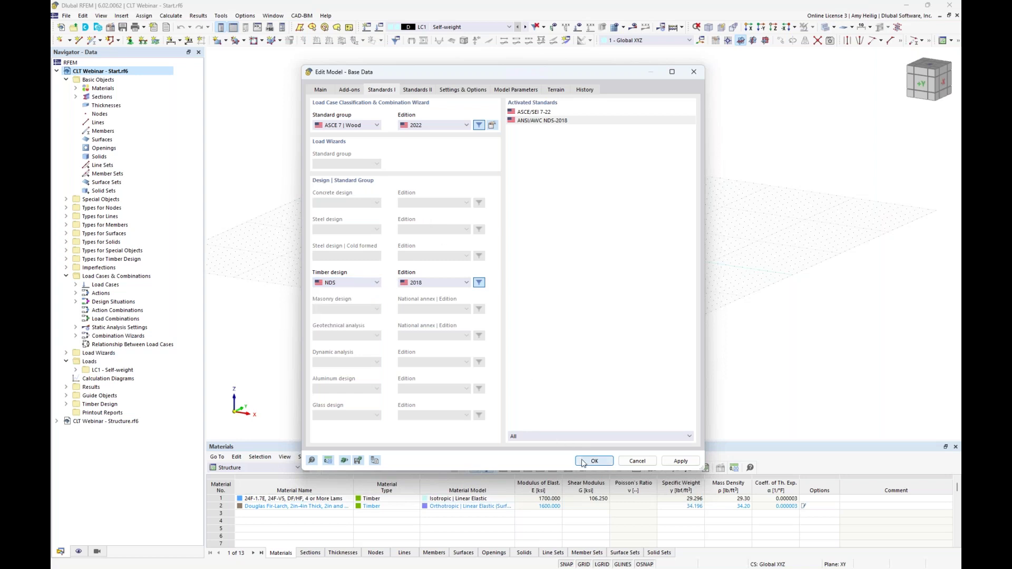
{"action": "key", "text": "Return"}
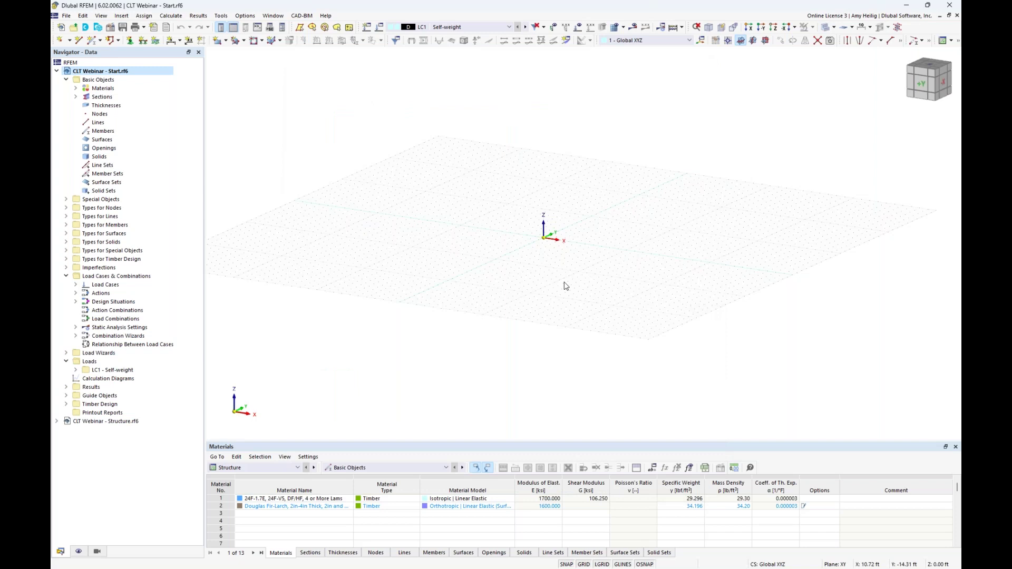
- Set the work plane to XZ and start a rectangular surface with a new thickness of type Layers
{"action": "left_click", "coordinate": [765, 42]}
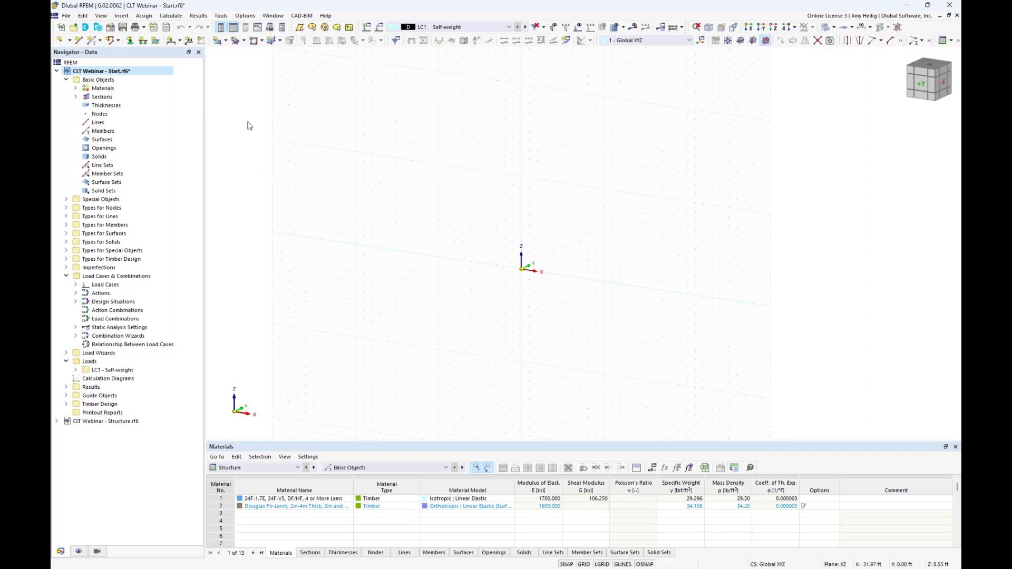
{"action": "left_click", "coordinate": [216, 41]}
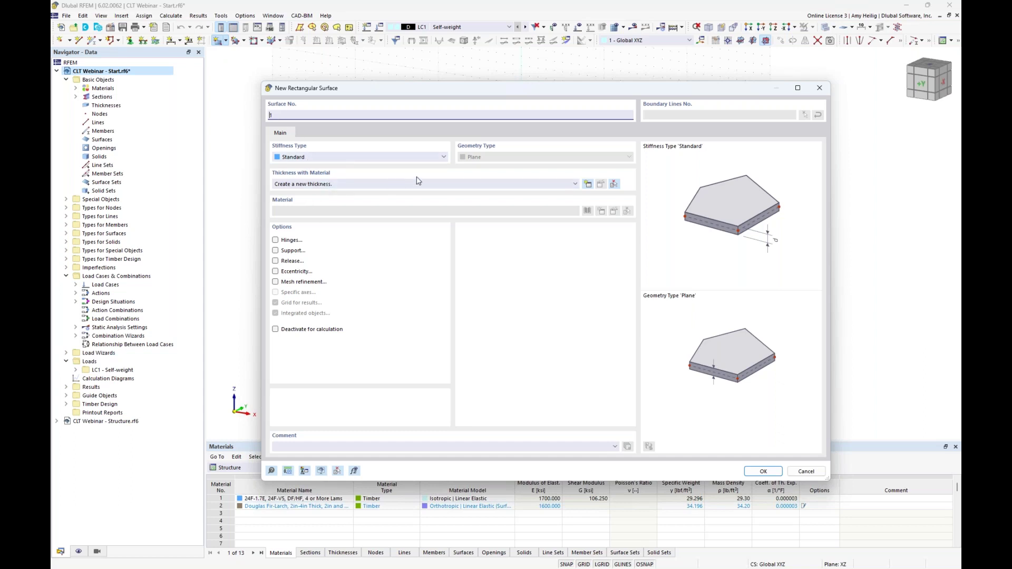
{"action": "left_click", "coordinate": [587, 184]}
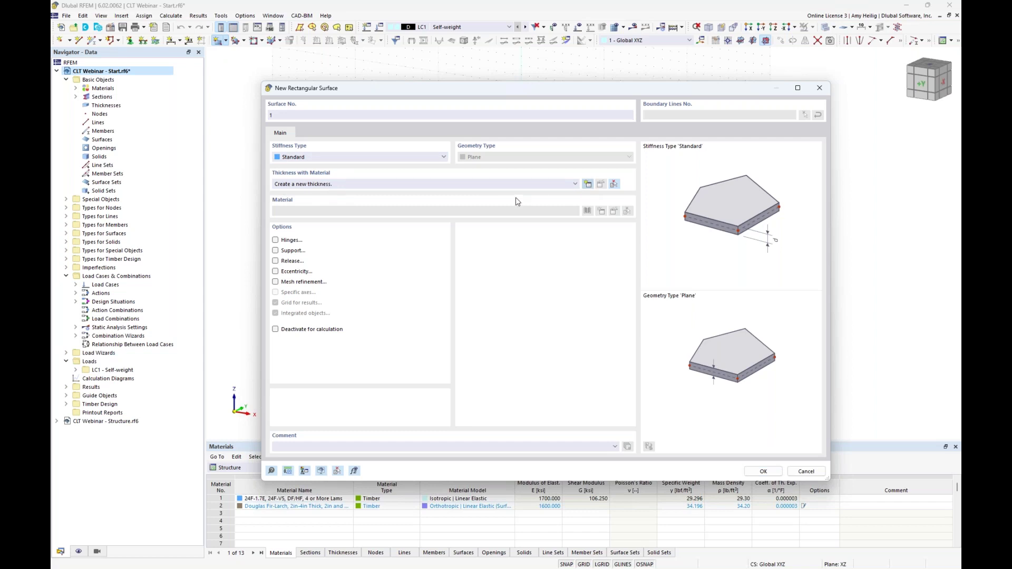
{"action": "left_click", "coordinate": [505, 151]}
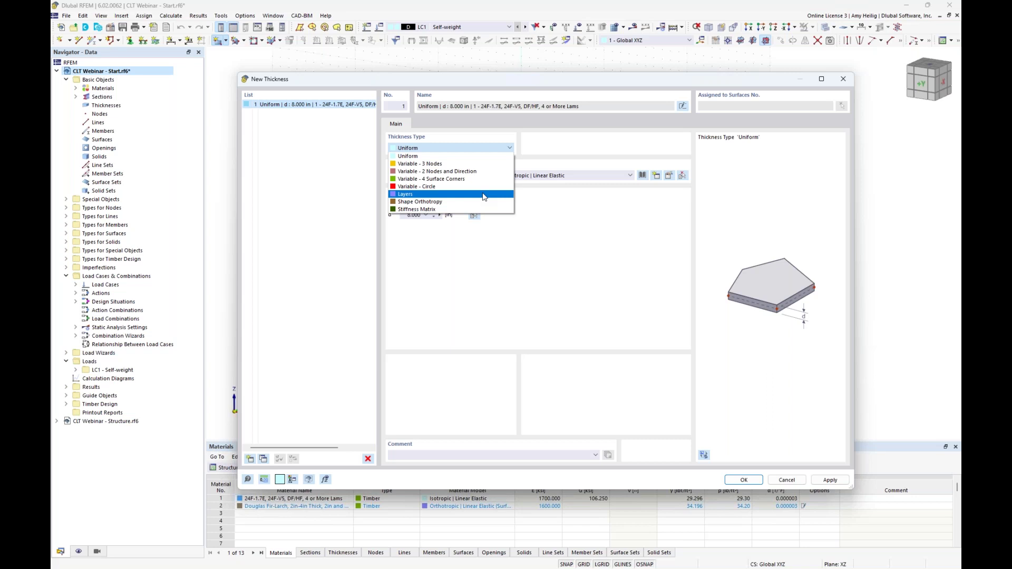
{"action": "left_click", "coordinate": [417, 195]}
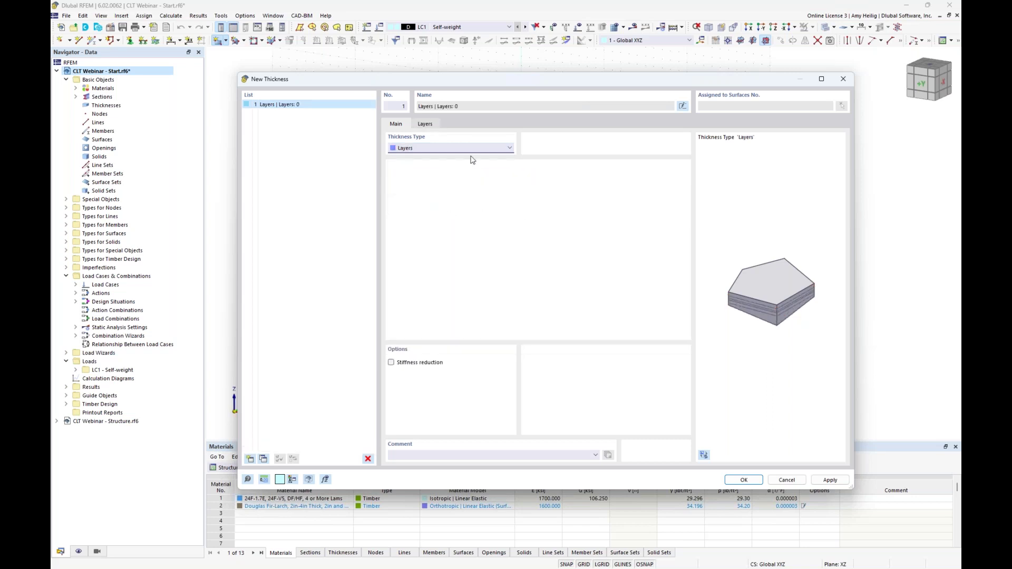
- Start creating a new material for layer 1 of the layered thickness
{"action": "left_click", "coordinate": [431, 125]}
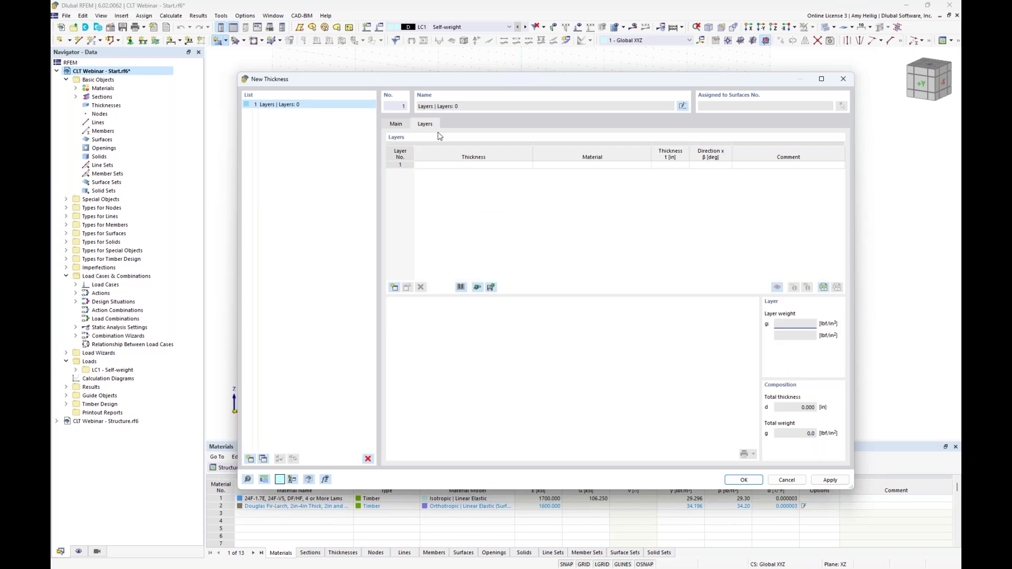
{"action": "left_click", "coordinate": [565, 166]}
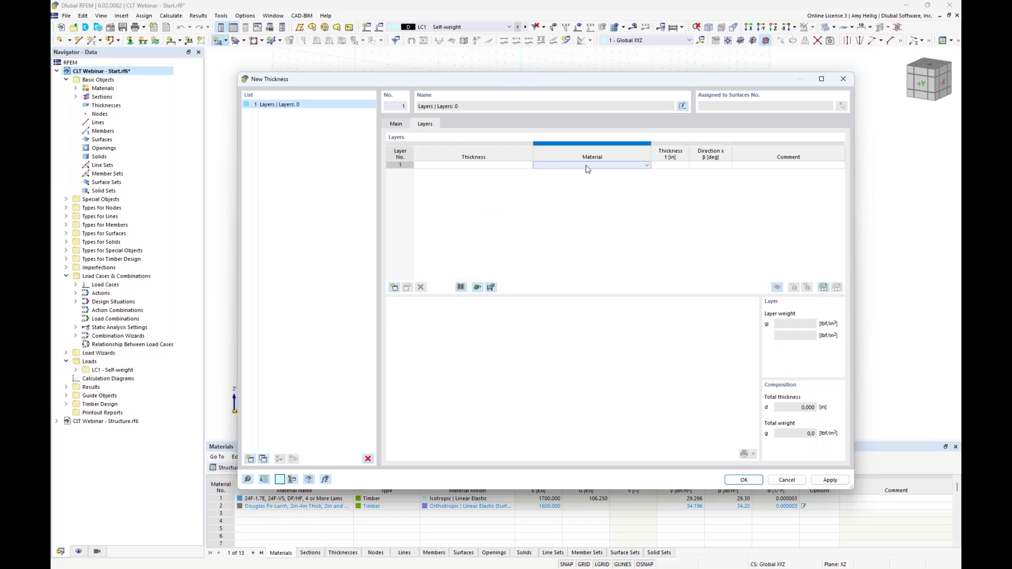
{"action": "left_click", "coordinate": [648, 166]}
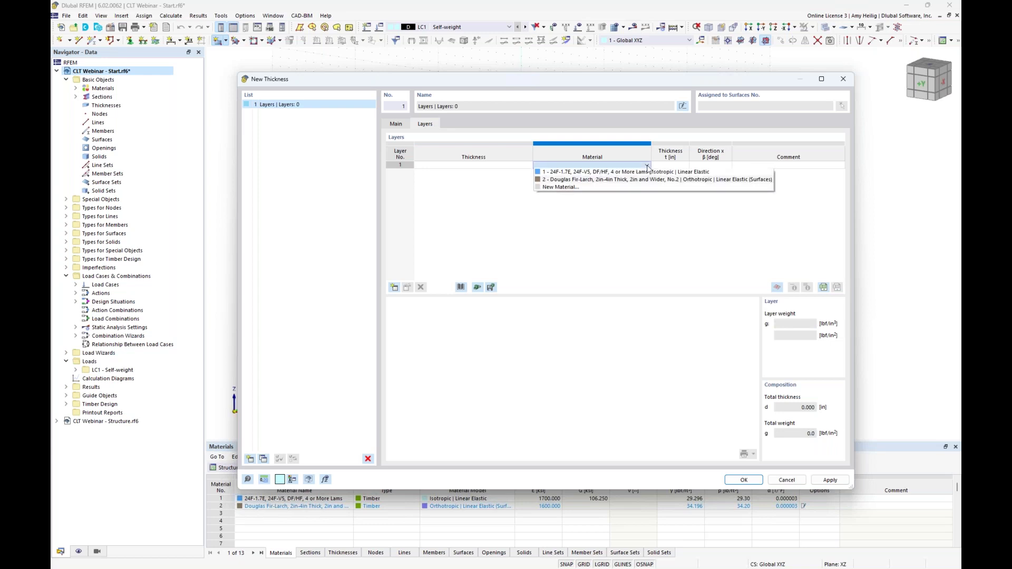
{"action": "left_click", "coordinate": [618, 187]}
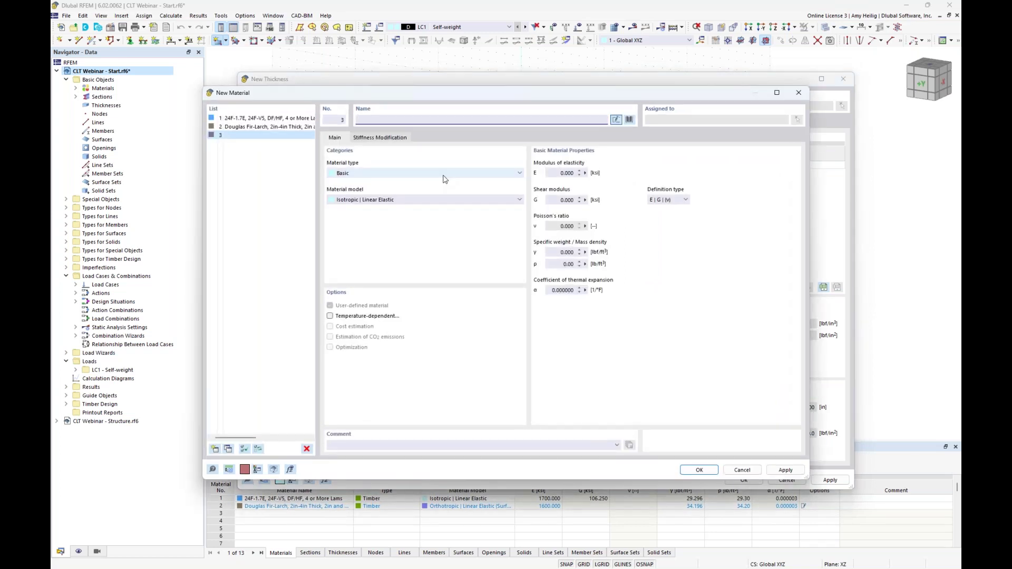
- Browse the ANSI/AWC NDS-2018 timber series in the material library, including the standards offered for filtering
{"action": "left_click", "coordinate": [629, 120]}
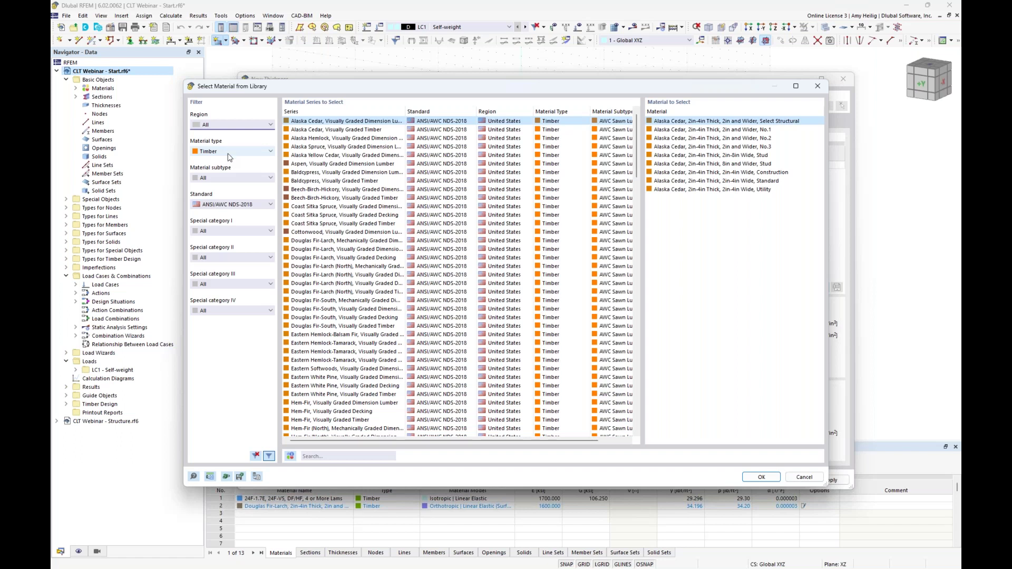
{"action": "left_click", "coordinate": [242, 206]}
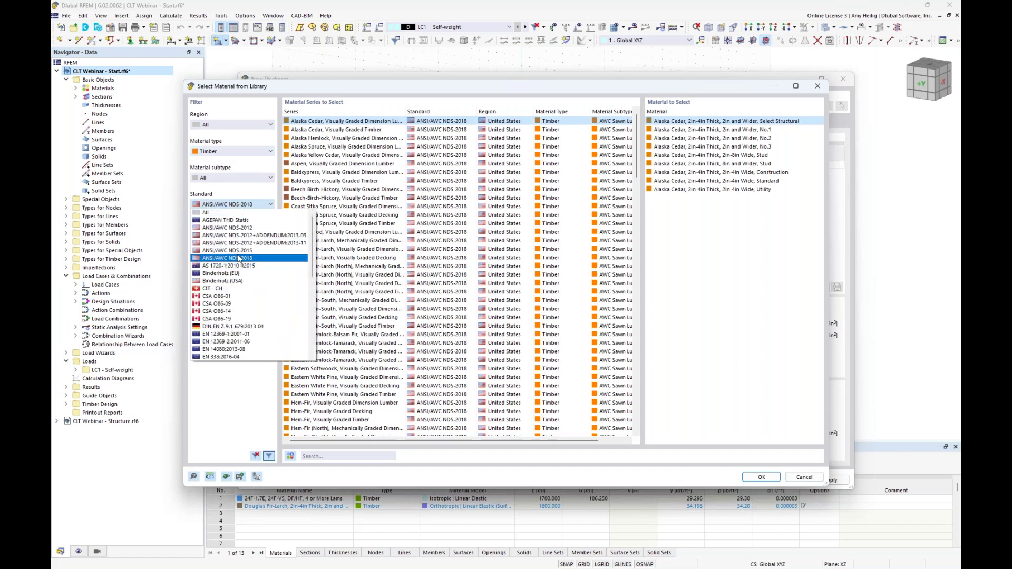
{"action": "left_click", "coordinate": [234, 381]}
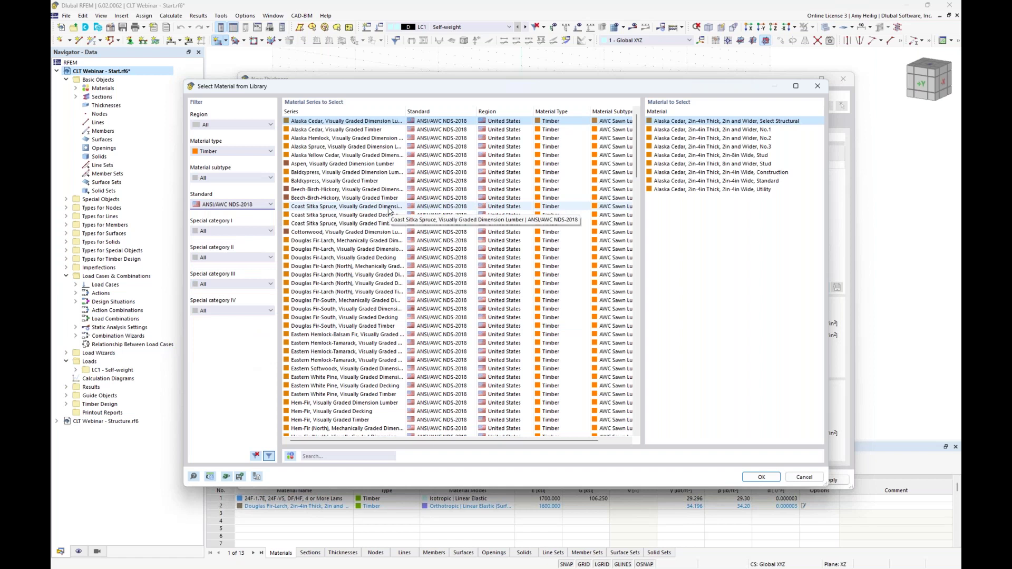
{"action": "left_click", "coordinate": [364, 224]}
{"action": "scroll", "coordinate": [371, 271], "scroll_direction": "down", "scroll_amount": 1}
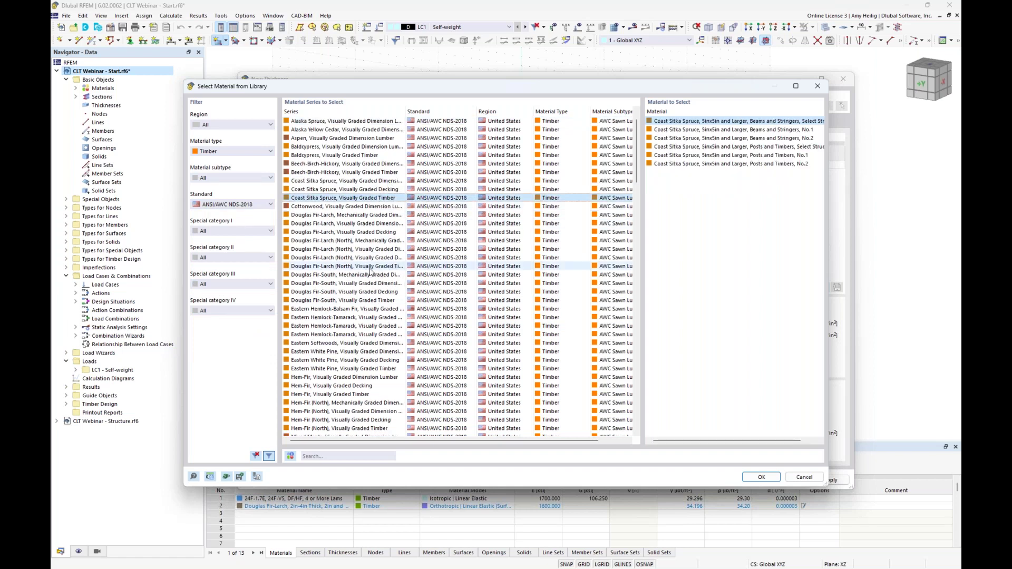
{"action": "scroll", "coordinate": [371, 272], "scroll_direction": "down", "scroll_amount": 6}
{"action": "left_click", "coordinate": [358, 300]}
{"action": "left_click", "coordinate": [359, 343]}
{"action": "left_click", "coordinate": [369, 249]}
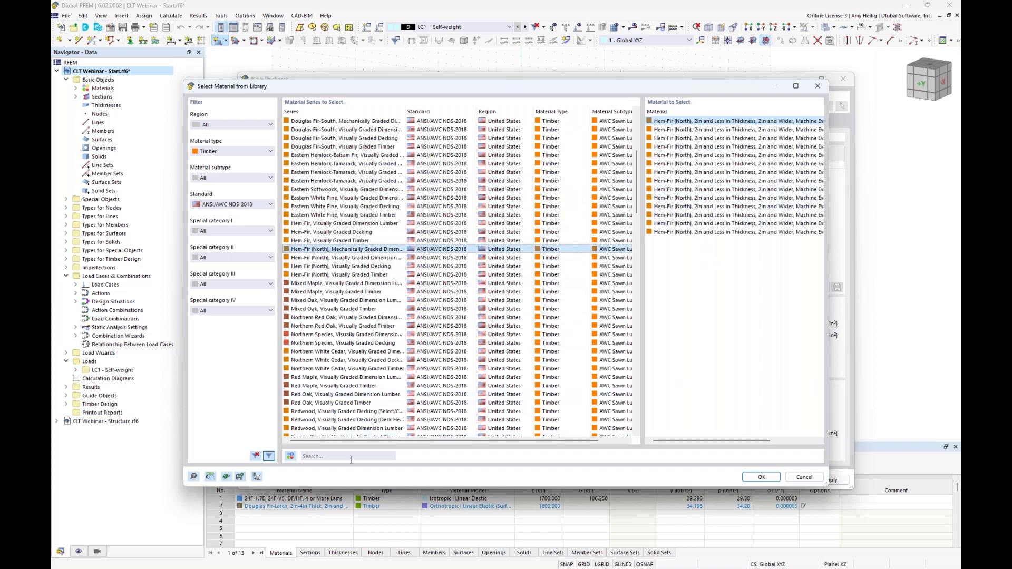
- Search the material library for "douglas" and accept the Douglas Fir-Larch MSR Lumber 900f-1.0E material
{"action": "left_click", "coordinate": [244, 230]}
{"action": "left_click", "coordinate": [310, 452]}
{"action": "left_click", "coordinate": [313, 455]}
{"action": "type", "text": "douglas"}
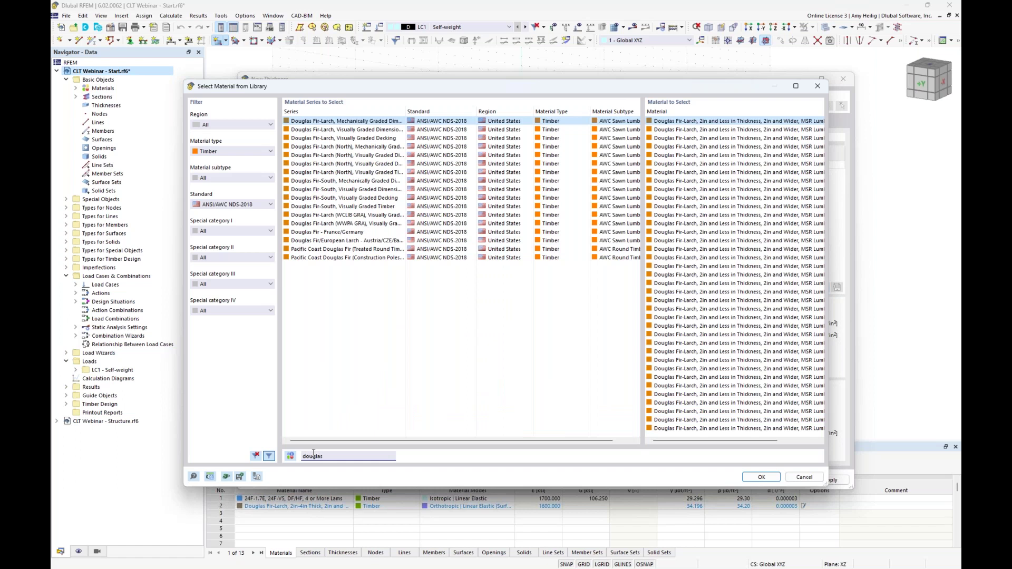
{"action": "key", "text": "Return"}
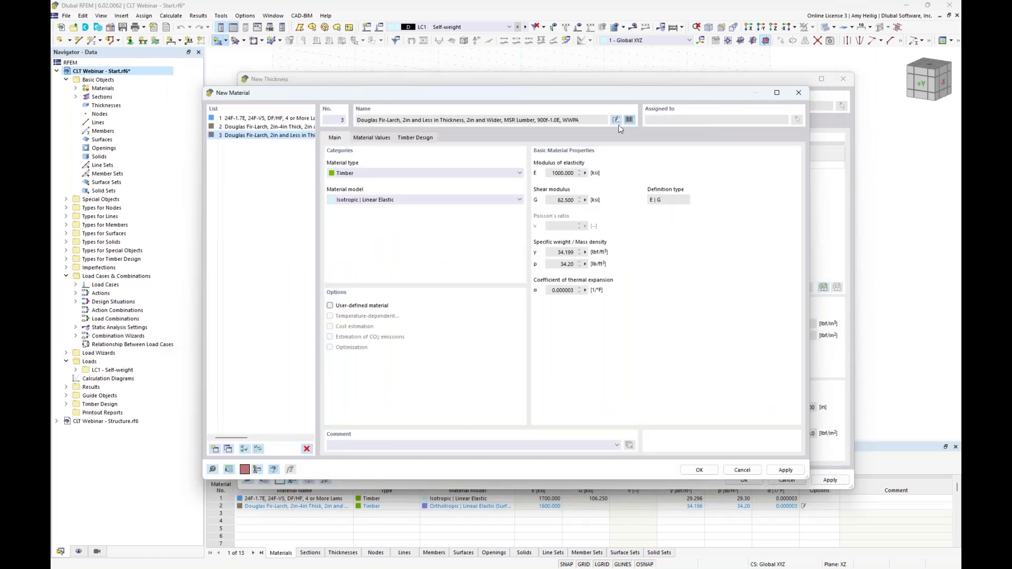
- Search the library for "douglas" and choose visually graded Douglas Fir-Larch, 2in-4in Thick, 2in and Wider, No.3 as the new material
{"action": "left_click", "coordinate": [325, 457]}
{"action": "type", "text": "douglas"}
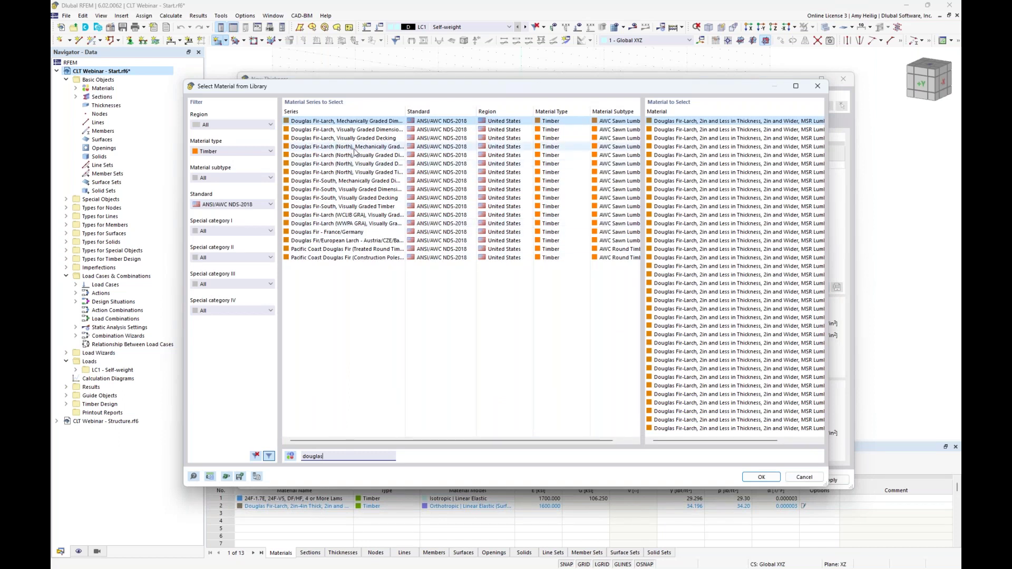
{"action": "left_click", "coordinate": [376, 130]}
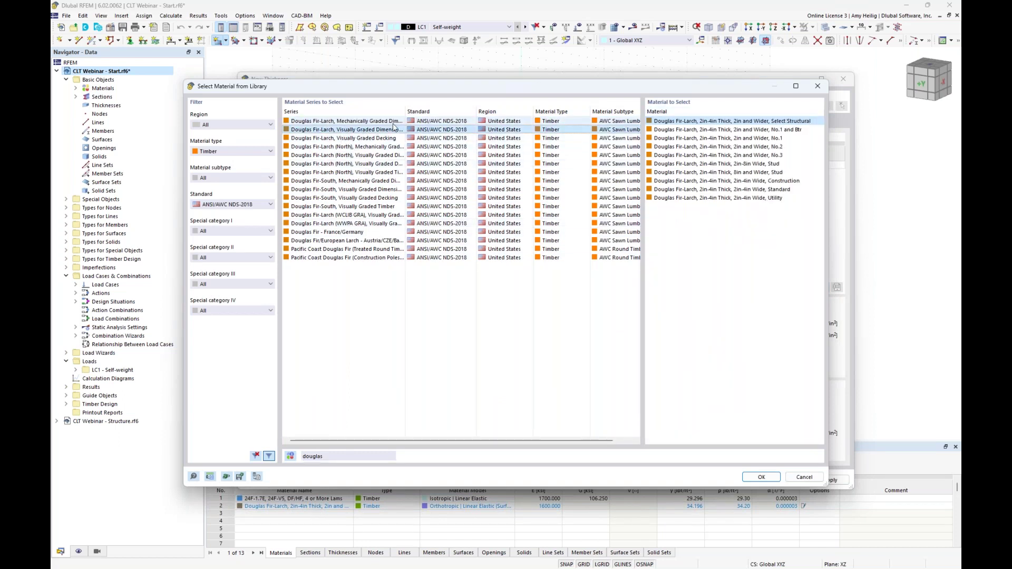
{"action": "left_click", "coordinate": [740, 155]}
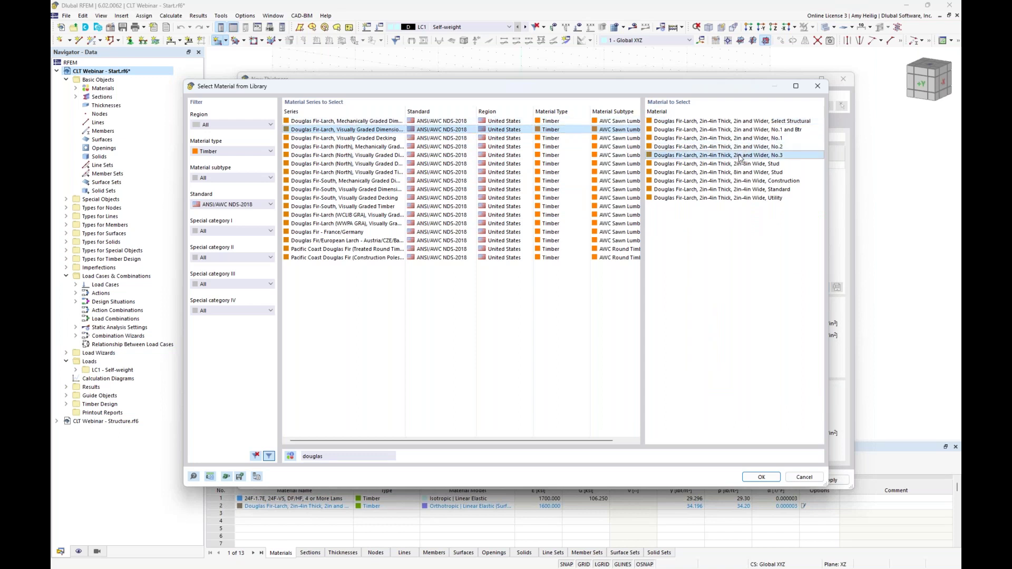
{"action": "left_click", "coordinate": [762, 477]}
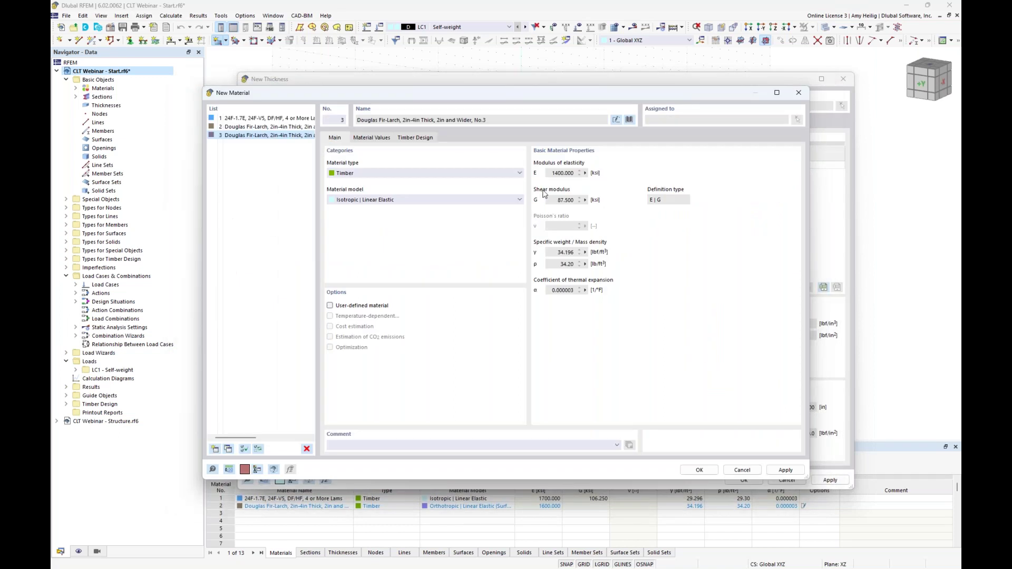
- Set the material model to Orthotropic | Linear Elastic (Surfaces) and make the material user-defined
{"action": "left_click", "coordinate": [417, 199]}
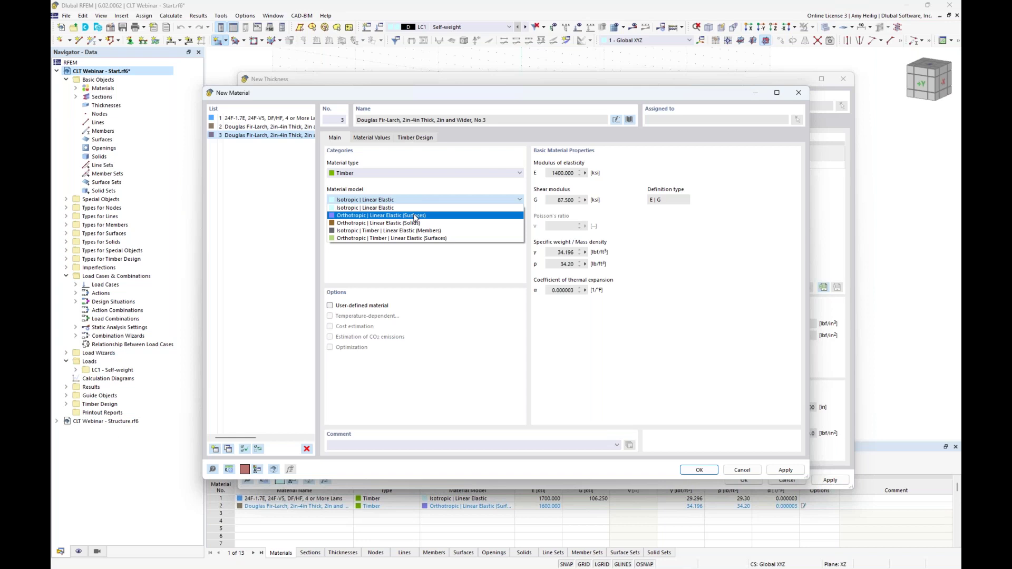
{"action": "left_click", "coordinate": [415, 216]}
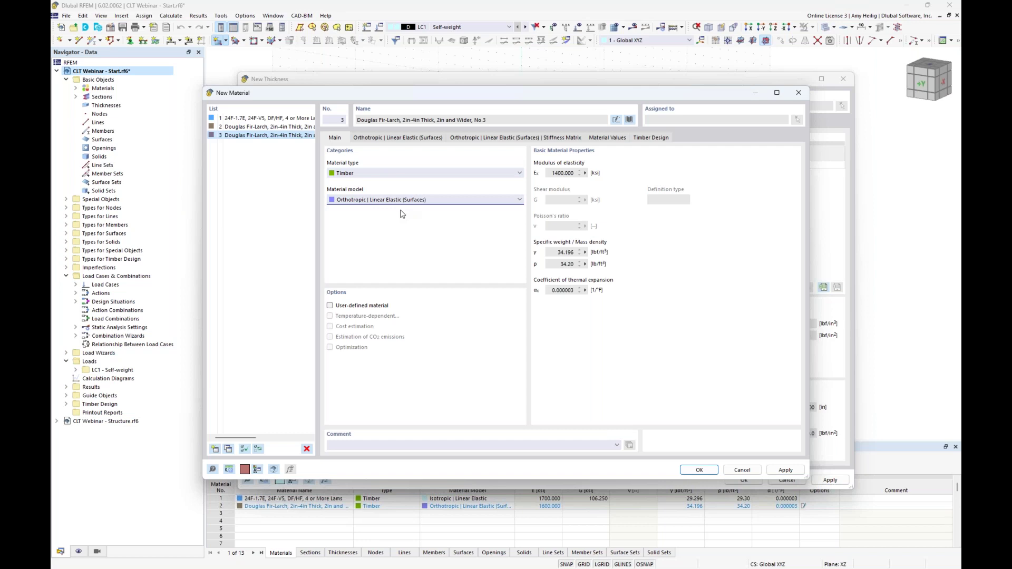
{"action": "left_click", "coordinate": [330, 306]}
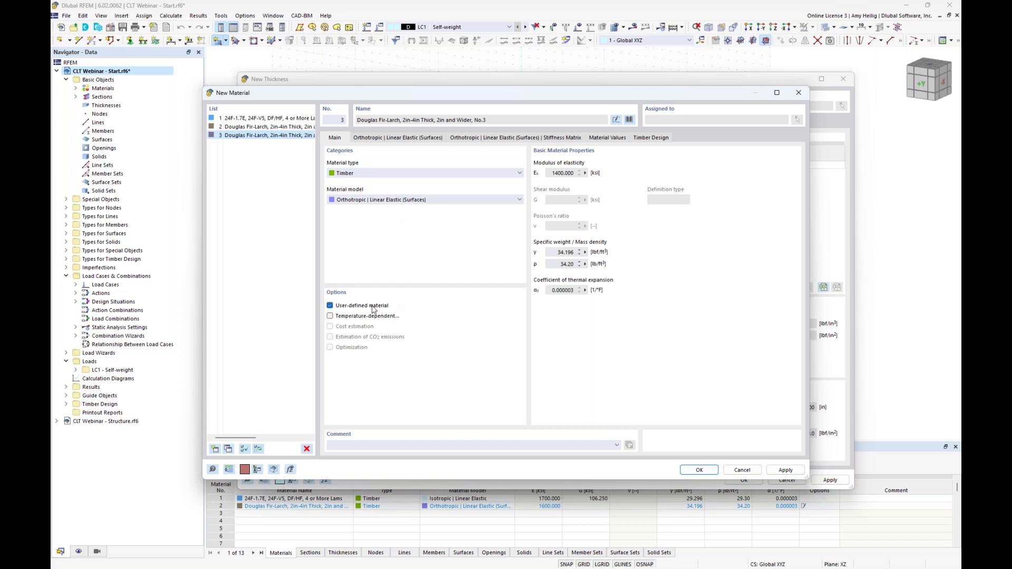
- Try to set the orthotropic modulus of elasticity Ey to 0 ksi, and check the lumber's material values
{"action": "left_click", "coordinate": [408, 139]}
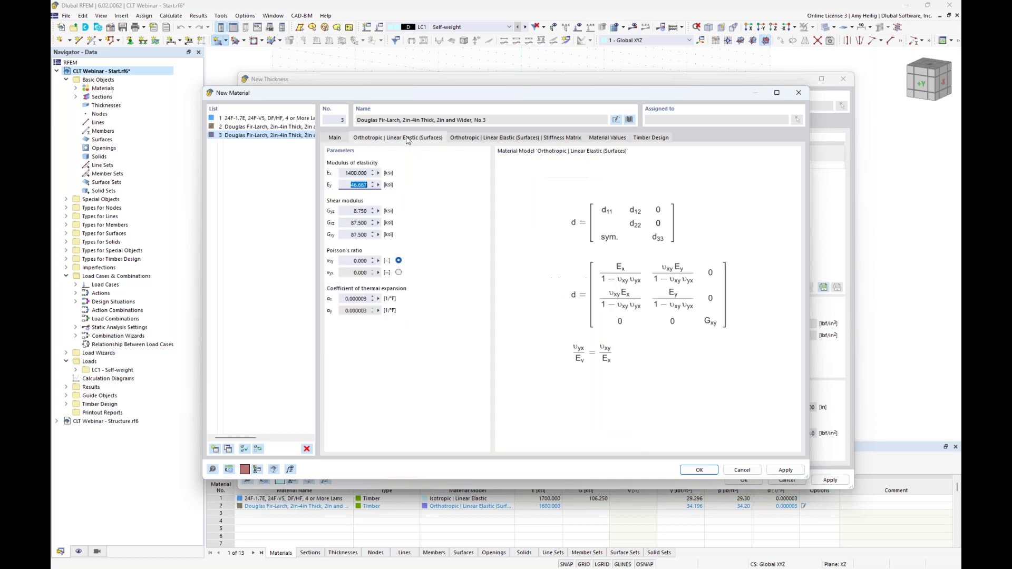
{"action": "left_click", "coordinate": [348, 186]}
{"action": "left_click_drag", "start_coordinate": [349, 186], "coordinate": [367, 188]}
{"action": "type", "text": "0"}
{"action": "left_click", "coordinate": [599, 139]}
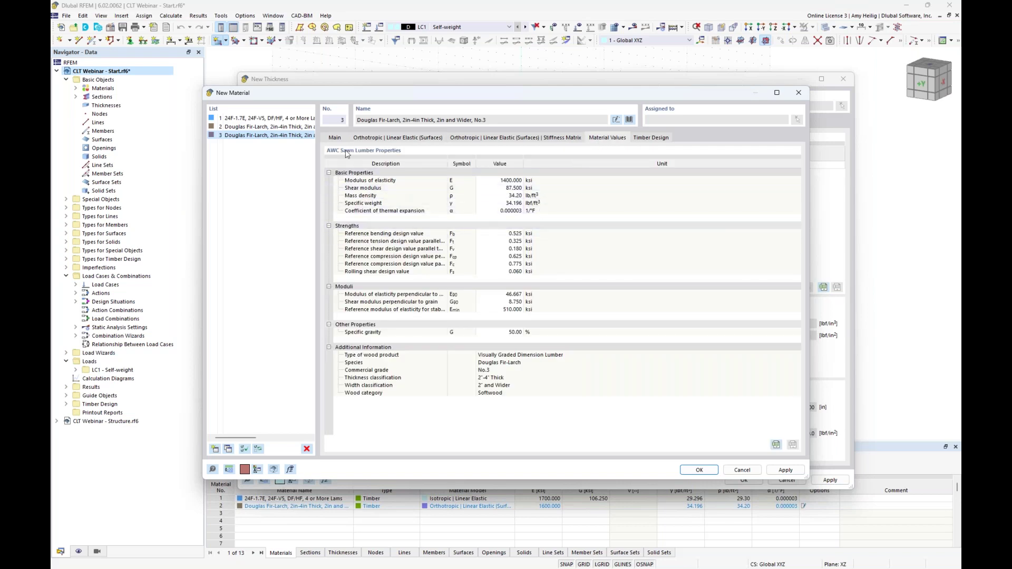
{"action": "left_click", "coordinate": [335, 138]}
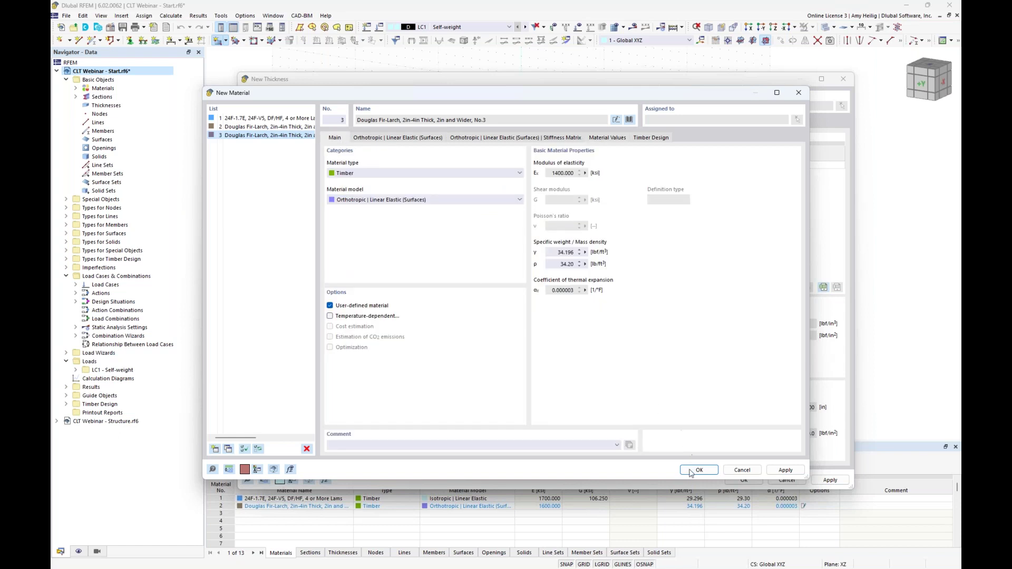
- Accept the new No.3 material and define layer 1 as Douglas Fir-Larch No.2 with a thickness of 1.5 in
{"action": "key", "text": "Return"}
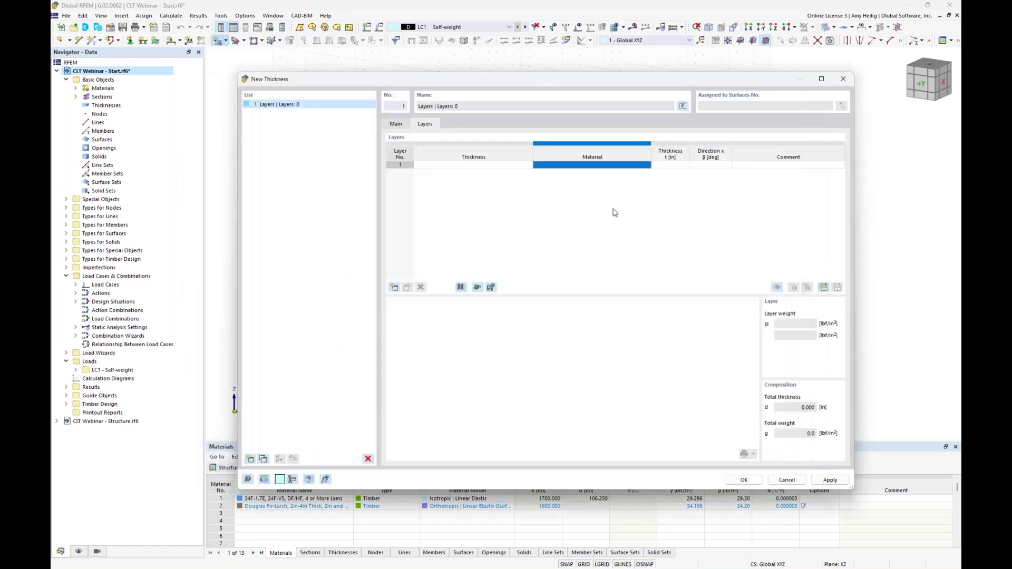
{"action": "left_click", "coordinate": [637, 165]}
{"action": "left_click", "coordinate": [647, 165]}
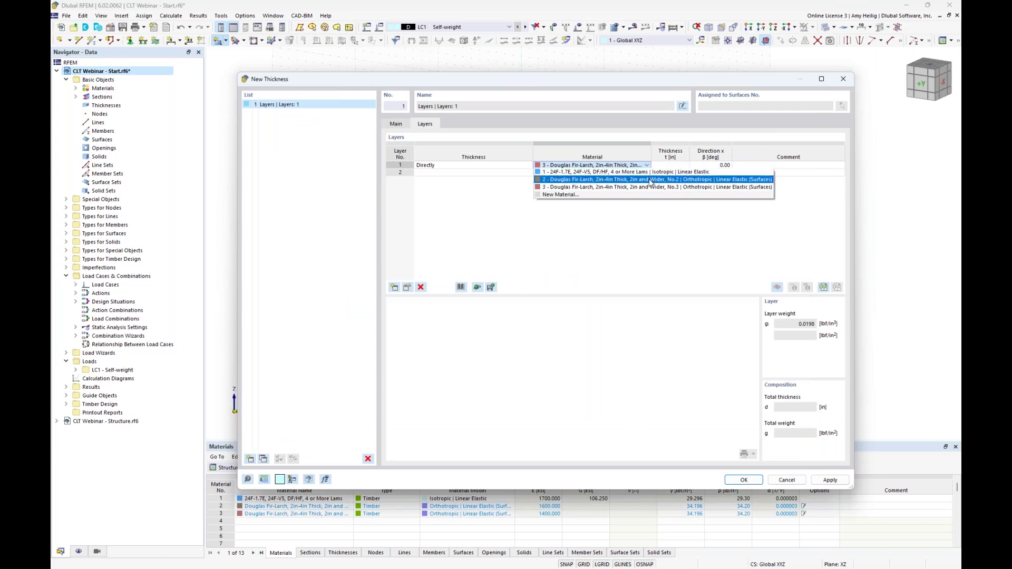
{"action": "left_click", "coordinate": [650, 180]}
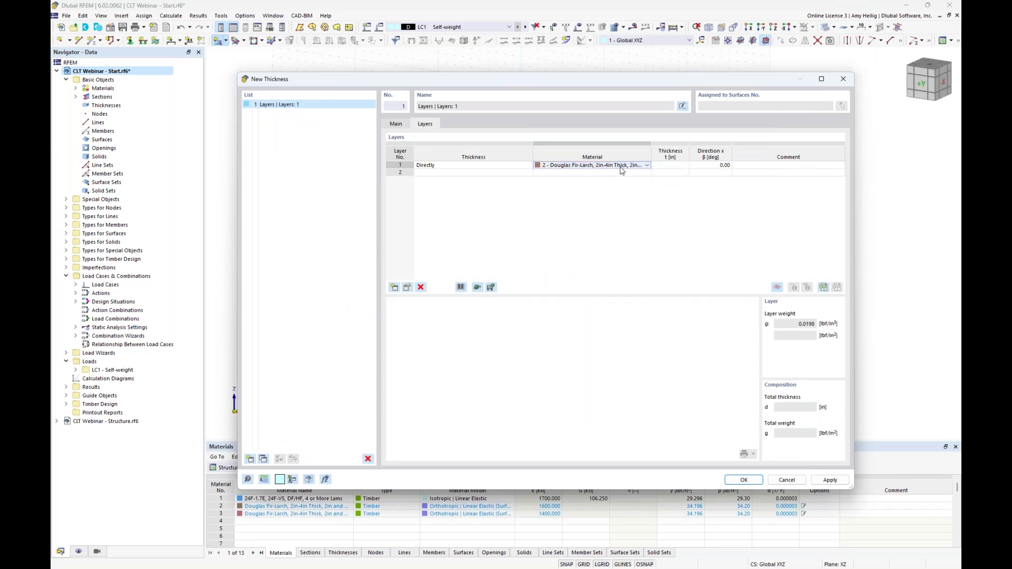
{"action": "left_click", "coordinate": [668, 165]}
{"action": "type", "text": "1.5"}
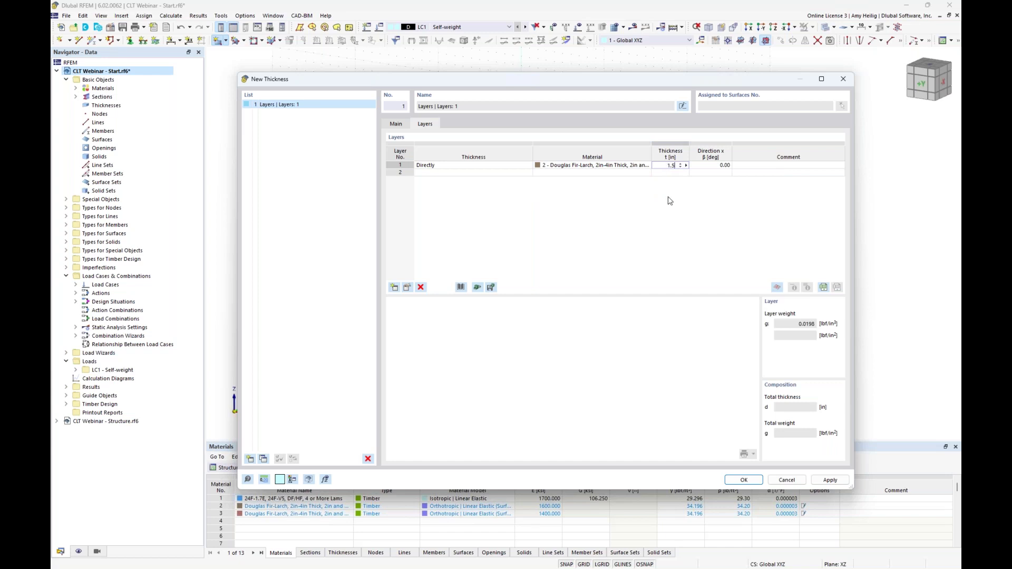
{"action": "left_click", "coordinate": [707, 165]}
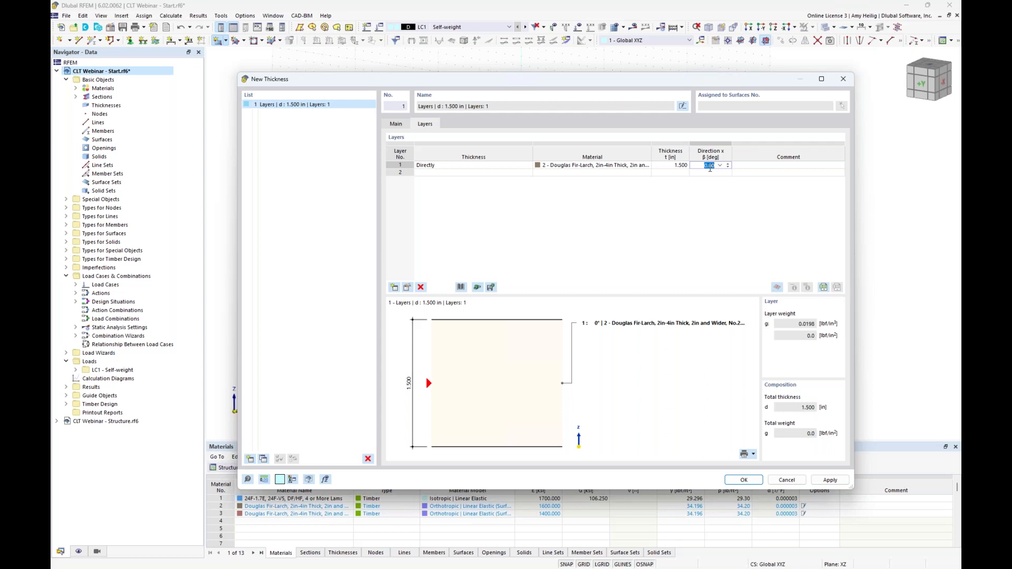
- Define layer 2 as Douglas Fir-Larch No.3, 1.5 in thick, with a direction of 90°
{"action": "left_click", "coordinate": [632, 173]}
{"action": "left_click", "coordinate": [648, 174]}
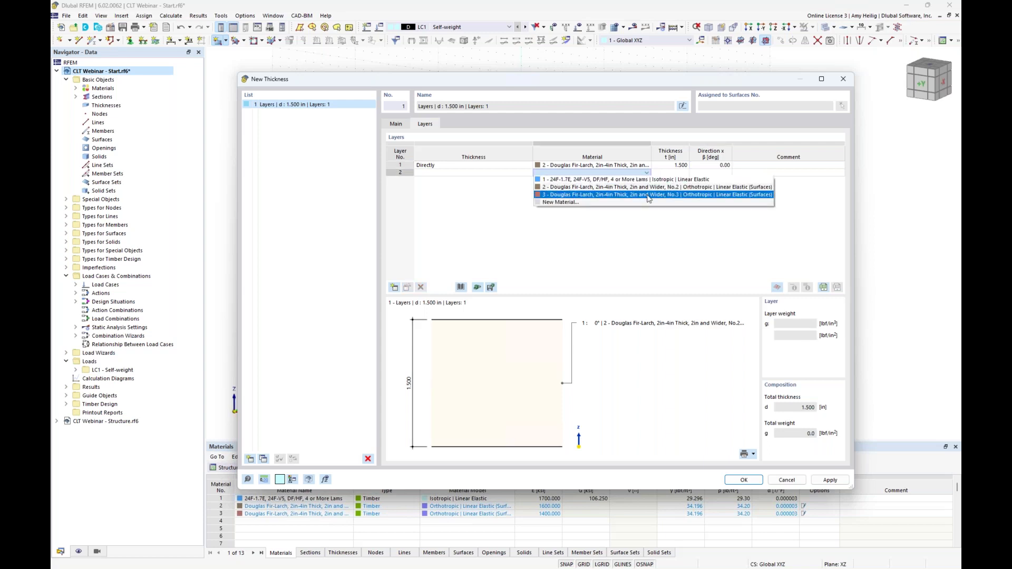
{"action": "left_click", "coordinate": [648, 195]}
{"action": "left_click", "coordinate": [682, 174]}
{"action": "type", "text": "1.5"}
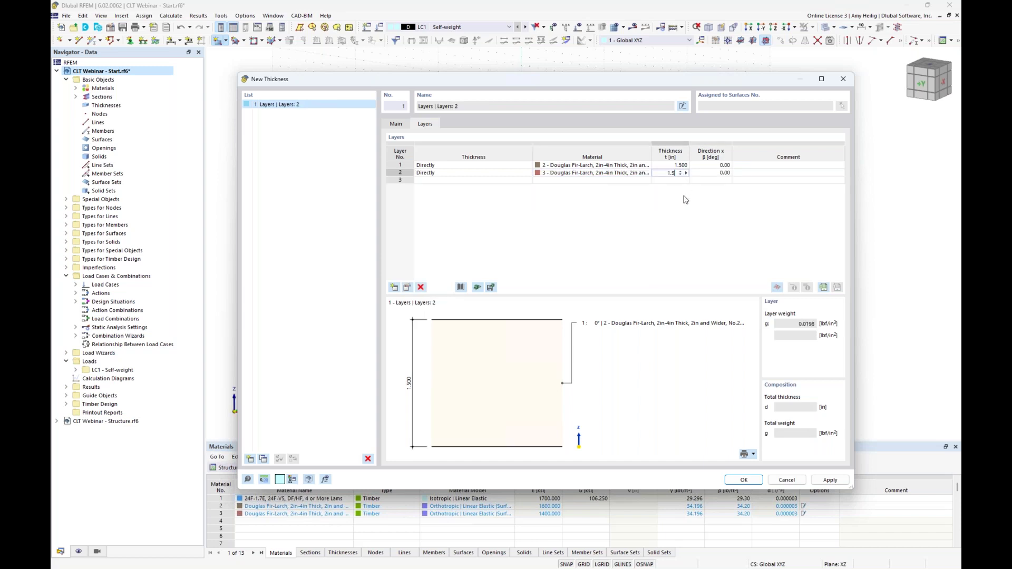
{"action": "left_click", "coordinate": [702, 174]}
{"action": "left_click", "coordinate": [719, 173]}
{"action": "left_click", "coordinate": [706, 187]}
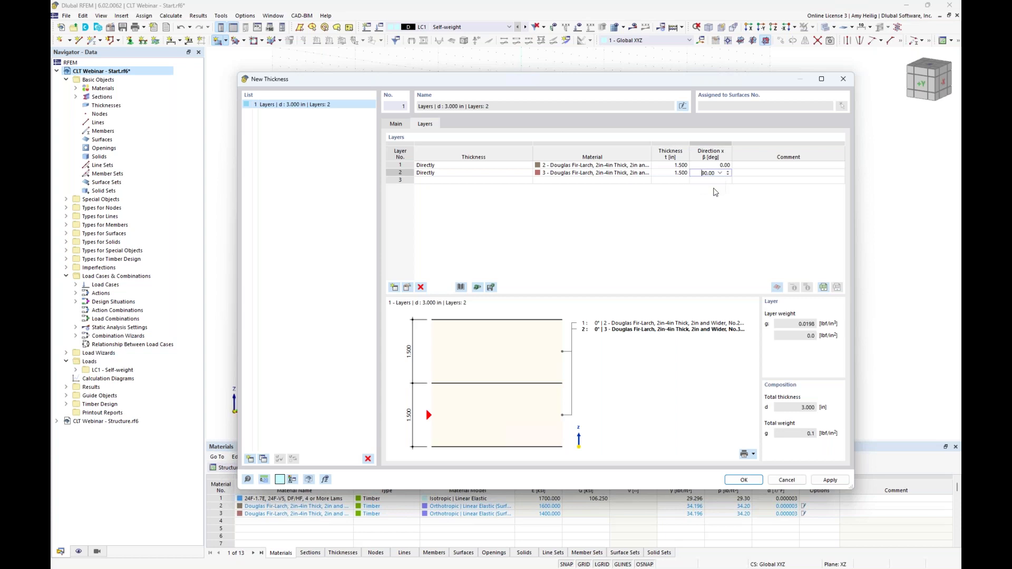
- Define layer 3 as Douglas Fir-Larch No.2 with a thickness of 1.5 in
{"action": "left_click", "coordinate": [641, 181]}
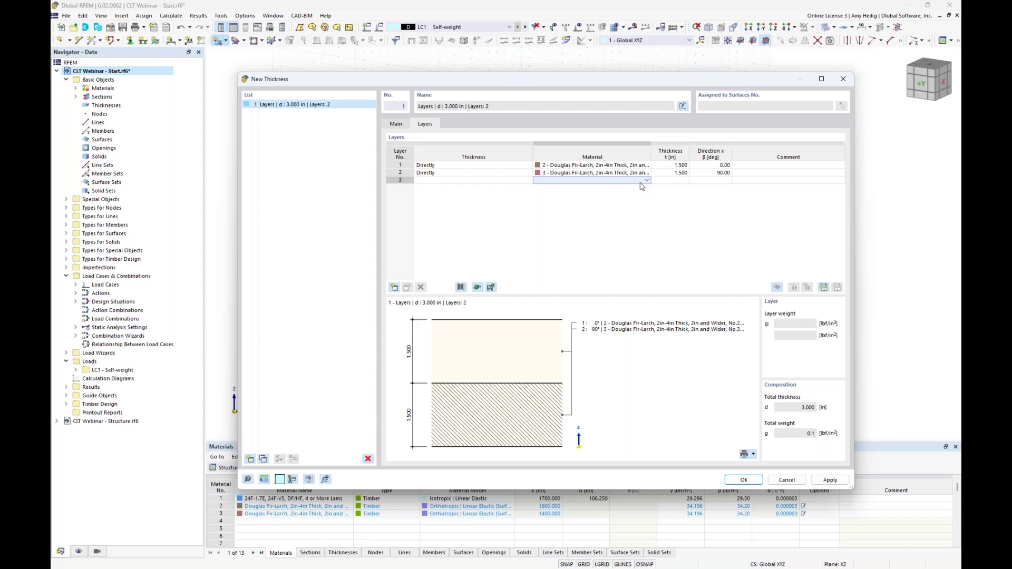
{"action": "left_click", "coordinate": [645, 180]}
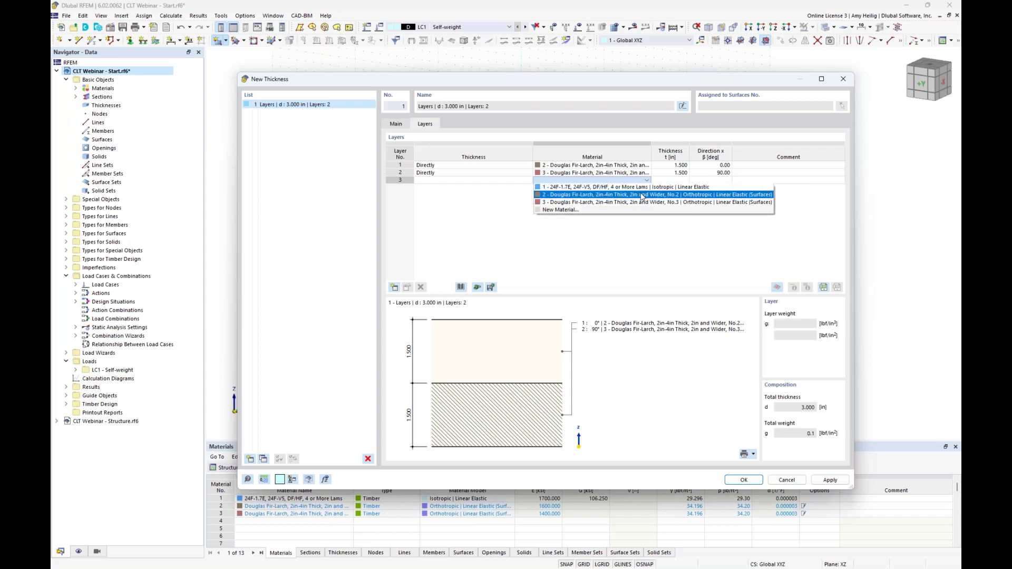
{"action": "left_click", "coordinate": [642, 195]}
{"action": "left_click", "coordinate": [679, 180]}
{"action": "type", "text": "1.5"}
{"action": "left_click", "coordinate": [679, 173]}
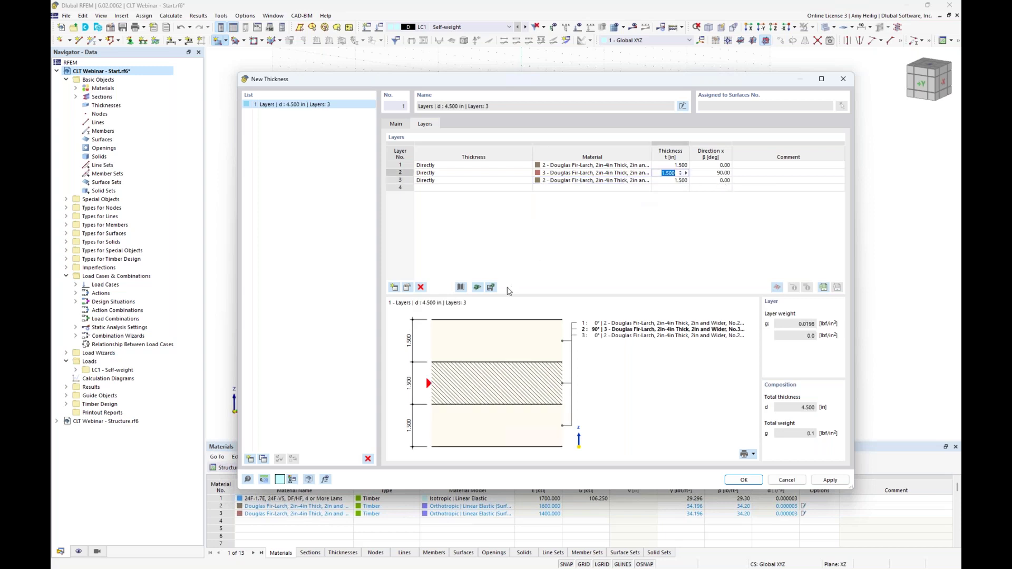
{"action": "left_click", "coordinate": [491, 288]}
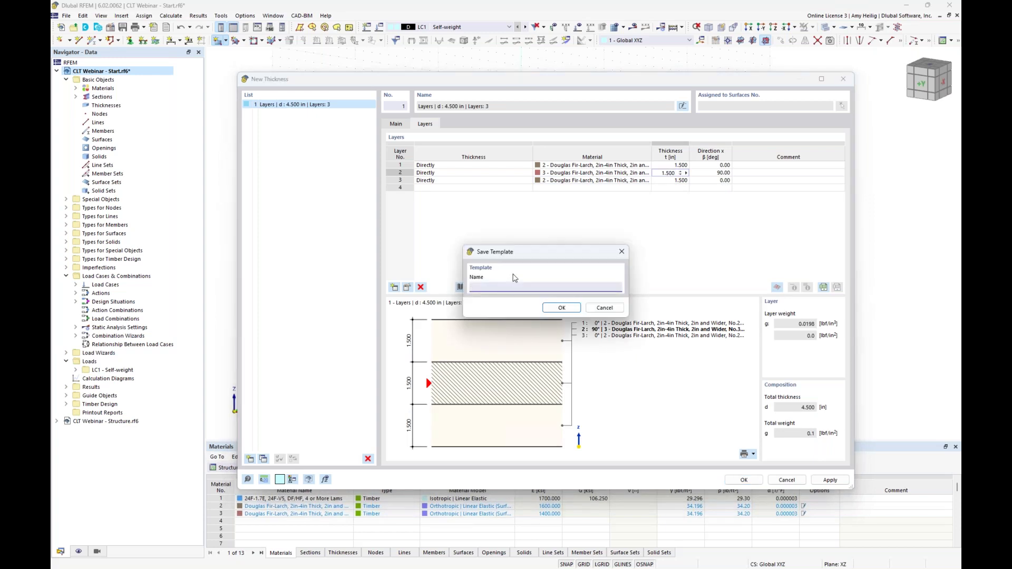
{"action": "left_click_drag", "start_coordinate": [520, 255], "coordinate": [553, 224]}
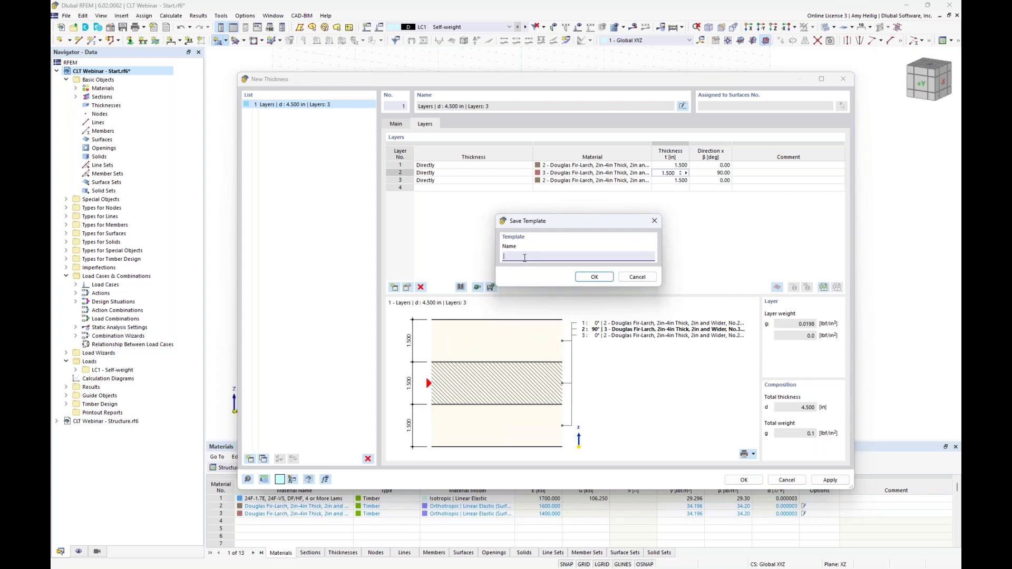
{"action": "left_click", "coordinate": [636, 276]}
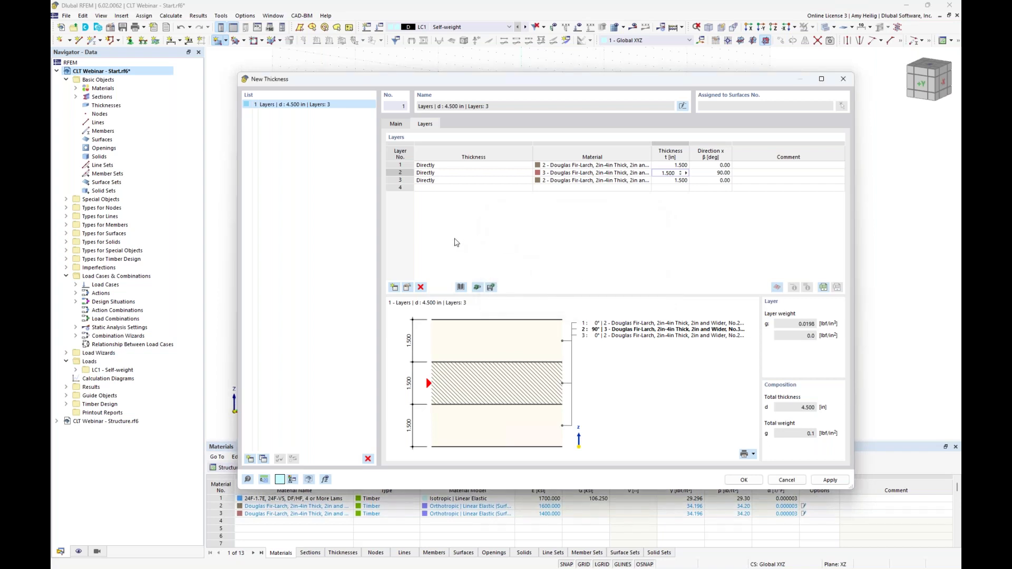
- Delete all three manually defined layers from the thickness
{"action": "left_click", "coordinate": [409, 181]}
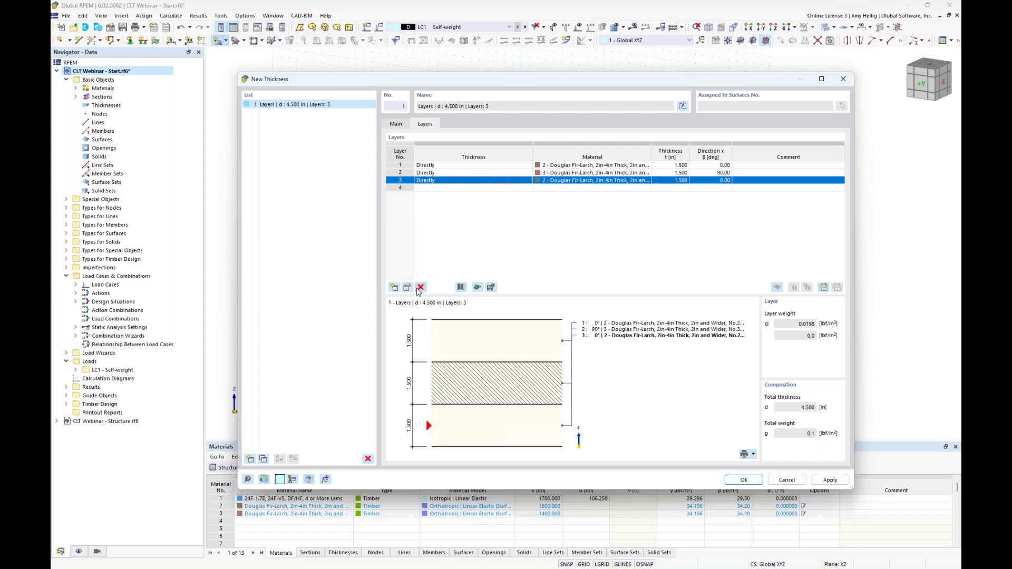
{"action": "left_click", "coordinate": [421, 287]}
{"action": "left_click", "coordinate": [421, 288]}
{"action": "left_click", "coordinate": [421, 287]}
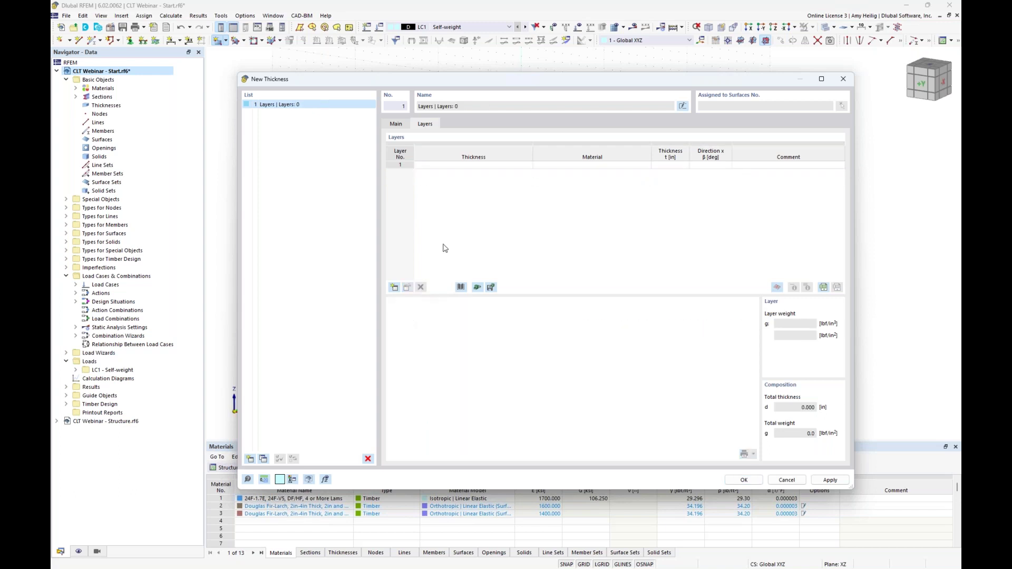
- Load the X-Lam 105-3s (4 1/8 in) composition by Nordic Structures (USA) from the United States library into the thickness
{"action": "left_click", "coordinate": [460, 287]}
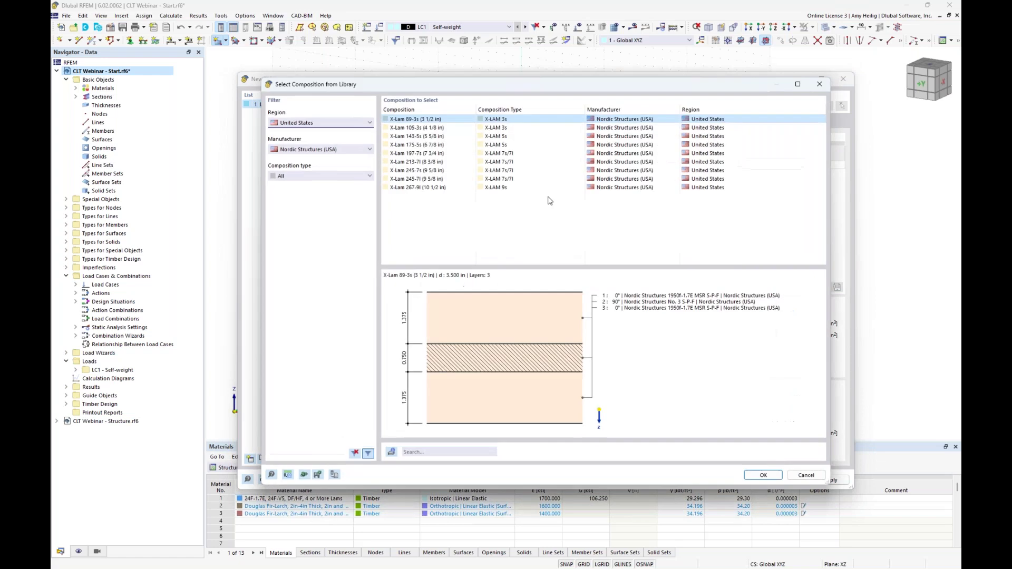
{"action": "left_click", "coordinate": [348, 152]}
{"action": "left_click", "coordinate": [347, 157]}
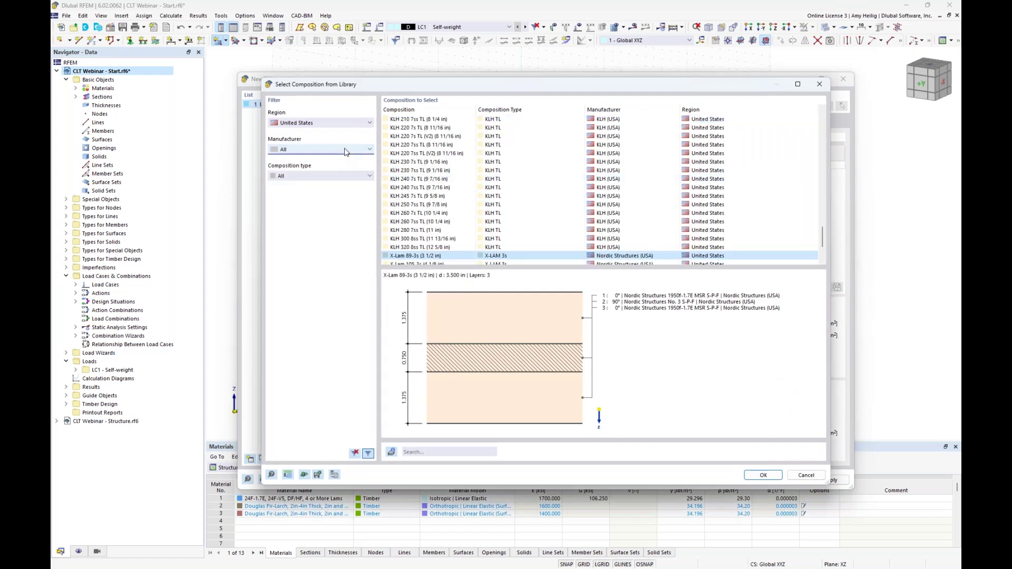
{"action": "left_click", "coordinate": [346, 124]}
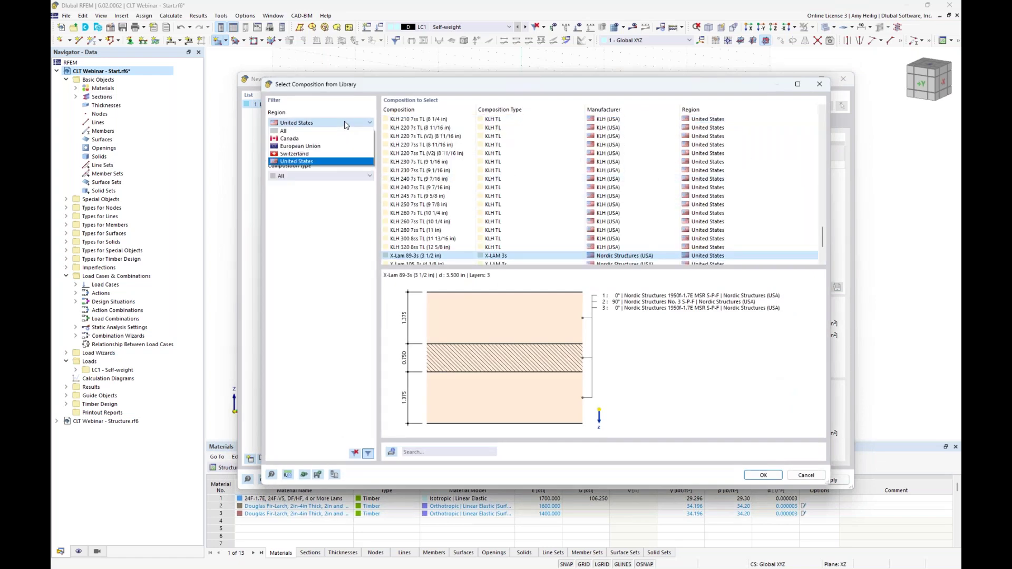
{"action": "left_click", "coordinate": [339, 162]}
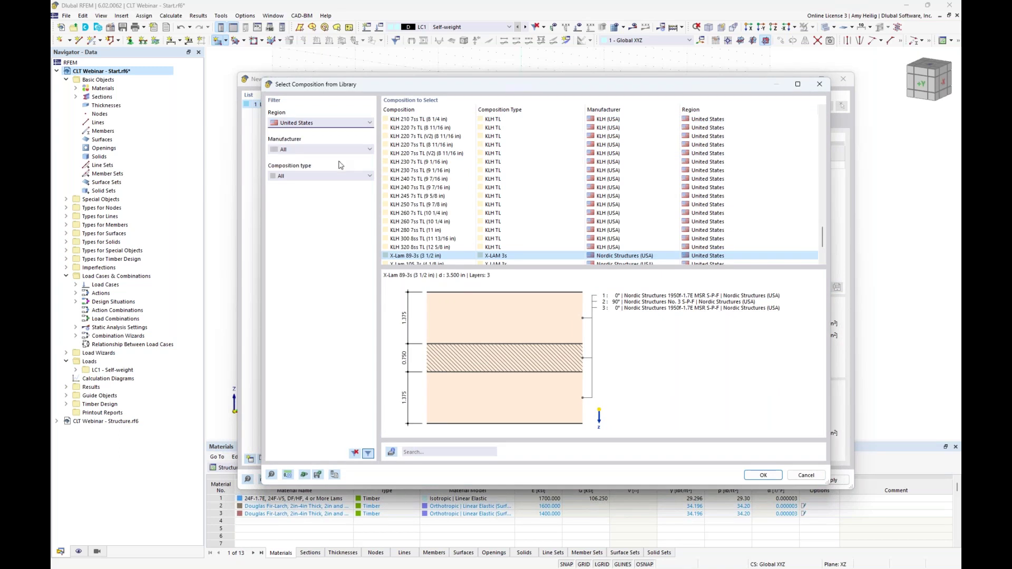
{"action": "left_click", "coordinate": [347, 150]}
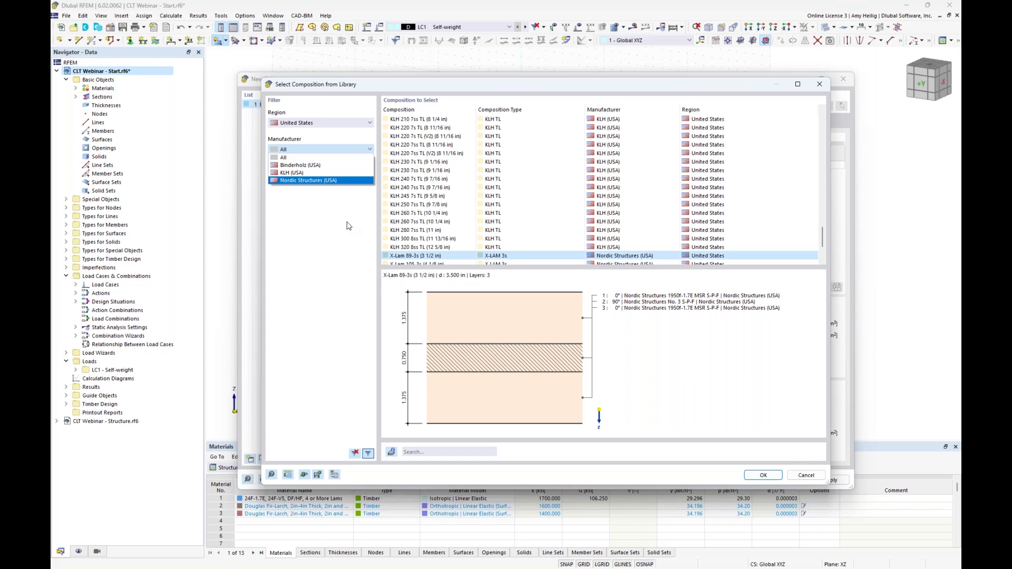
{"action": "left_click", "coordinate": [344, 181]}
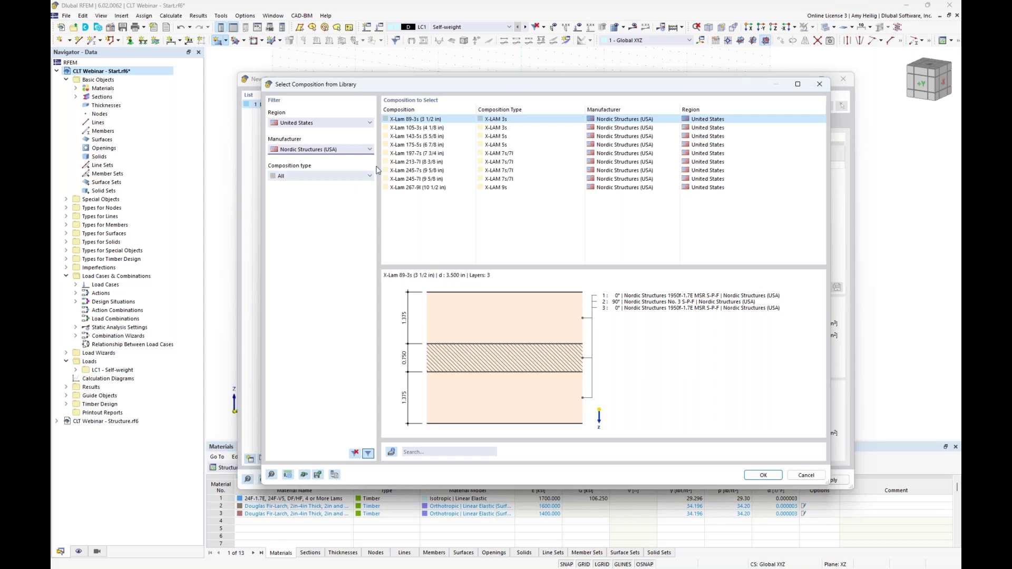
{"action": "left_click", "coordinate": [433, 129]}
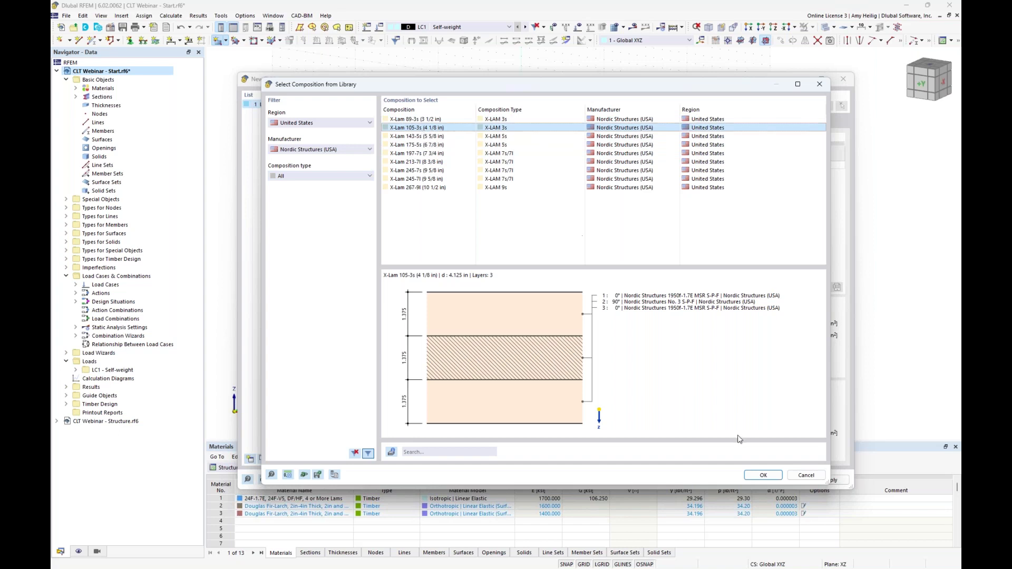
{"action": "left_click", "coordinate": [763, 474]}
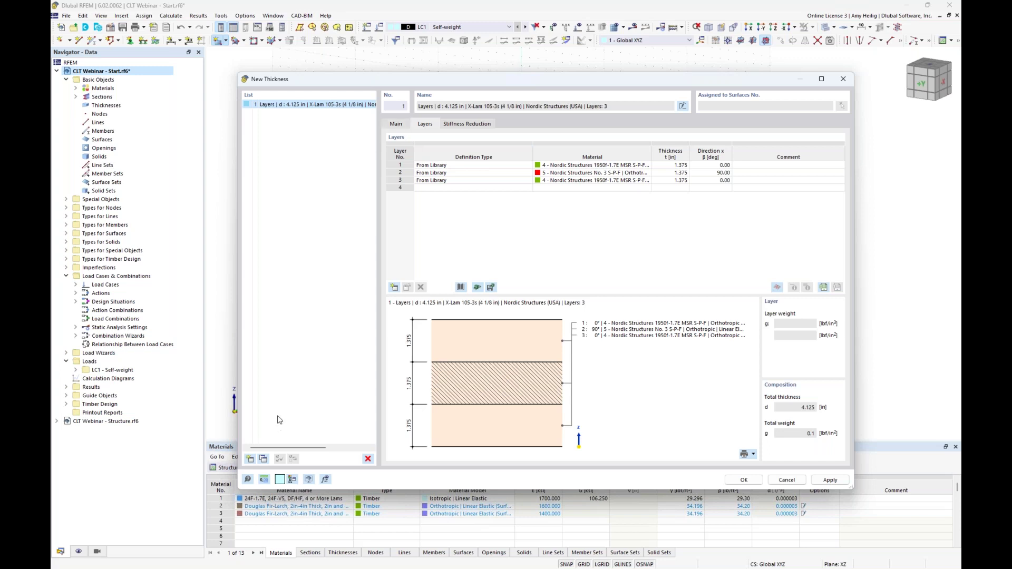
- Duplicate the thickness and load the Nordic Structures X-Lam 175-5s (6 7/8 in) composition from the library into the copy
{"action": "left_click", "coordinate": [263, 460]}
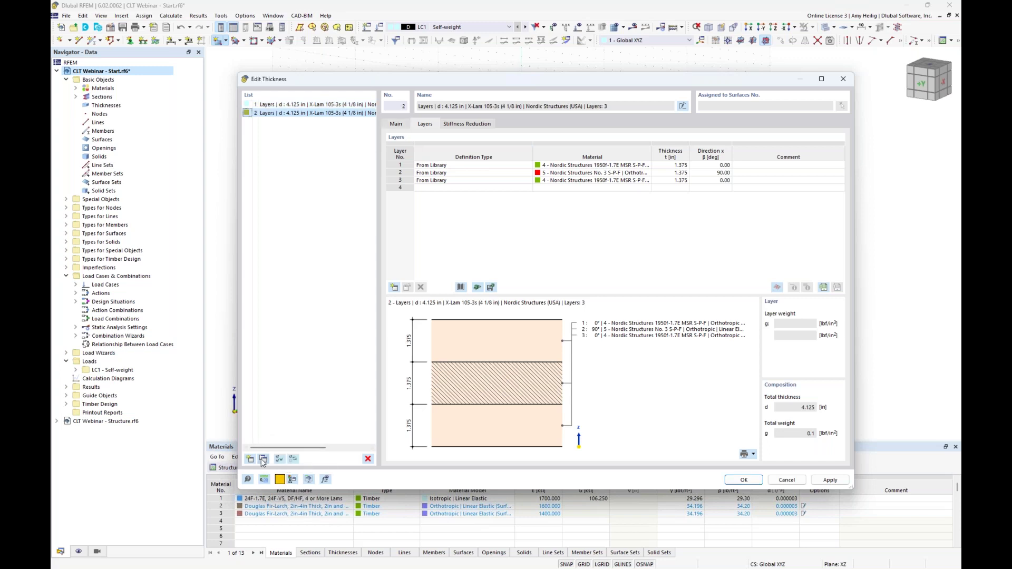
{"action": "left_click", "coordinate": [461, 288]}
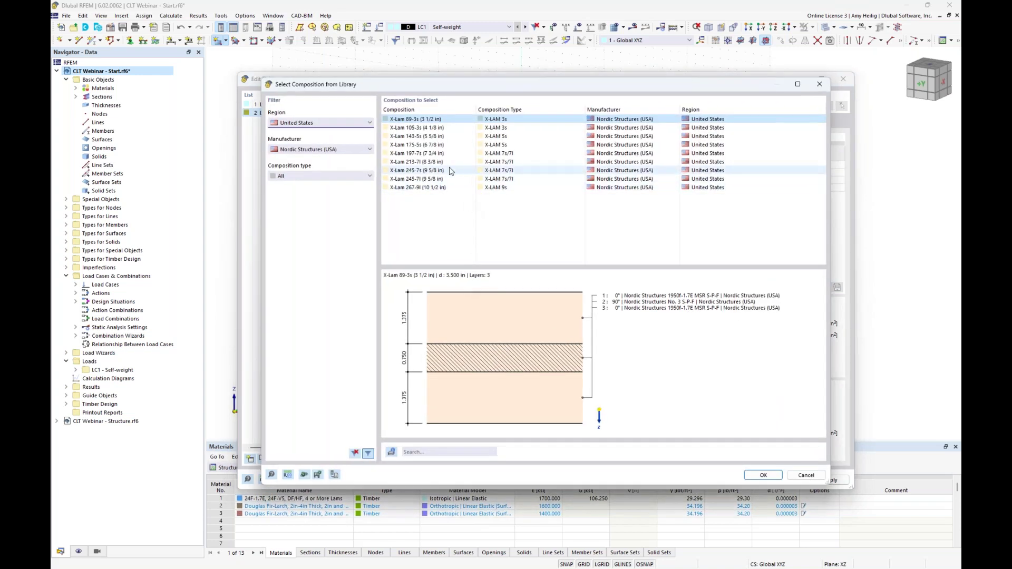
{"action": "left_click", "coordinate": [432, 145]}
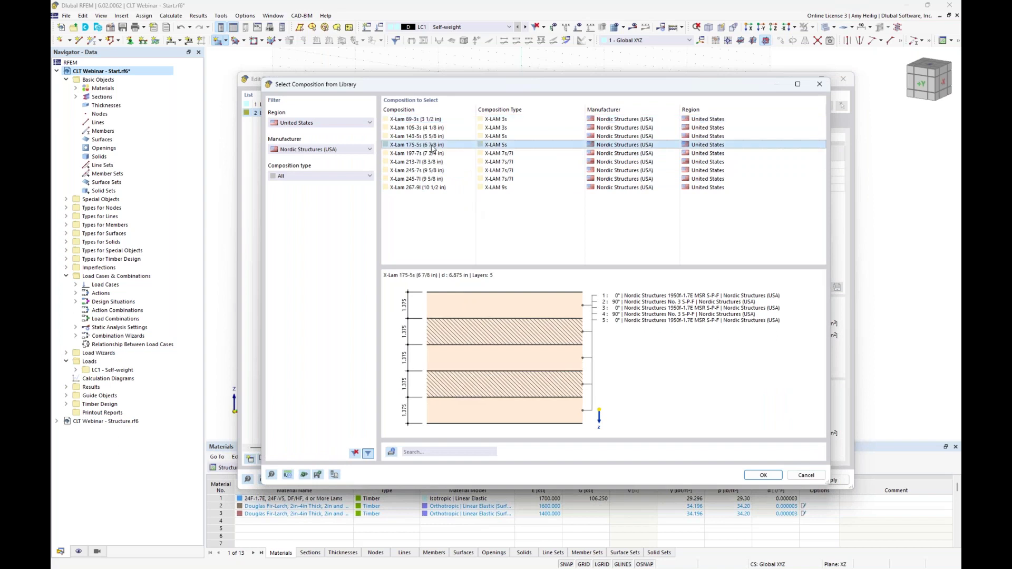
{"action": "left_click", "coordinate": [762, 475]}
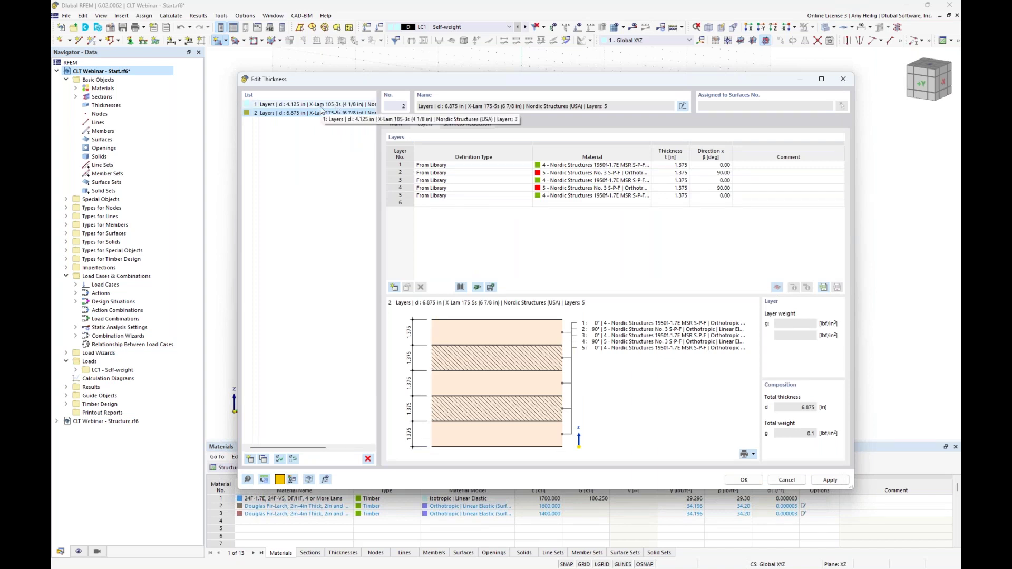
- Examine the main options and the stiffness matrix multipliers of the X-Lam 175-5s thickness
{"action": "left_click", "coordinate": [399, 125]}
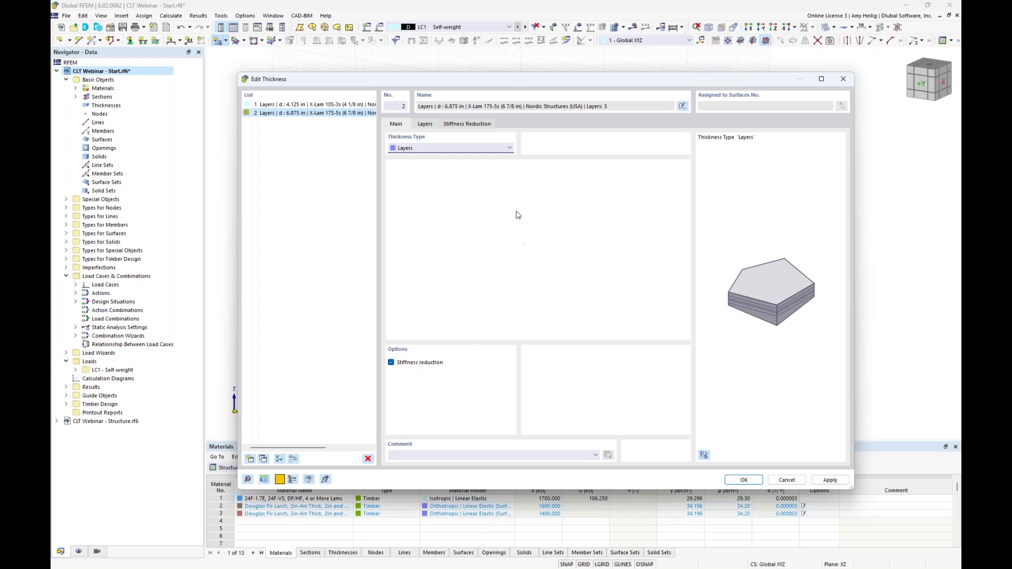
{"action": "left_click", "coordinate": [477, 125]}
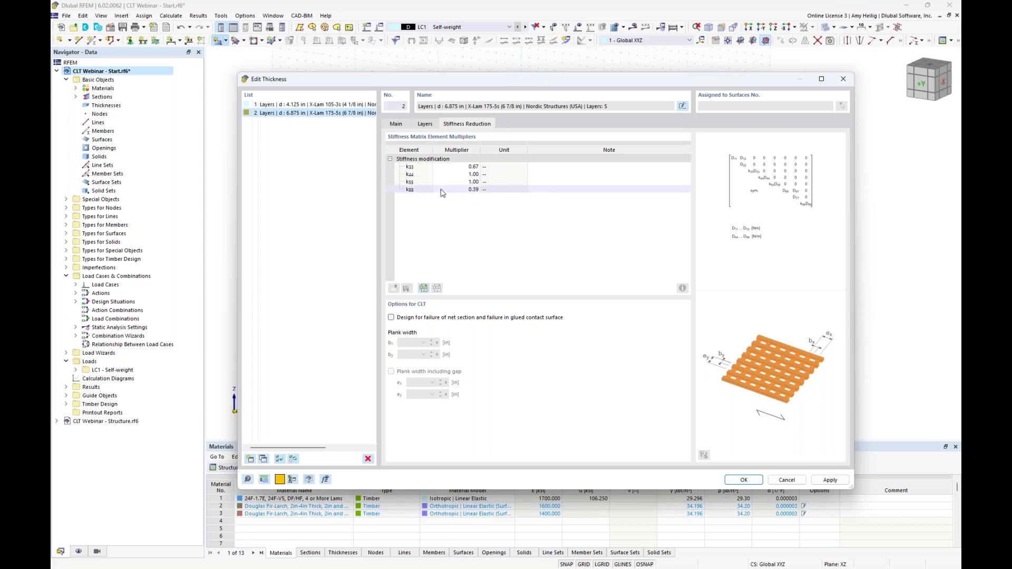
- Switch to the browser and read the Dlubal FAQ on stiffness reduction factors k33 and k88 down to its downloads
{"action": "key", "text": "alt+Tab"}
{"action": "key", "text": "super+Tab"}
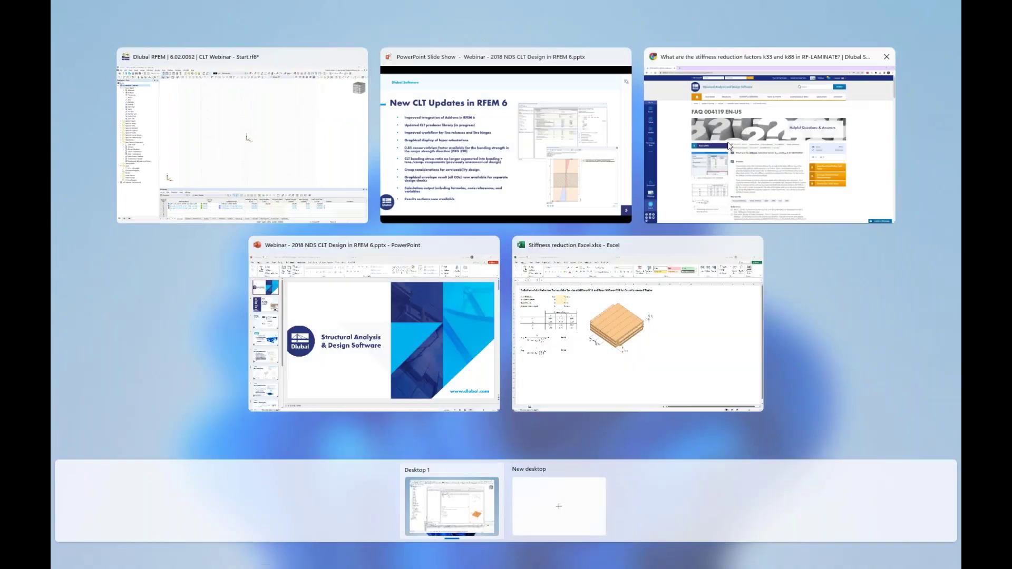
{"action": "left_click", "coordinate": [729, 146]}
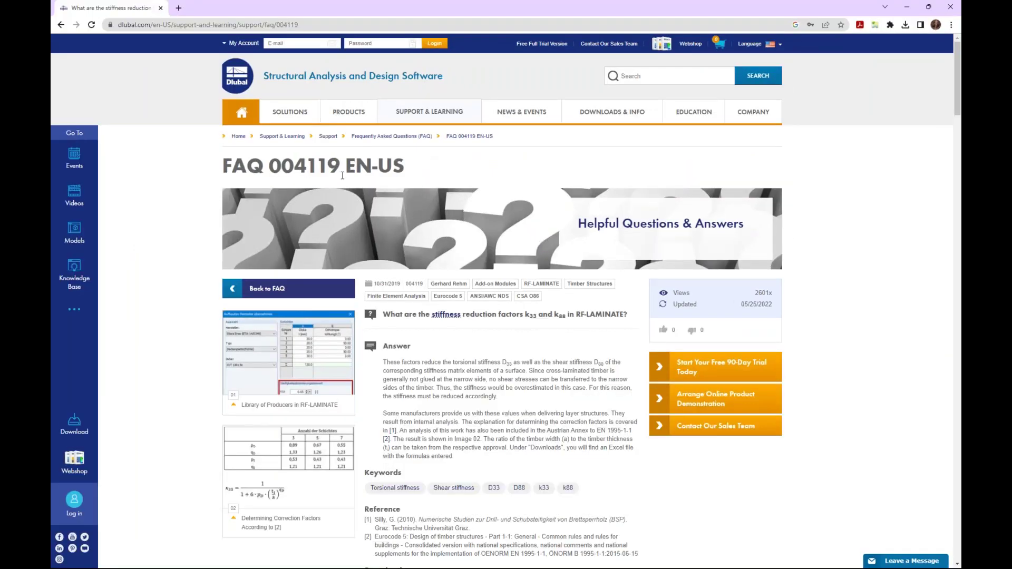
{"action": "scroll", "coordinate": [542, 275], "scroll_direction": "down", "scroll_amount": 2}
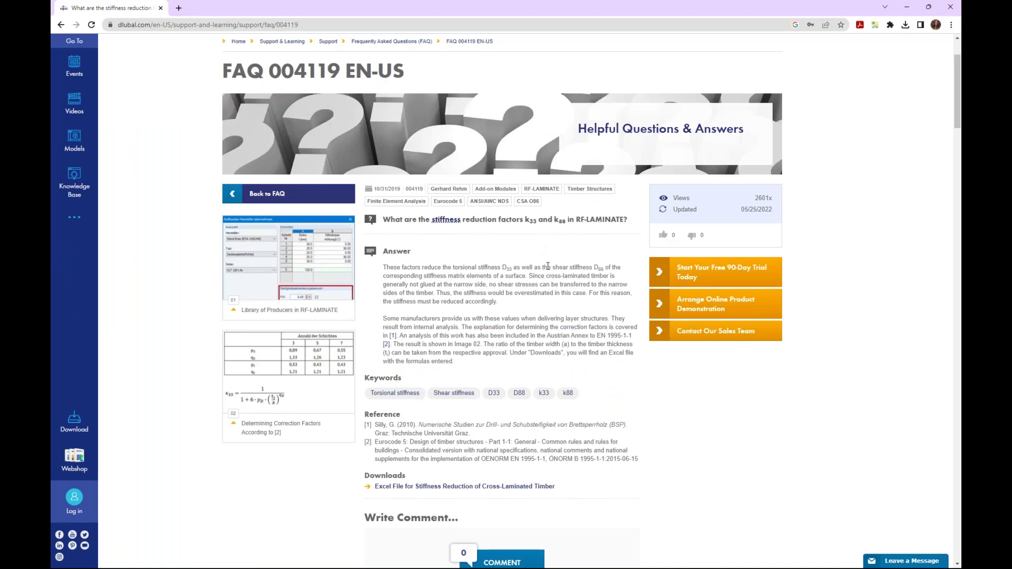
{"action": "scroll", "coordinate": [548, 266], "scroll_direction": "down", "scroll_amount": 2}
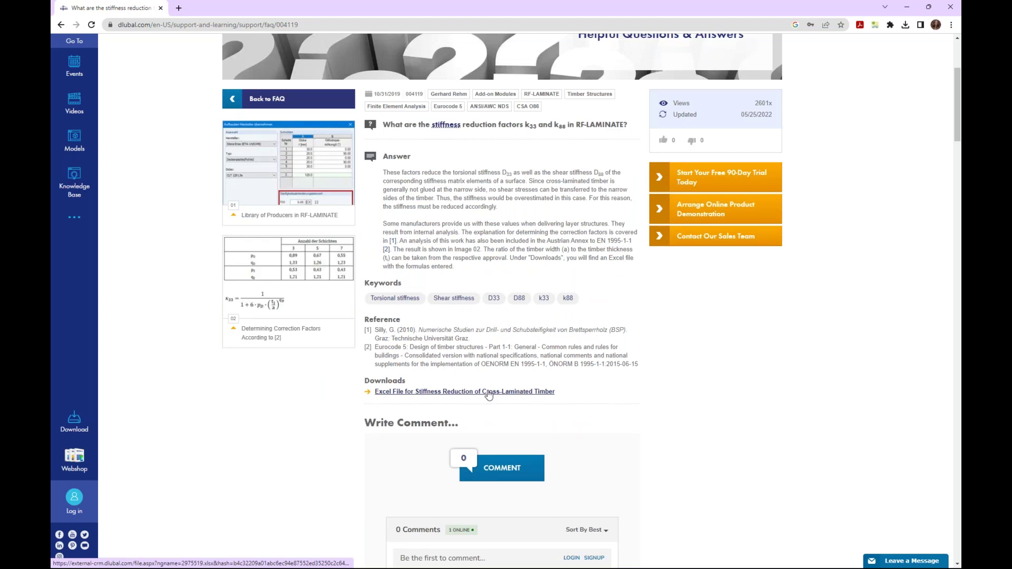
- Switch to the Stiffness reduction workbook in Excel, review the k33 and k88 reduction factor calculation, and return to RFEM
{"action": "key", "text": "super+Tab"}
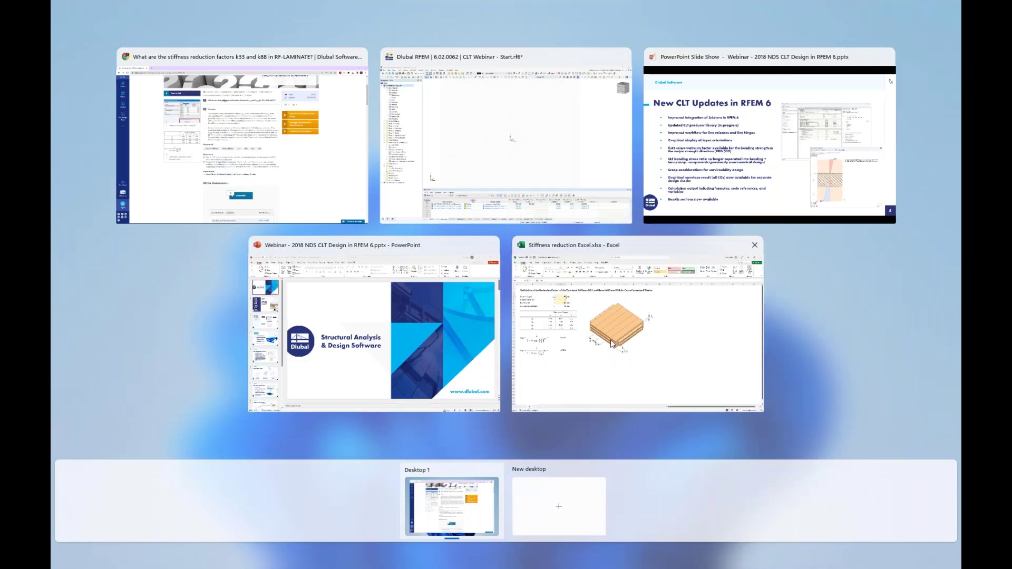
{"action": "left_click", "coordinate": [613, 344]}
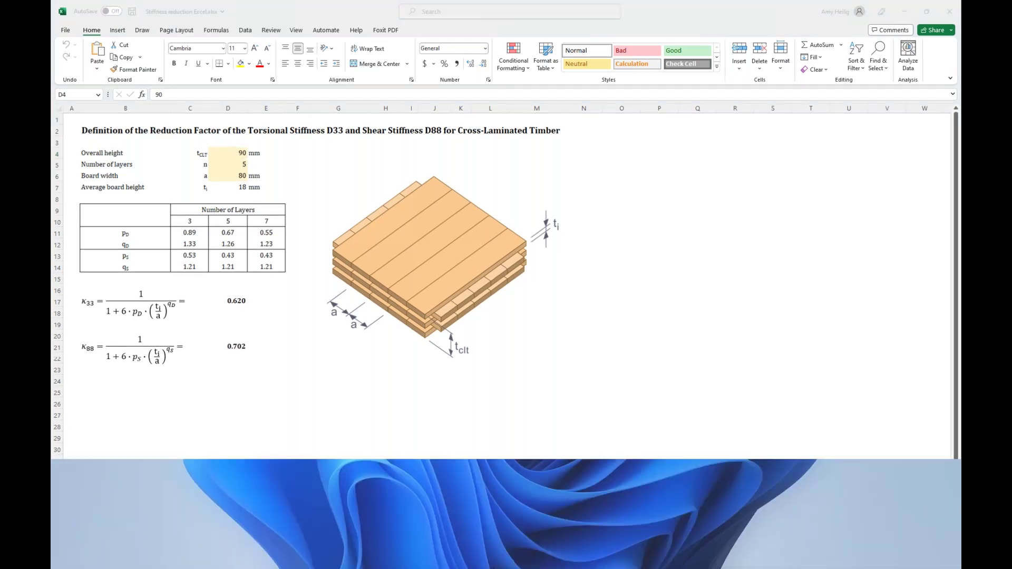
{"action": "key", "text": "super+Tab"}
{"action": "left_click", "coordinate": [699, 155]}
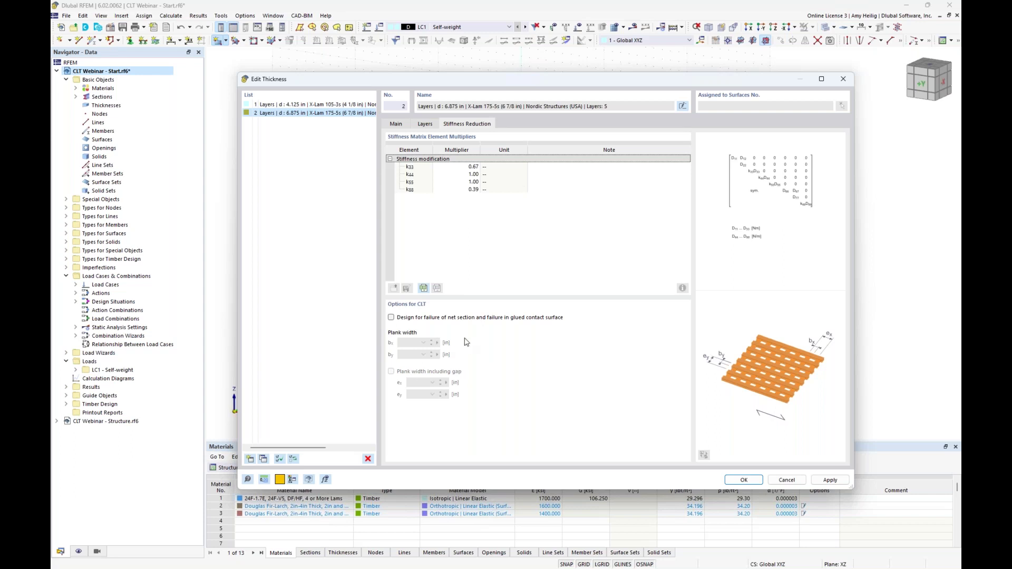
- Switch to the PowerPoint slide show and view the Shear Failure Modes slide
{"action": "key", "text": "alt+Tab"}
{"action": "key", "text": "super+Tab"}
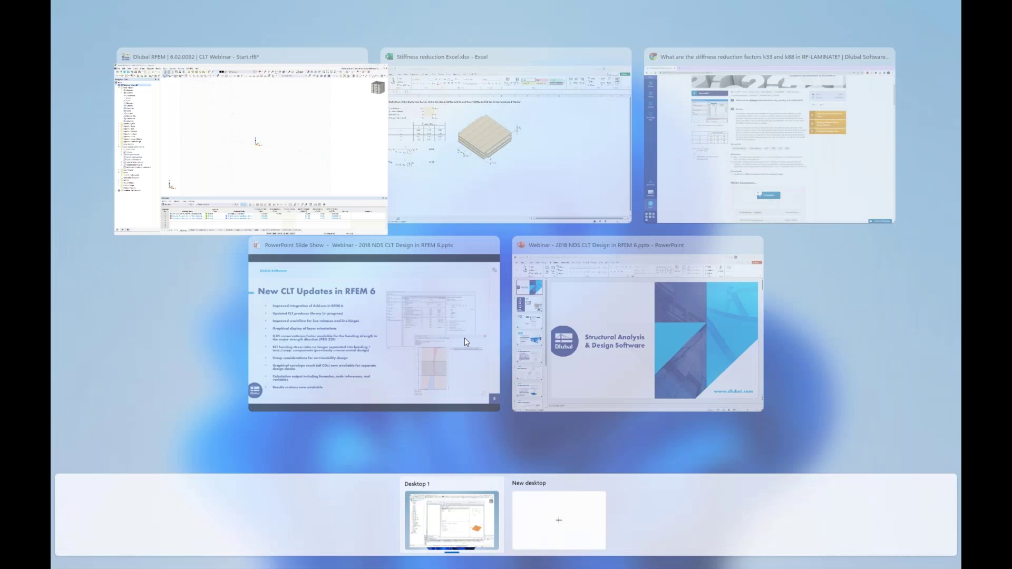
{"action": "left_click", "coordinate": [434, 328]}
{"action": "left_click", "coordinate": [435, 328]}
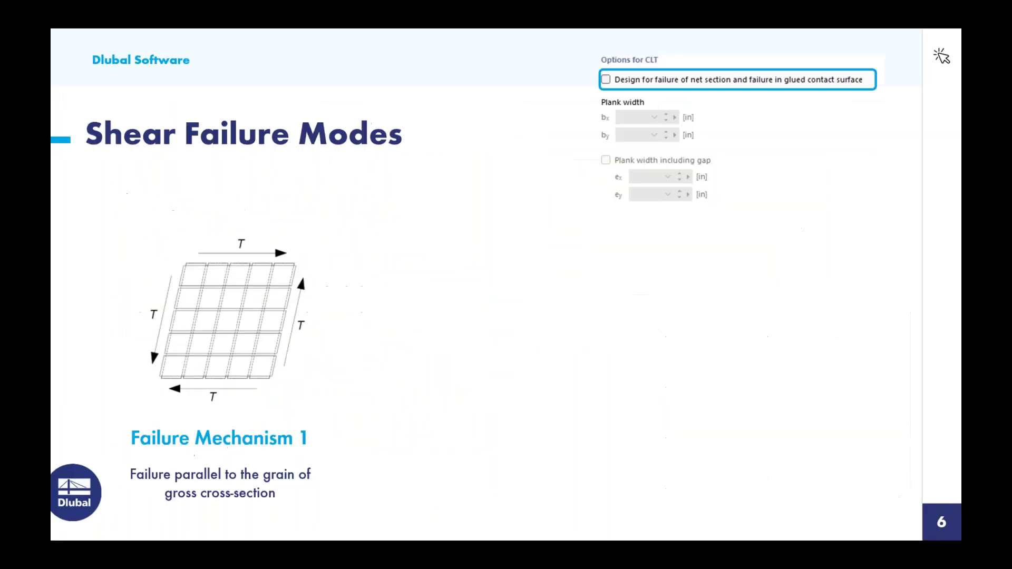
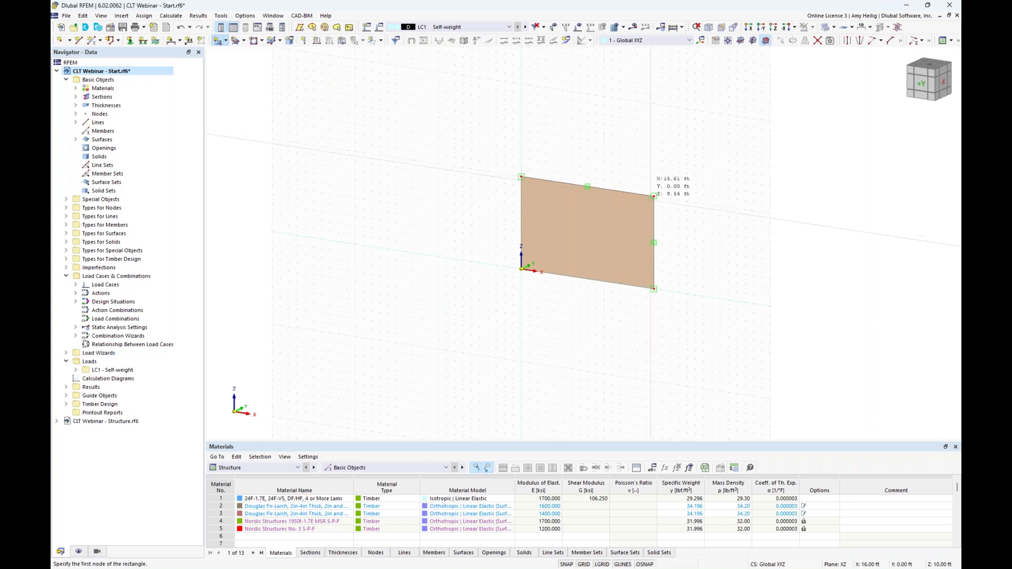
- Draw a rectangular wall surface in the XZ plane from (16, 0, 0) to (26, 0, 10) ft, adjoining the first wall
{"action": "scroll", "coordinate": [618, 225], "scroll_direction": "up", "scroll_amount": 4}
{"action": "middle_click_drag", "start_coordinate": [617, 224], "coordinate": [526, 202]}
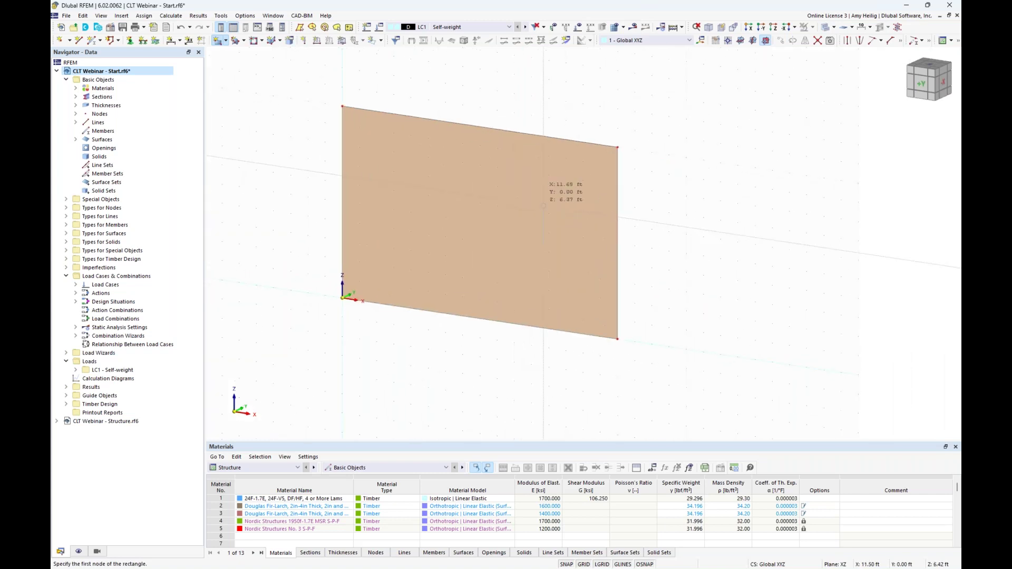
{"action": "left_click", "coordinate": [615, 338]}
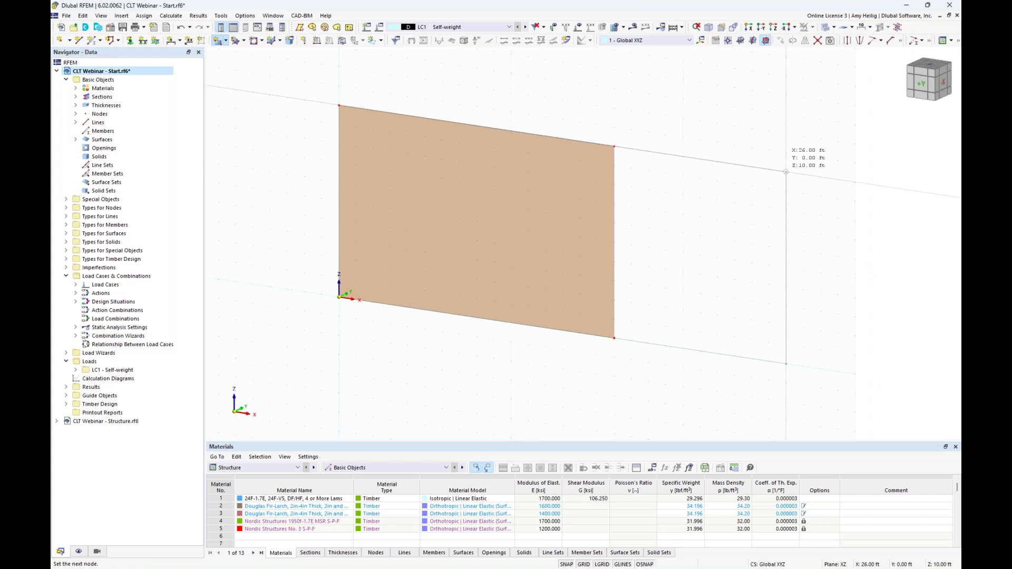
{"action": "left_click", "coordinate": [786, 171]}
- Set the YZ work plane and draw a rectangular end wall from the origin to (0, 13, 10) ft
{"action": "middle_click_drag", "start_coordinate": [453, 269], "coordinate": [645, 298], "text": "ctrl"}
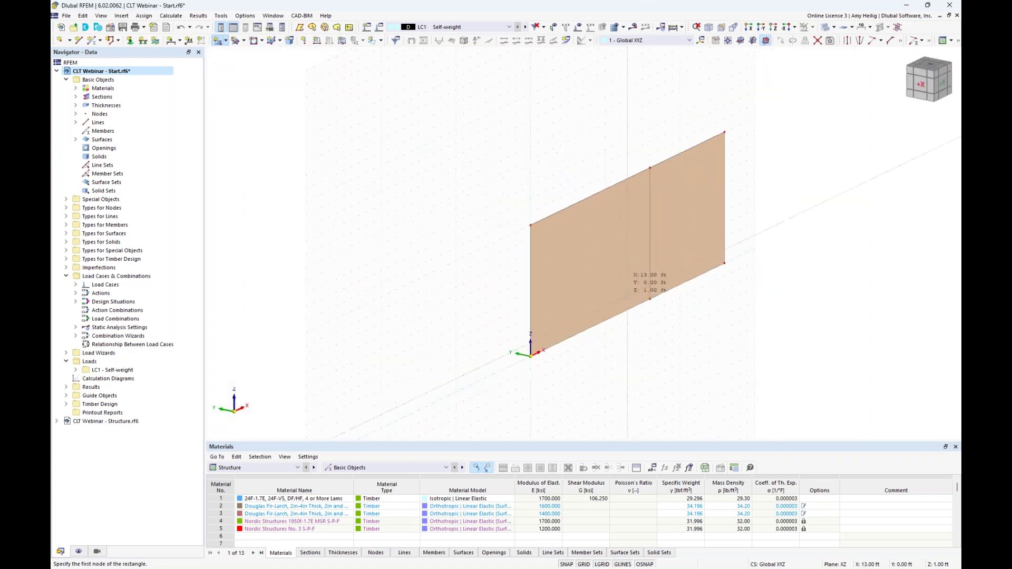
{"action": "left_click", "coordinate": [751, 42]}
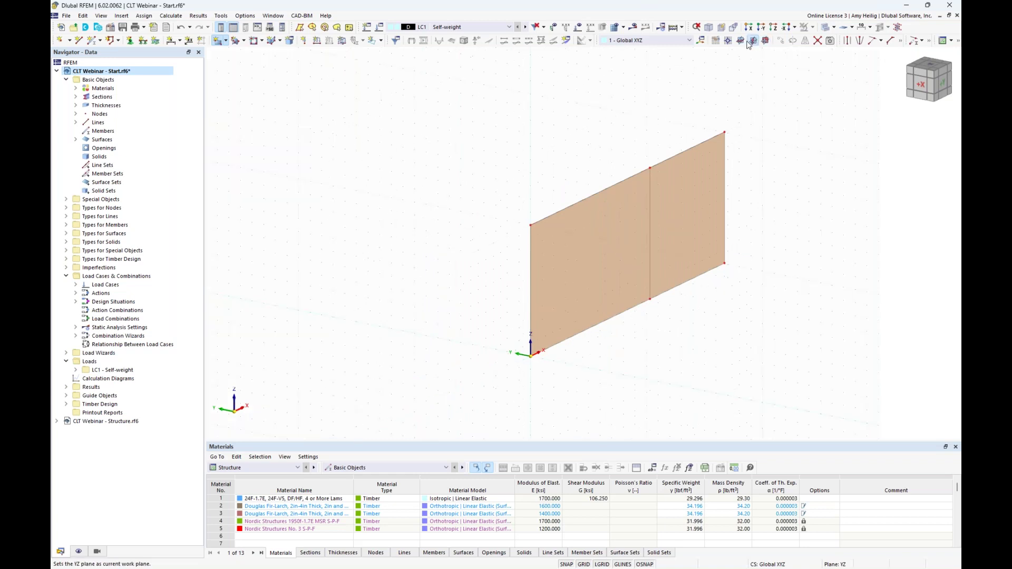
{"action": "left_click", "coordinate": [530, 354]}
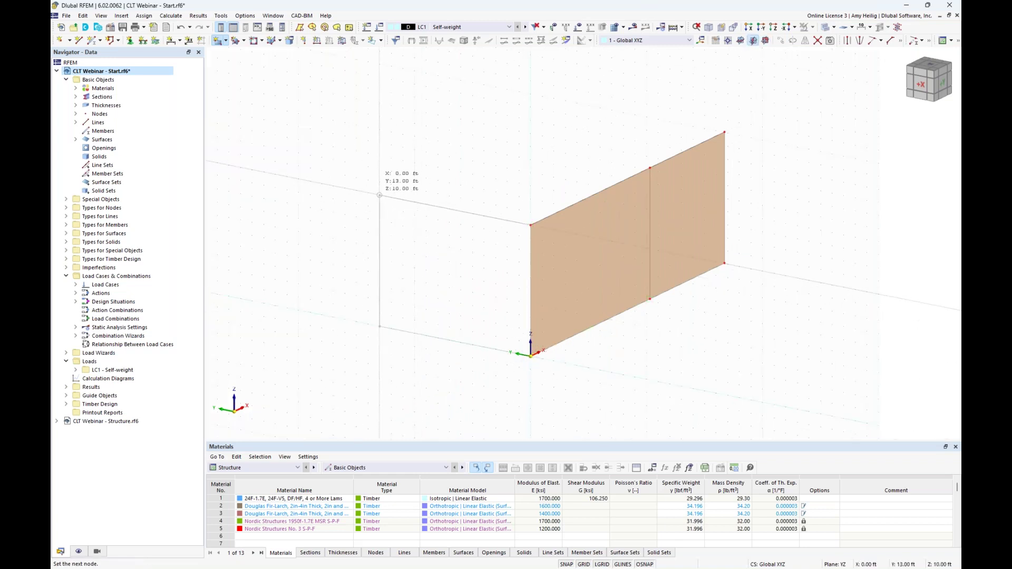
{"action": "left_click", "coordinate": [380, 195]}
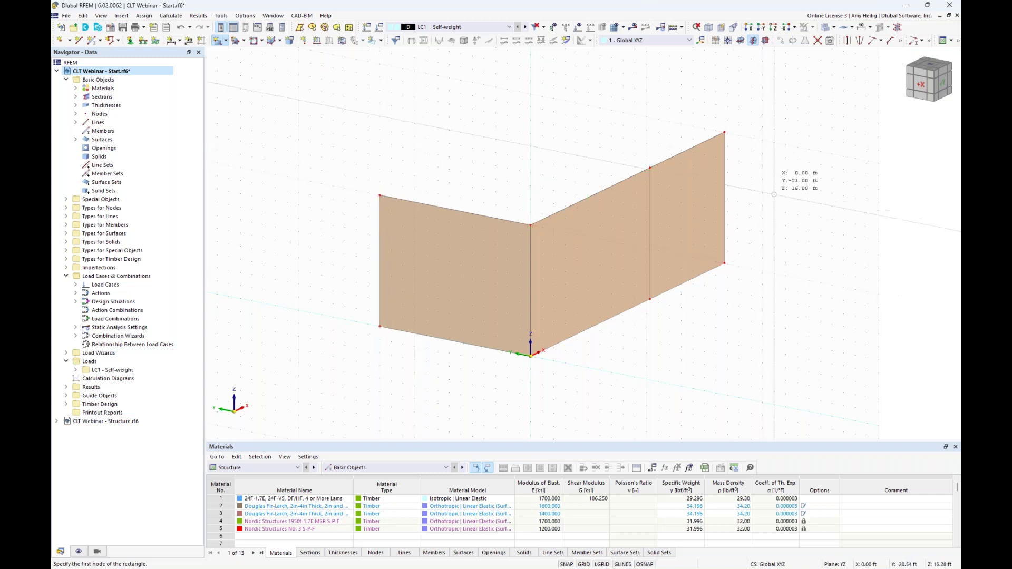
- Copy the end wall to the joint between the two front wall panels at X = 16 ft
{"action": "middle_click_drag", "start_coordinate": [802, 231], "coordinate": [653, 236], "text": "ctrl"}
{"action": "middle_click_drag", "start_coordinate": [573, 168], "coordinate": [594, 188]}
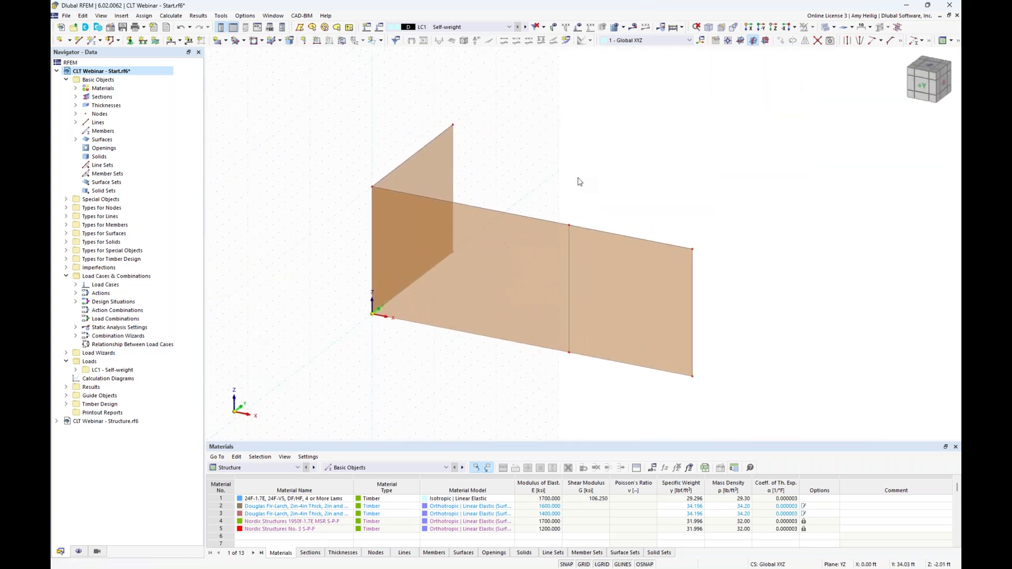
{"action": "left_click", "coordinate": [444, 163]}
{"action": "left_click_drag", "start_coordinate": [372, 185], "coordinate": [569, 225], "text": "ctrl"}
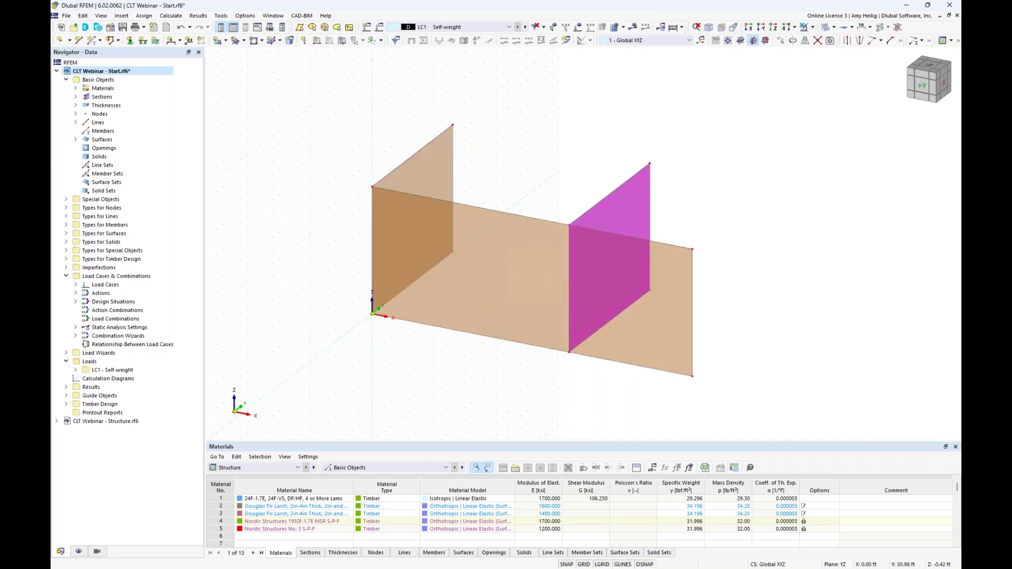
{"action": "left_click", "coordinate": [676, 220]}
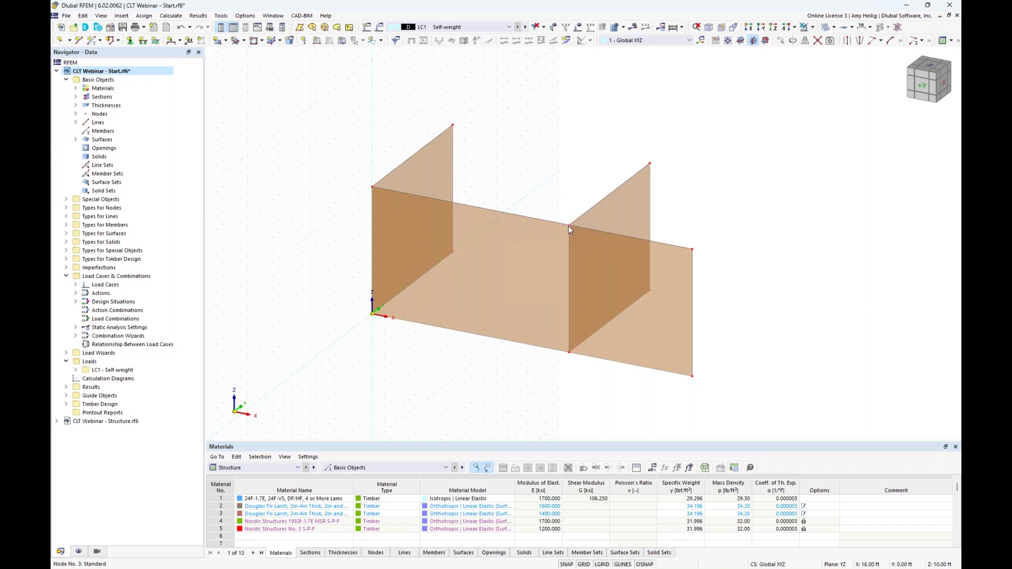
- Copy the top node of the front wall joint at X = 16 ft with a Y displacement of -1.5 ft
{"action": "left_click", "coordinate": [781, 41]}
{"action": "left_click", "coordinate": [366, 204]}
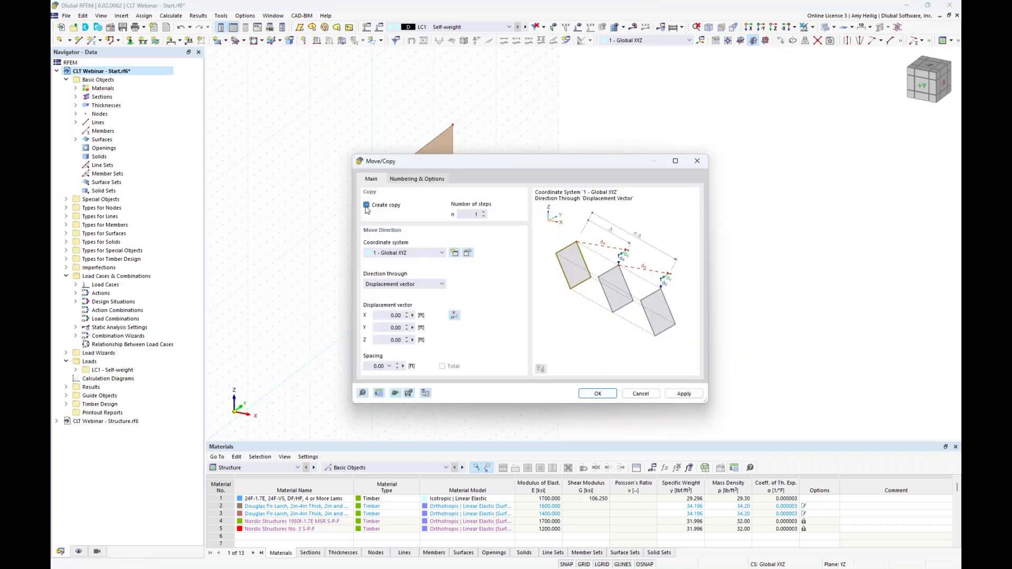
{"action": "left_click", "coordinate": [389, 327]}
{"action": "type", "text": "-1.5"}
{"action": "key", "text": "Delete"}
{"action": "key", "text": "Delete"}
{"action": "key", "text": "Delete"}
{"action": "left_click", "coordinate": [589, 394]}
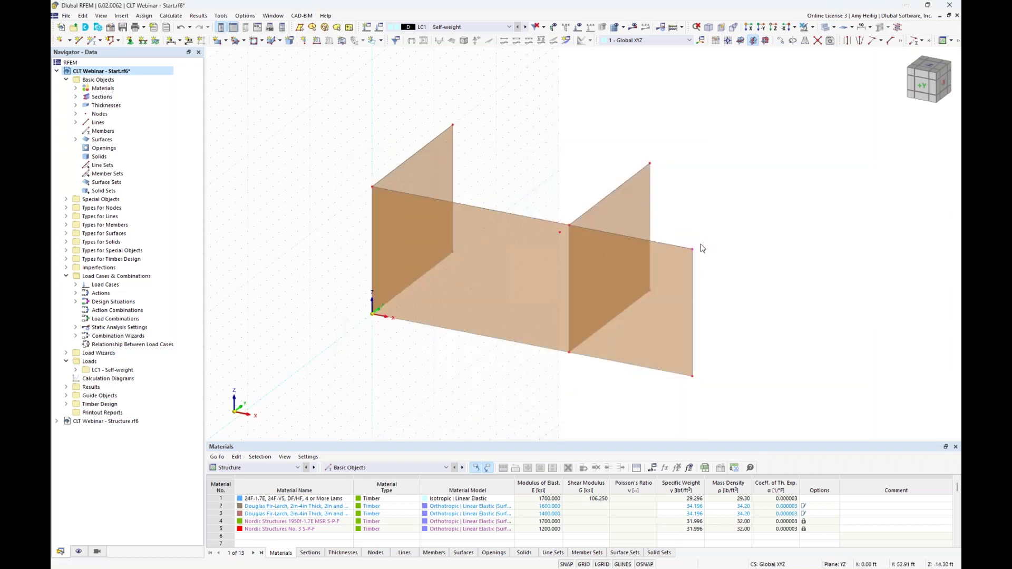
- Copy the front wall's top corner node at X = 26 ft with a displacement of 1.5 ft in X and -1.5 ft in Y
{"action": "left_click", "coordinate": [781, 40]}
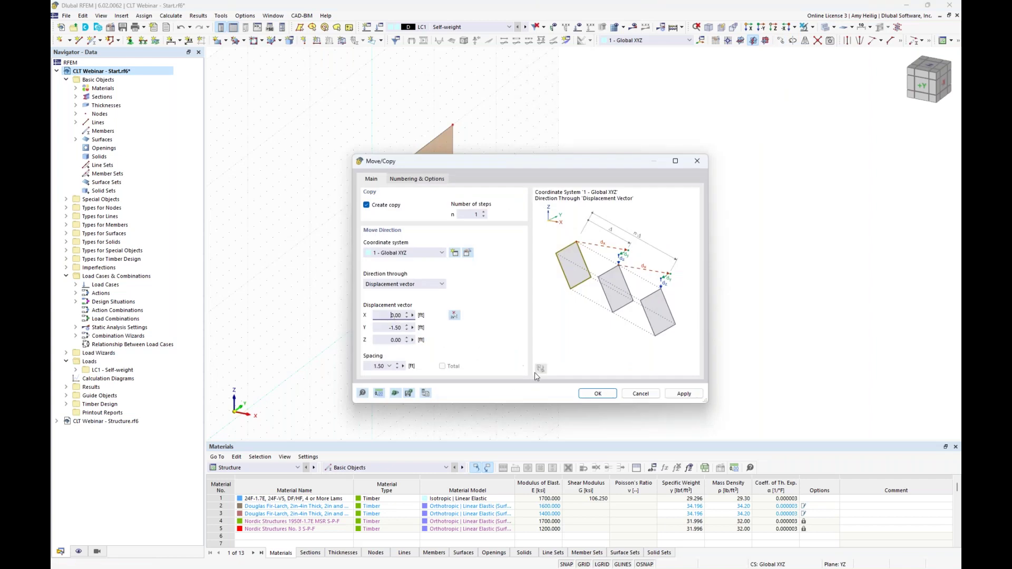
{"action": "type", "text": "1.5"}
{"action": "left_click", "coordinate": [598, 393]}
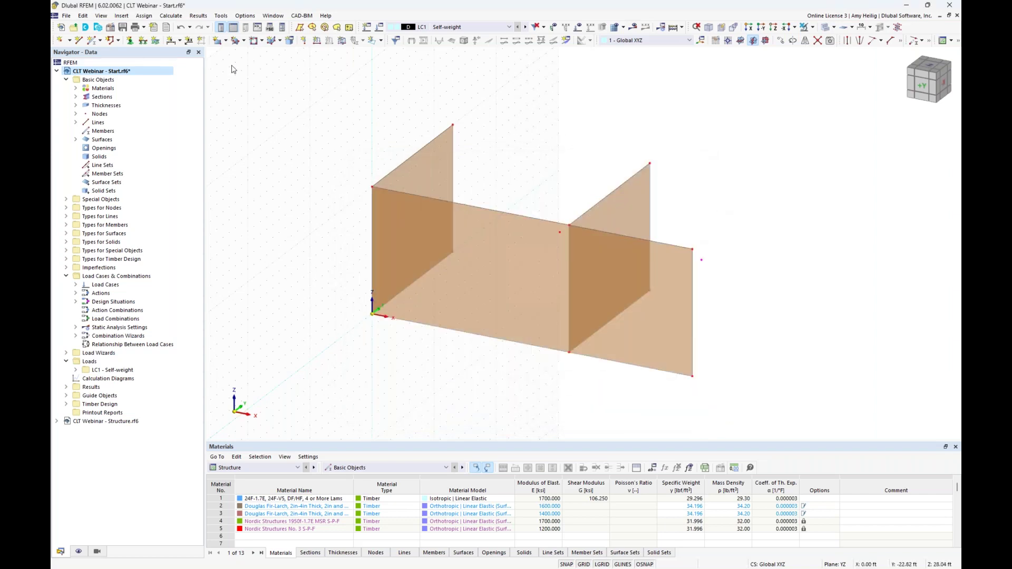
- Draw a rectangular roof surface with the X-Lam 175-5s thickness from the end wall's rear top corner to the overhang node at (16, -1.5, 10) ft
{"action": "left_click", "coordinate": [217, 42]}
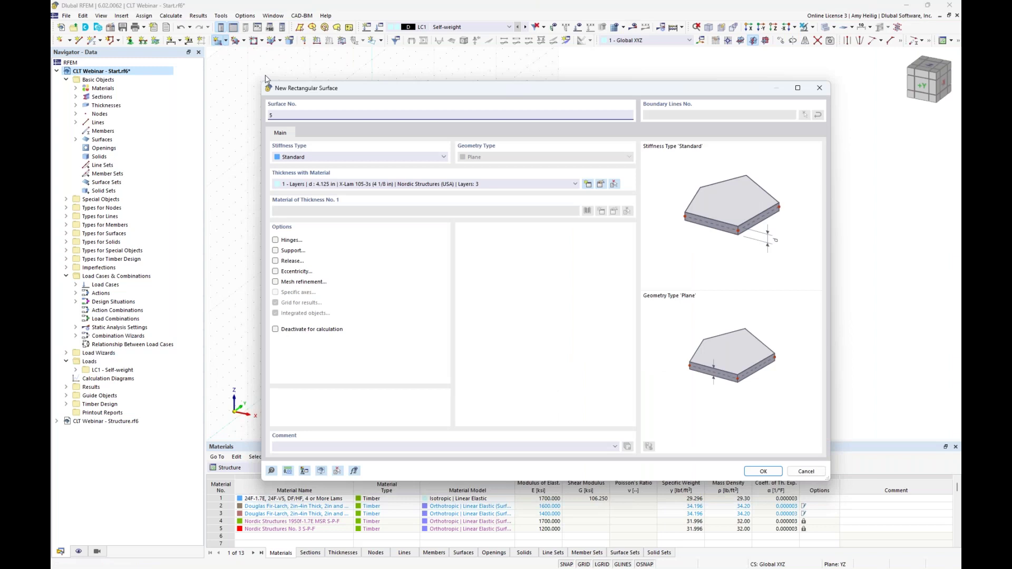
{"action": "left_click", "coordinate": [341, 185]}
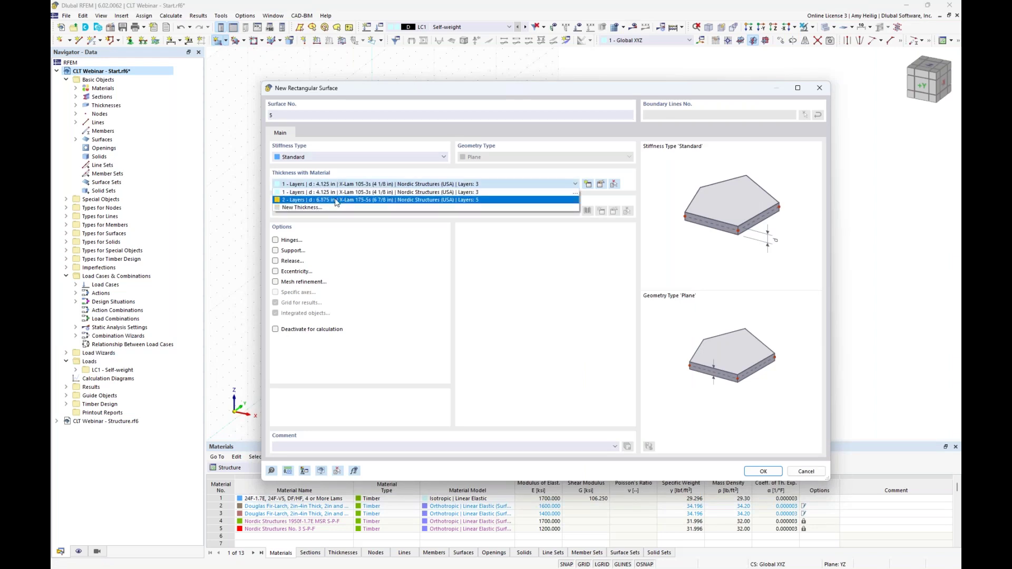
{"action": "left_click", "coordinate": [336, 201]}
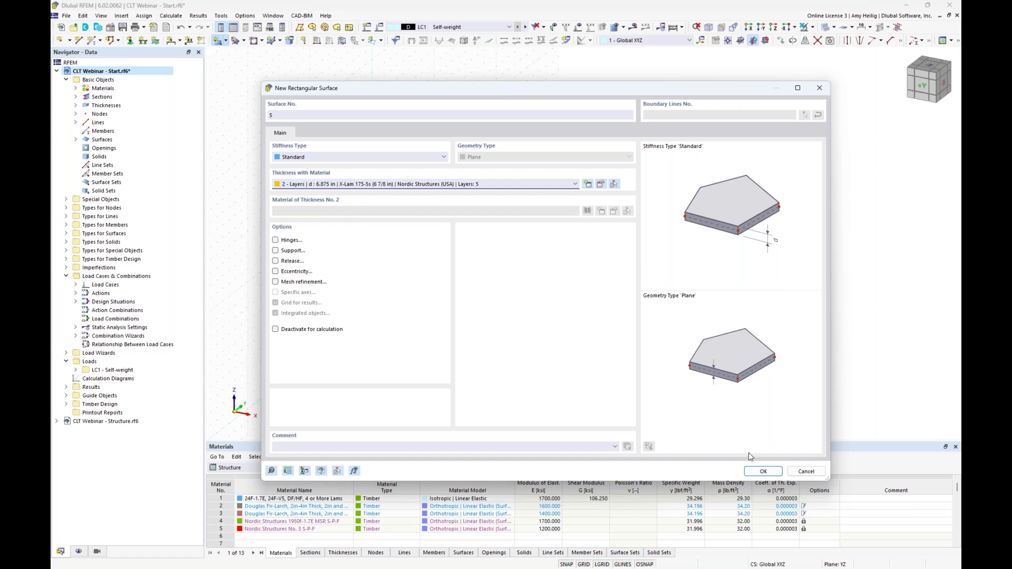
{"action": "left_click", "coordinate": [754, 472]}
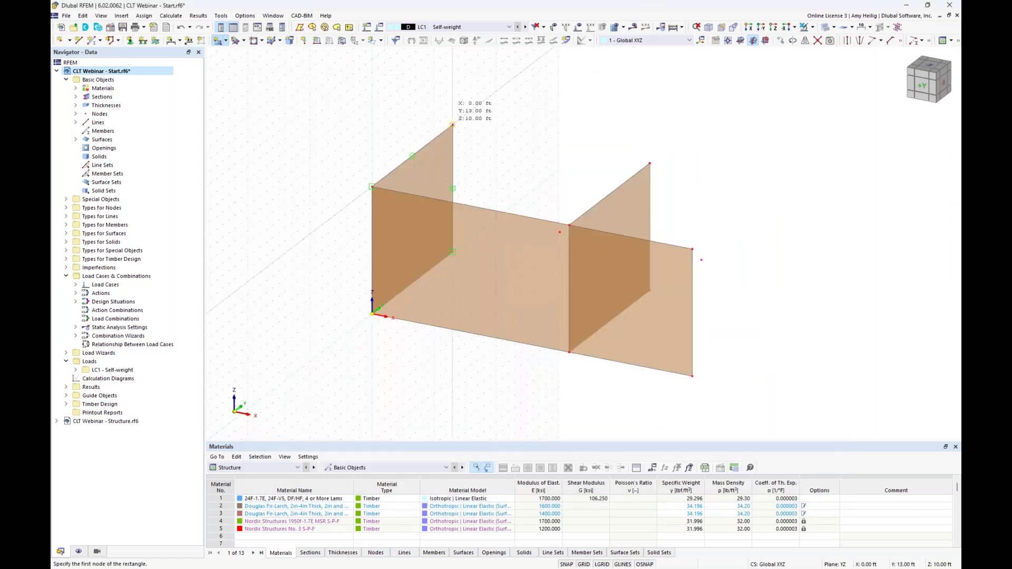
{"action": "left_click", "coordinate": [453, 125]}
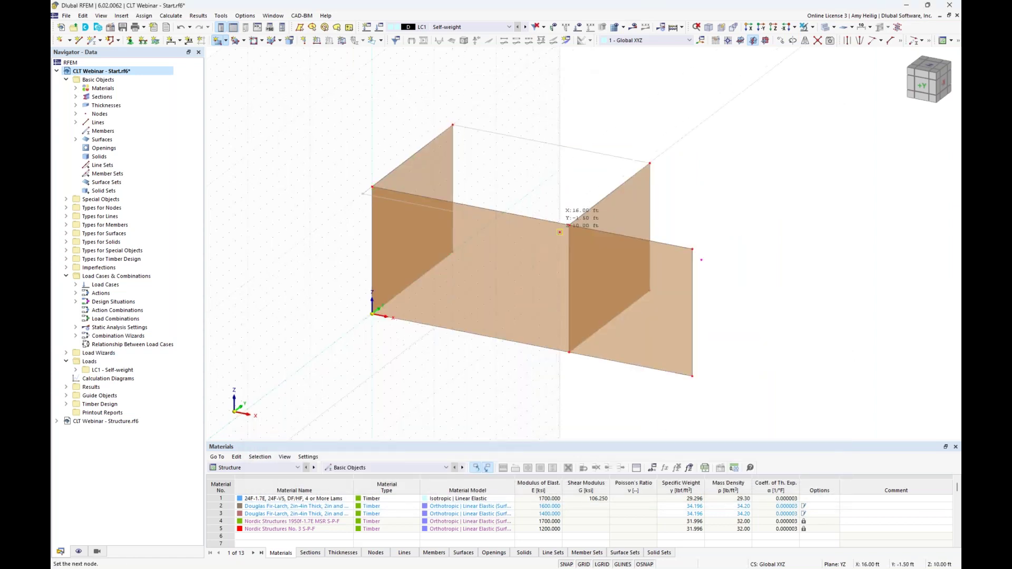
{"action": "left_click", "coordinate": [560, 232]}
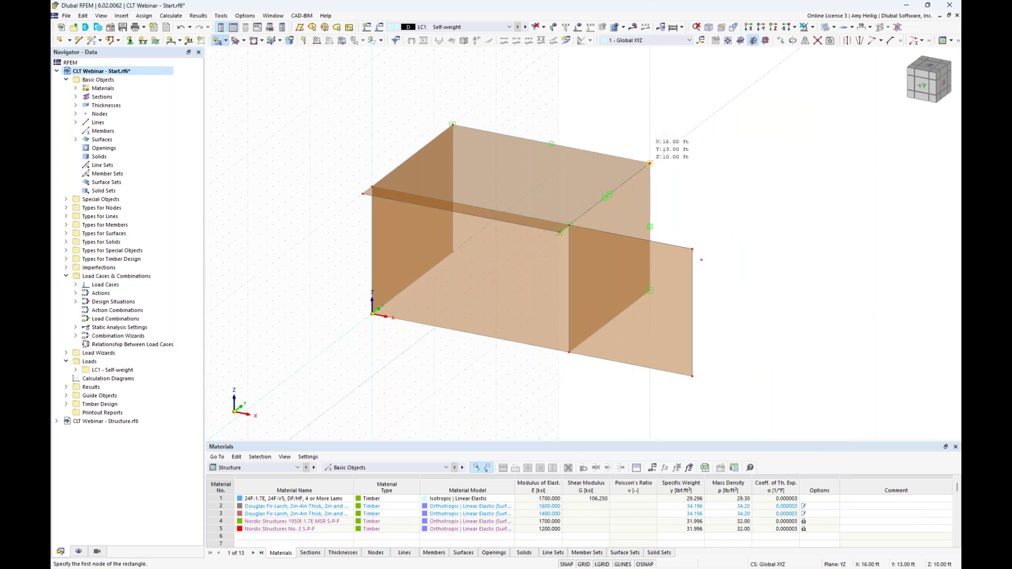
- Draw the second roof surface from the interior wall's rear top corner to the overhang node at (27.5, -1.5, 10) ft and end the command
{"action": "left_click", "coordinate": [650, 163]}
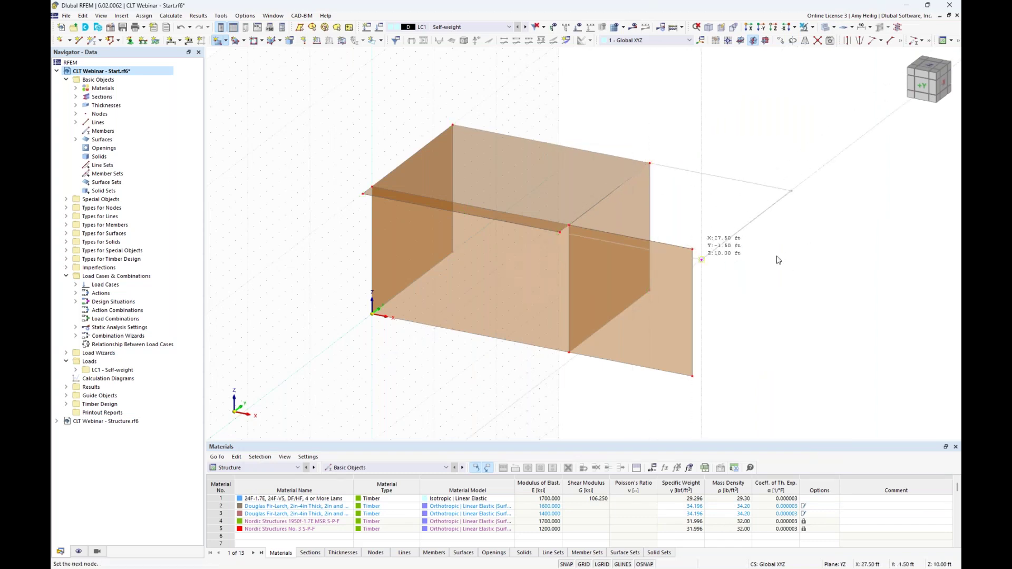
{"action": "key", "text": "Escape"}
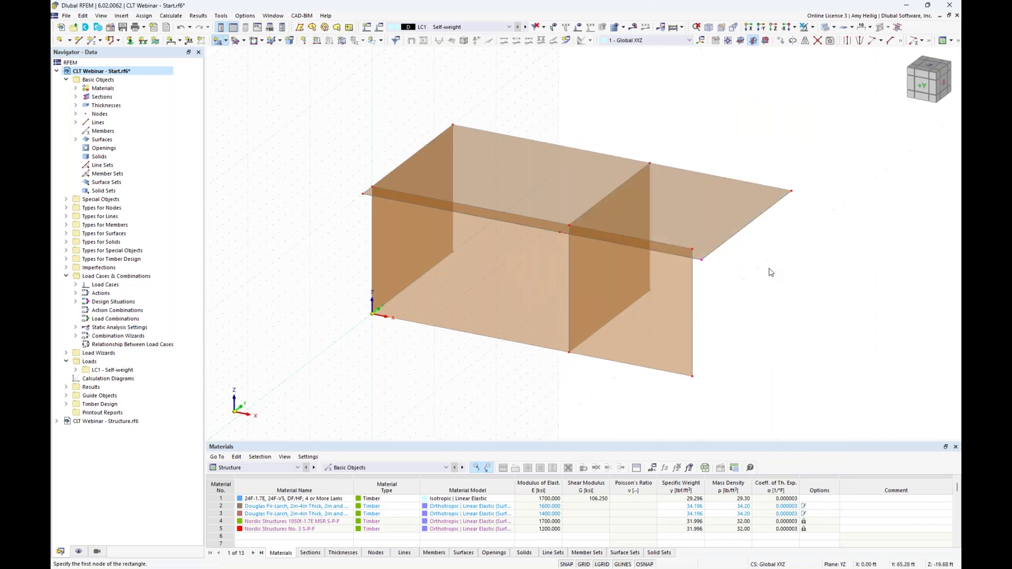
{"action": "scroll", "coordinate": [770, 271], "scroll_direction": "down", "scroll_amount": 1}
{"action": "middle_click_drag", "start_coordinate": [764, 271], "coordinate": [691, 247]}
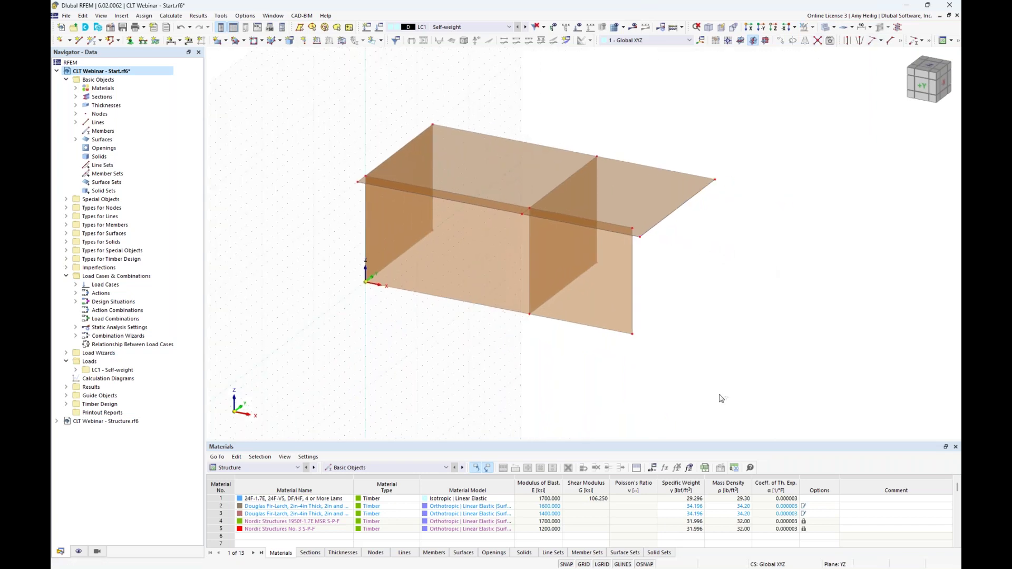
- Draw a rectangular opening in the end wall from (0, 9, 7) to (0, 3, 3) ft
{"action": "left_click_drag", "start_coordinate": [794, 391], "coordinate": [319, 103]}
{"action": "scroll", "coordinate": [359, 174], "scroll_direction": "up", "scroll_amount": 3}
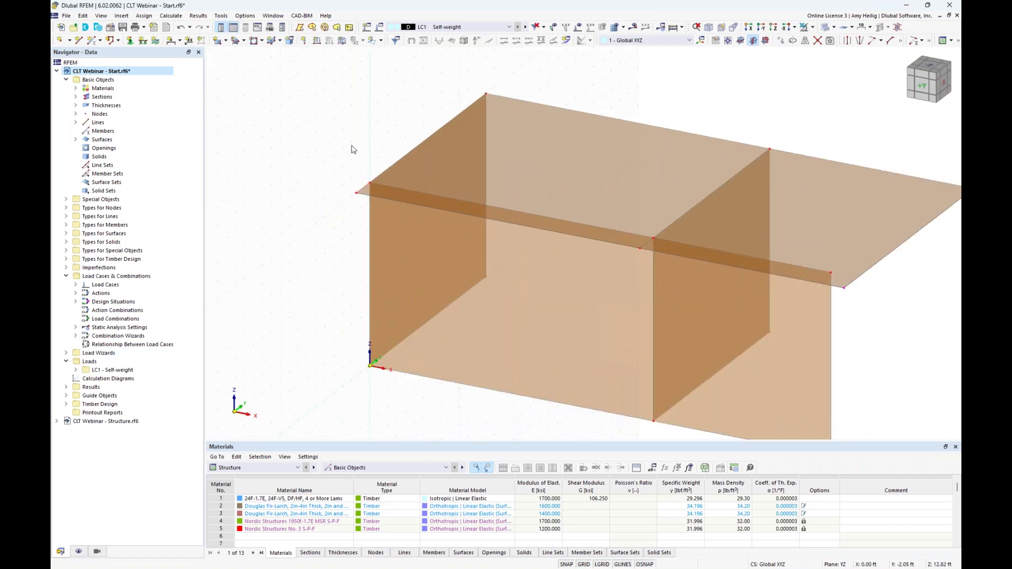
{"action": "scroll", "coordinate": [348, 146], "scroll_direction": "down", "scroll_amount": 3}
{"action": "middle_click_drag", "start_coordinate": [425, 366], "coordinate": [574, 342], "text": "ctrl"}
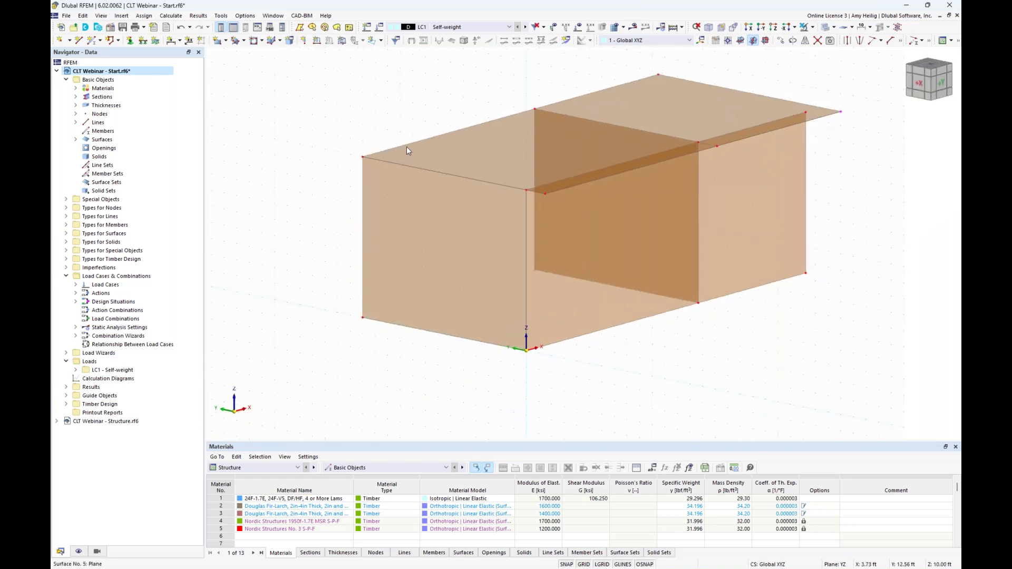
{"action": "left_click", "coordinate": [262, 40]}
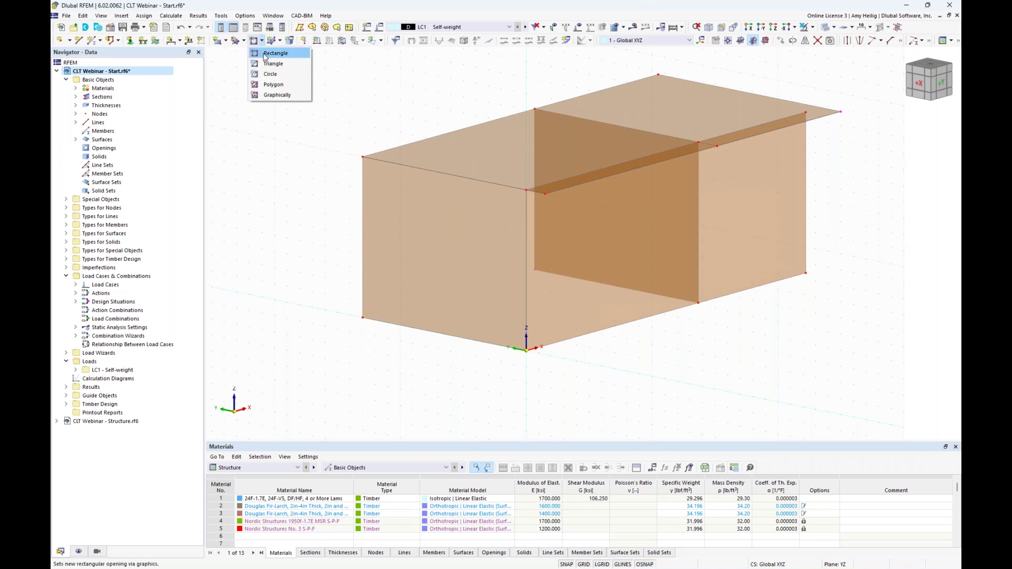
{"action": "left_click", "coordinate": [265, 53]}
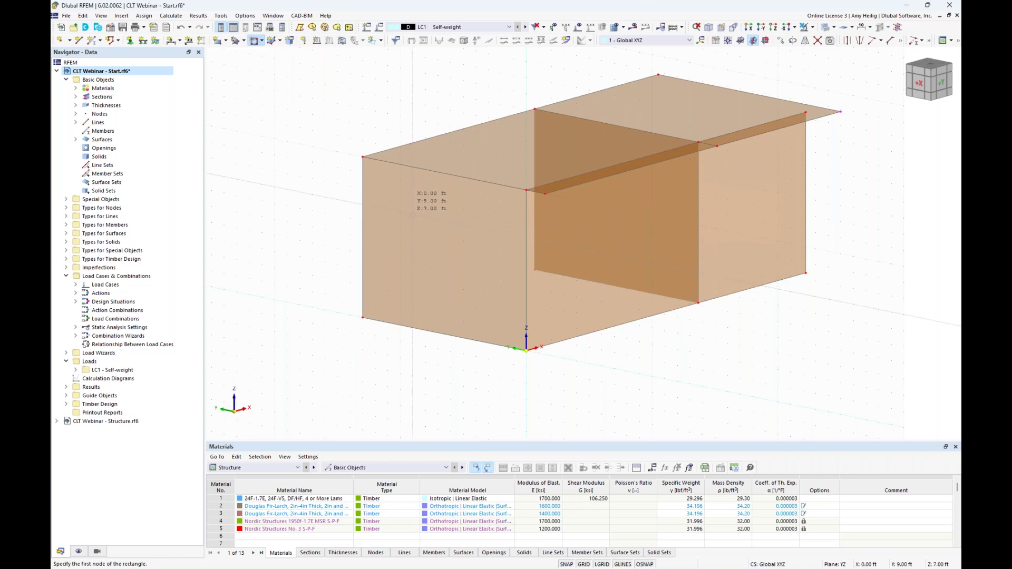
{"action": "left_click", "coordinate": [452, 292]}
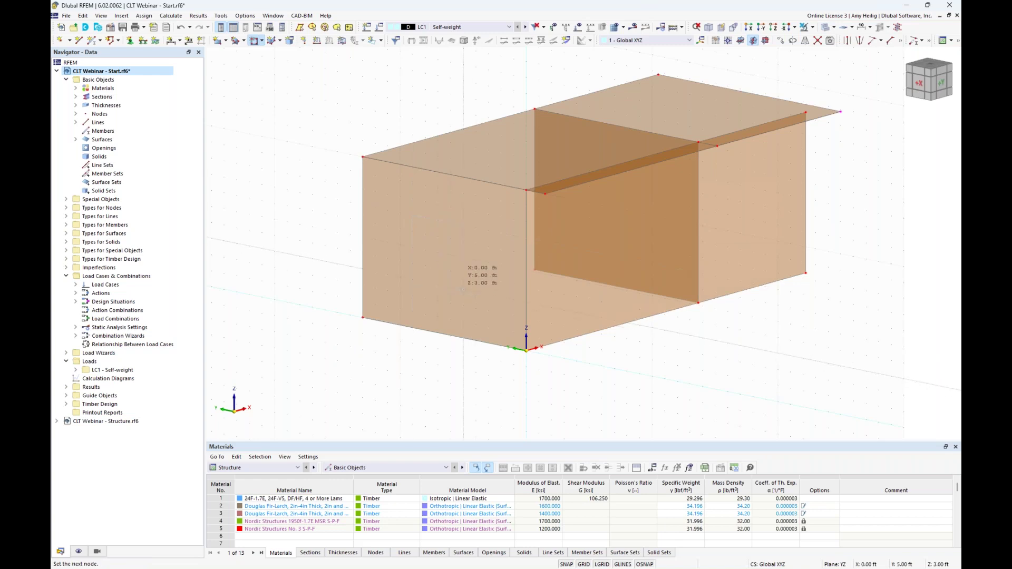
{"action": "left_click", "coordinate": [488, 295]}
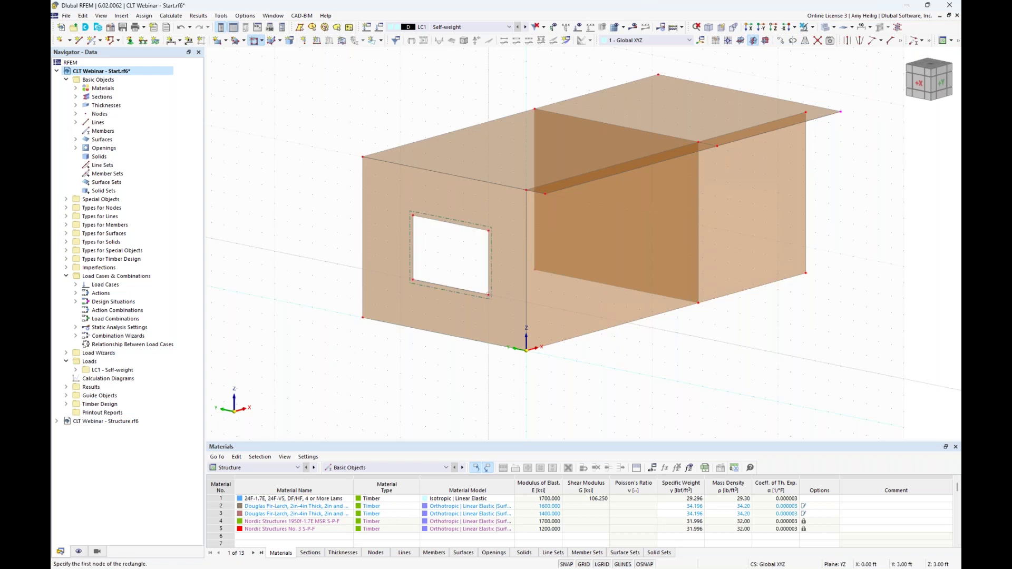
- Set the work plane to XZ and draw a rectangular opening in the front wall from (4, 0, 7) to (12, 0, 3) ft
{"action": "middle_click_drag", "start_coordinate": [683, 361], "coordinate": [590, 362], "text": "ctrl"}
{"action": "left_click", "coordinate": [766, 40]}
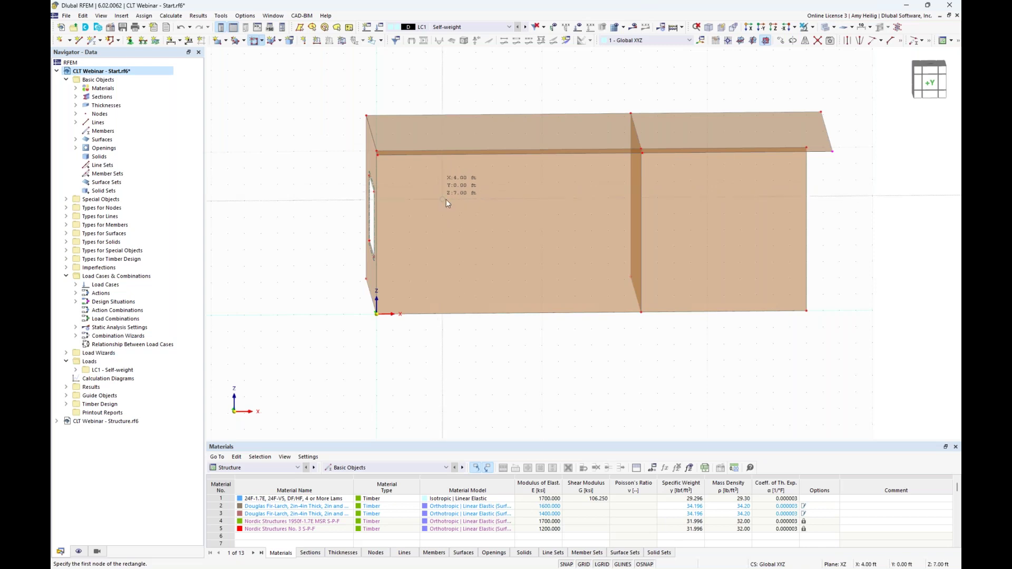
{"action": "left_click", "coordinate": [574, 258]}
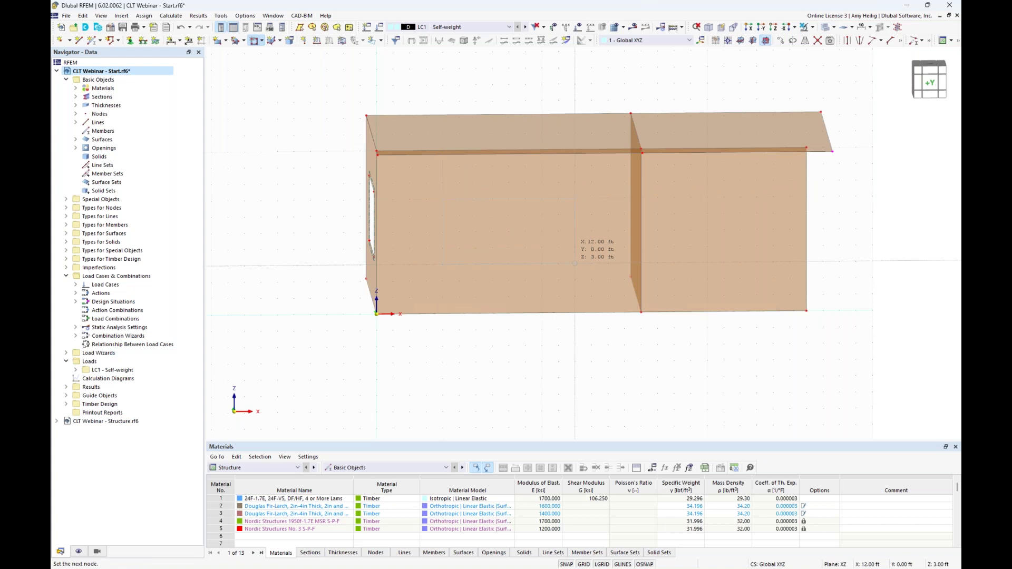
{"action": "left_click", "coordinate": [575, 263]}
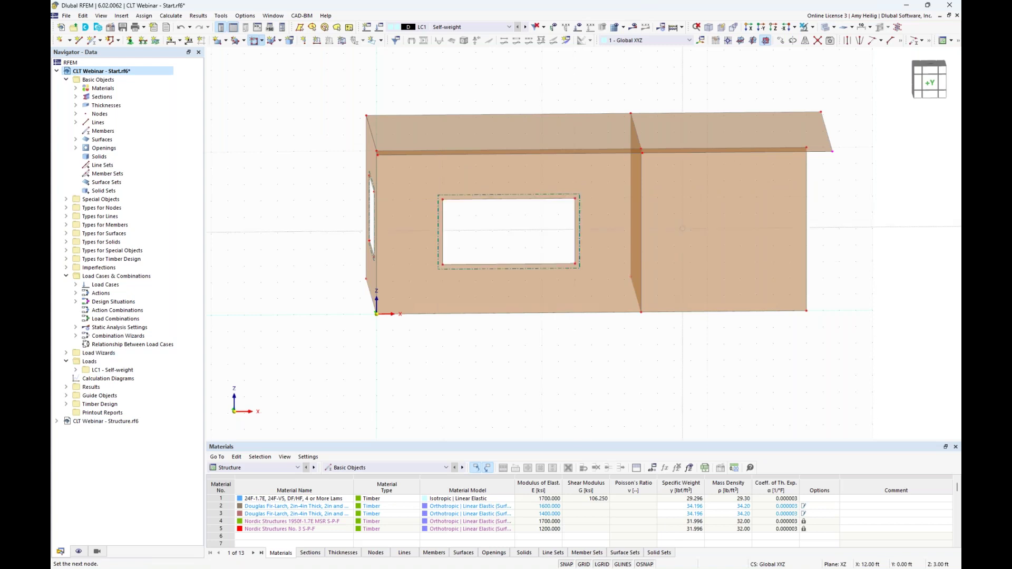
- Draw a second rectangular opening in the front wall between the interior wall and the free end, level with the first, and end the command
{"action": "left_click", "coordinate": [690, 197]}
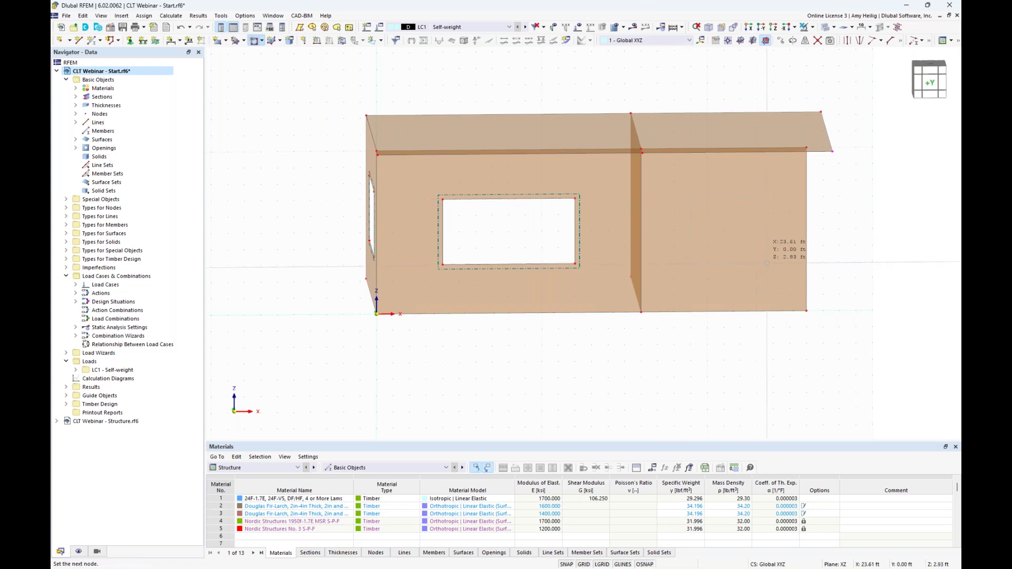
{"action": "left_click", "coordinate": [773, 262]}
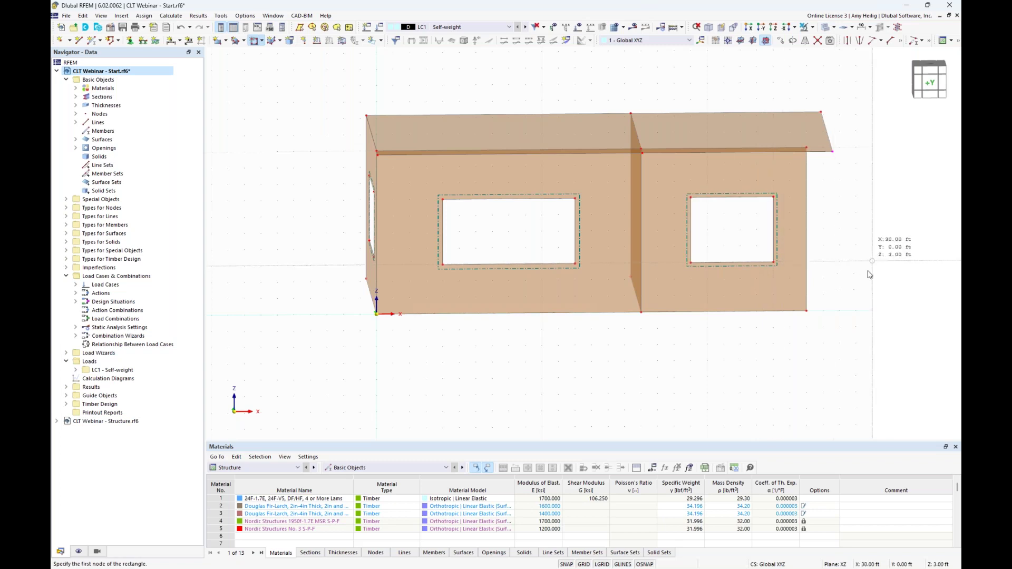
{"action": "middle_click_drag", "start_coordinate": [867, 278], "coordinate": [820, 285]}
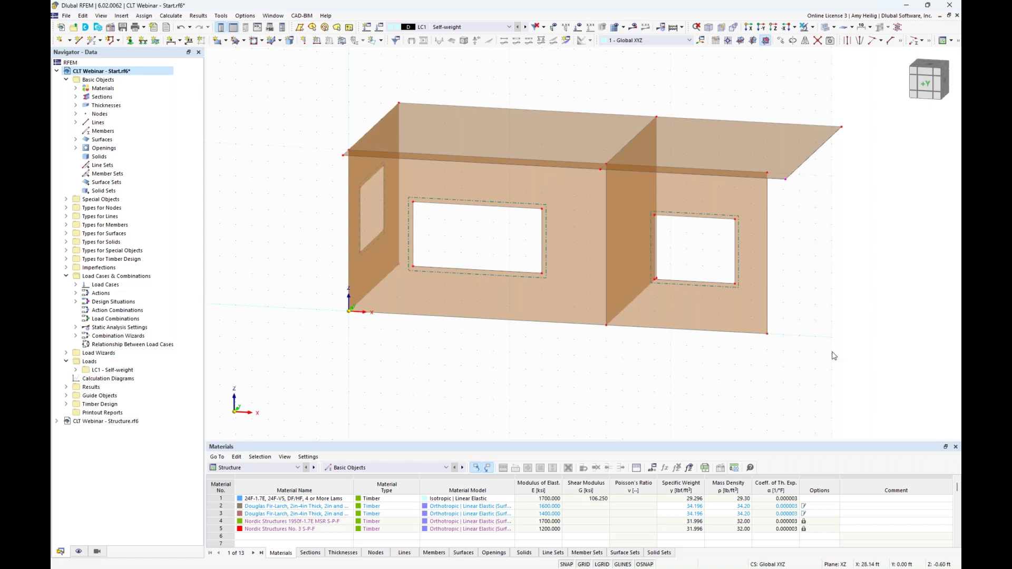
- Create two nodes at X = 26 ft and Y = 13 ft, one at the roof level and one at Z = 0
{"action": "middle_click_drag", "start_coordinate": [837, 317], "coordinate": [721, 315], "text": "ctrl"}
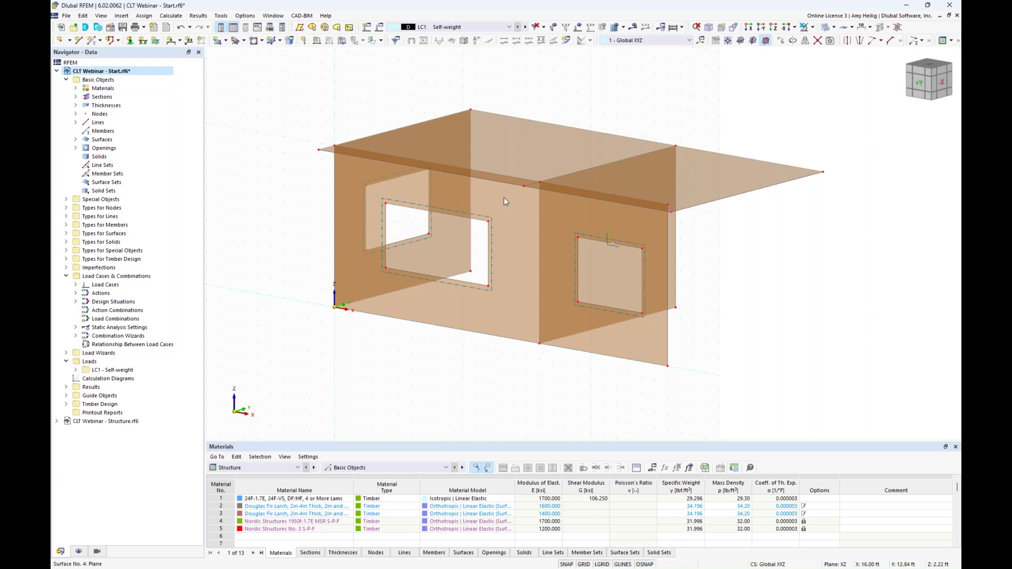
{"action": "left_click", "coordinate": [61, 40]}
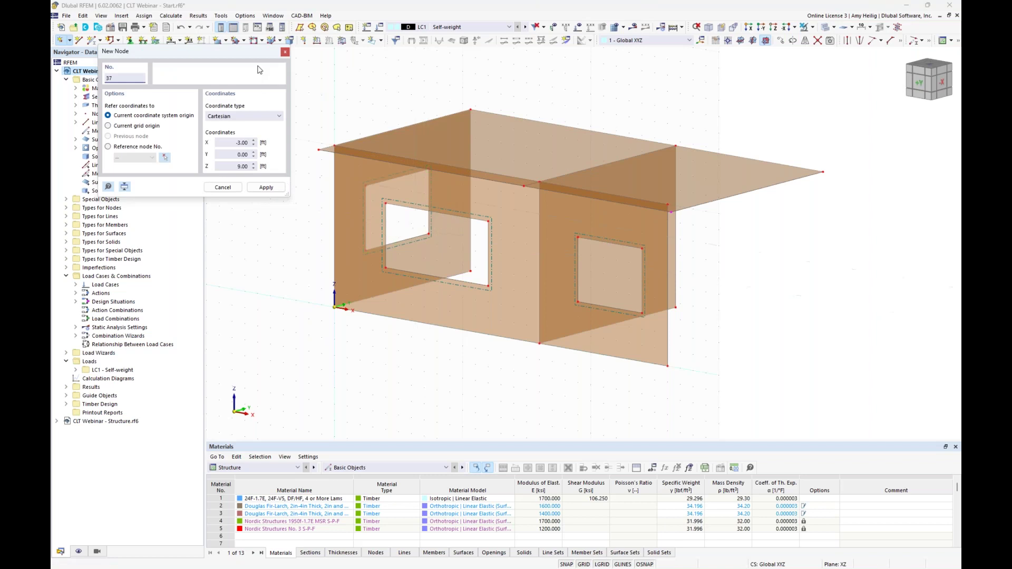
{"action": "left_click_drag", "start_coordinate": [251, 53], "coordinate": [302, 90]}
{"action": "double_click", "coordinate": [297, 184]}
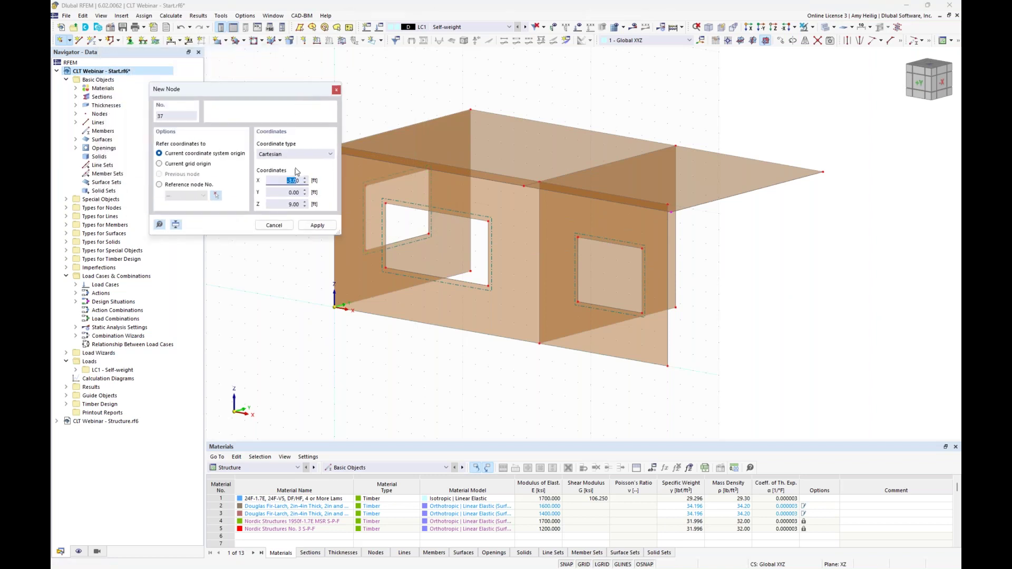
{"action": "key", "text": "BackSpace"}
{"action": "type", "text": "26"}
{"action": "key", "text": "Tab"}
{"action": "type", "text": "13"}
{"action": "key", "text": "Tab"}
{"action": "type", "text": "0"}
{"action": "key", "text": "Return"}
{"action": "key", "text": "Return"}
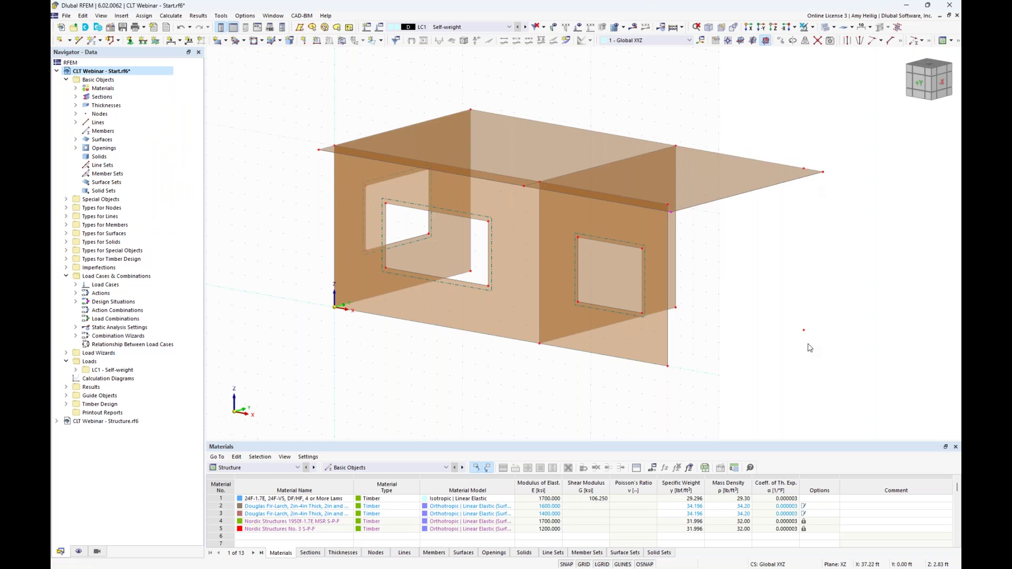
- Define a new beam member with section R_M1 8/8 and a new hinge at member end j releasing φy and φz
{"action": "left_click", "coordinate": [91, 41]}
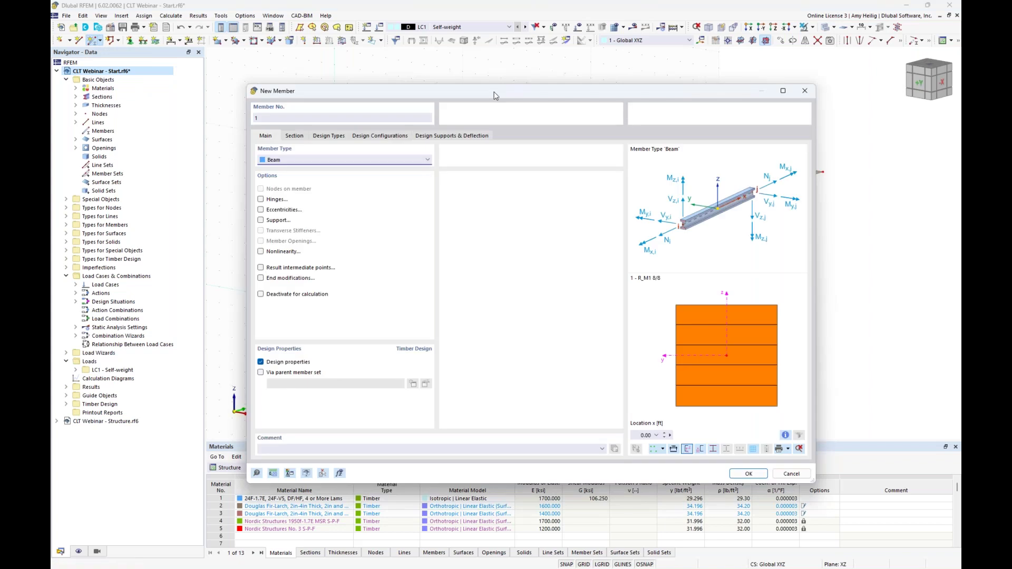
{"action": "left_click_drag", "start_coordinate": [501, 89], "coordinate": [509, 85]}
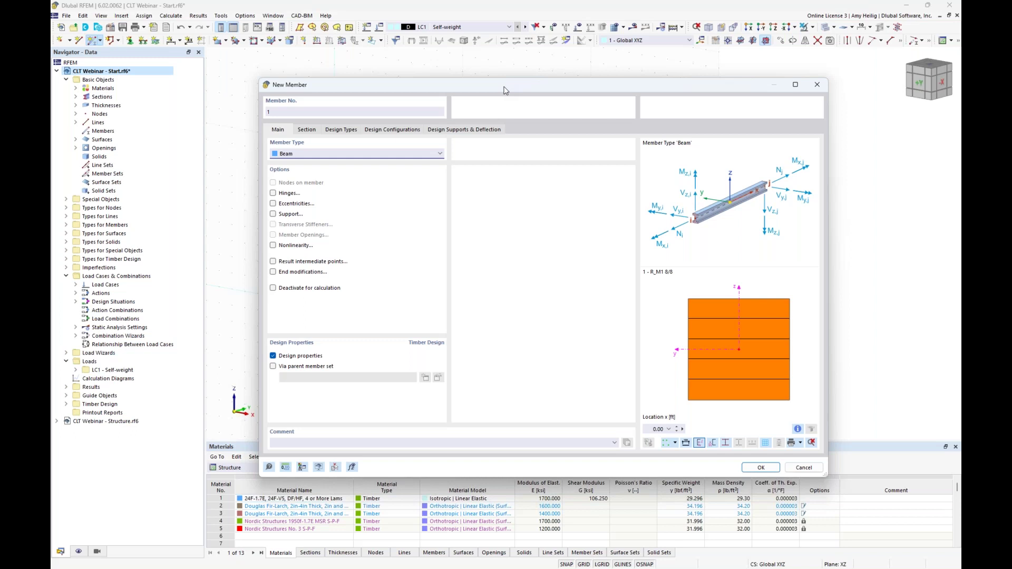
{"action": "left_click", "coordinate": [274, 193]}
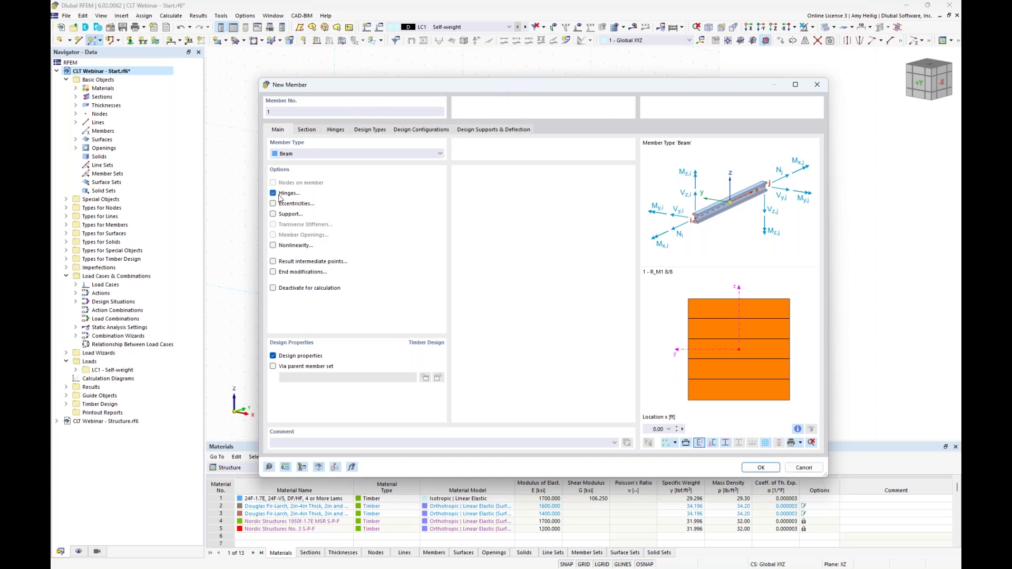
{"action": "left_click", "coordinate": [308, 132]}
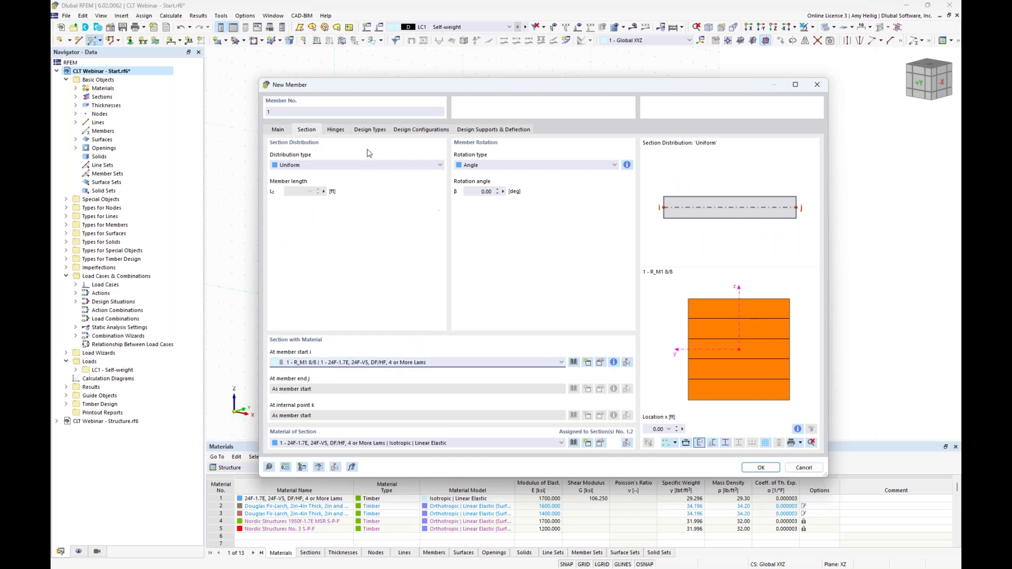
{"action": "left_click", "coordinate": [339, 131]}
{"action": "left_click_drag", "start_coordinate": [481, 86], "coordinate": [481, 293]}
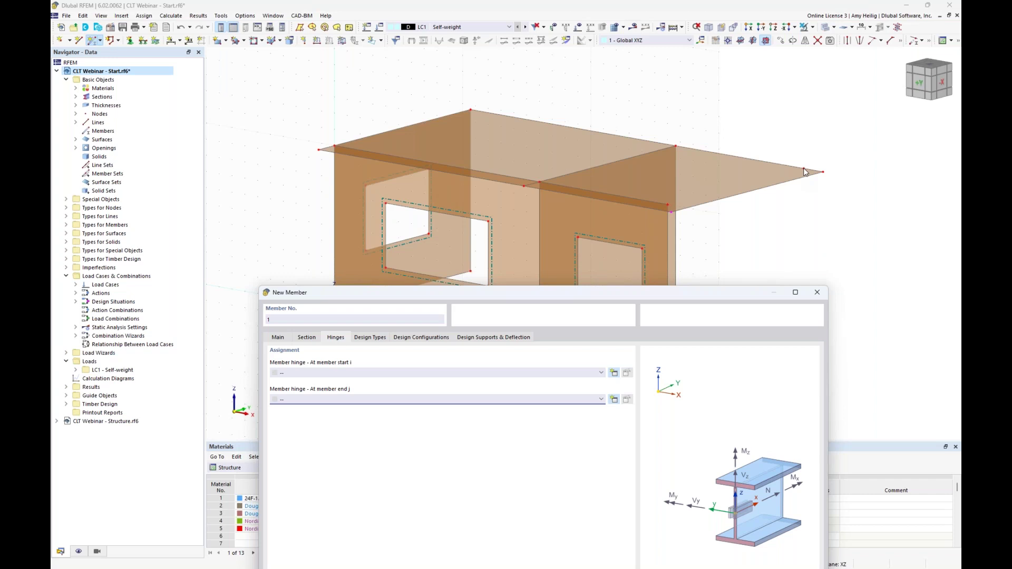
{"action": "left_click_drag", "start_coordinate": [714, 300], "coordinate": [711, 107]}
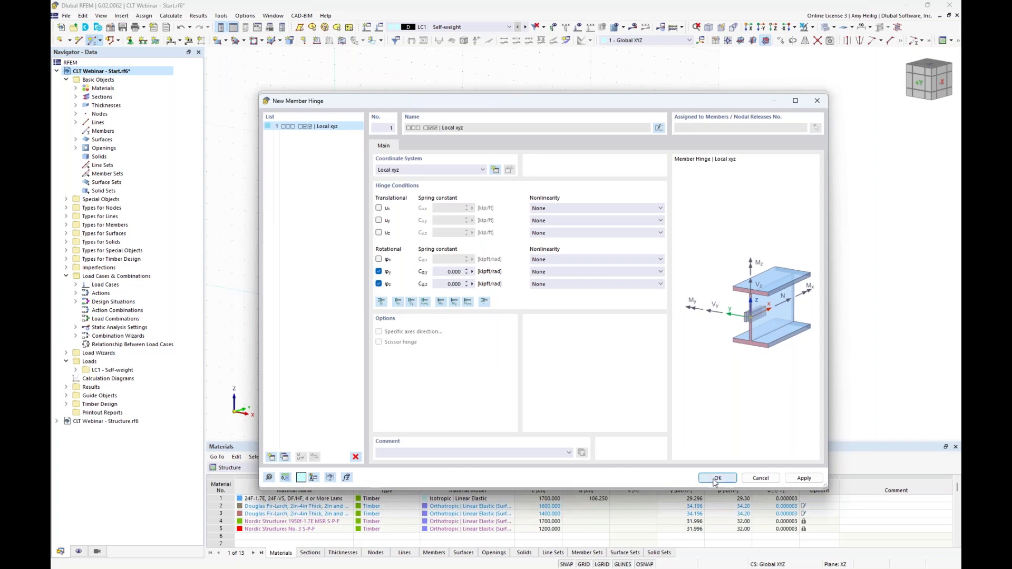
{"action": "key", "text": "Return"}
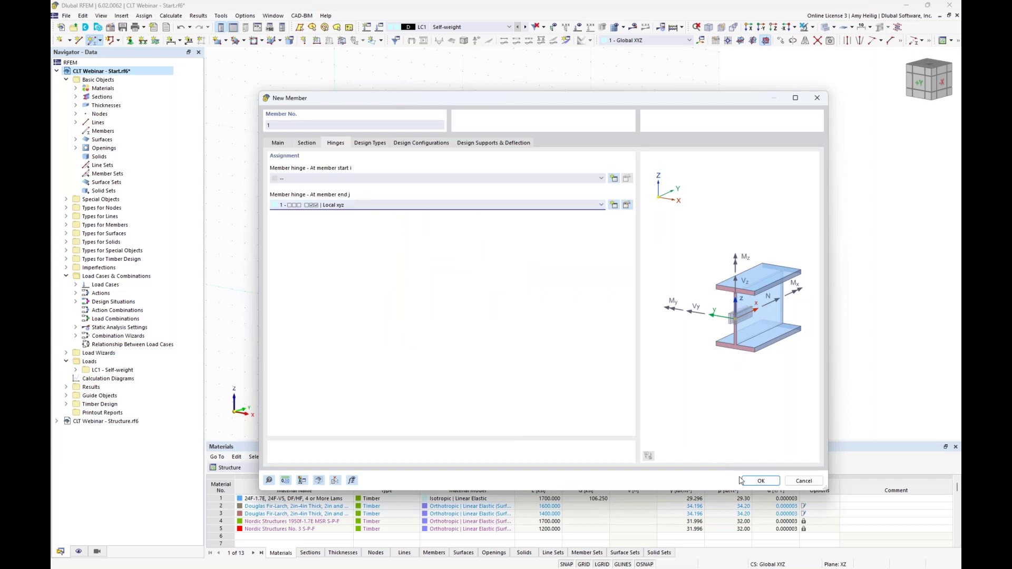
{"action": "left_click", "coordinate": [761, 480]}
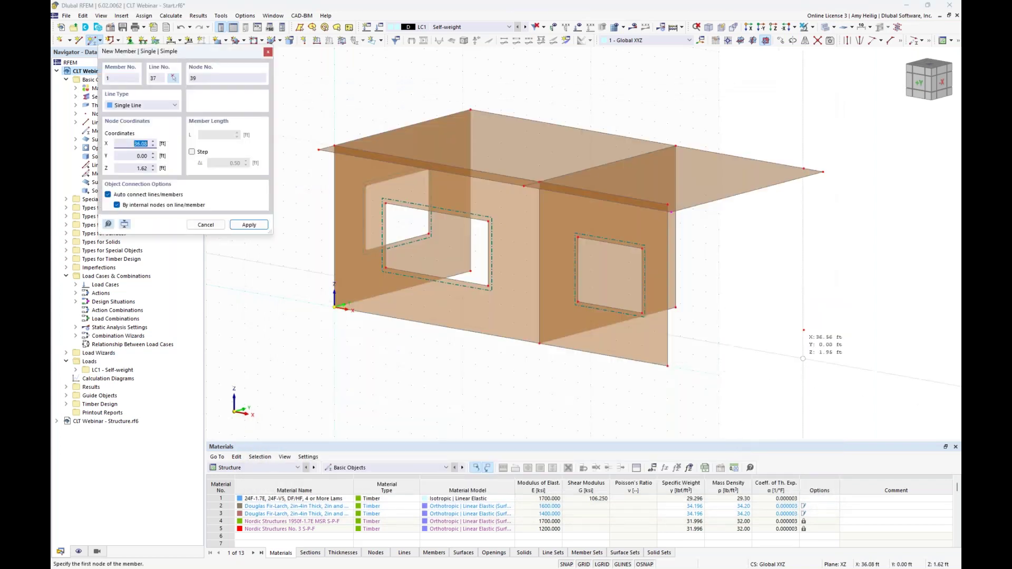
- Place the member as a column from the new ground node up to the roof-level node above it and end the command
{"action": "left_click", "coordinate": [803, 330]}
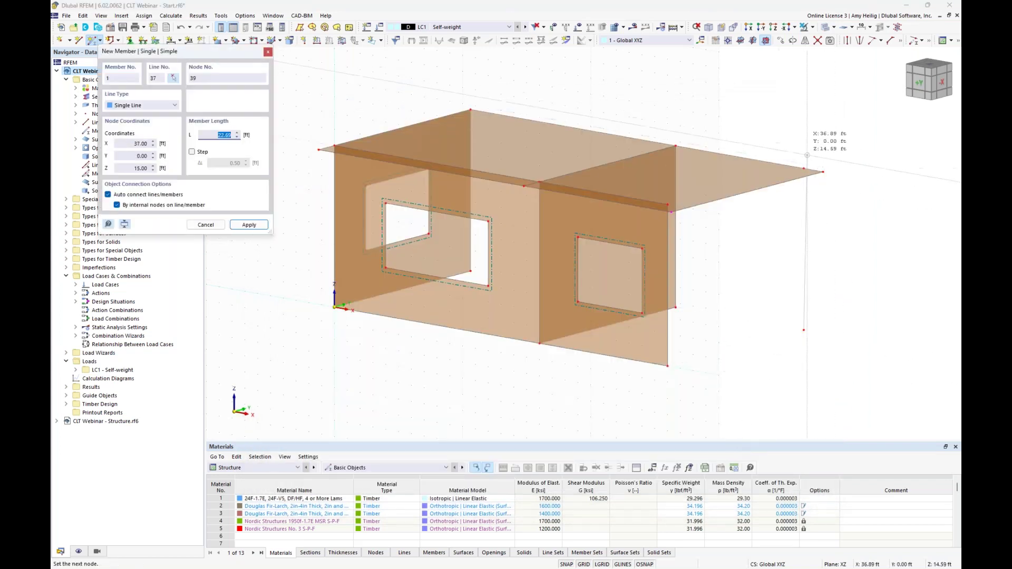
{"action": "left_click", "coordinate": [804, 171]}
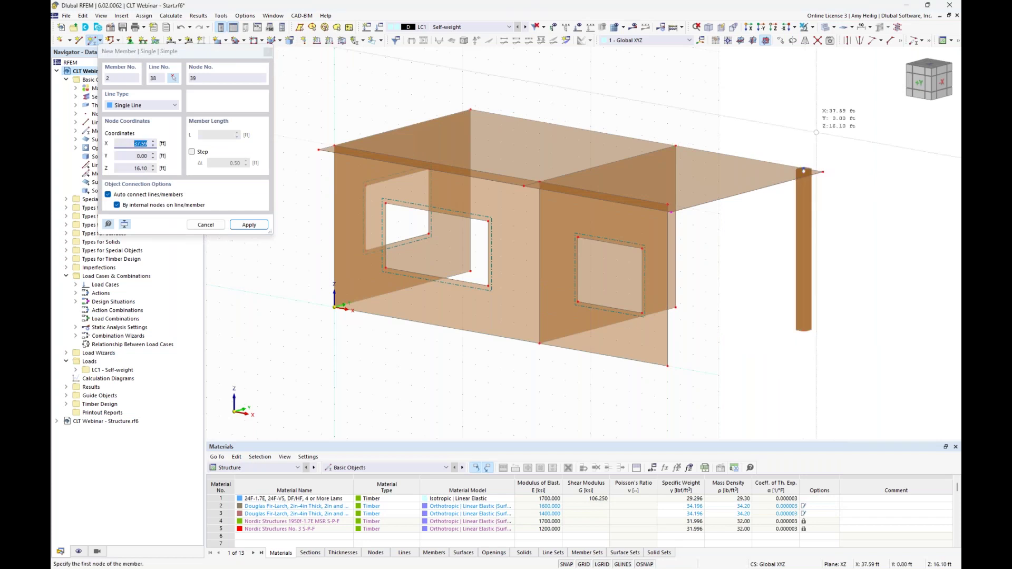
{"action": "key", "text": "Escape"}
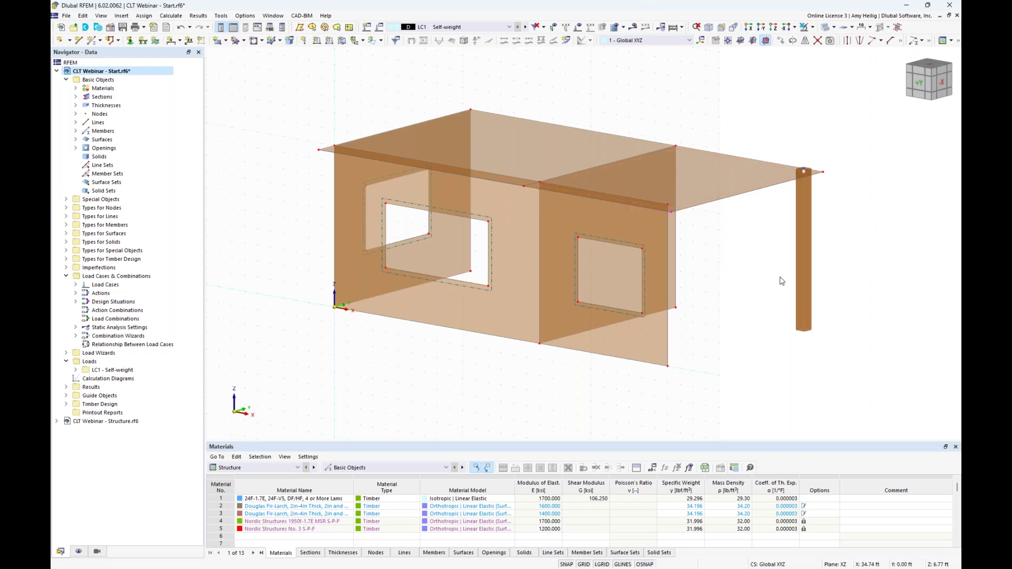
- Start a second beam member with hinges and eccentricities enabled and assign it section 2 - R_M1 8/12
{"action": "middle_click_drag", "start_coordinate": [772, 276], "coordinate": [669, 284]}
{"action": "scroll", "coordinate": [661, 275], "scroll_direction": "up", "scroll_amount": 1}
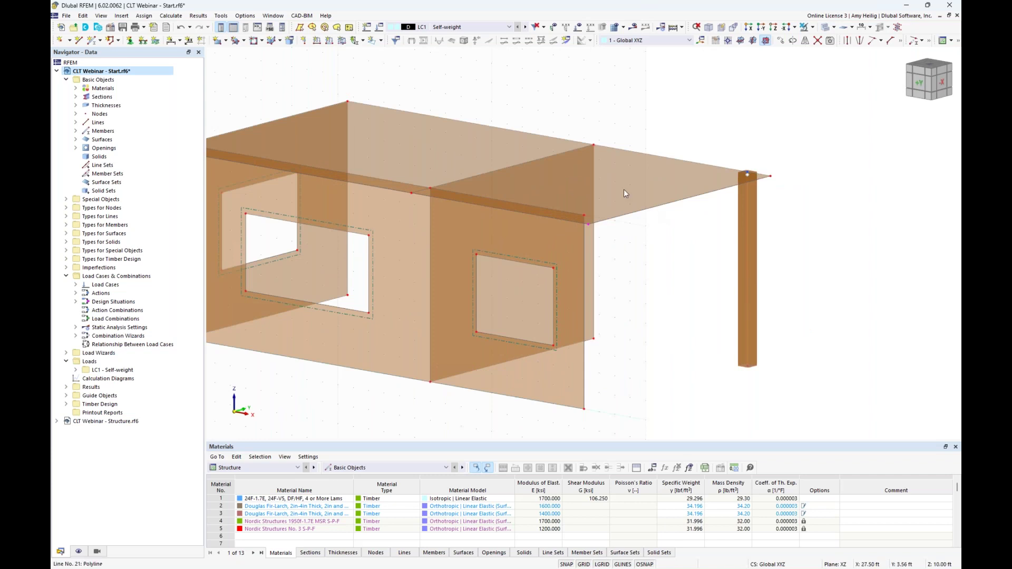
{"action": "left_click", "coordinate": [91, 40]}
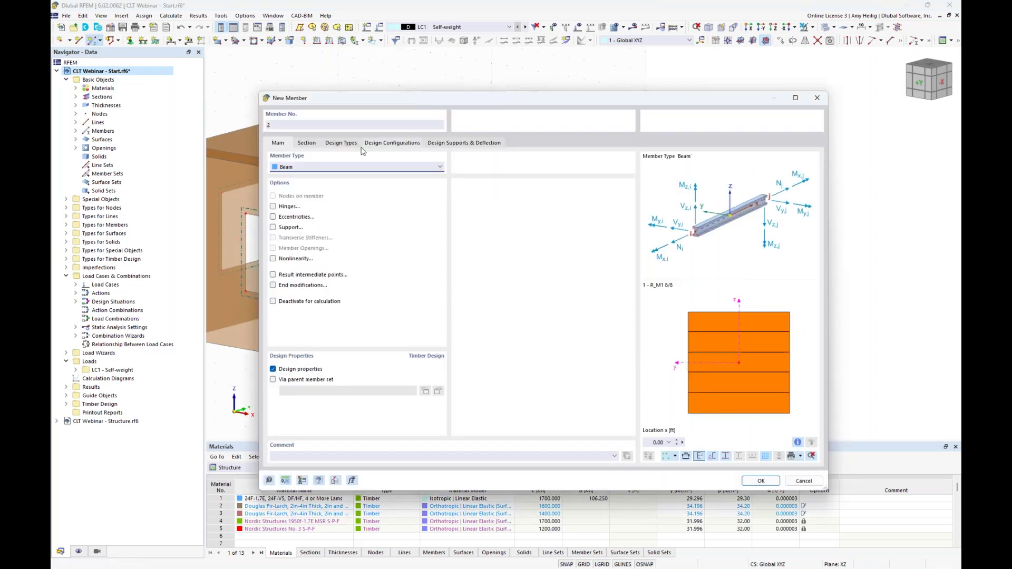
{"action": "left_click", "coordinate": [273, 207]}
{"action": "left_click", "coordinate": [273, 217]}
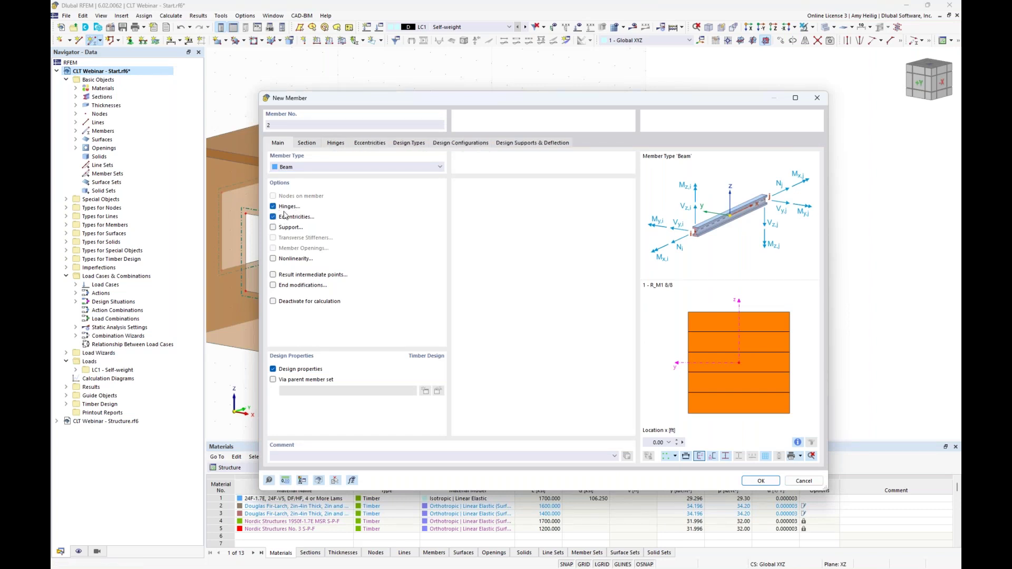
{"action": "left_click", "coordinate": [308, 144]}
{"action": "left_click", "coordinate": [398, 375]}
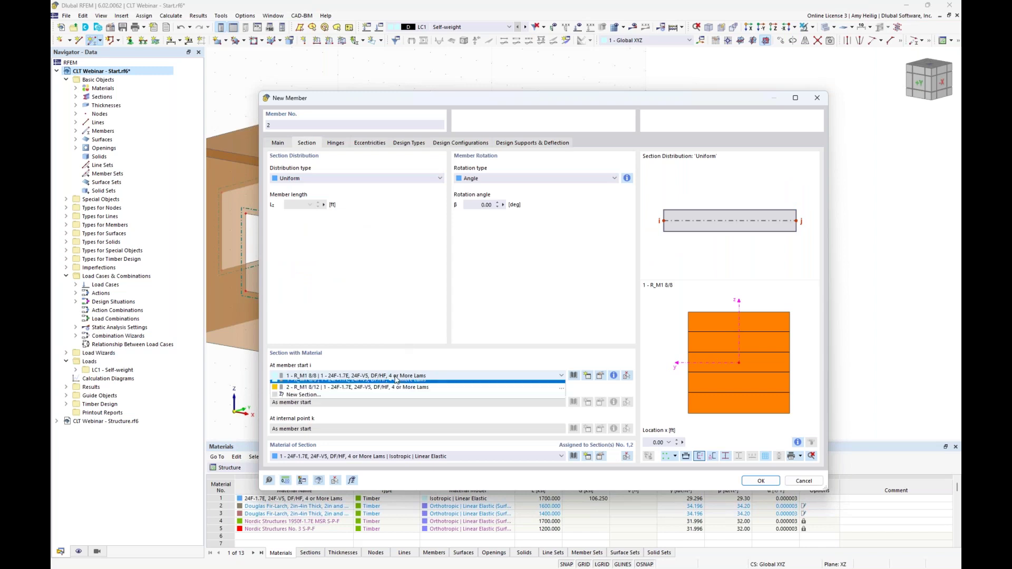
{"action": "left_click", "coordinate": [392, 392]}
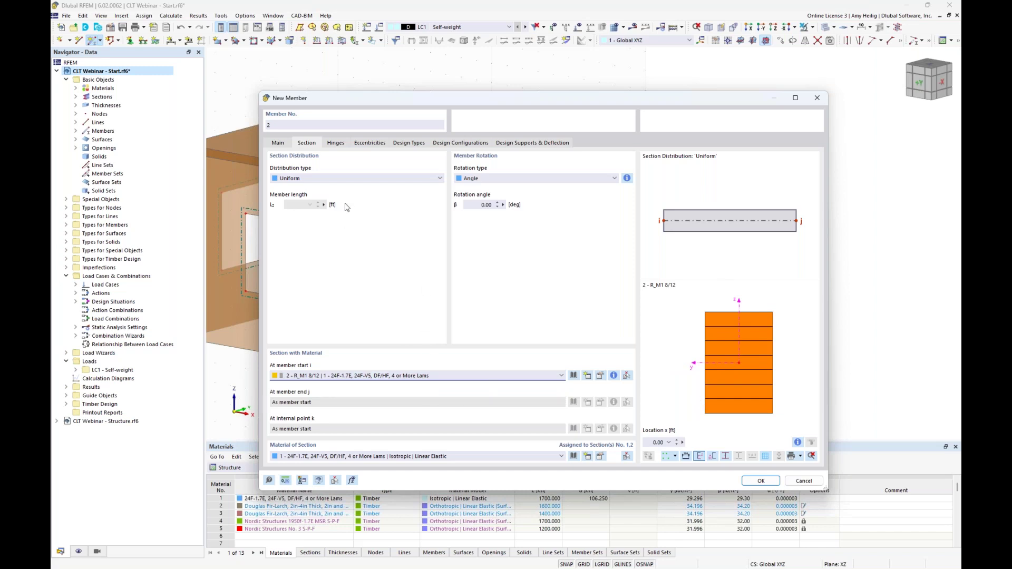
- Assign hinge 1 to the beam's start and create a new hinge at its end releasing φx, φy and φz
{"action": "left_click", "coordinate": [336, 143]}
{"action": "left_click", "coordinate": [336, 178]}
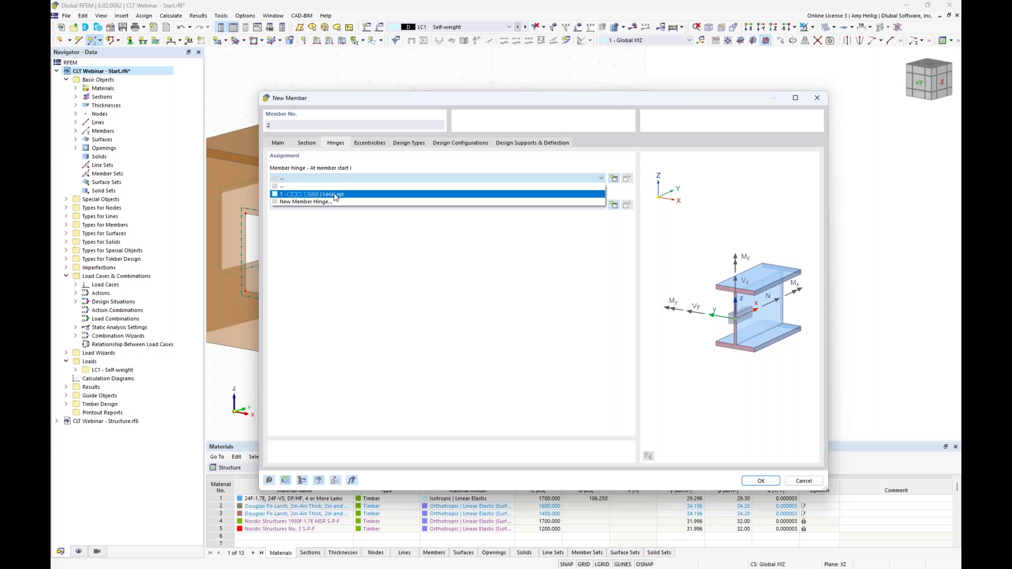
{"action": "left_click", "coordinate": [335, 195]}
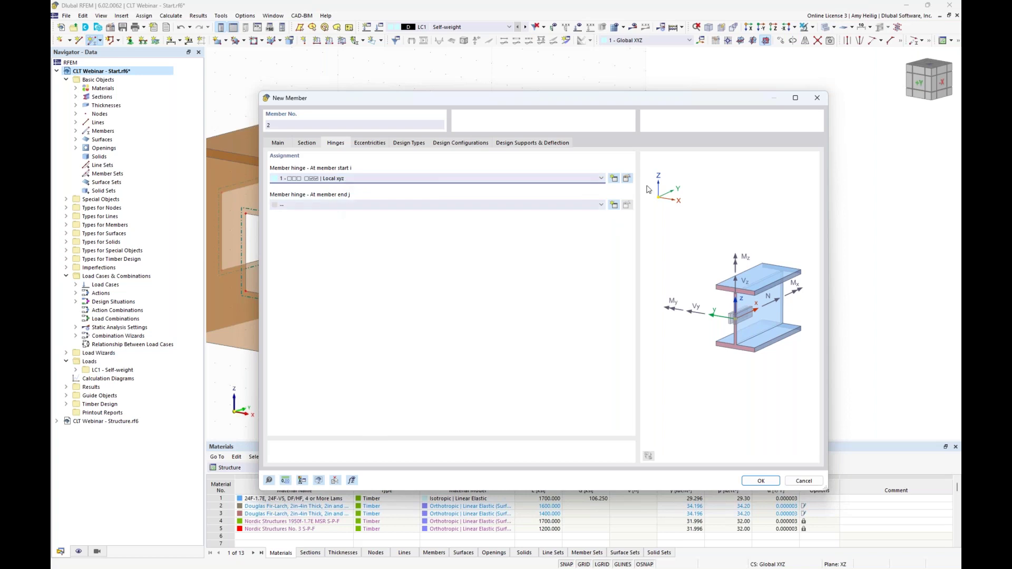
{"action": "left_click", "coordinate": [615, 205]}
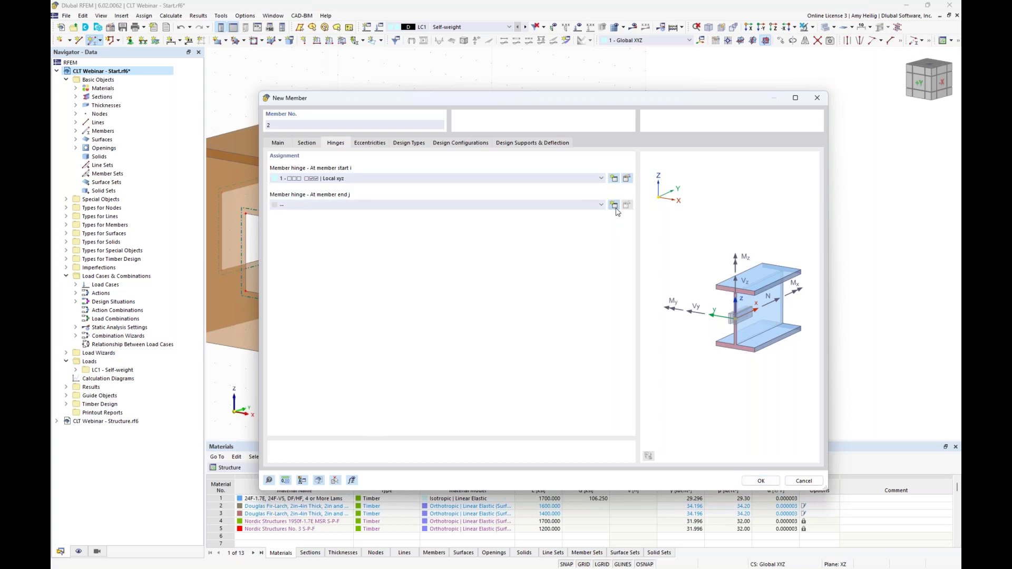
{"action": "left_click", "coordinate": [379, 259]}
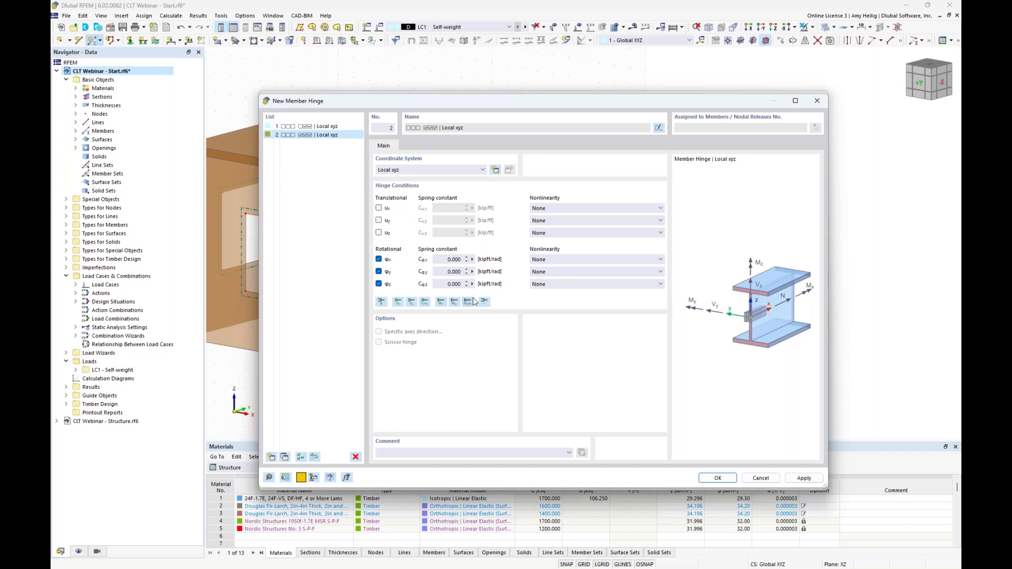
{"action": "left_click", "coordinate": [710, 479]}
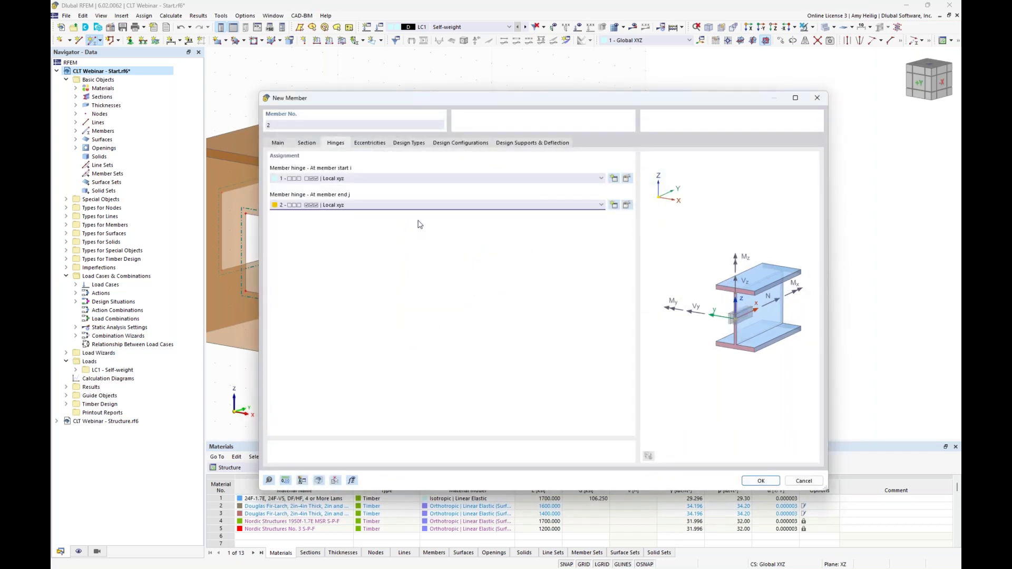
- Create a new eccentricity at the beam's start, relative to section with middle-top section alignment
{"action": "left_click", "coordinate": [376, 145]}
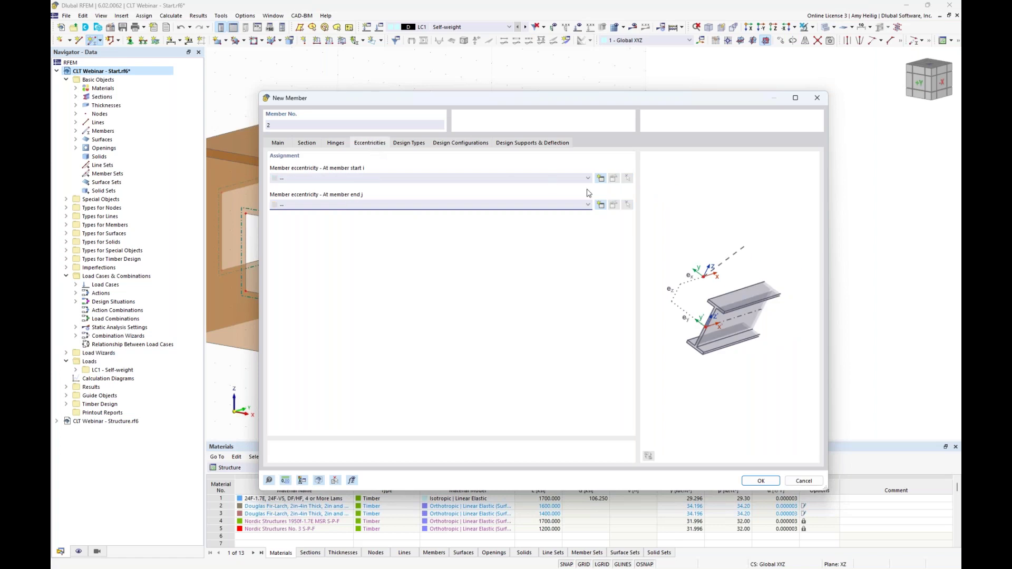
{"action": "left_click", "coordinate": [602, 178]}
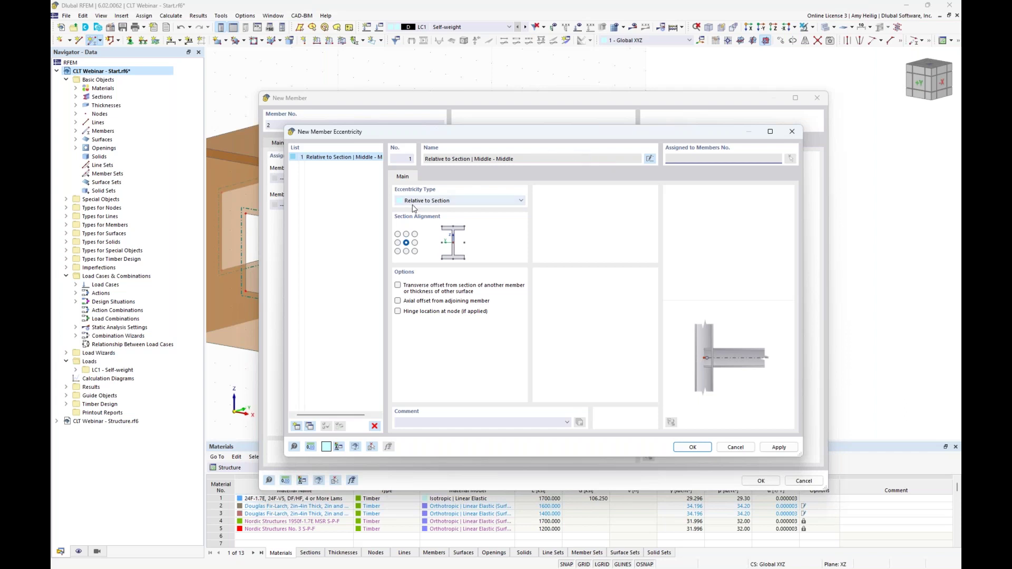
{"action": "left_click", "coordinate": [406, 235]}
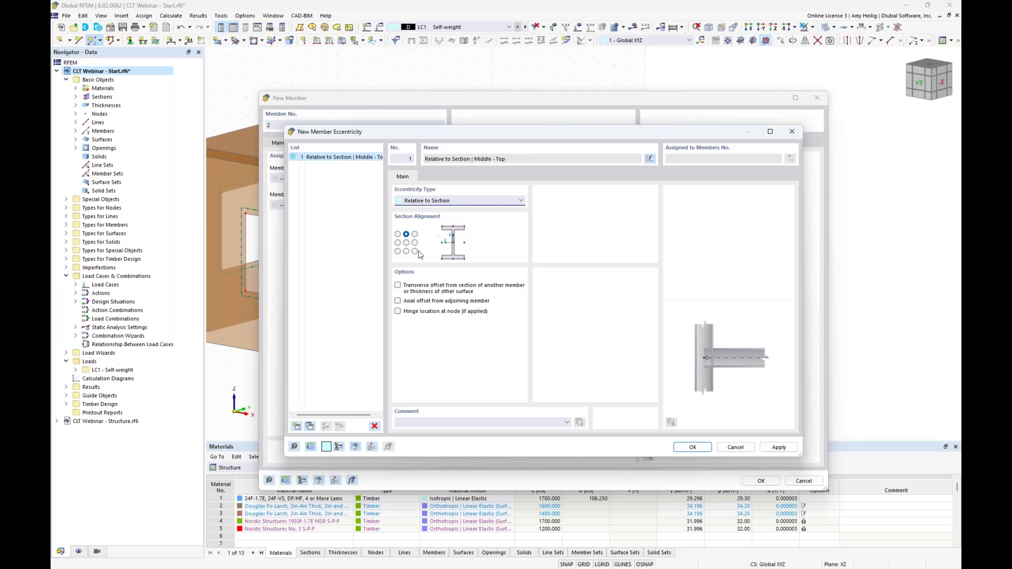
- Add a transverse offset to the eccentricity from the thickness of the cantilevered roof surface 6, using its bottom face, and confirm
{"action": "left_click", "coordinate": [398, 285]}
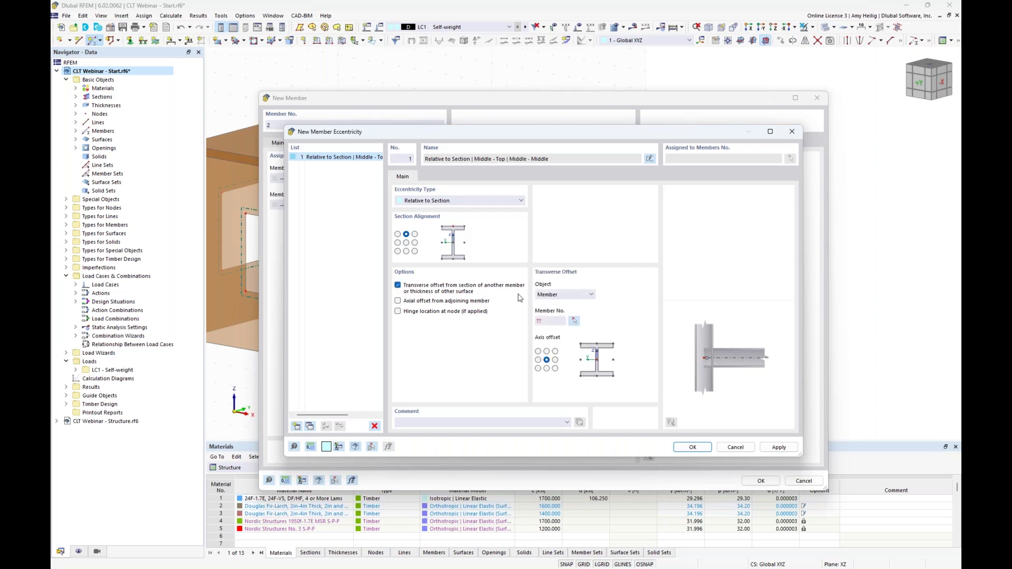
{"action": "left_click", "coordinate": [551, 296]}
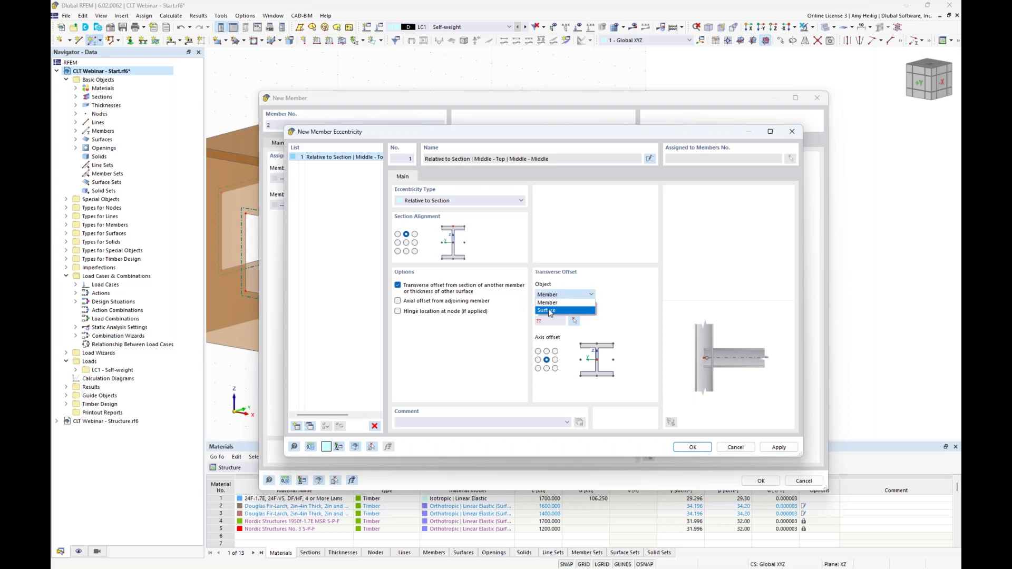
{"action": "left_click", "coordinate": [550, 311]}
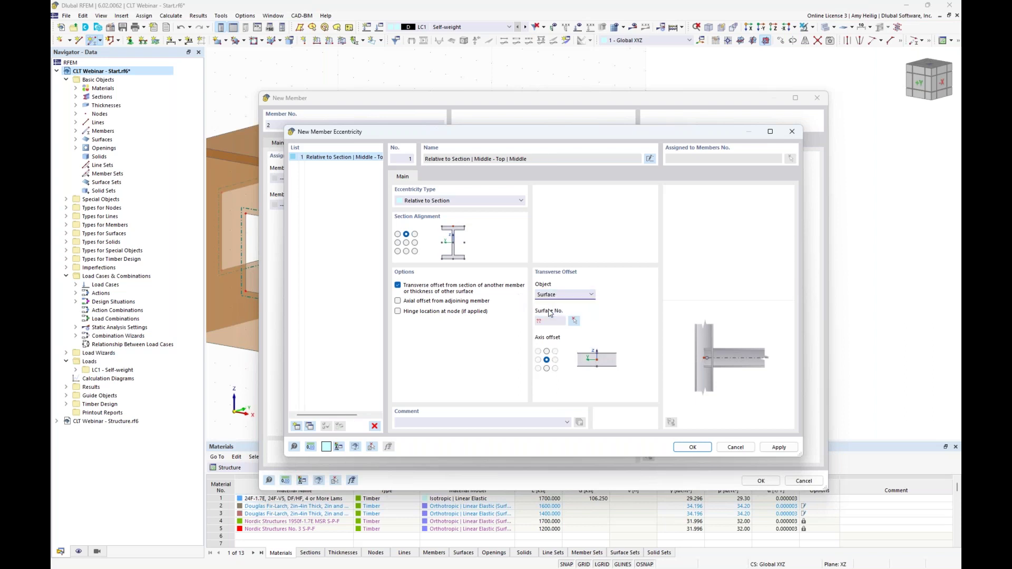
{"action": "left_click", "coordinate": [574, 320]}
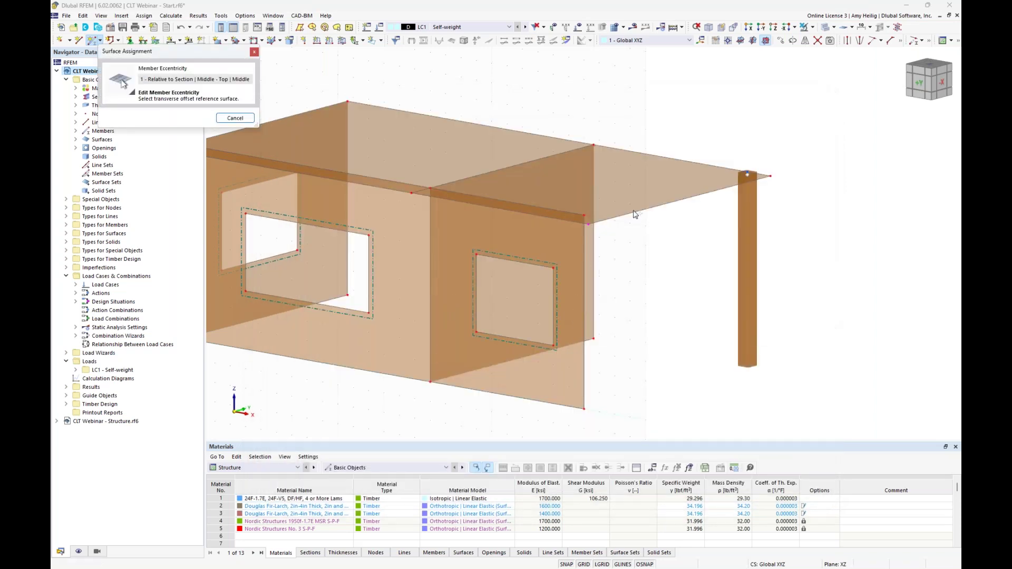
{"action": "left_click", "coordinate": [637, 193]}
{"action": "left_click", "coordinate": [547, 369]}
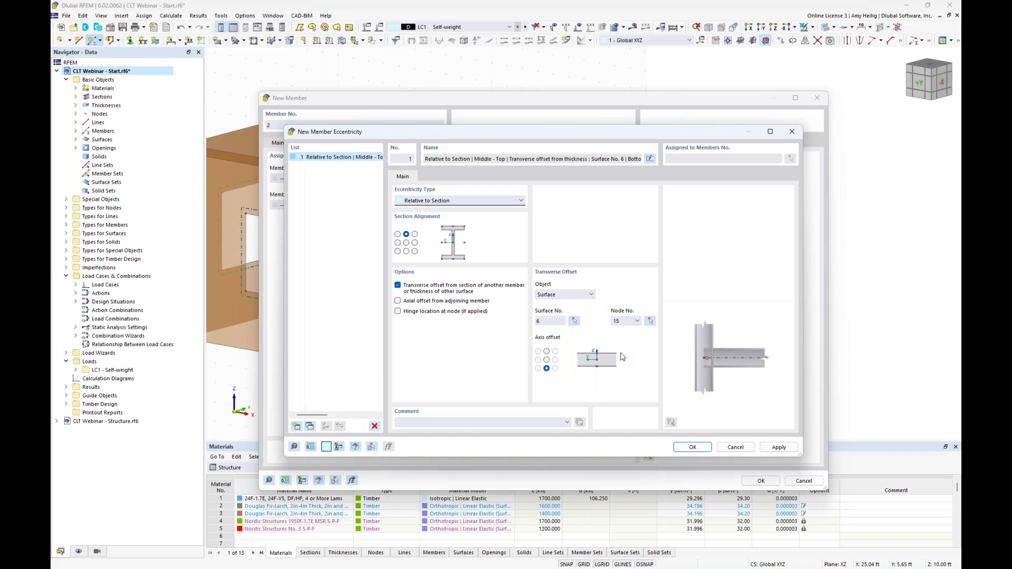
{"action": "left_click", "coordinate": [694, 447]}
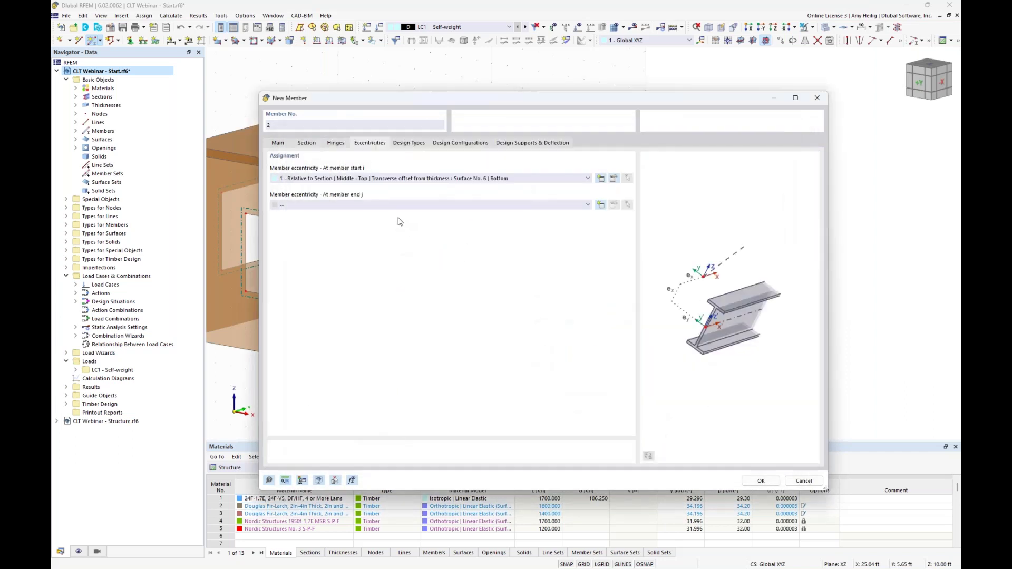
- Assign the same eccentricity to the beam's end and confirm the member definition
{"action": "left_click", "coordinate": [390, 205]}
{"action": "left_click", "coordinate": [387, 220]}
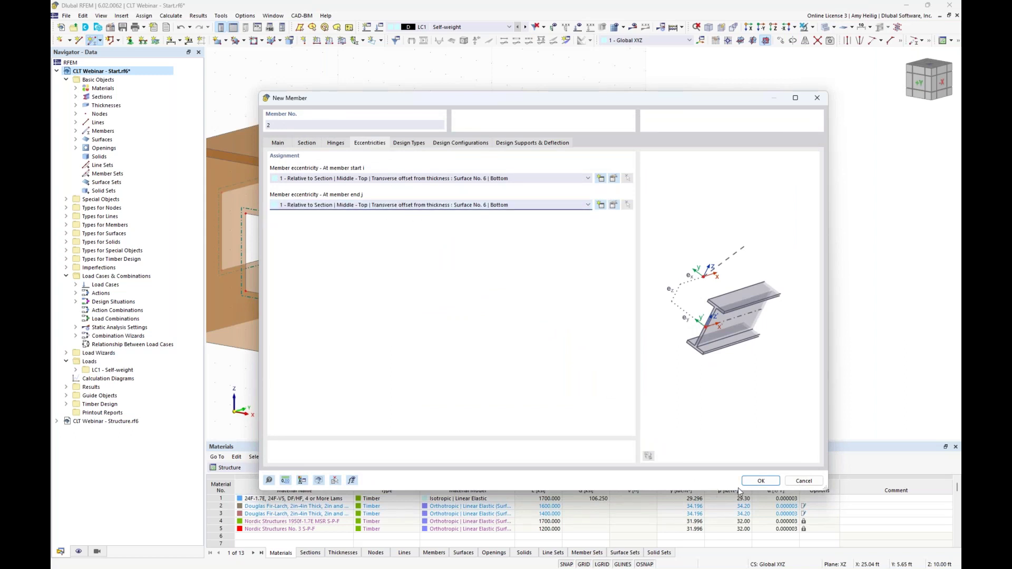
{"action": "left_click", "coordinate": [760, 481]}
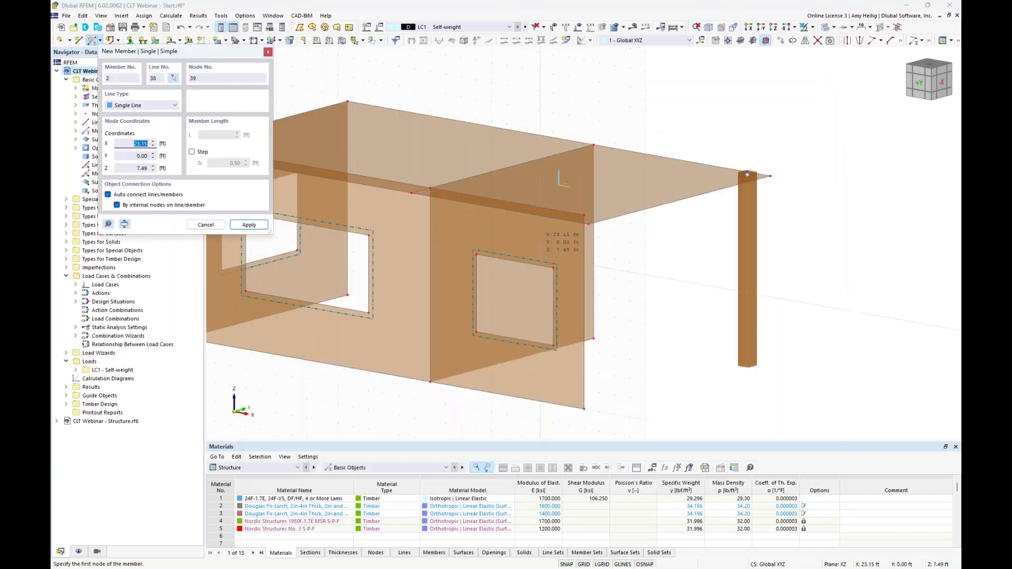
- Place the beam from the upper outer corner node of the front wall to the column's top node and end the command
{"action": "left_click", "coordinate": [585, 215]}
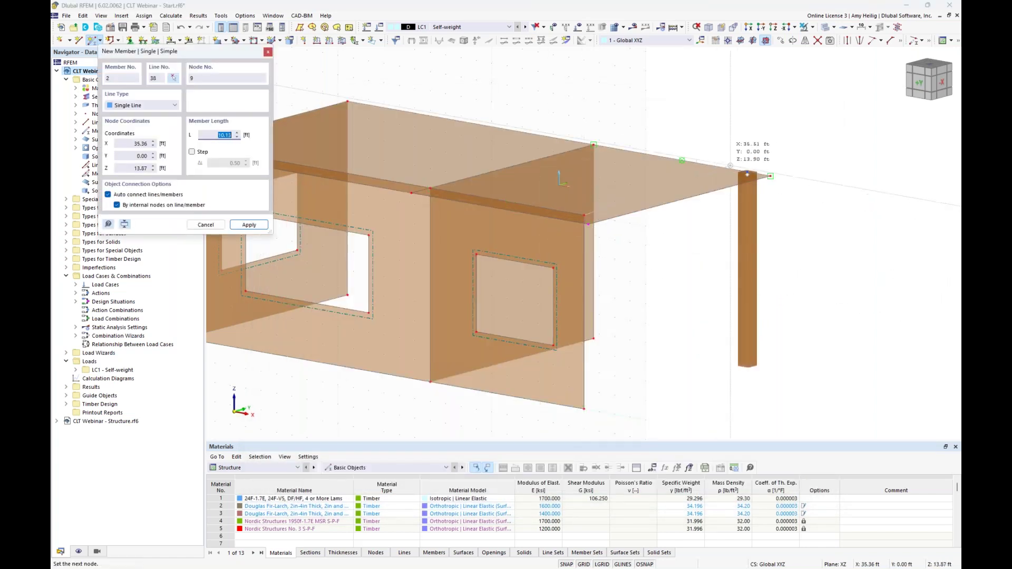
{"action": "left_click", "coordinate": [747, 173]}
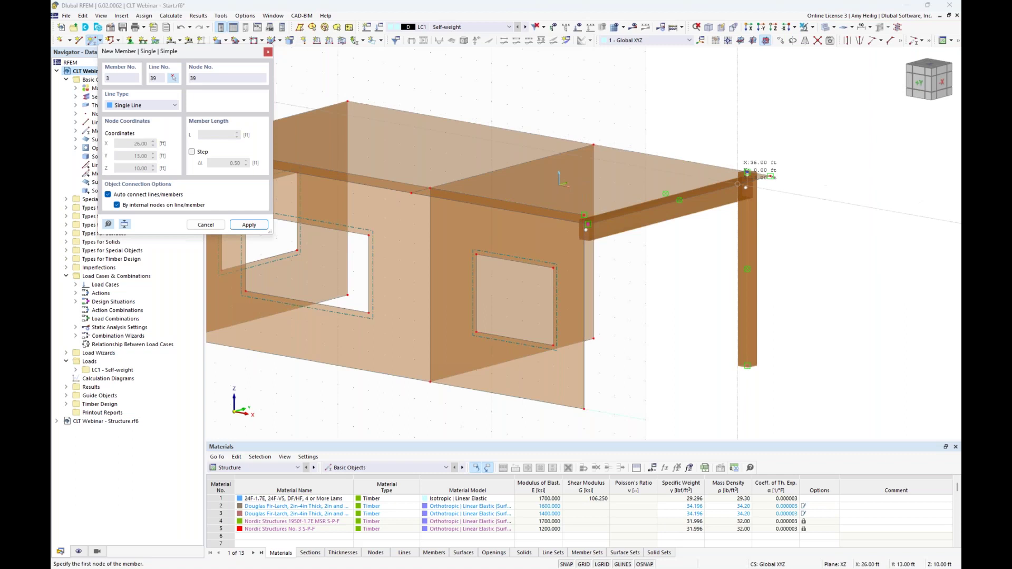
{"action": "key", "text": "Escape"}
{"action": "middle_click_drag", "start_coordinate": [693, 266], "coordinate": [646, 176], "text": "ctrl"}
{"action": "scroll", "coordinate": [646, 175], "scroll_direction": "up", "scroll_amount": 5}
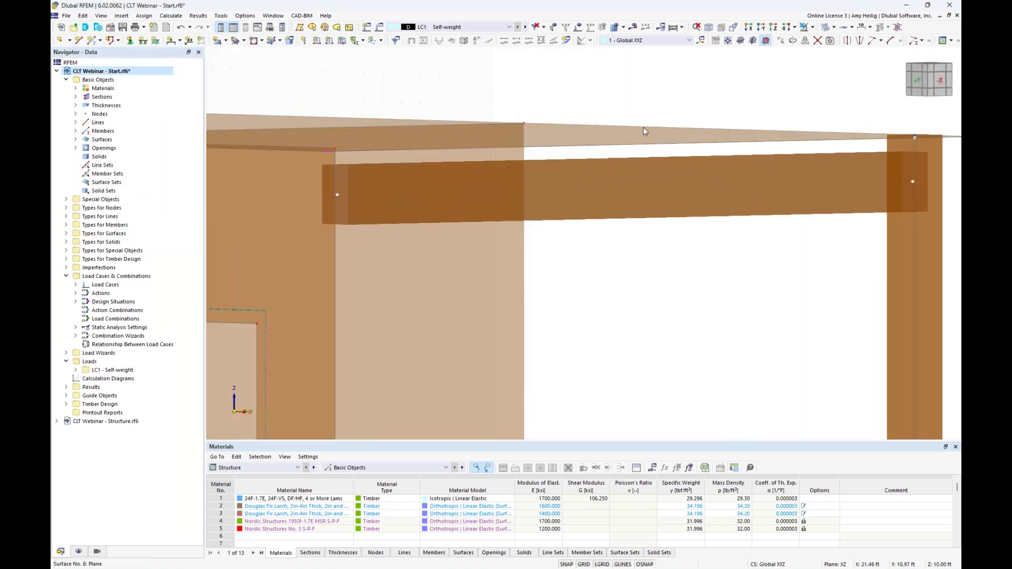
{"action": "scroll", "coordinate": [682, 248], "scroll_direction": "down", "scroll_amount": 3}
{"action": "middle_click_drag", "start_coordinate": [682, 248], "coordinate": [715, 278], "text": "ctrl"}
{"action": "scroll", "coordinate": [720, 325], "scroll_direction": "down", "scroll_amount": 1}
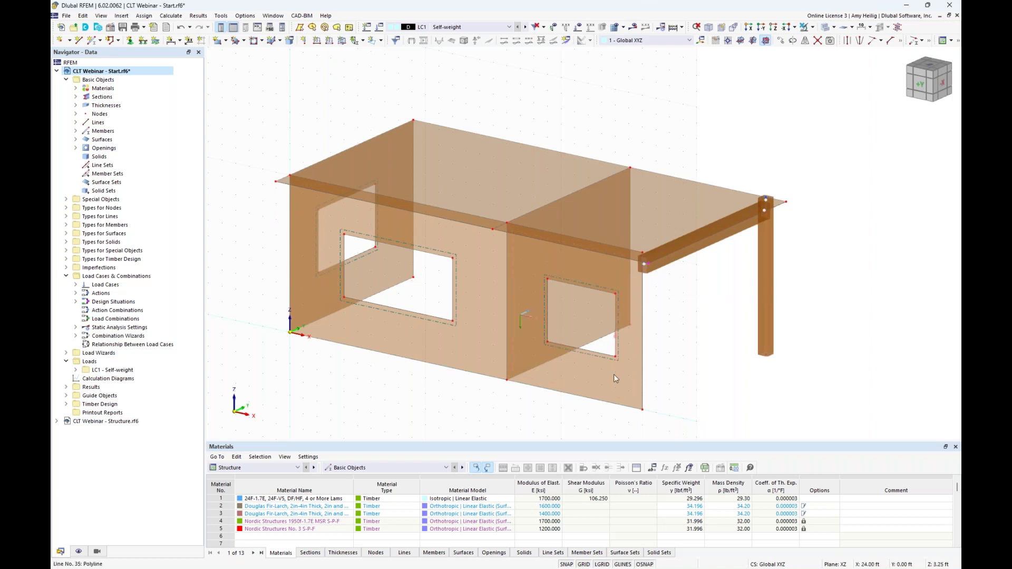
- Turn on the local axis systems of the surfaces and switch the model to wireframe display
{"action": "left_click", "coordinate": [616, 391]}
{"action": "right_click", "coordinate": [615, 391]}
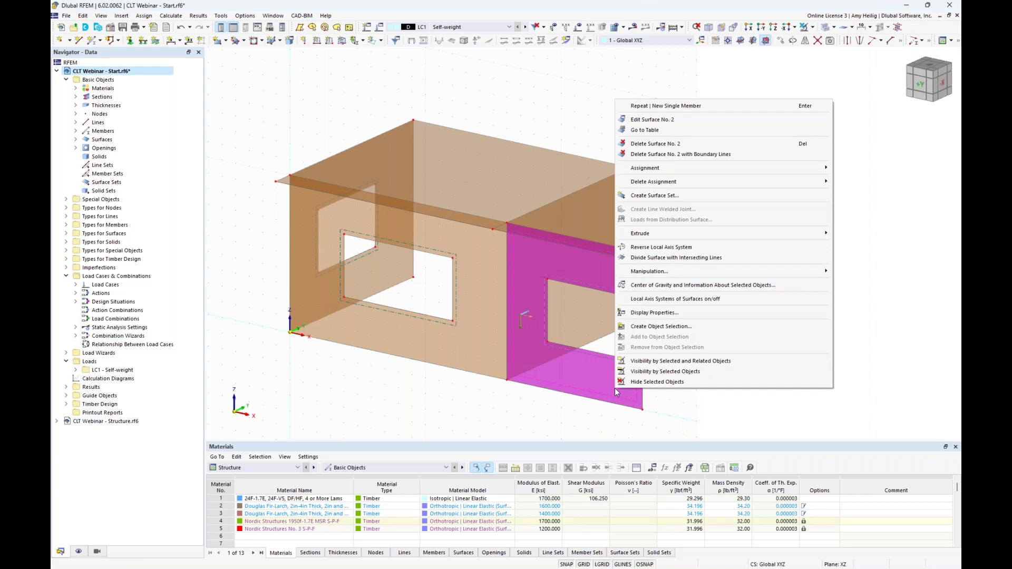
{"action": "left_click", "coordinate": [648, 299]}
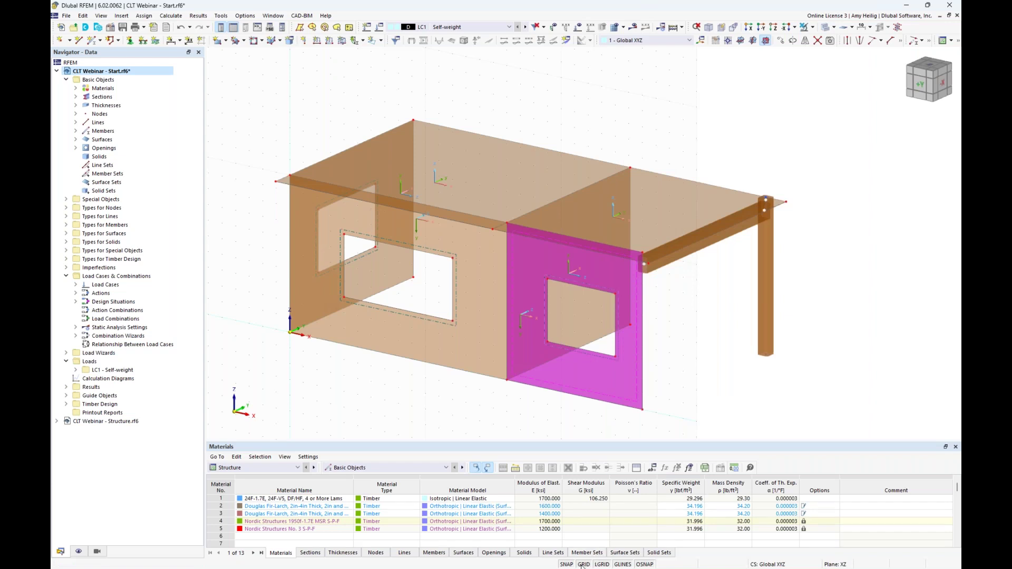
{"action": "left_click", "coordinate": [826, 27]}
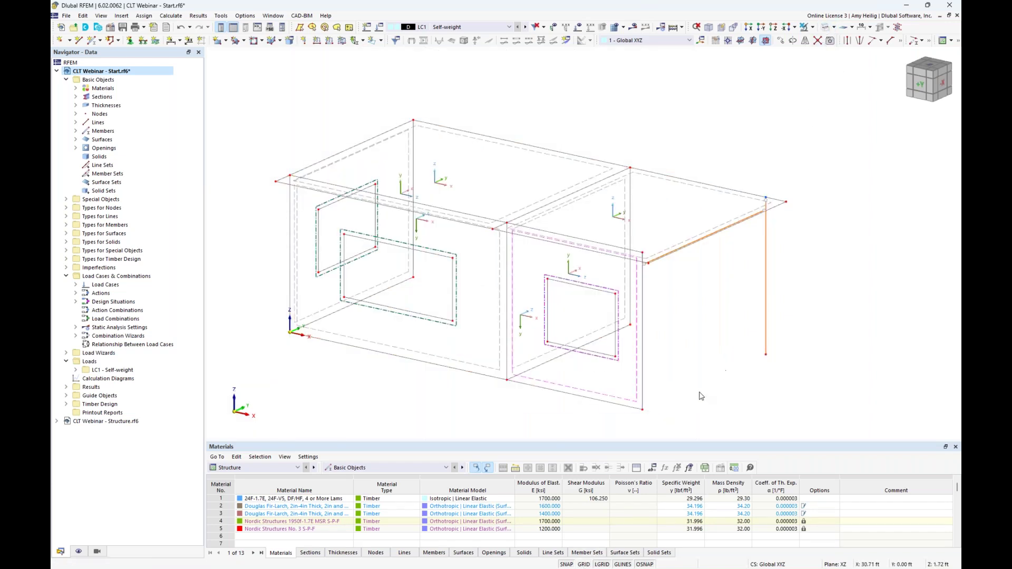
{"action": "middle_click_drag", "start_coordinate": [678, 334], "coordinate": [711, 338], "text": "ctrl"}
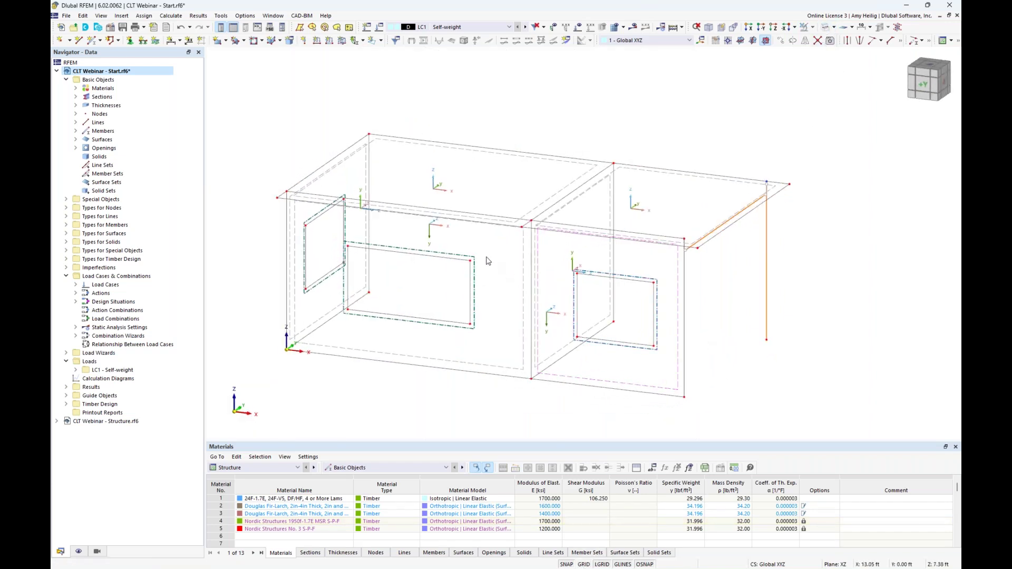
{"action": "scroll", "coordinate": [471, 274], "scroll_direction": "up", "scroll_amount": 2}
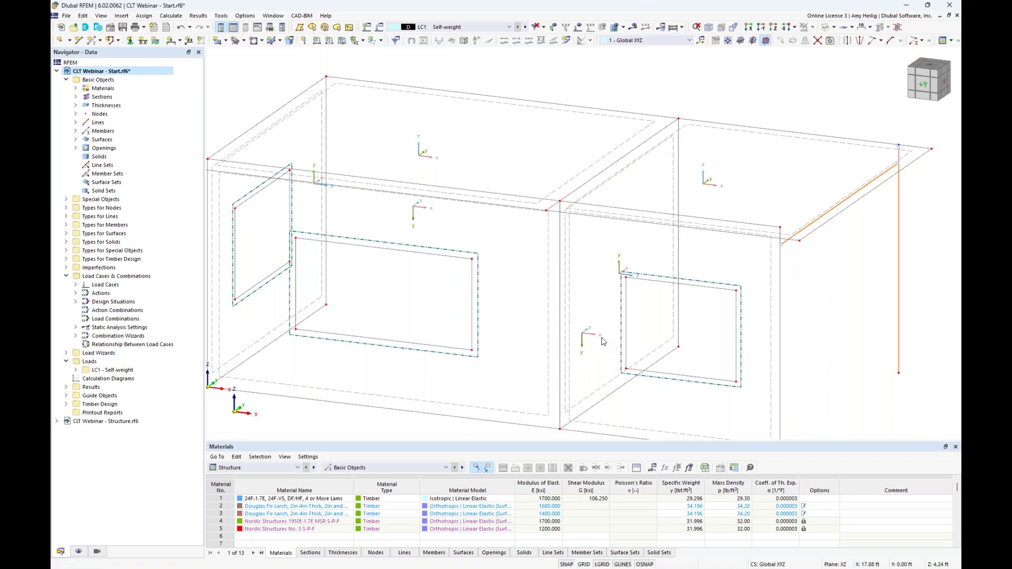
{"action": "scroll", "coordinate": [604, 341], "scroll_direction": "down", "scroll_amount": 2}
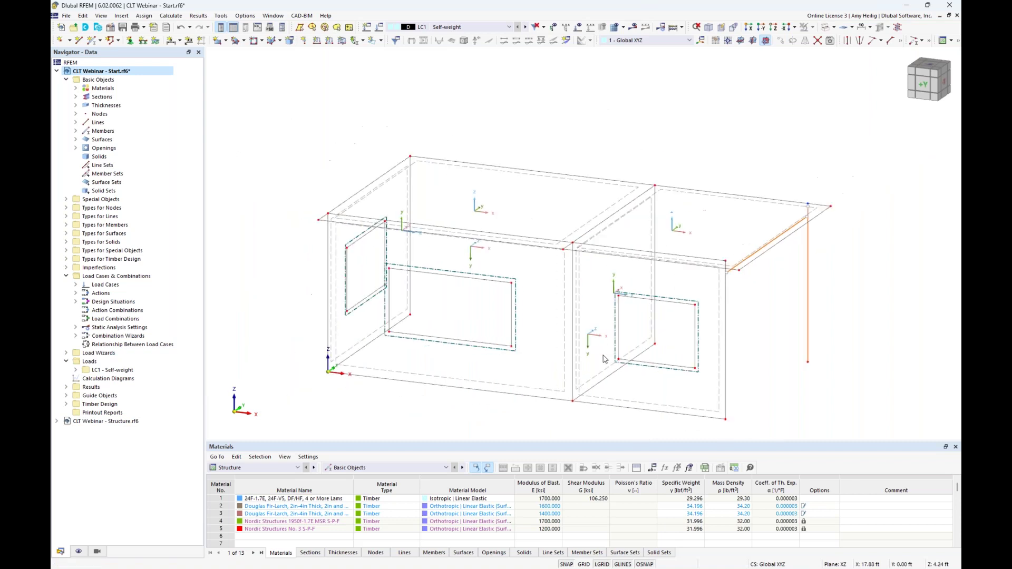
- Turn off the surface local axis systems and display the surfaces' layer directions with their indices
{"action": "right_click", "coordinate": [669, 410]}
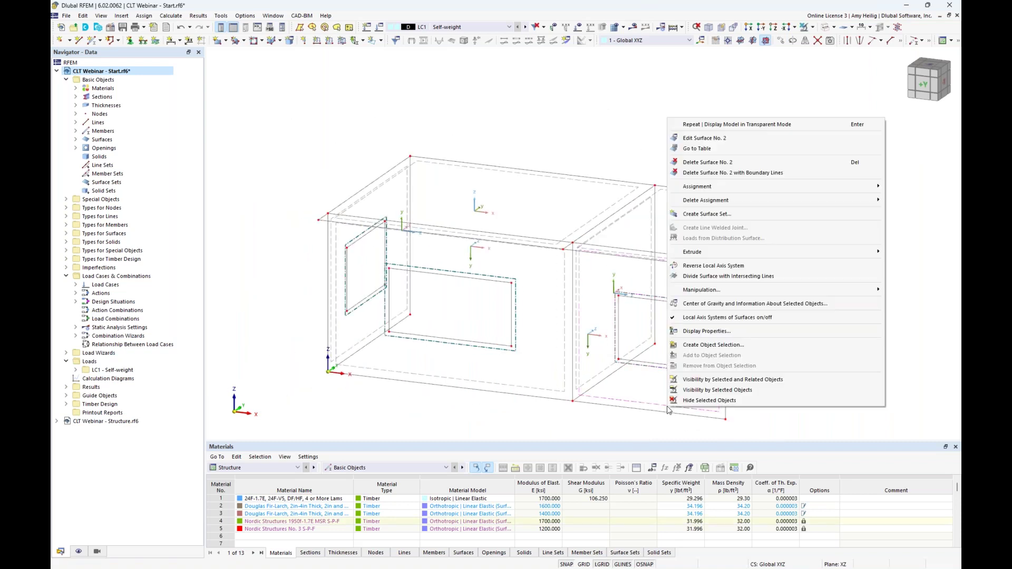
{"action": "left_click", "coordinate": [704, 320]}
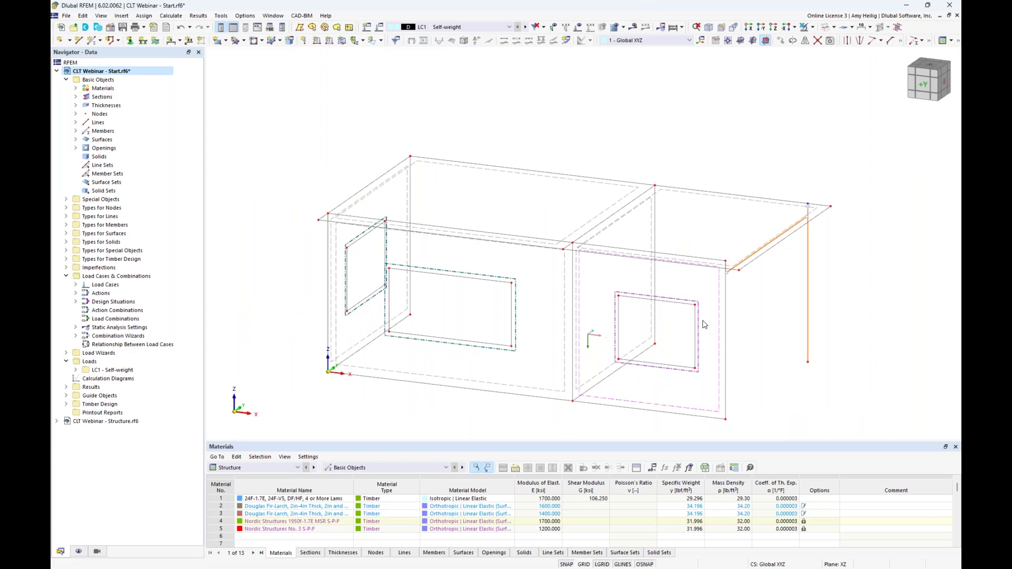
{"action": "left_click", "coordinate": [79, 551]}
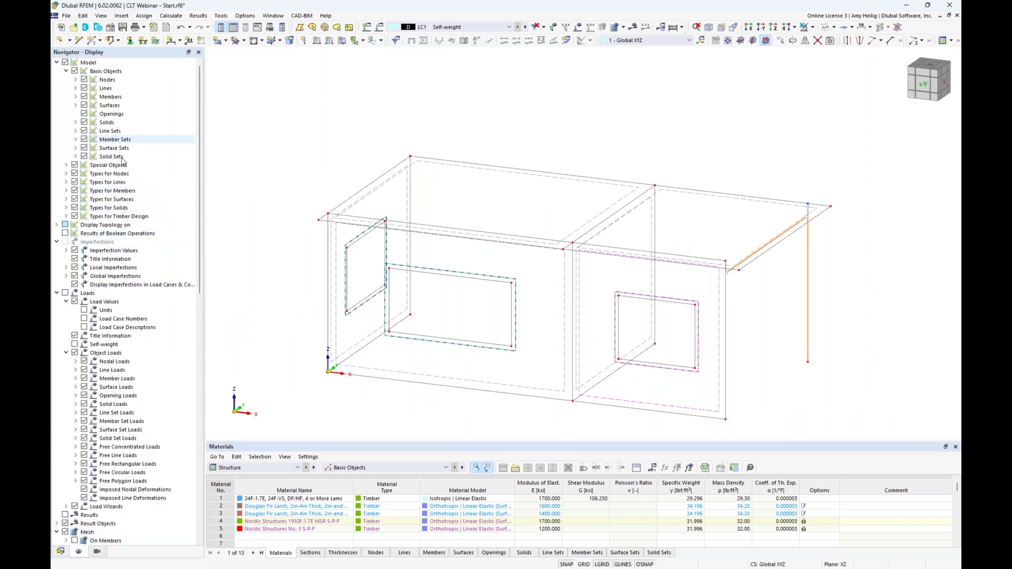
{"action": "left_click", "coordinate": [76, 106]}
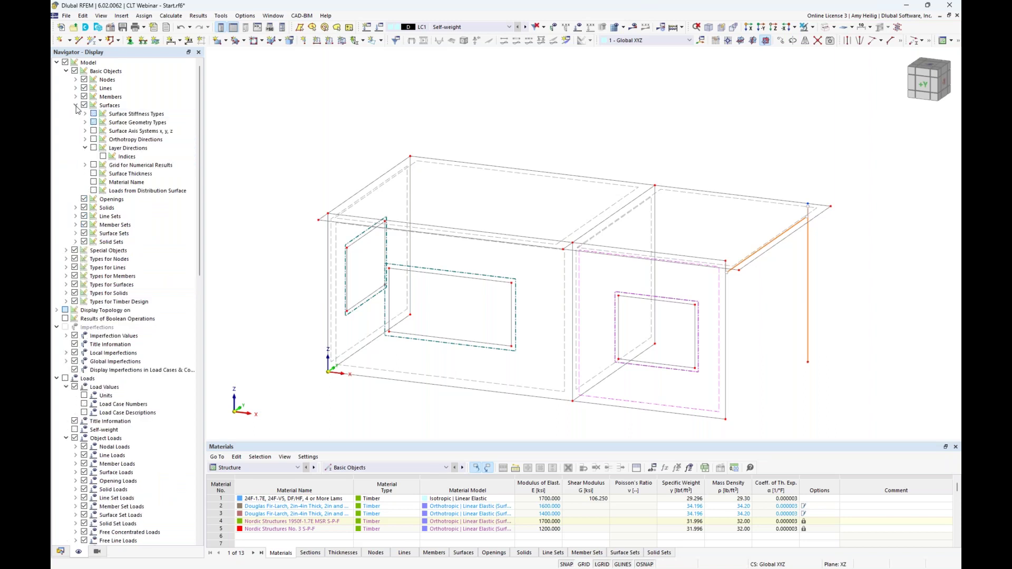
{"action": "left_click", "coordinate": [94, 147]}
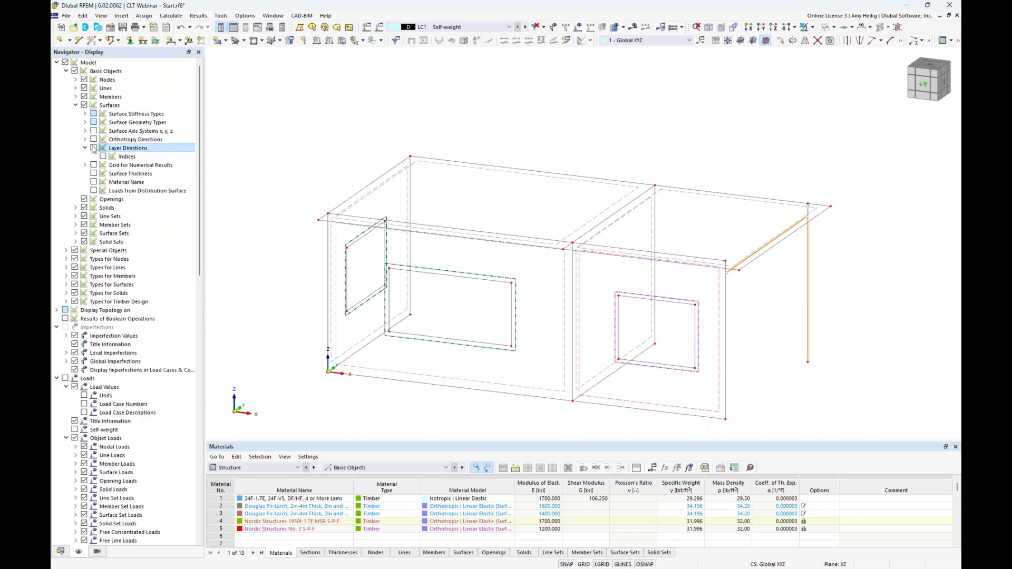
{"action": "left_click", "coordinate": [103, 156]}
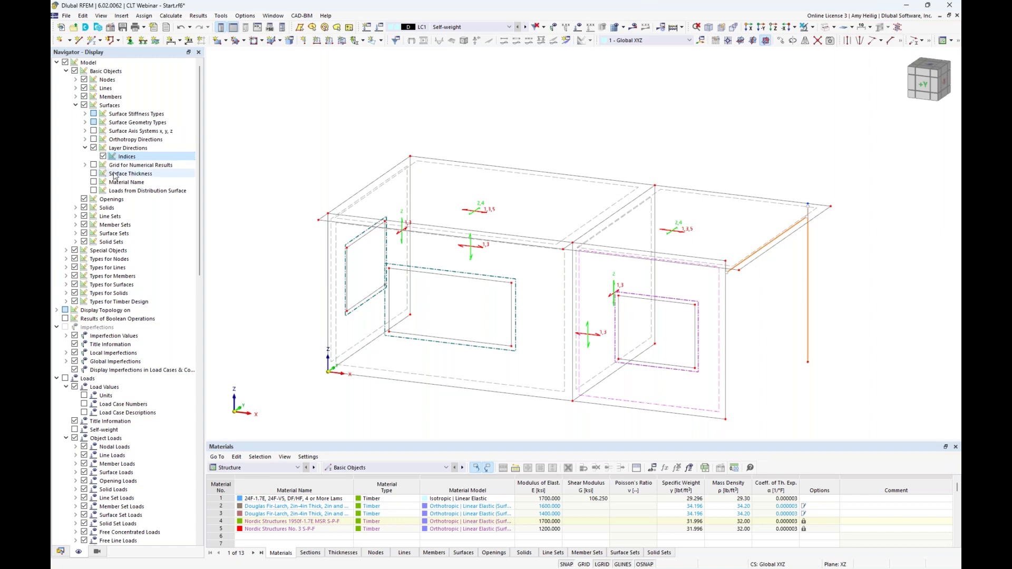
- Select the four wall surfaces 1-4, open them for editing and enable specific axes
{"action": "scroll", "coordinate": [611, 369], "scroll_direction": "up", "scroll_amount": 10}
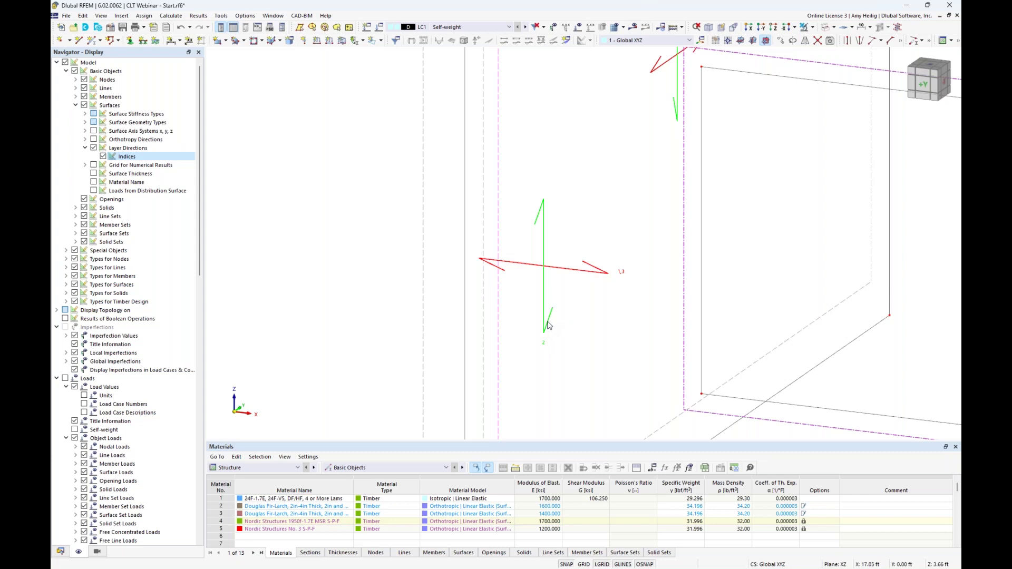
{"action": "scroll", "coordinate": [548, 326], "scroll_direction": "down", "scroll_amount": 6}
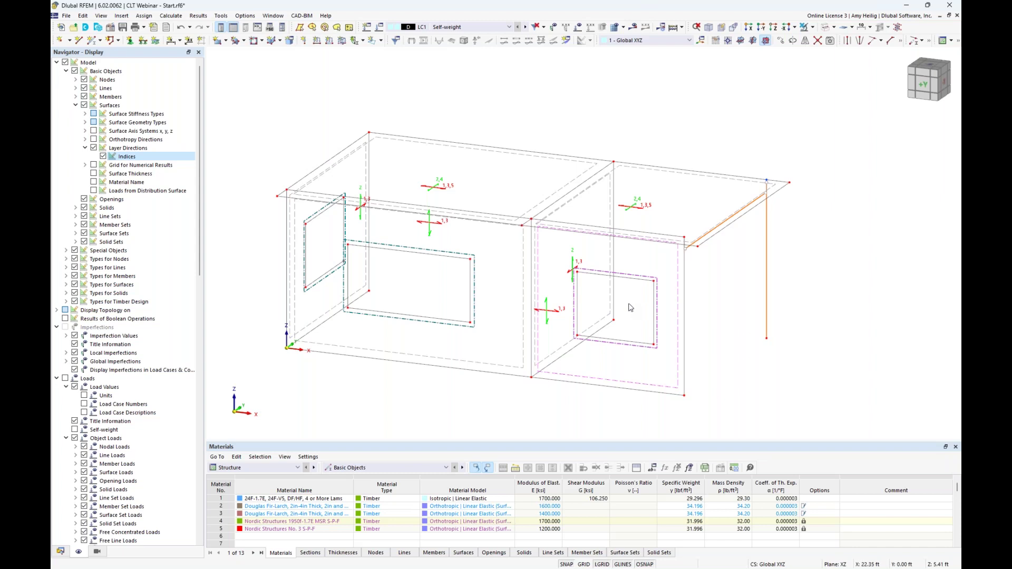
{"action": "middle_click_drag", "start_coordinate": [697, 311], "coordinate": [728, 302], "text": "ctrl"}
{"action": "left_click_drag", "start_coordinate": [727, 302], "coordinate": [264, 246]}
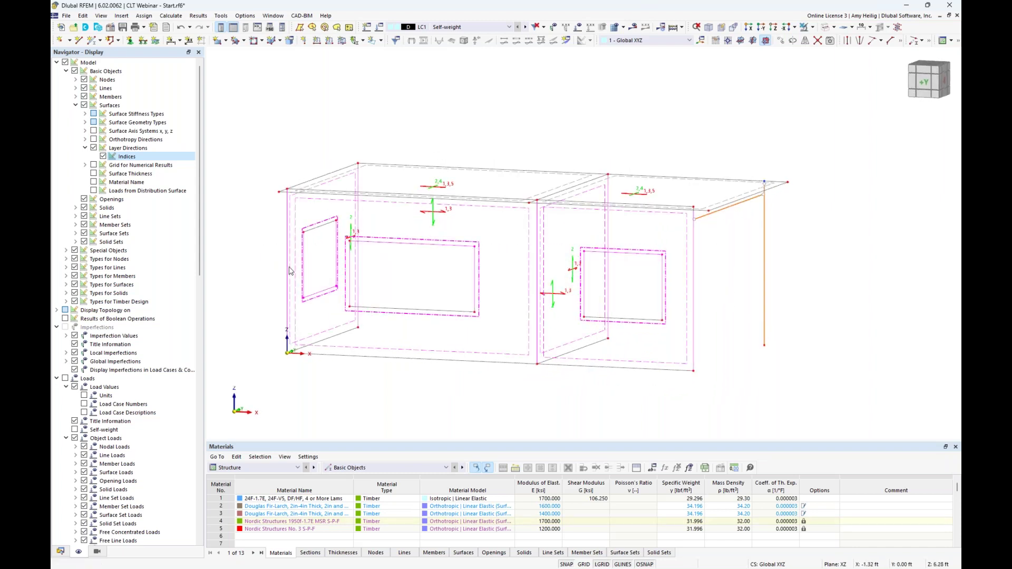
{"action": "double_click", "coordinate": [398, 345]}
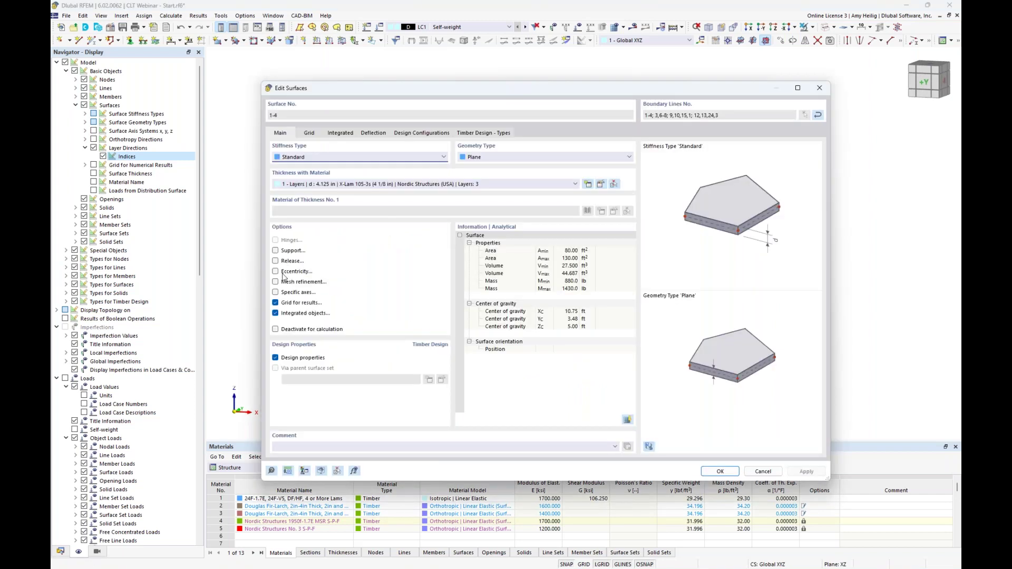
{"action": "left_click", "coordinate": [275, 293]}
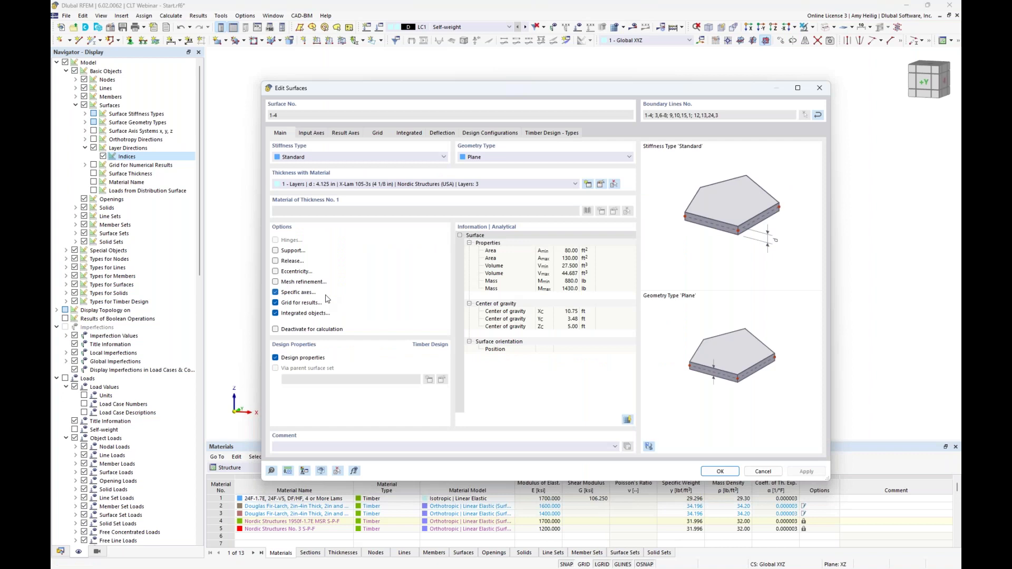
- Orient the input axes of wall surfaces 1-4 with the x axis parallel to line 1, the vertical wall corner, and apply the change
{"action": "left_click", "coordinate": [313, 134]}
{"action": "left_click", "coordinate": [311, 160]}
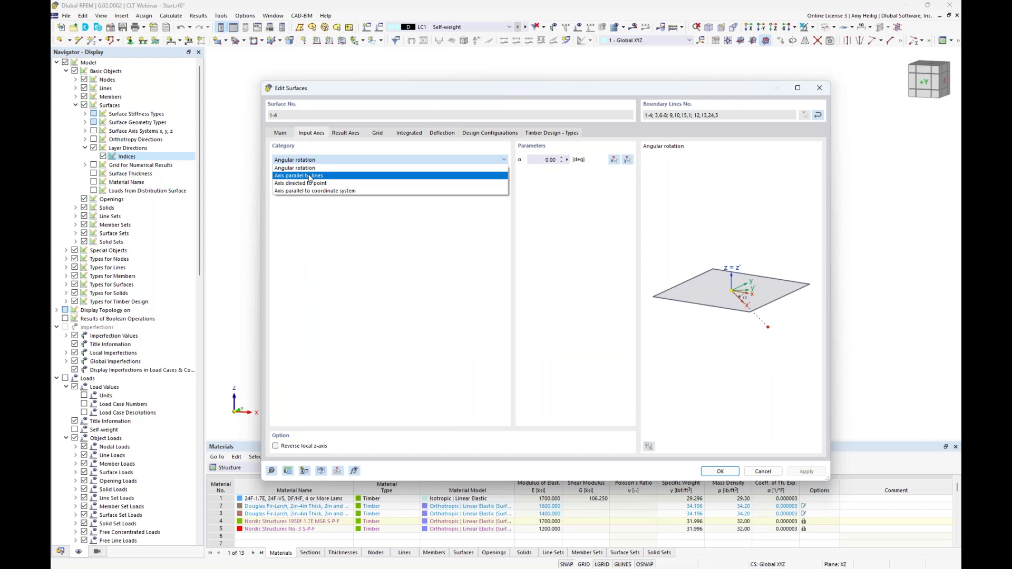
{"action": "left_click", "coordinate": [310, 176]}
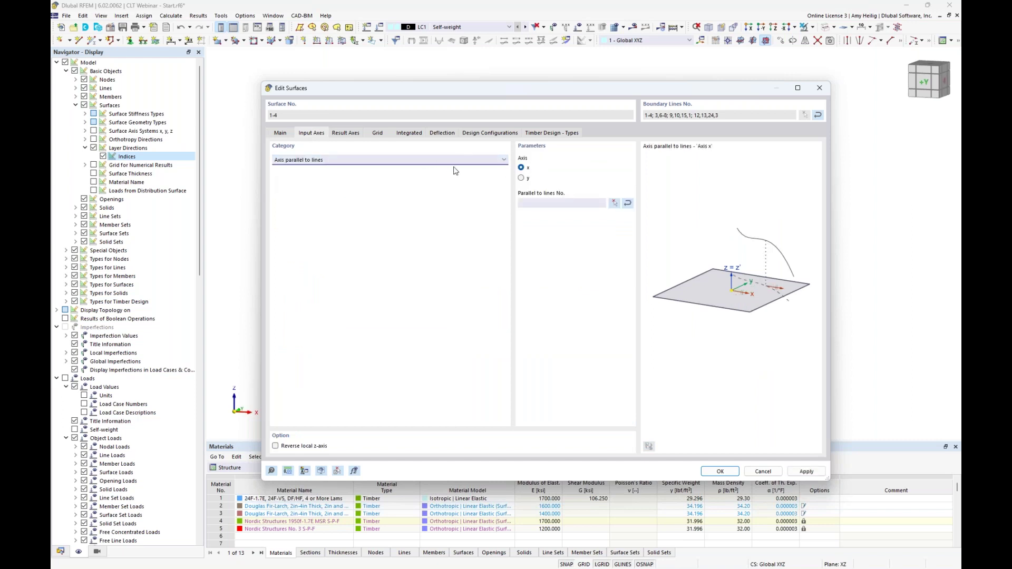
{"action": "left_click", "coordinate": [614, 204]}
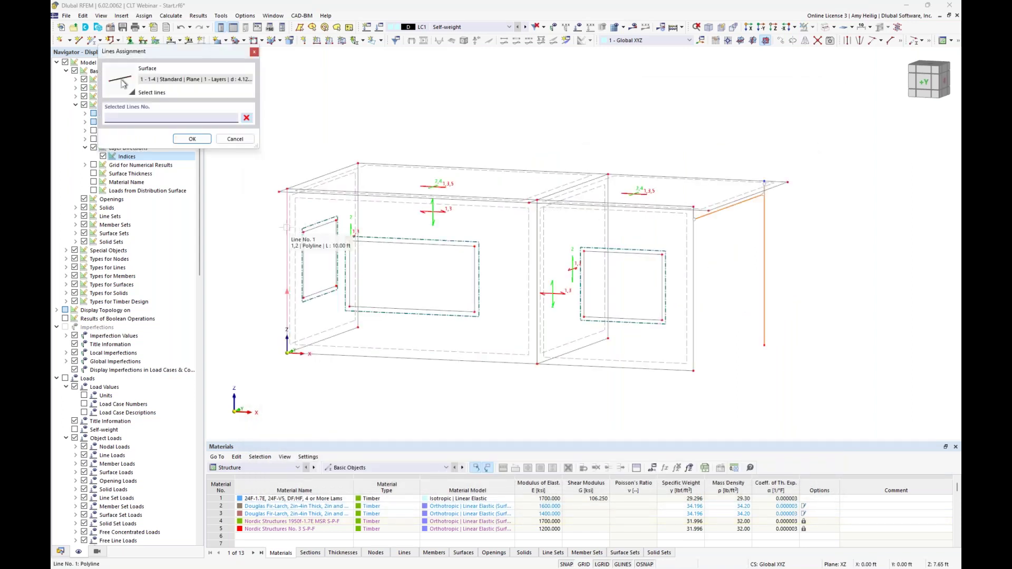
{"action": "left_click", "coordinate": [287, 228]}
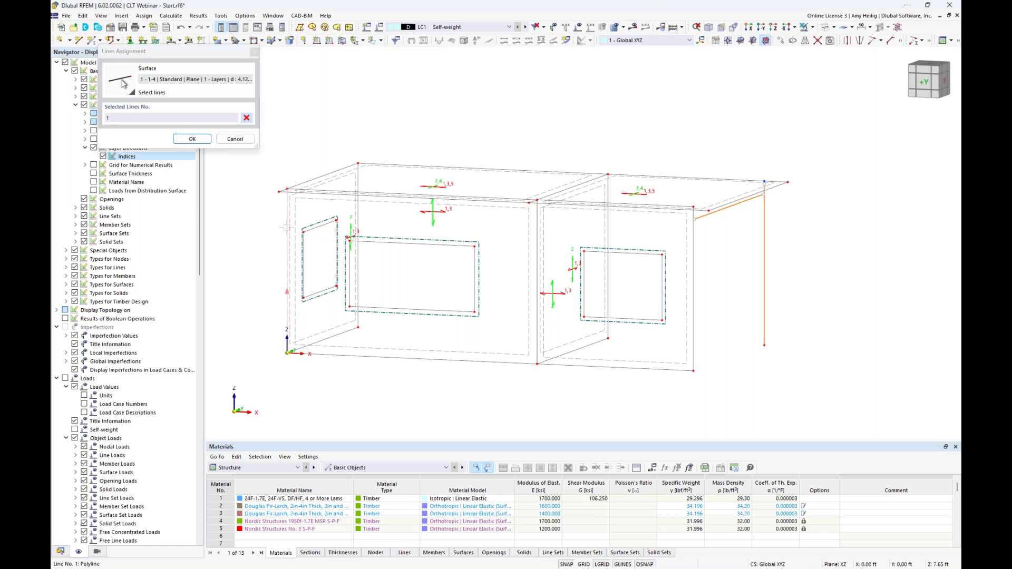
{"action": "left_click", "coordinate": [193, 139]}
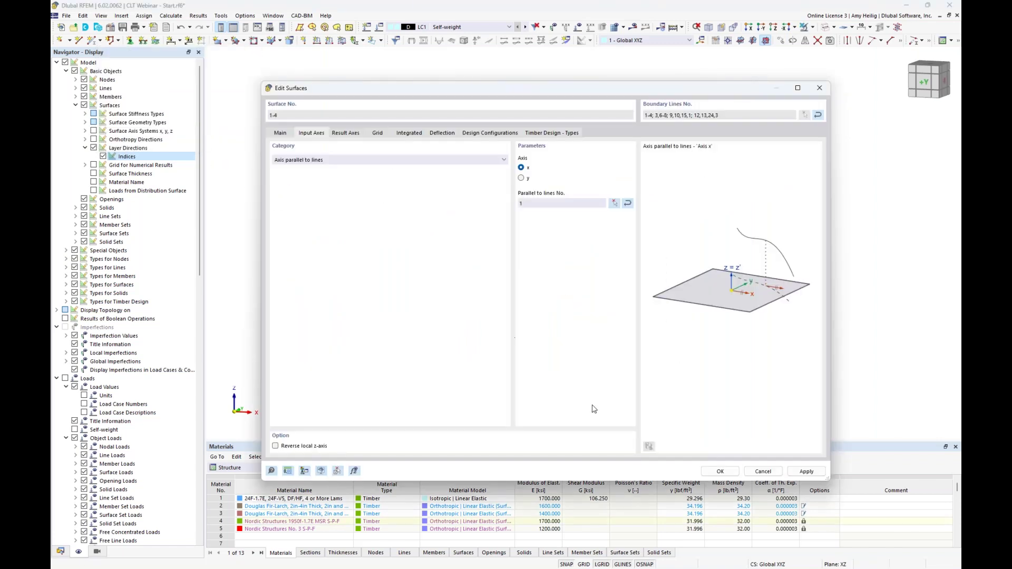
{"action": "left_click", "coordinate": [711, 471]}
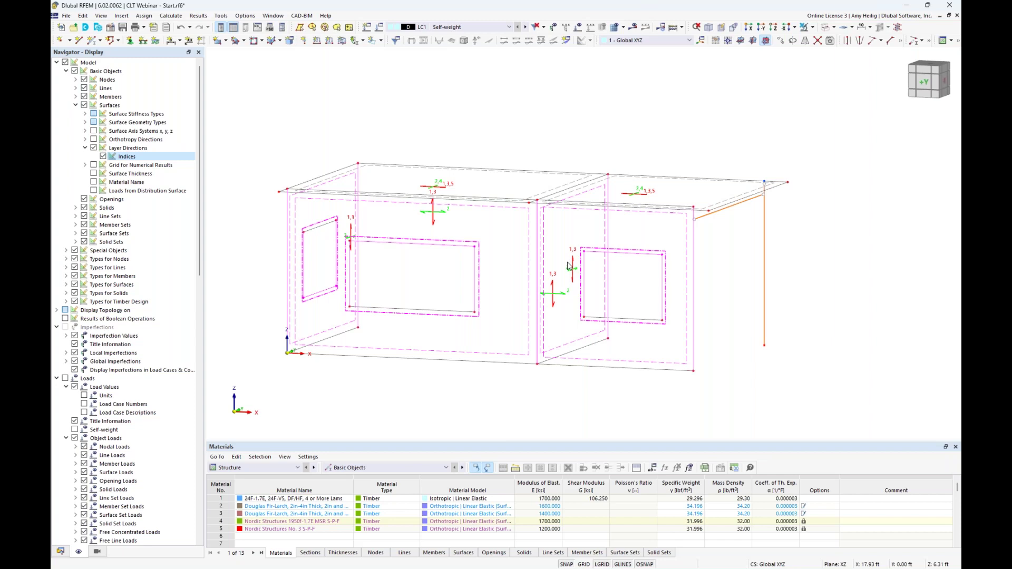
- Hide the layer directions of the surfaces and collapse the surface display options
{"action": "middle_click_drag", "start_coordinate": [509, 239], "coordinate": [497, 270], "text": "ctrl"}
{"action": "scroll", "coordinate": [436, 202], "scroll_direction": "up", "scroll_amount": 2}
{"action": "scroll", "coordinate": [437, 202], "scroll_direction": "up", "scroll_amount": 1}
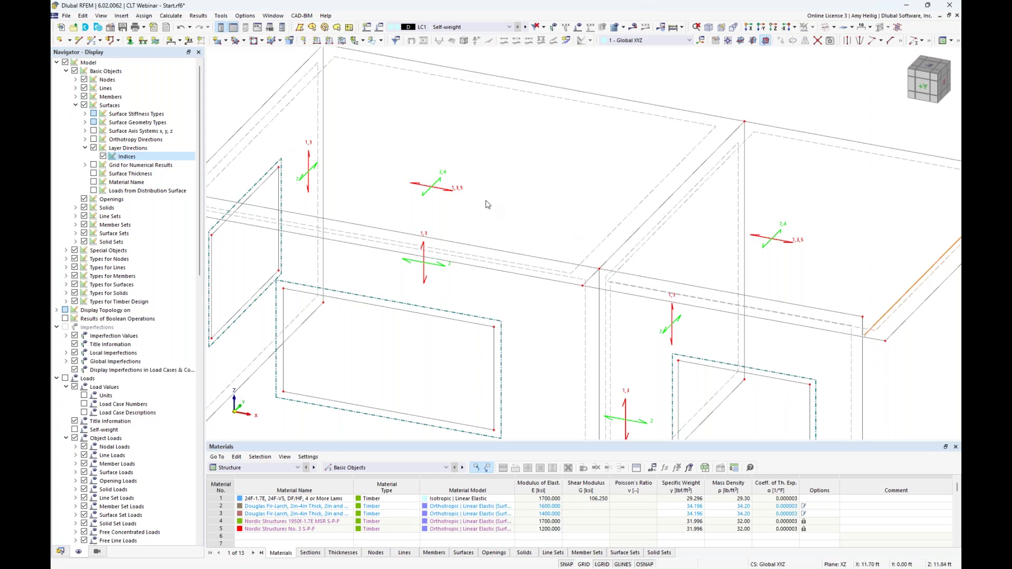
{"action": "scroll", "coordinate": [445, 195], "scroll_direction": "down", "scroll_amount": 1}
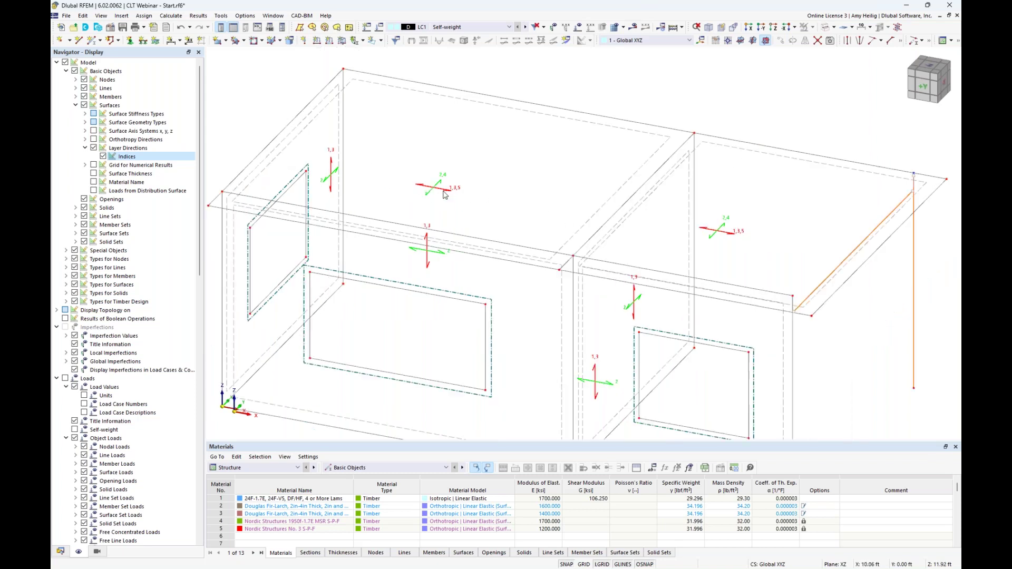
{"action": "left_click", "coordinate": [93, 148]}
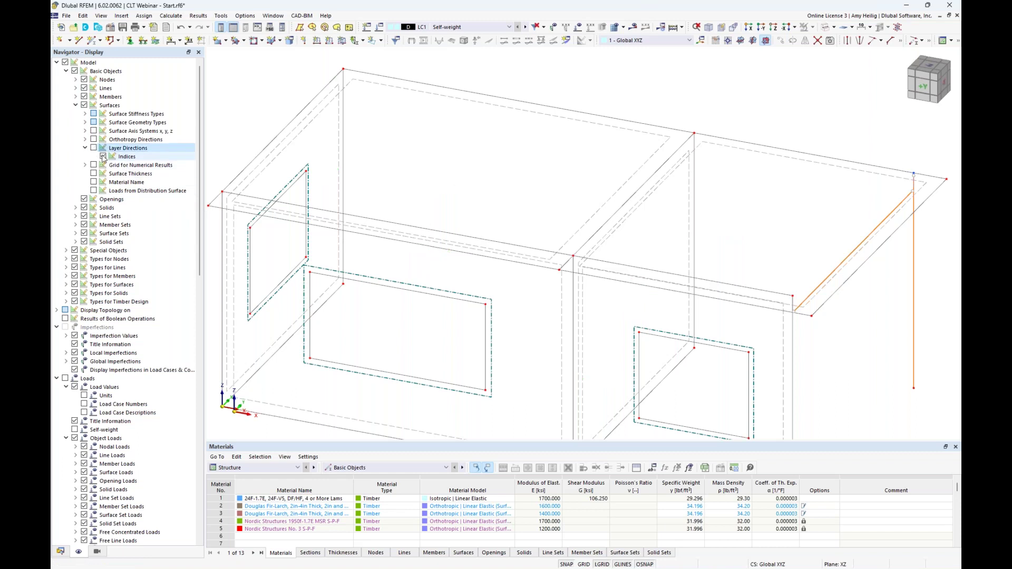
{"action": "left_click", "coordinate": [76, 105]}
- Switch the model from wireframe to a transparent solid display
{"action": "scroll", "coordinate": [479, 244], "scroll_direction": "down", "scroll_amount": 1}
{"action": "middle_click_drag", "start_coordinate": [523, 303], "coordinate": [511, 259]}
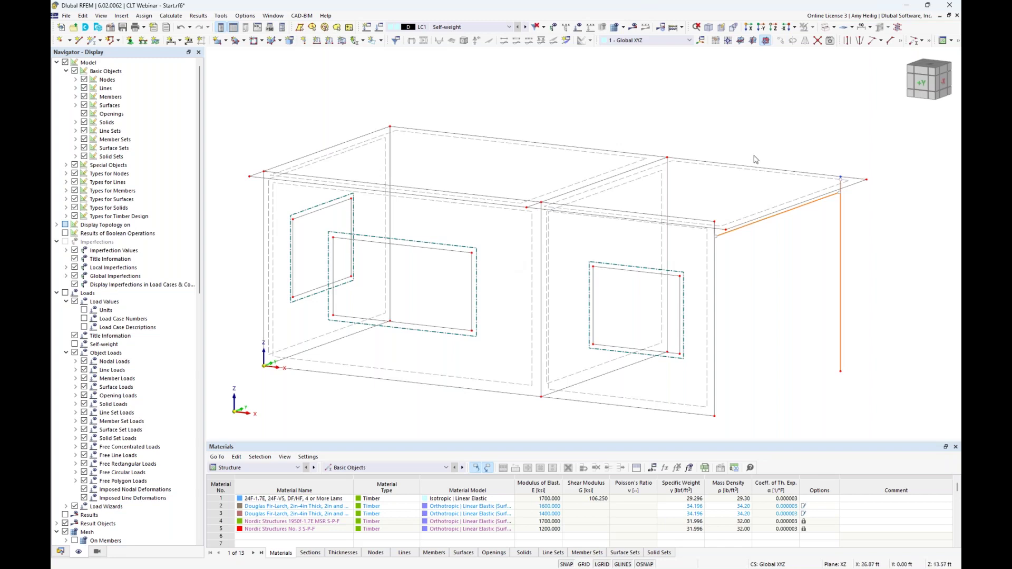
{"action": "left_click", "coordinate": [826, 27]}
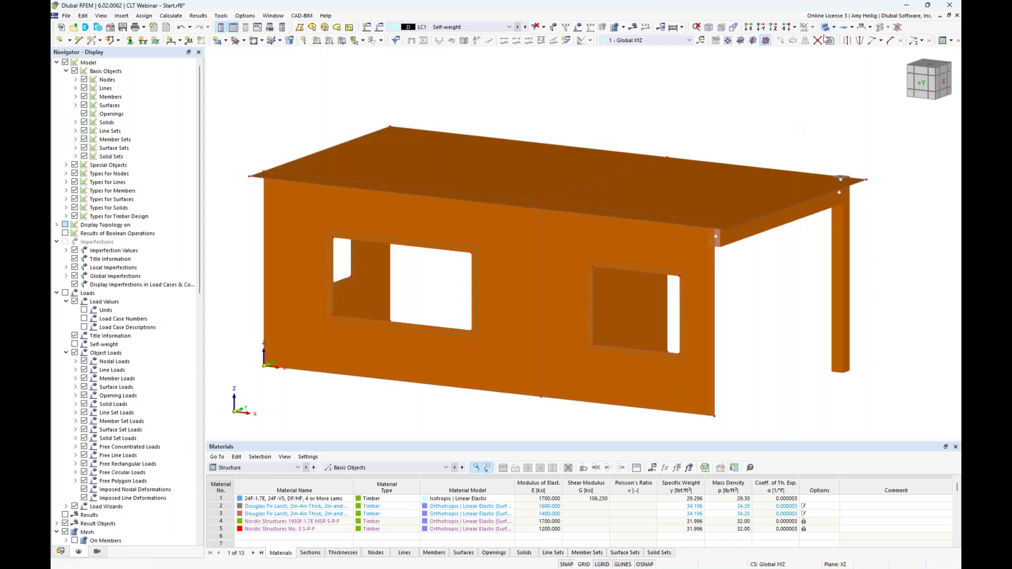
{"action": "left_click", "coordinate": [825, 27]}
{"action": "middle_click_drag", "start_coordinate": [774, 119], "coordinate": [732, 103]}
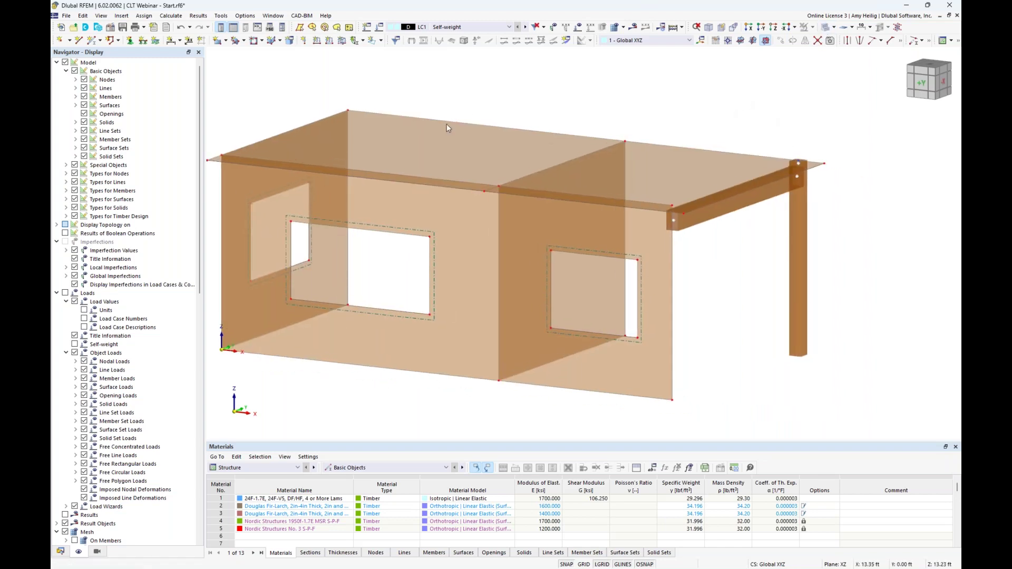
{"action": "left_click", "coordinate": [475, 149]}
{"action": "left_click", "coordinate": [638, 182], "text": "ctrl"}
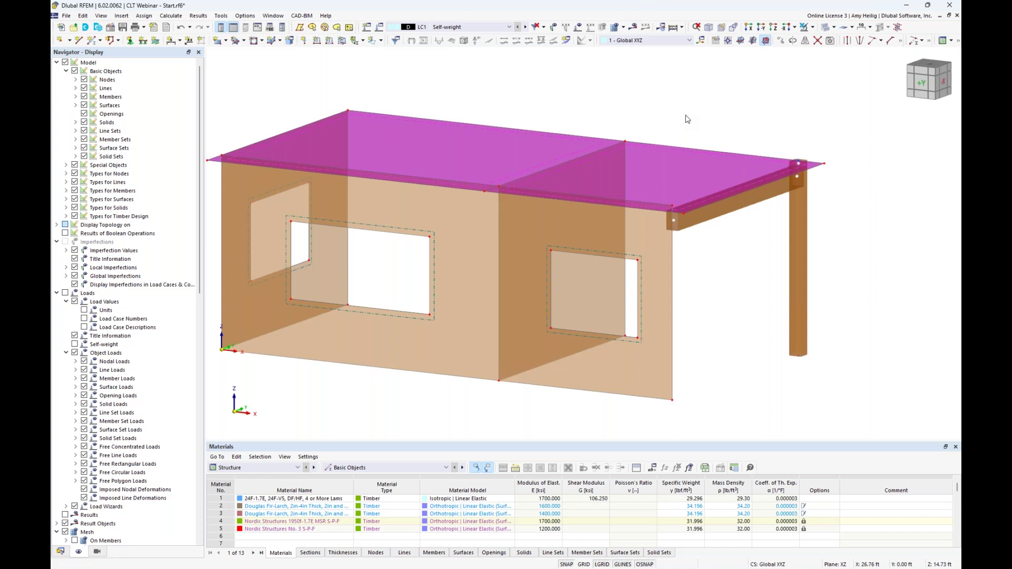
{"action": "key", "text": "Escape"}
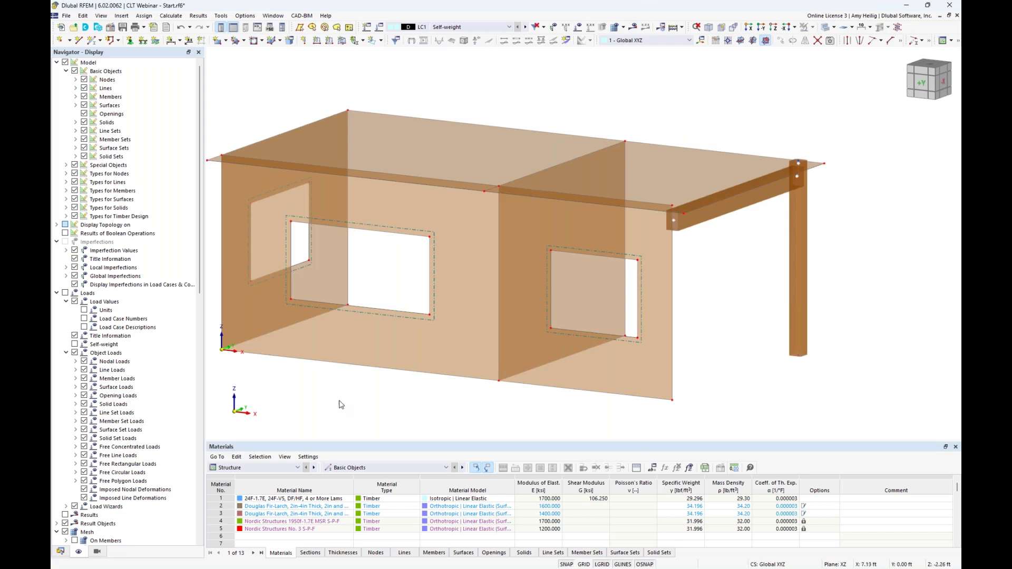
- Create a new line hinge with the translational release ux enabled at a spring constant of 100 kip/ft², keeping the φx rotational release
{"action": "left_click", "coordinate": [60, 552]}
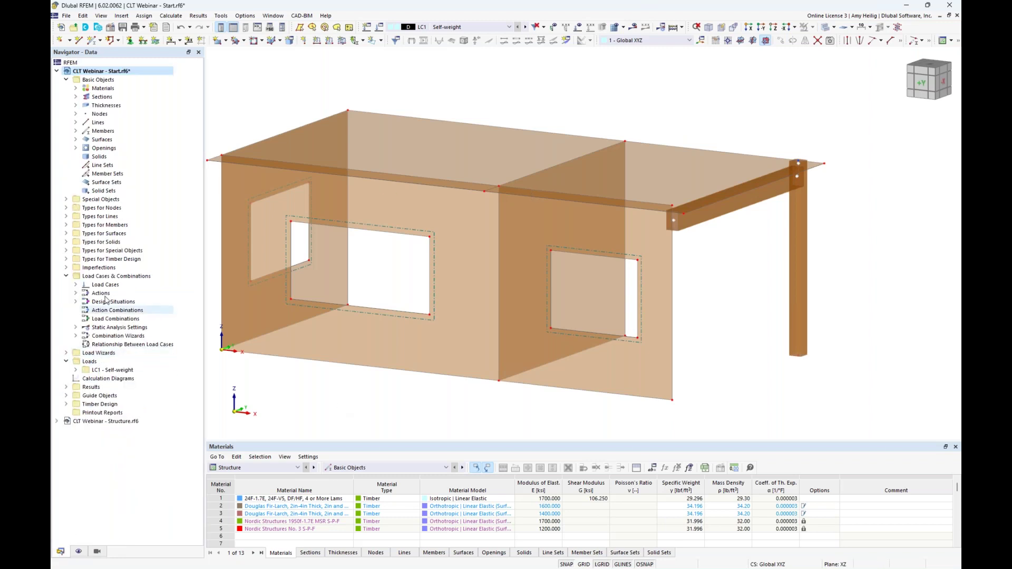
{"action": "left_click", "coordinate": [67, 216]}
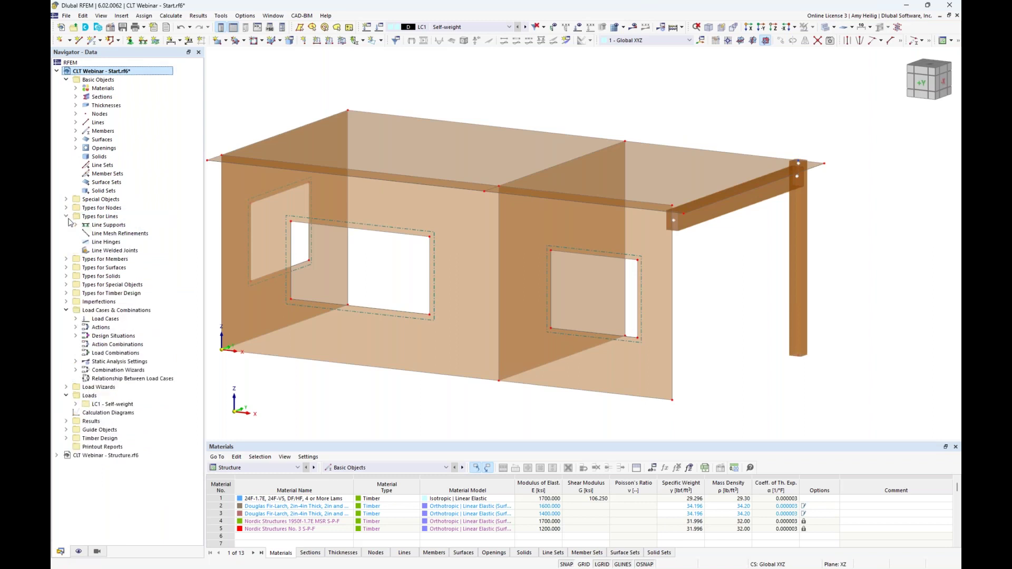
{"action": "right_click", "coordinate": [103, 243]}
{"action": "left_click", "coordinate": [140, 259]}
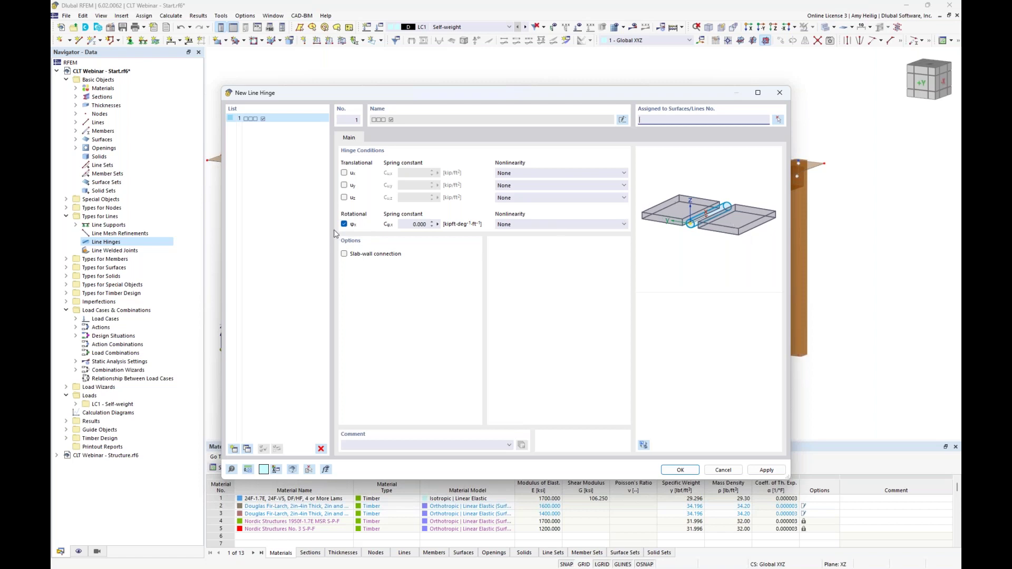
{"action": "left_click", "coordinate": [344, 173]}
{"action": "left_click", "coordinate": [404, 174]}
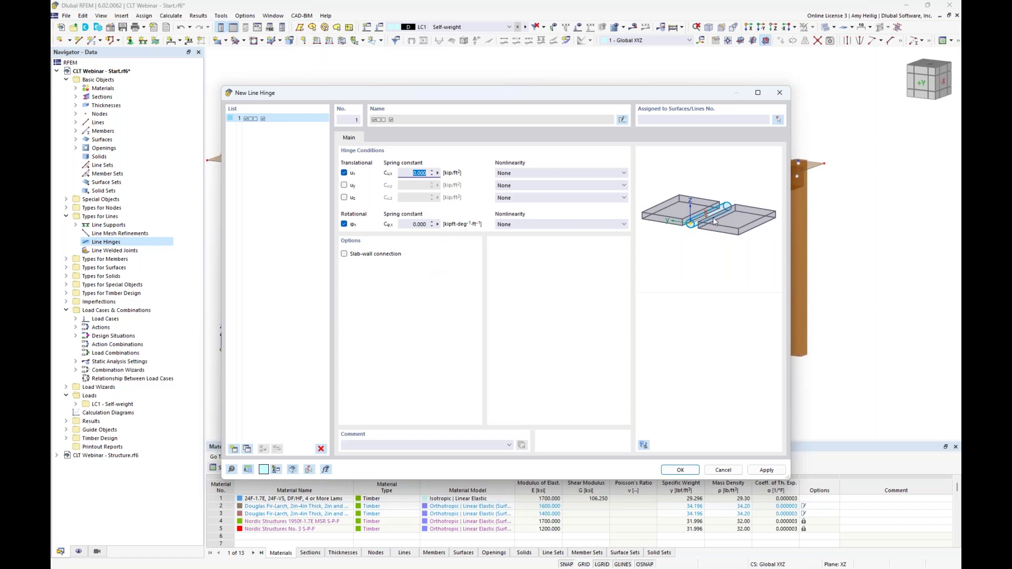
{"action": "type", "text": "1"}
{"action": "left_click_drag", "start_coordinate": [396, 96], "coordinate": [395, 238]}
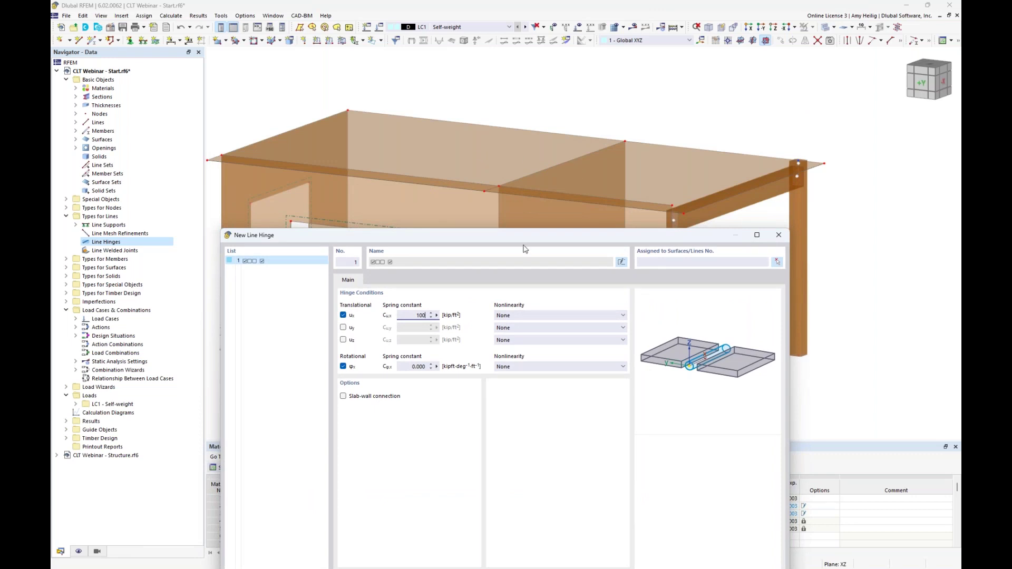
{"action": "left_click_drag", "start_coordinate": [526, 239], "coordinate": [537, 120]}
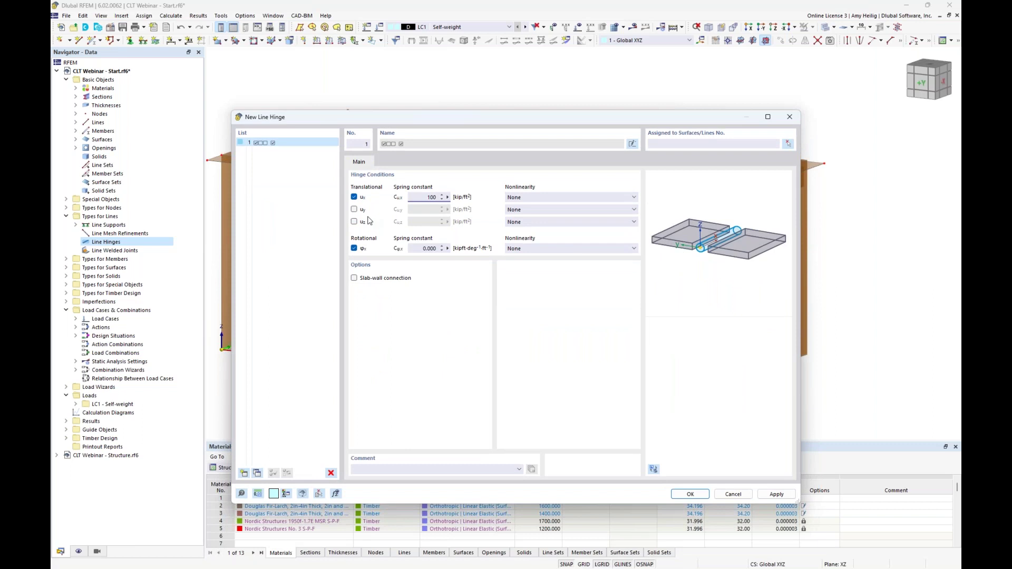
{"action": "left_click", "coordinate": [437, 246]}
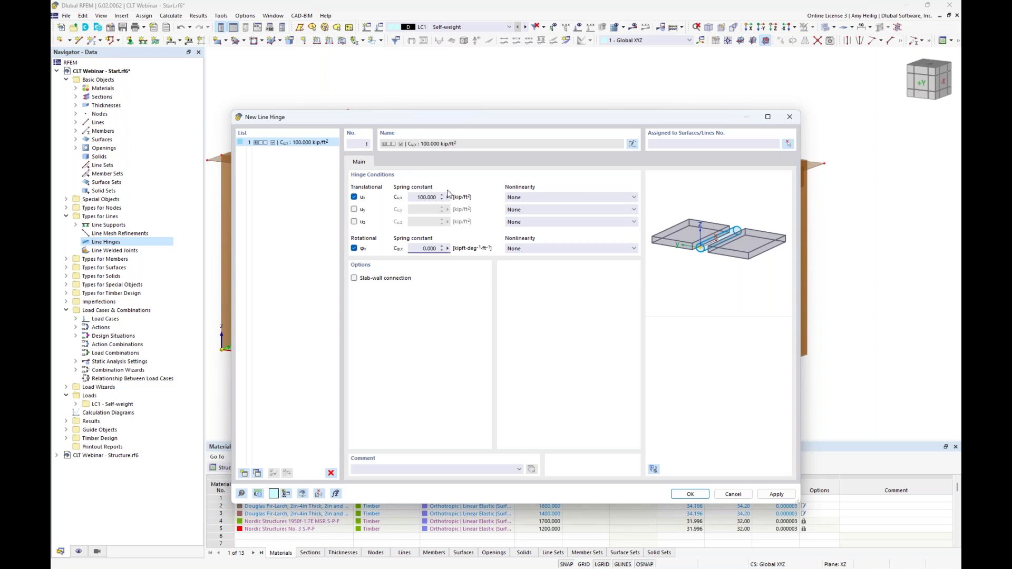
- Assign the line hinge graphically to lines 2 and 3 of front wall surface 1 and to lines 3 and 6 of front wall surface 2
{"action": "left_click", "coordinate": [789, 143]}
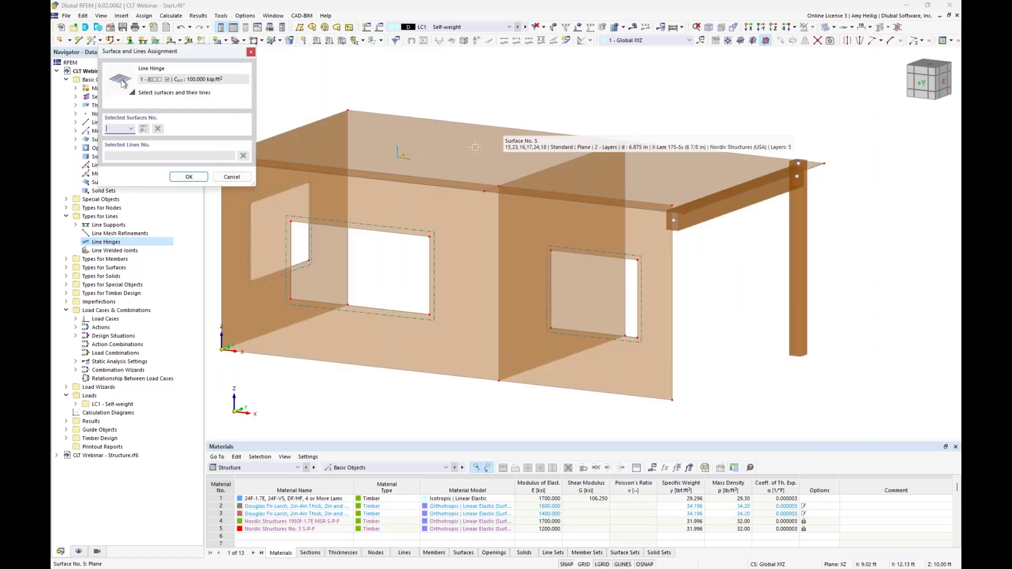
{"action": "left_click", "coordinate": [451, 213]}
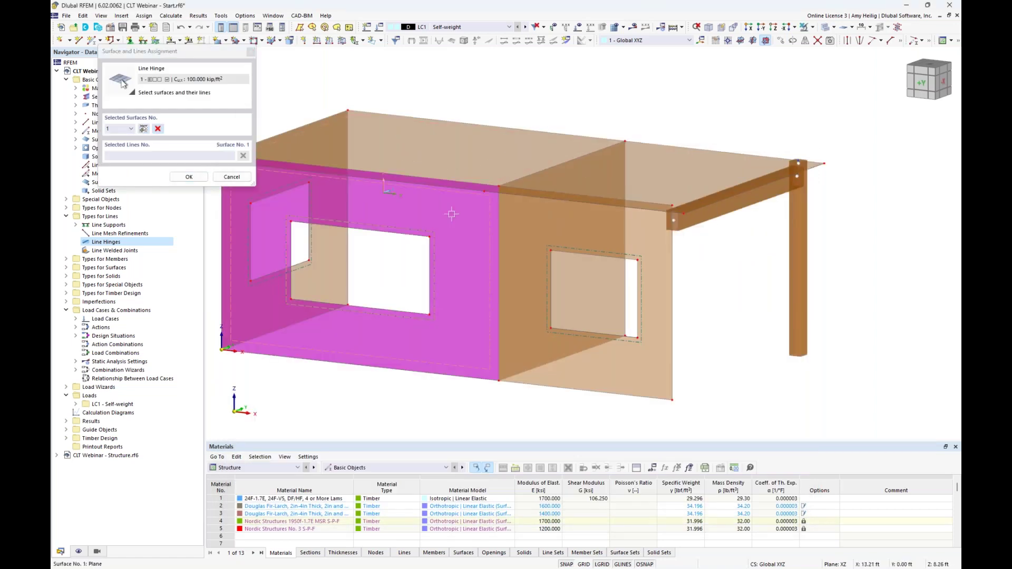
{"action": "left_click", "coordinate": [449, 181]}
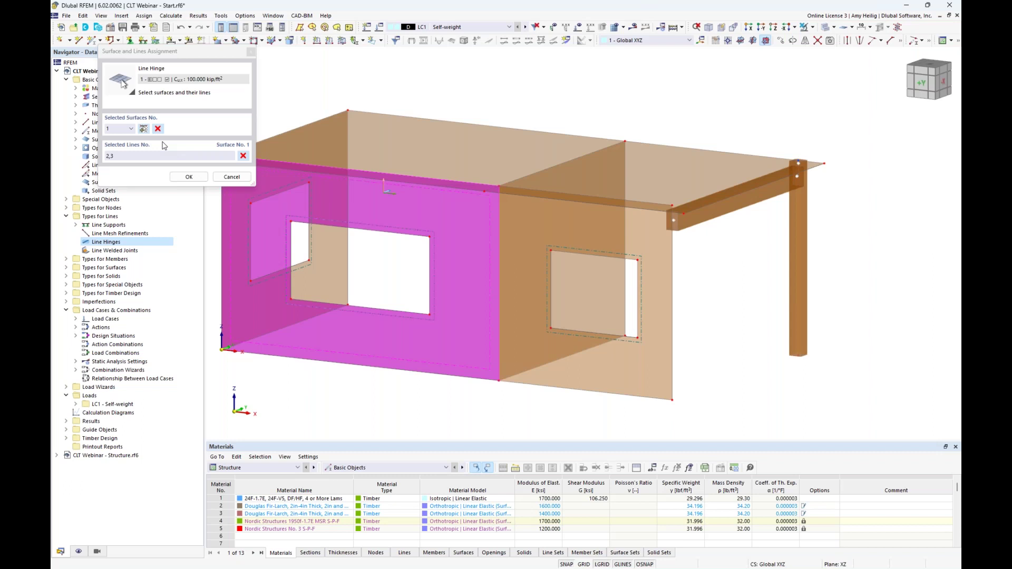
{"action": "left_click", "coordinate": [143, 130]}
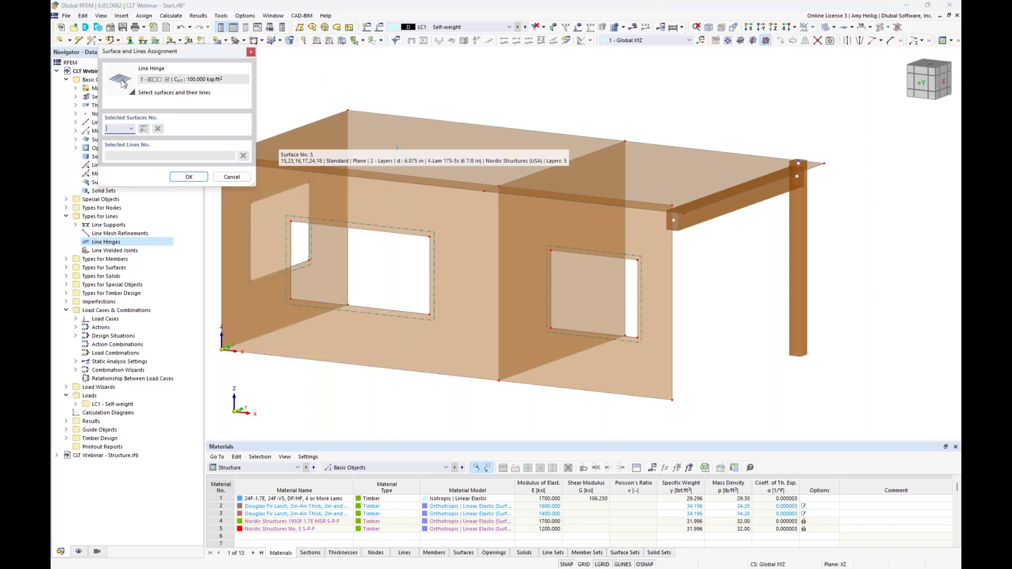
{"action": "left_click", "coordinate": [528, 214]}
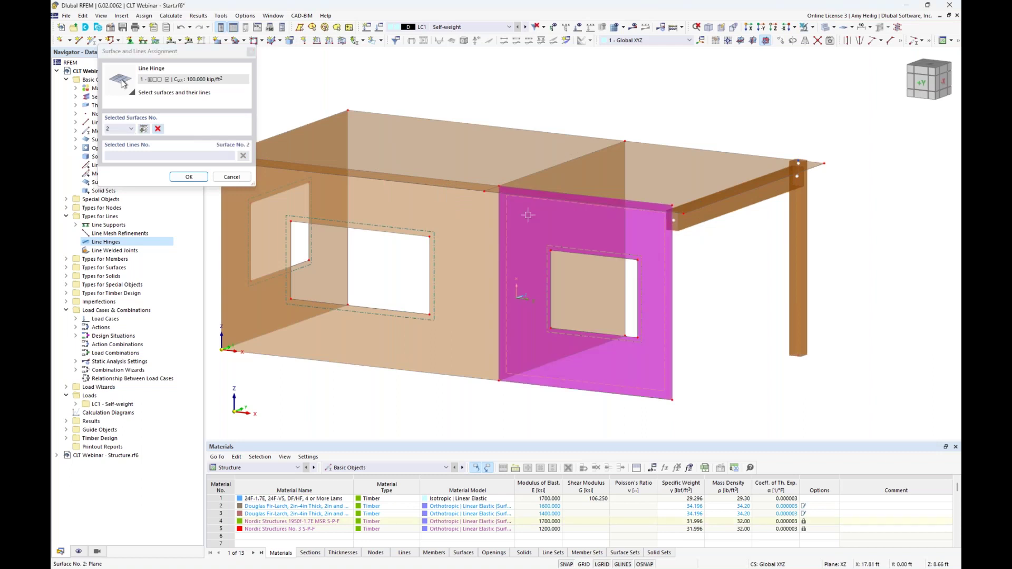
{"action": "left_click", "coordinate": [544, 192]}
{"action": "left_click", "coordinate": [498, 226]}
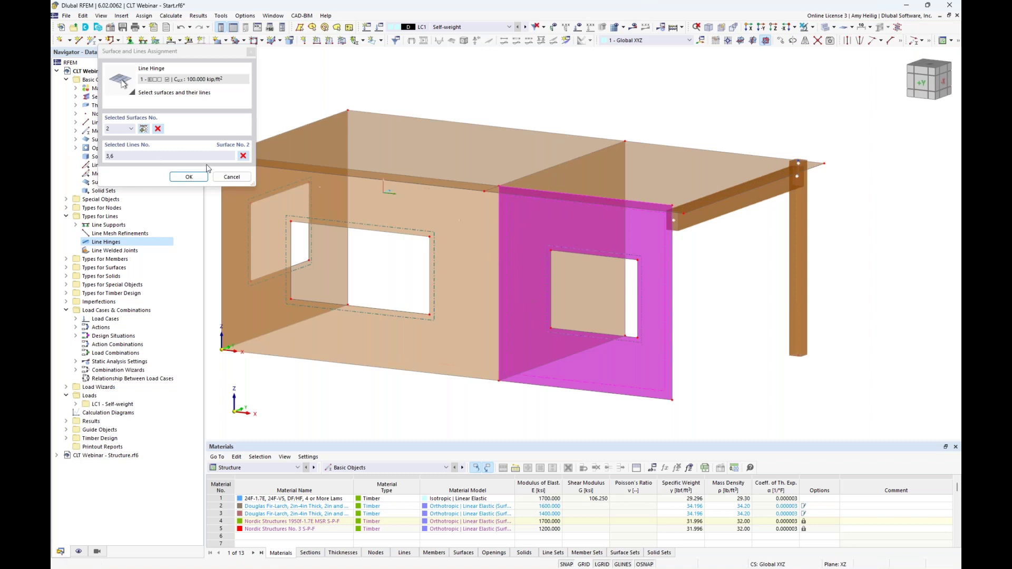
{"action": "left_click", "coordinate": [143, 128]}
- Assign the line hinge to line 1, the corner with the front wall, on end wall surface 3
{"action": "middle_click_drag", "start_coordinate": [355, 264], "coordinate": [593, 272], "text": "ctrl"}
{"action": "left_click", "coordinate": [300, 216]}
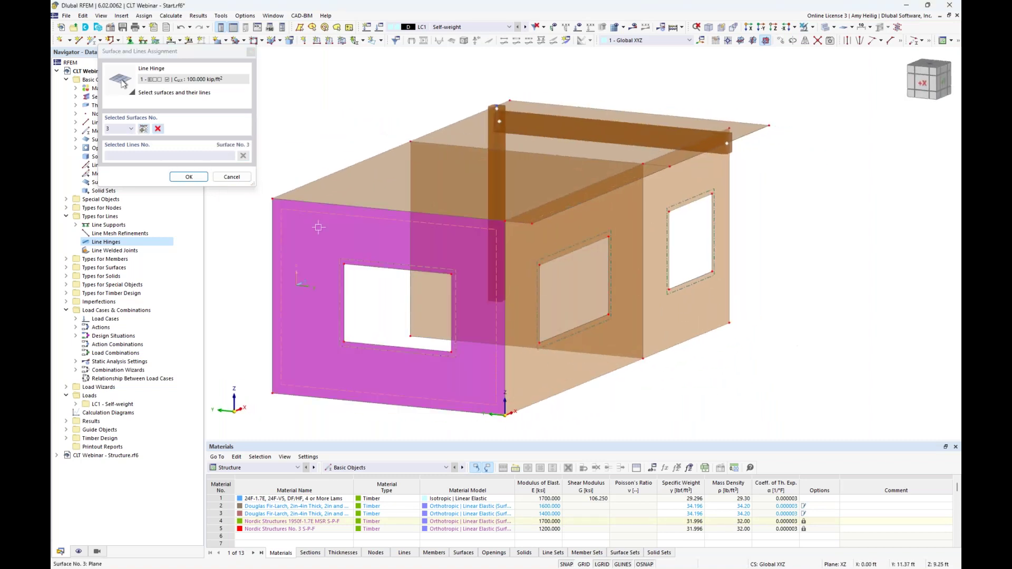
{"action": "left_click", "coordinate": [504, 275]}
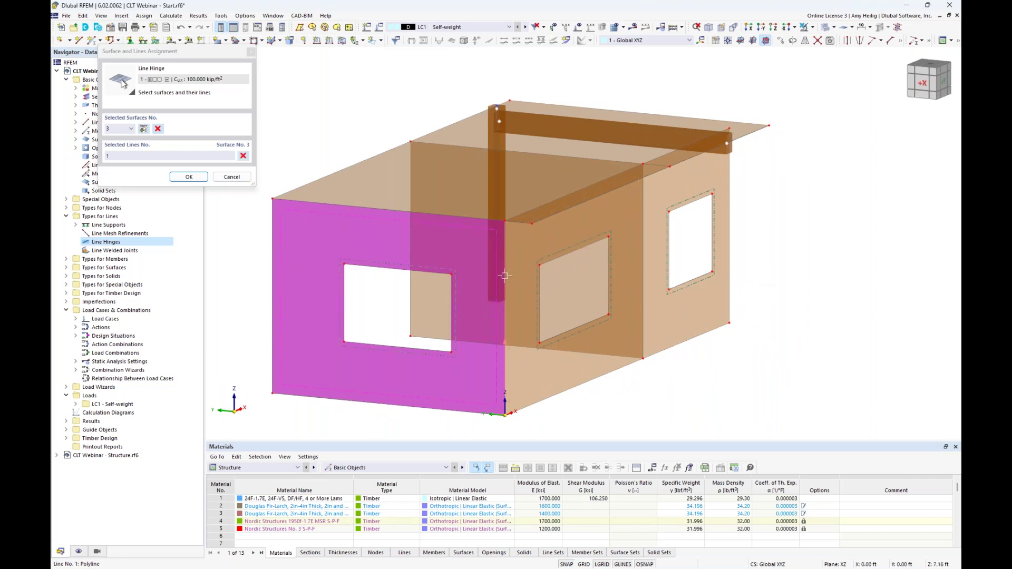
{"action": "left_click", "coordinate": [147, 130]}
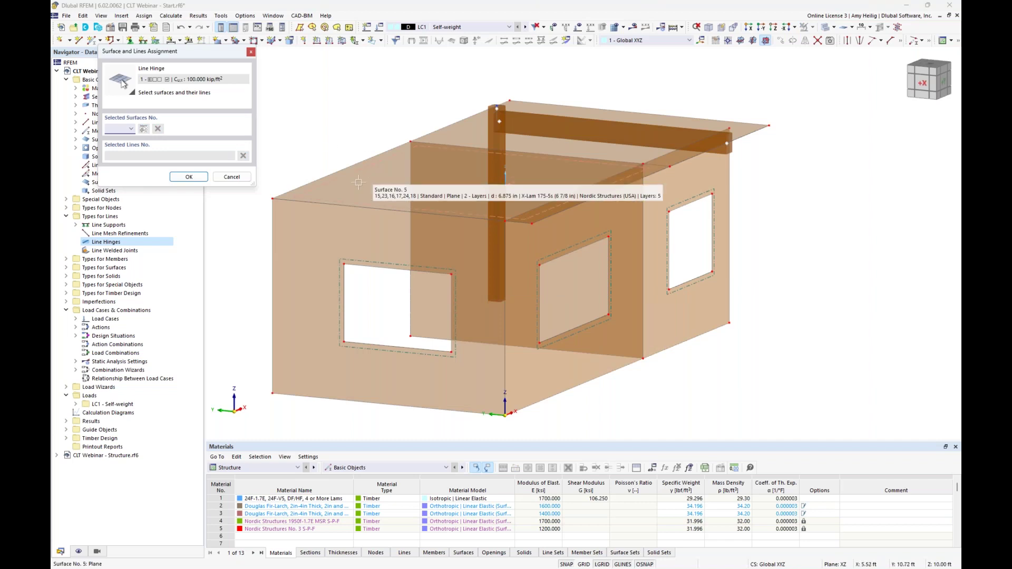
- Try to assign the line hinge to lines 17 and 24 of roof surface 5, along the joint between the two roof panels
{"action": "left_click", "coordinate": [370, 156]}
{"action": "middle_click_drag", "start_coordinate": [421, 190], "coordinate": [417, 203], "text": "ctrl"}
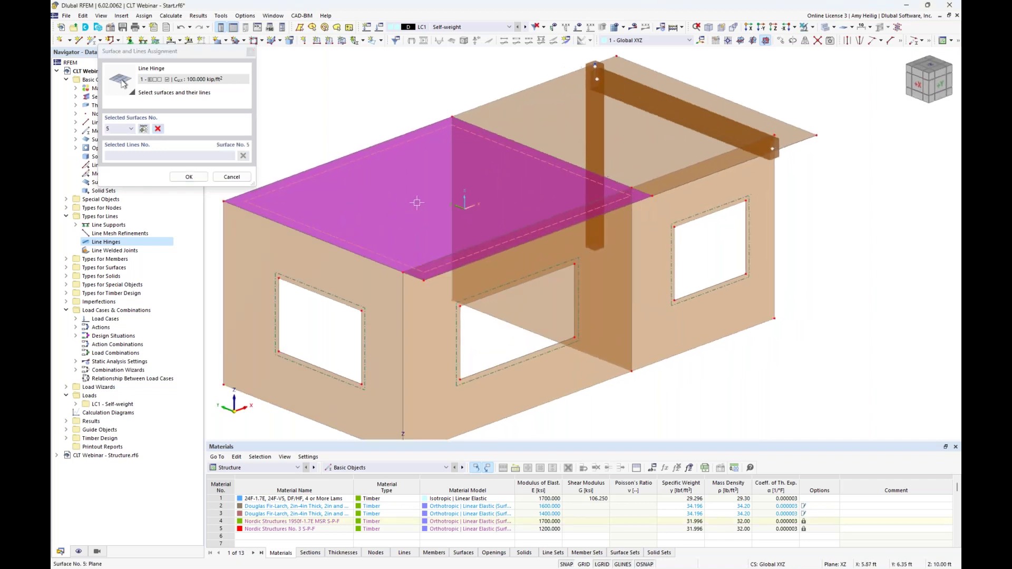
{"action": "left_click", "coordinate": [550, 156]}
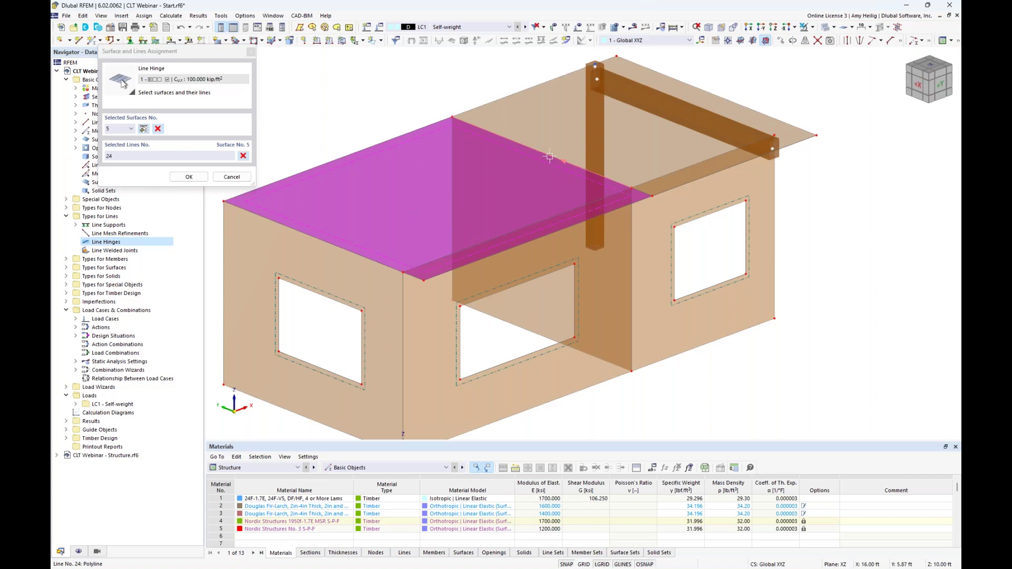
{"action": "left_click", "coordinate": [638, 192]}
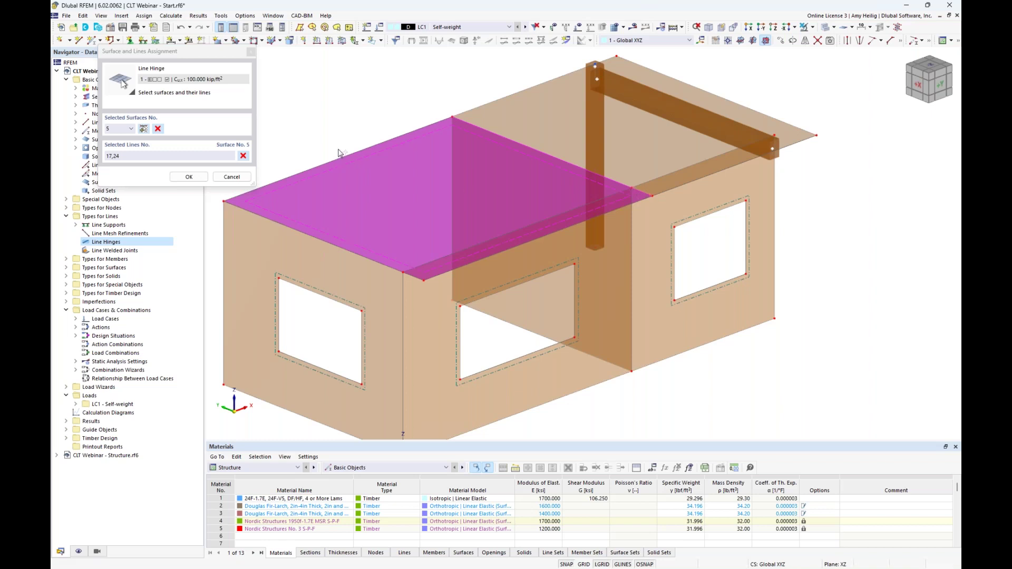
{"action": "left_click", "coordinate": [158, 128]}
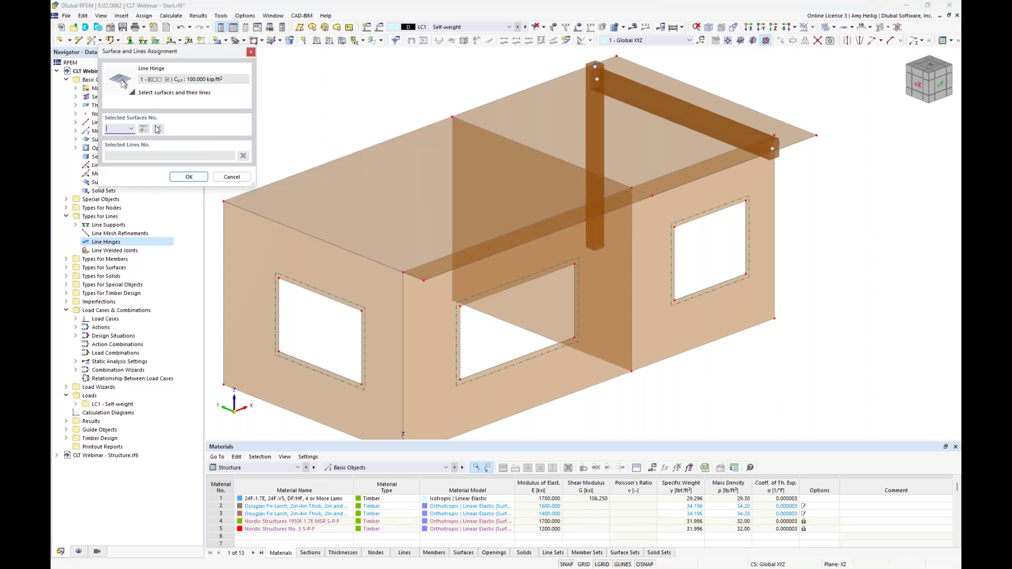
- Assign the line hinge to line 24 of roof surface 6, along the roof panel joint, and complete the hinge definition
{"action": "left_click", "coordinate": [641, 146]}
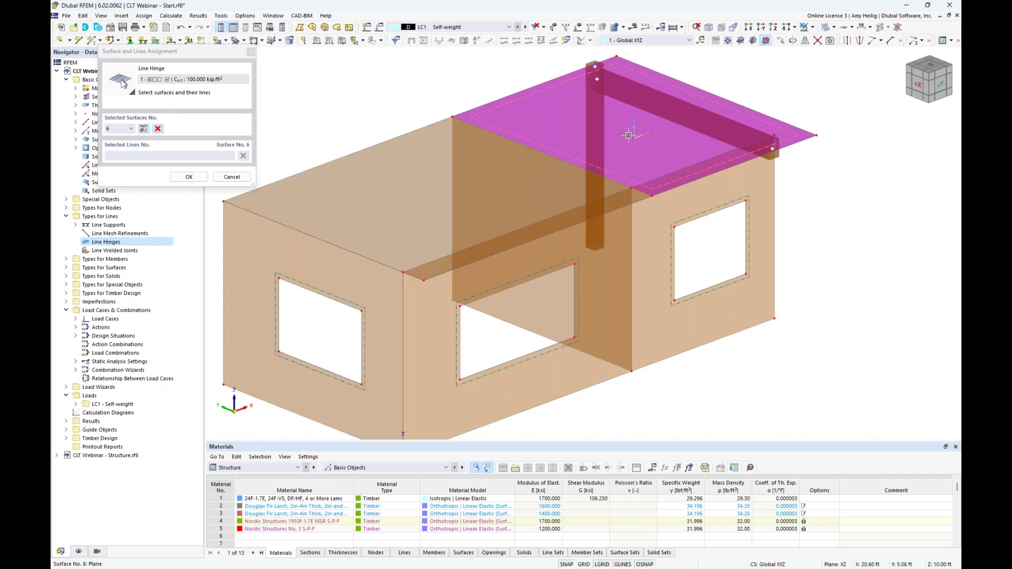
{"action": "left_click", "coordinate": [568, 160]}
{"action": "left_click", "coordinate": [189, 178]}
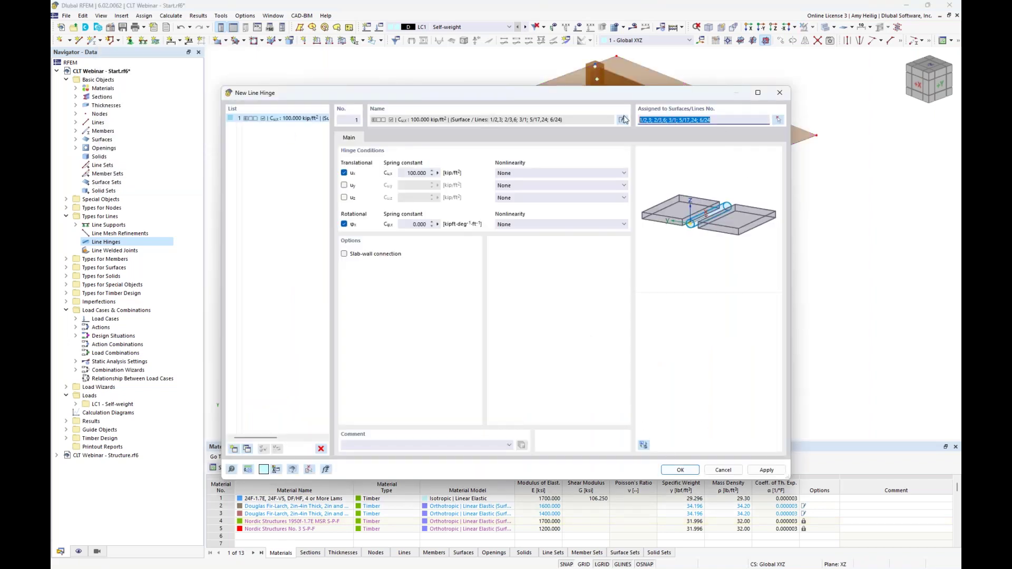
{"action": "key", "text": "Return"}
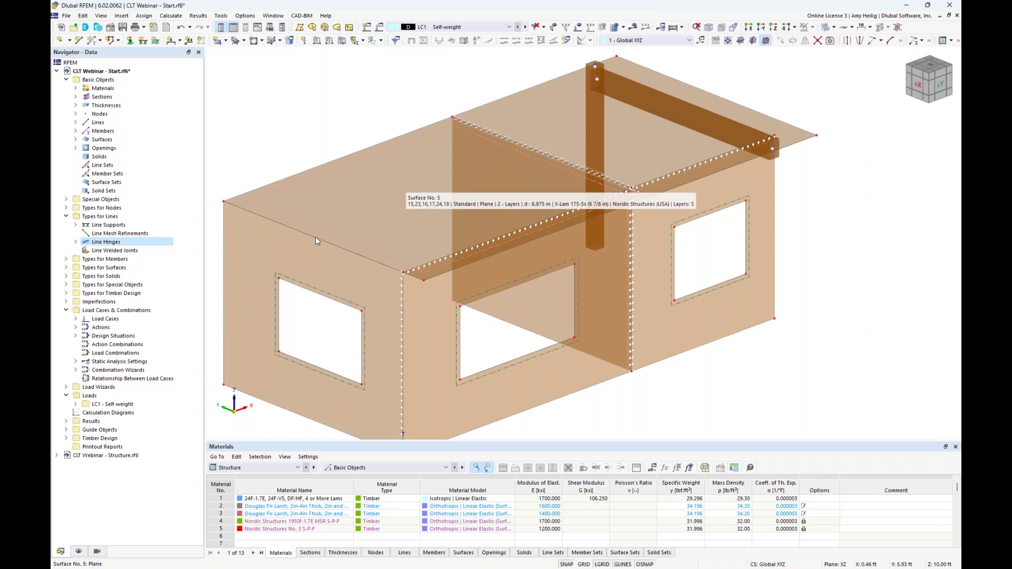
- Edit line hinge 1 to include line 15 of roof surface 5, along the top of the end wall
{"action": "right_click", "coordinate": [98, 245]}
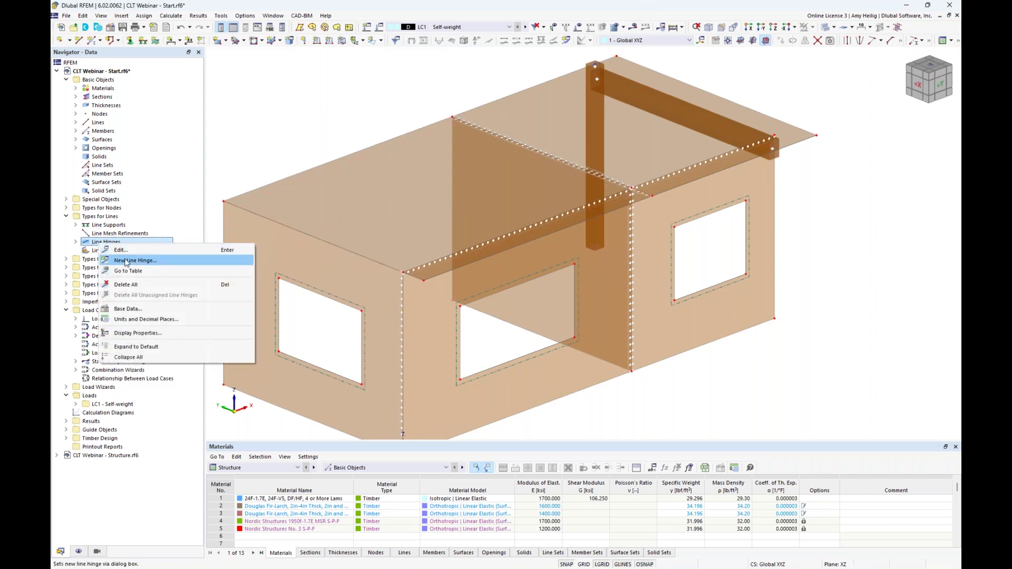
{"action": "left_click", "coordinate": [120, 250]}
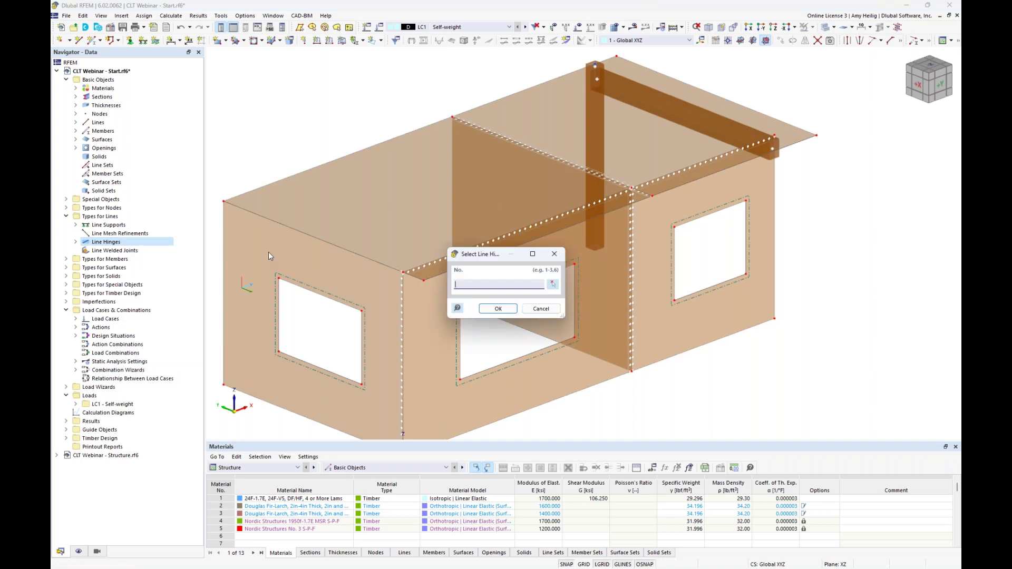
{"action": "left_click", "coordinate": [540, 307]}
{"action": "left_click", "coordinate": [75, 242]}
{"action": "double_click", "coordinate": [131, 250]}
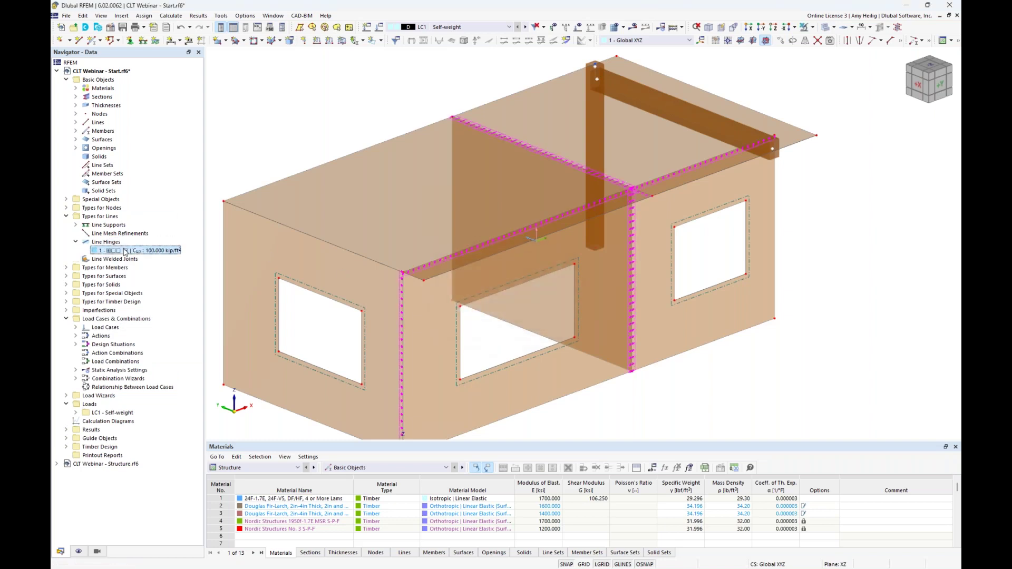
{"action": "left_click", "coordinate": [778, 120]}
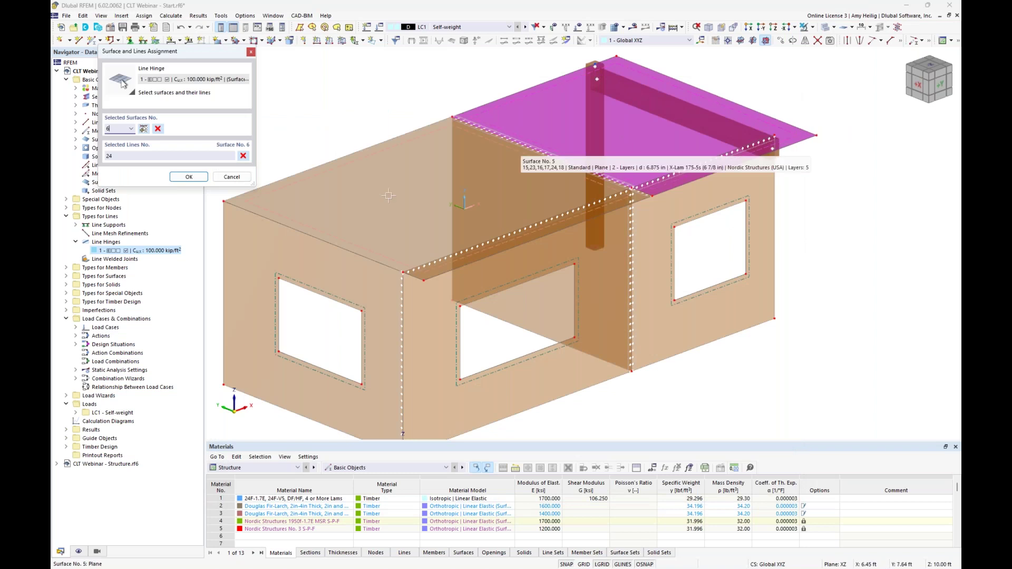
{"action": "left_click", "coordinate": [389, 195]}
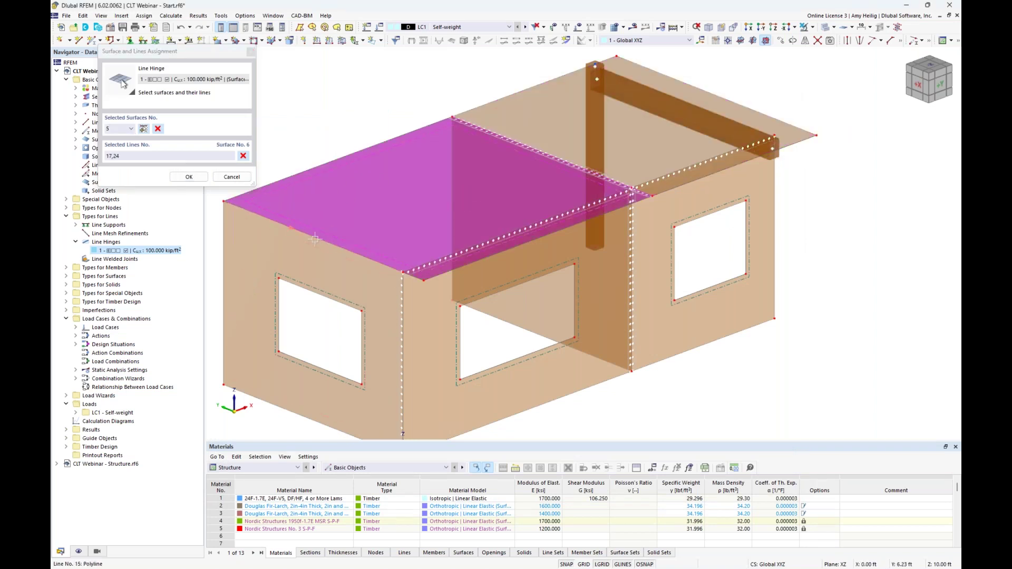
{"action": "left_click", "coordinate": [197, 179]}
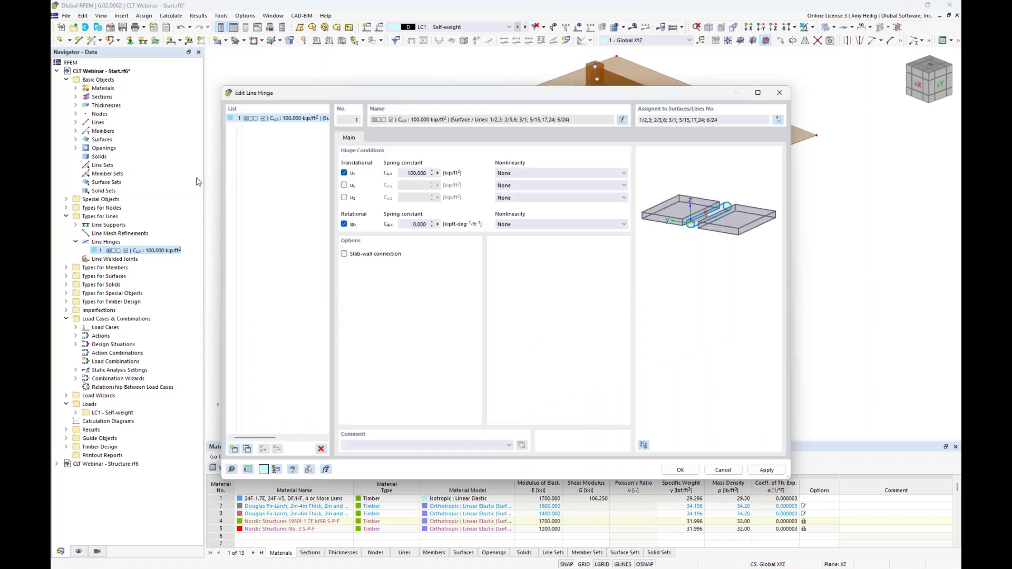
{"action": "key", "text": "Return"}
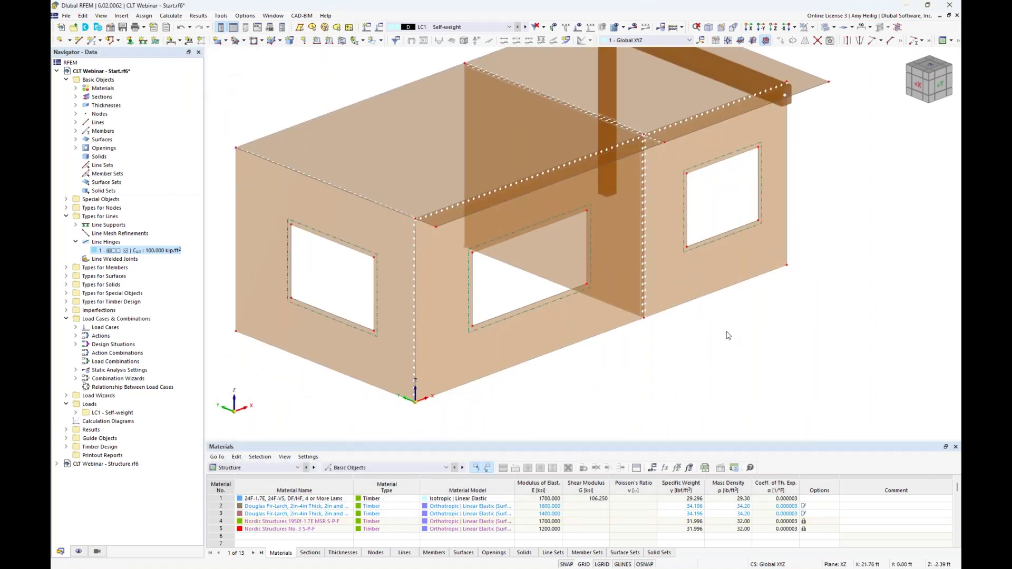
- Adjust the display spacing and division of the line hinge graphics
{"action": "right_click", "coordinate": [414, 349]}
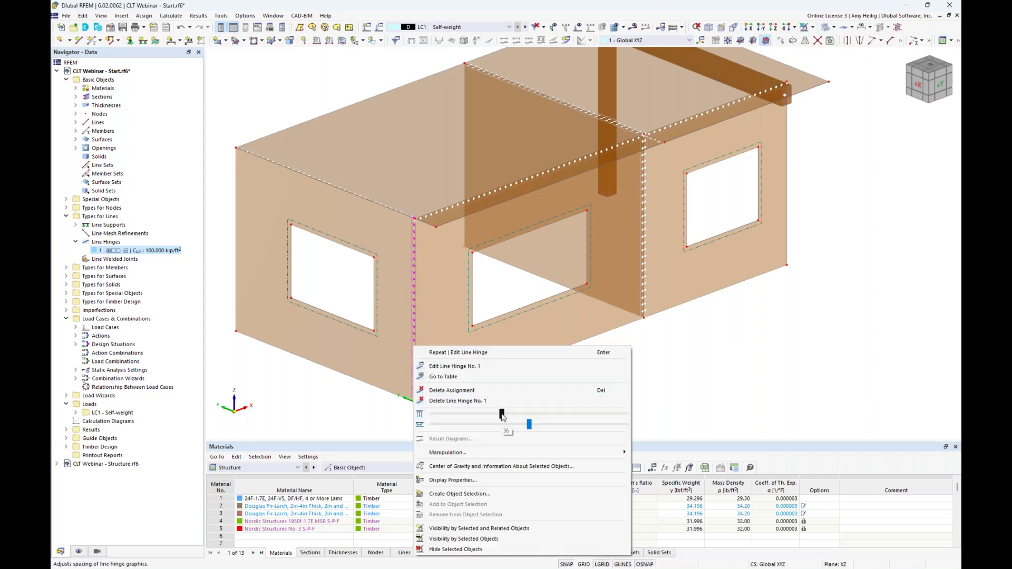
{"action": "mouse_move", "coordinate": [516, 417]}
{"action": "left_mouse_down"}
{"action": "mouse_move", "coordinate": [552, 414]}
{"action": "mouse_move", "coordinate": [545, 428]}
{"action": "mouse_move", "coordinate": [559, 425]}
{"action": "mouse_move", "coordinate": [492, 432]}
{"action": "mouse_move", "coordinate": [523, 430]}
{"action": "left_mouse_up"}
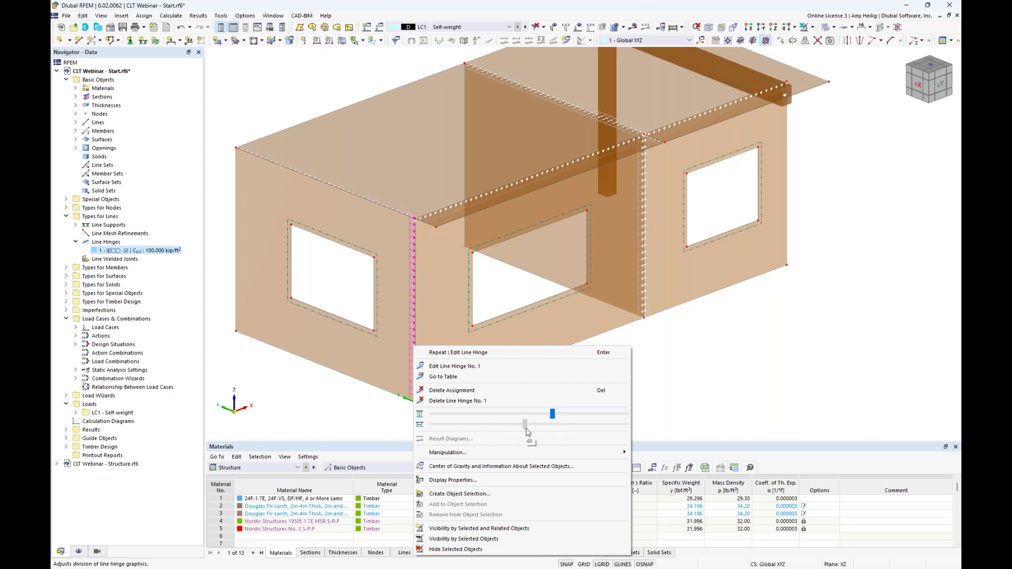
{"action": "left_click", "coordinate": [690, 390]}
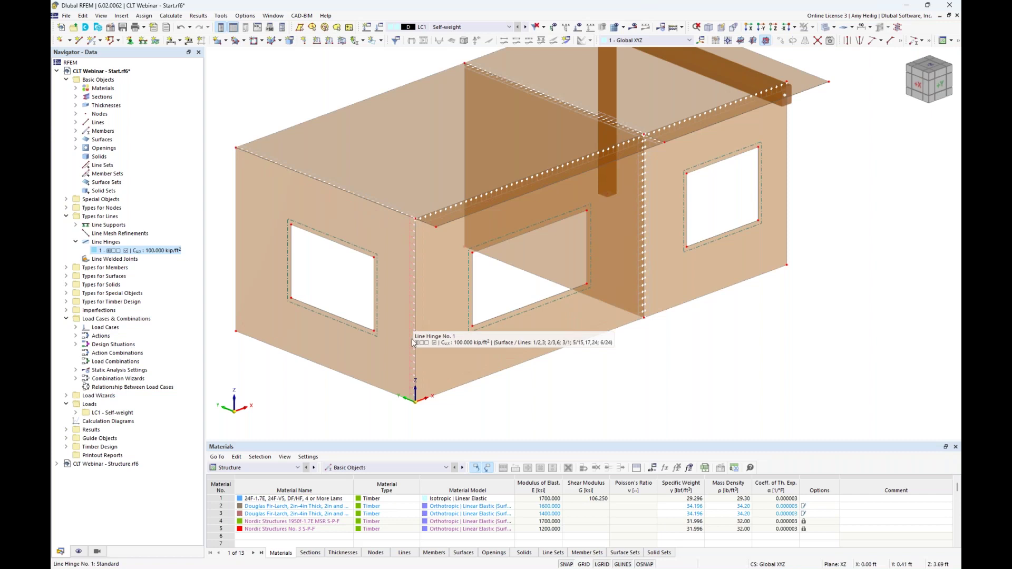
- Examine on which side of the corner between front wall surface 1 and end wall surface 3 the line hinge lies
{"action": "scroll", "coordinate": [412, 353], "scroll_direction": "up", "scroll_amount": 3}
{"action": "scroll", "coordinate": [412, 350], "scroll_direction": "up", "scroll_amount": 5}
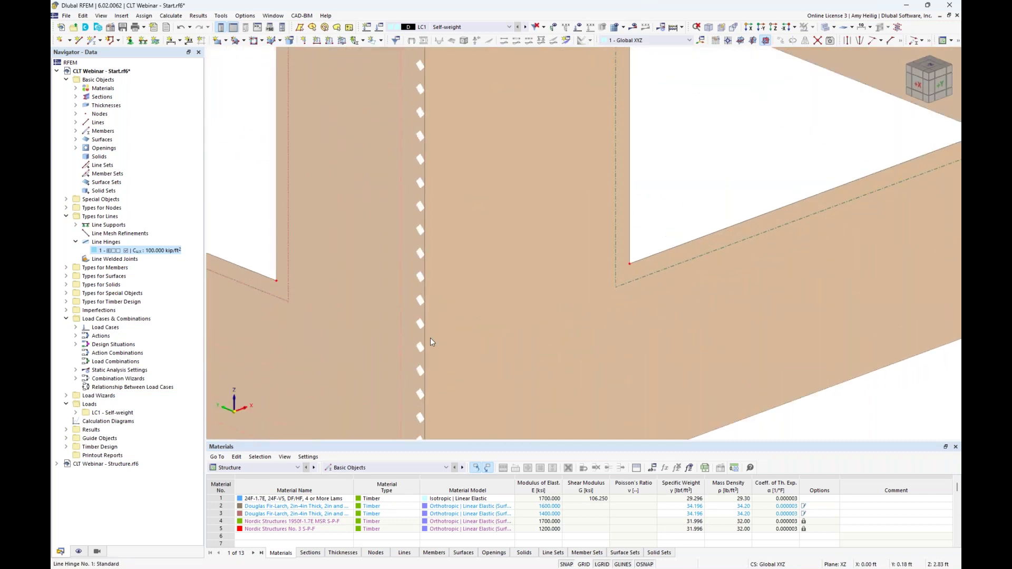
{"action": "left_click", "coordinate": [484, 296]}
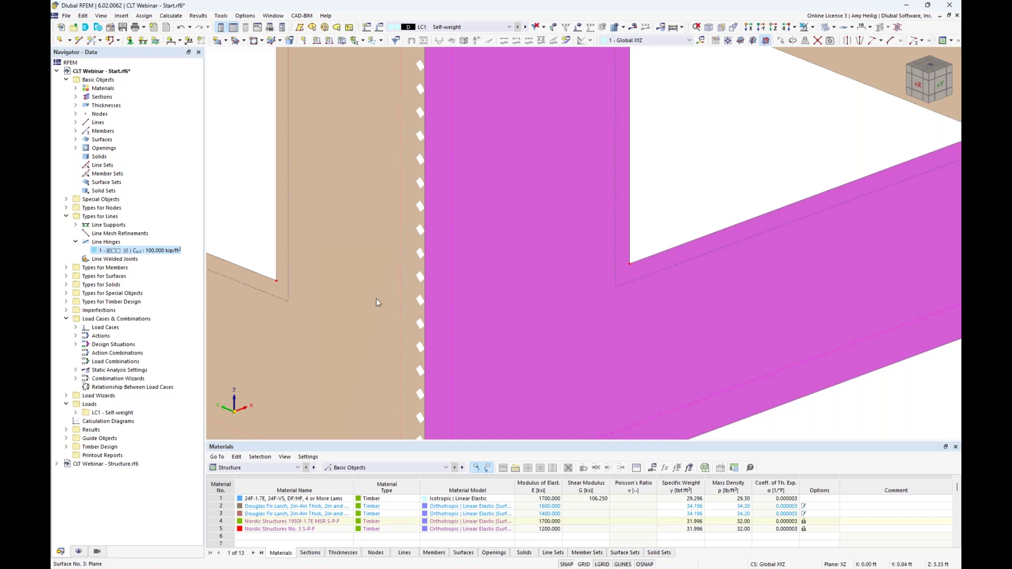
{"action": "left_click", "coordinate": [244, 211]}
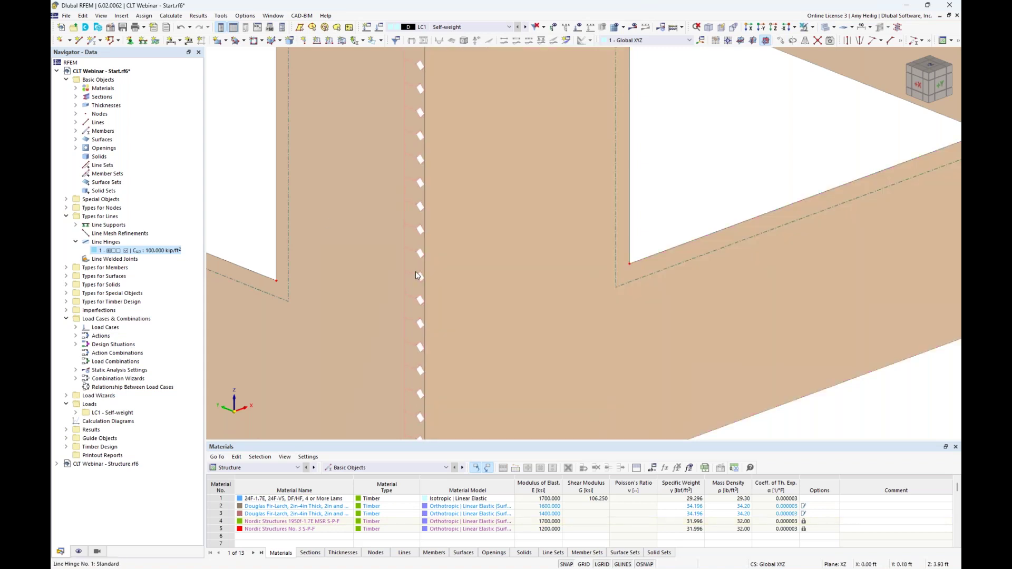
{"action": "left_click", "coordinate": [417, 277]}
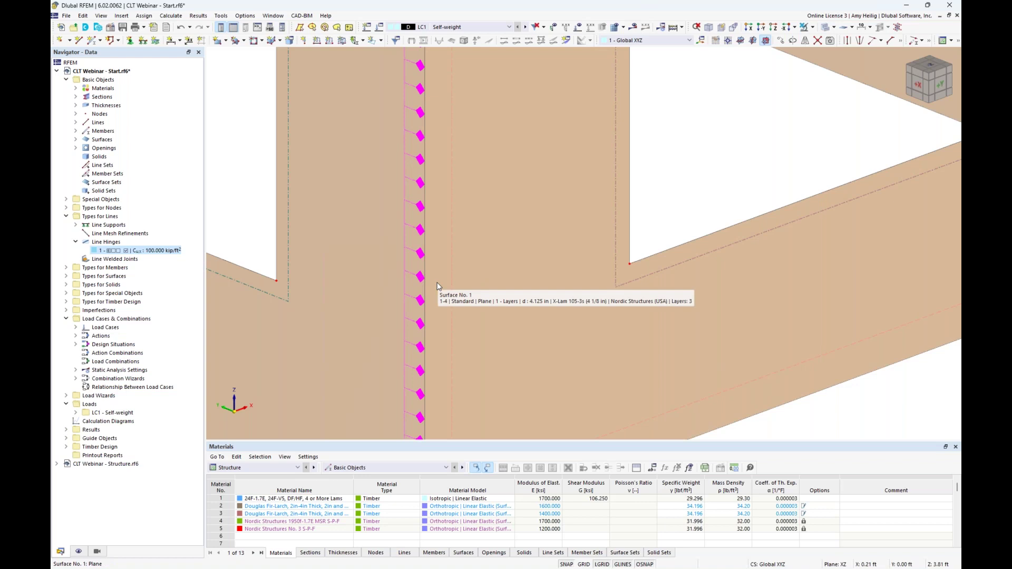
{"action": "scroll", "coordinate": [436, 286], "scroll_direction": "down", "scroll_amount": 3}
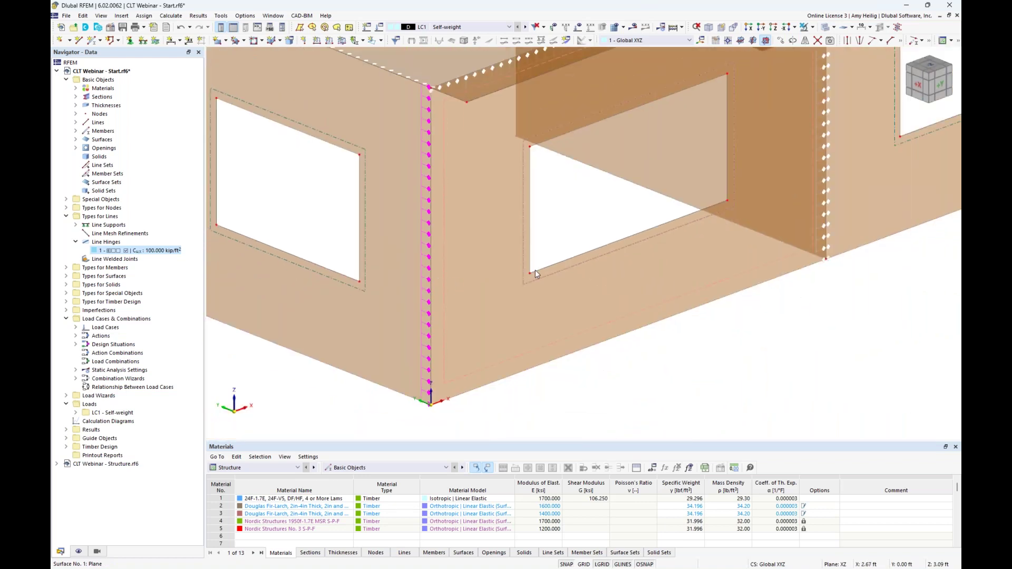
{"action": "scroll", "coordinate": [796, 323], "scroll_direction": "down", "scroll_amount": 2}
- Examine the line hinges where the two roof panels meet above interior wall surface 4, in both solid and wireframe display
{"action": "scroll", "coordinate": [625, 331], "scroll_direction": "up", "scroll_amount": 5}
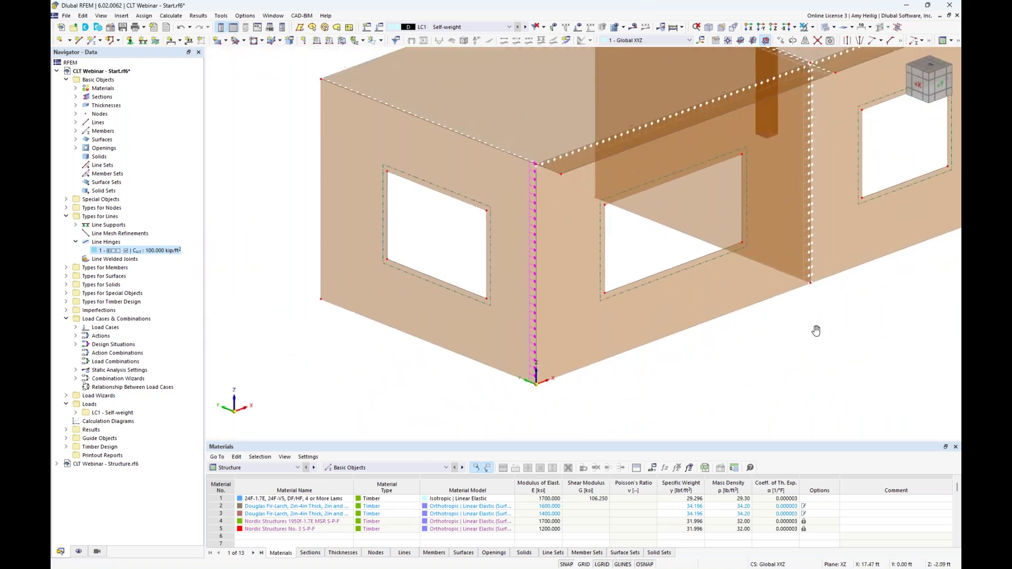
{"action": "scroll", "coordinate": [565, 135], "scroll_direction": "up", "scroll_amount": 4}
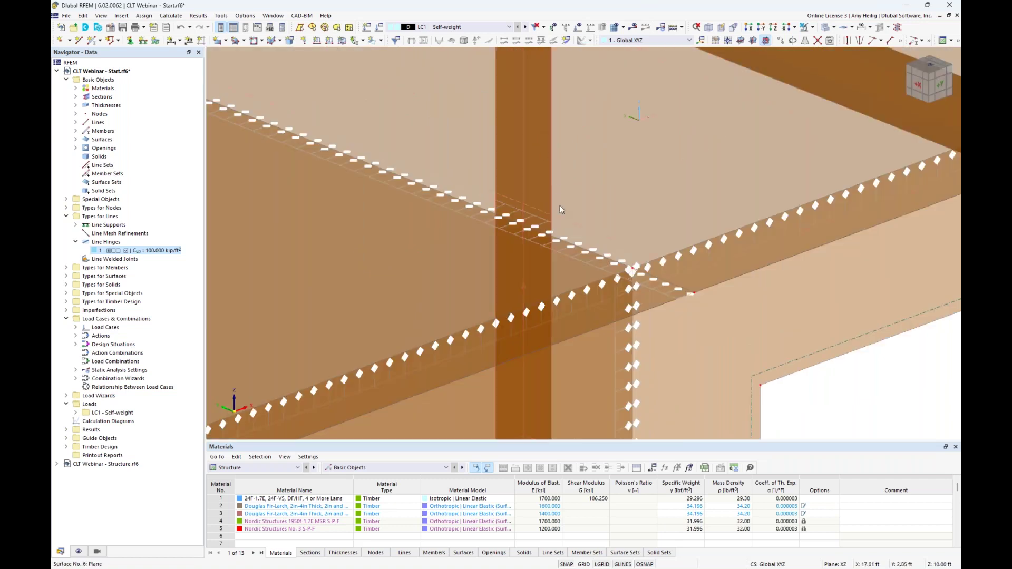
{"action": "scroll", "coordinate": [560, 205], "scroll_direction": "down", "scroll_amount": 1}
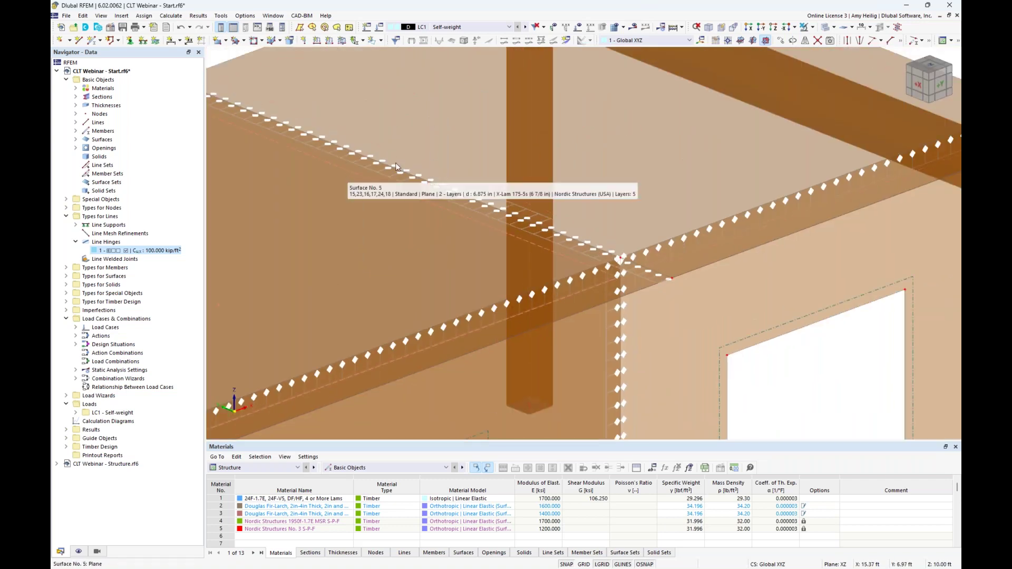
{"action": "scroll", "coordinate": [414, 157], "scroll_direction": "down", "scroll_amount": 3}
{"action": "middle_click_drag", "start_coordinate": [414, 157], "coordinate": [429, 174], "text": "ctrl"}
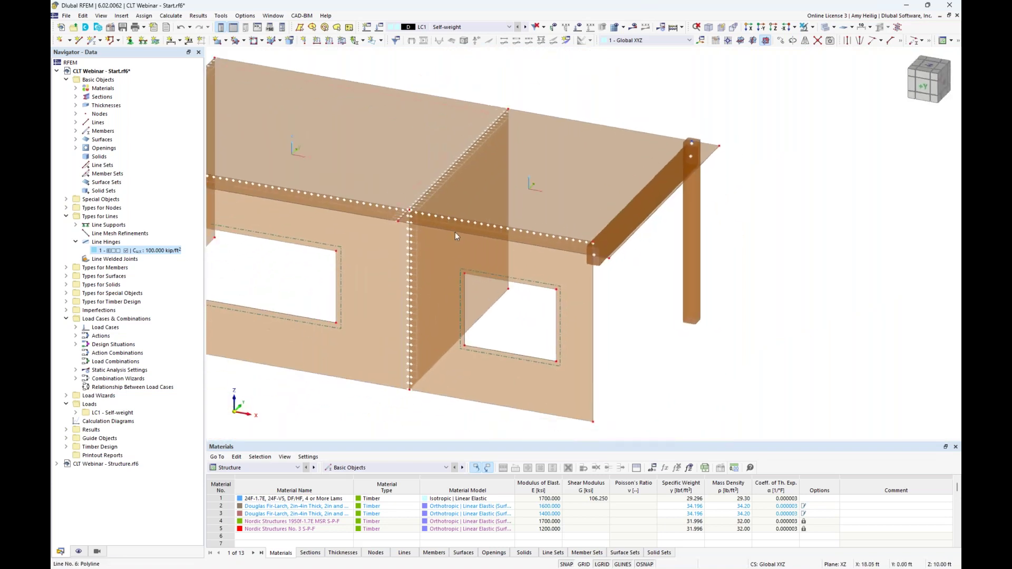
{"action": "left_click", "coordinate": [480, 294]}
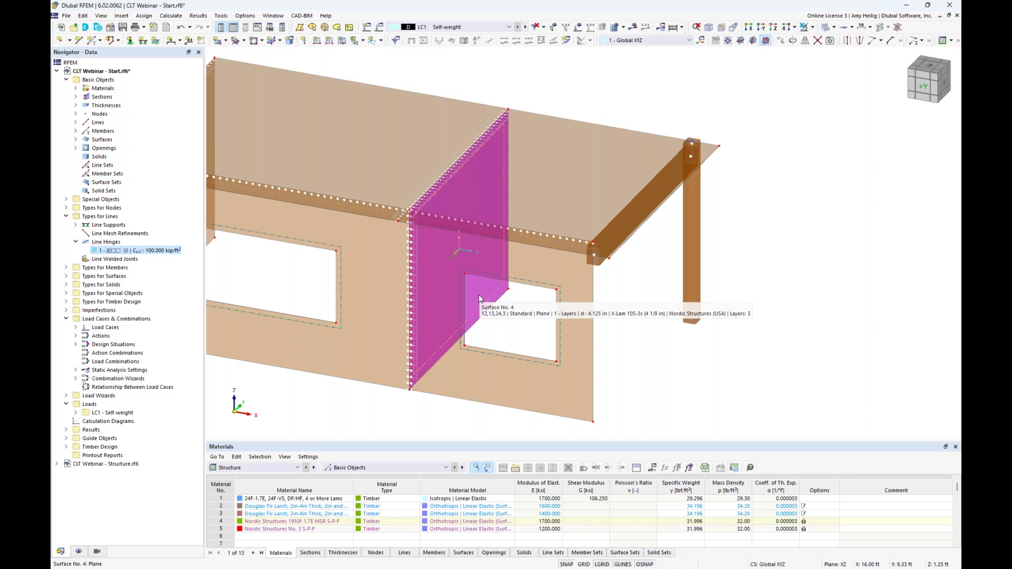
{"action": "left_click", "coordinate": [511, 333]}
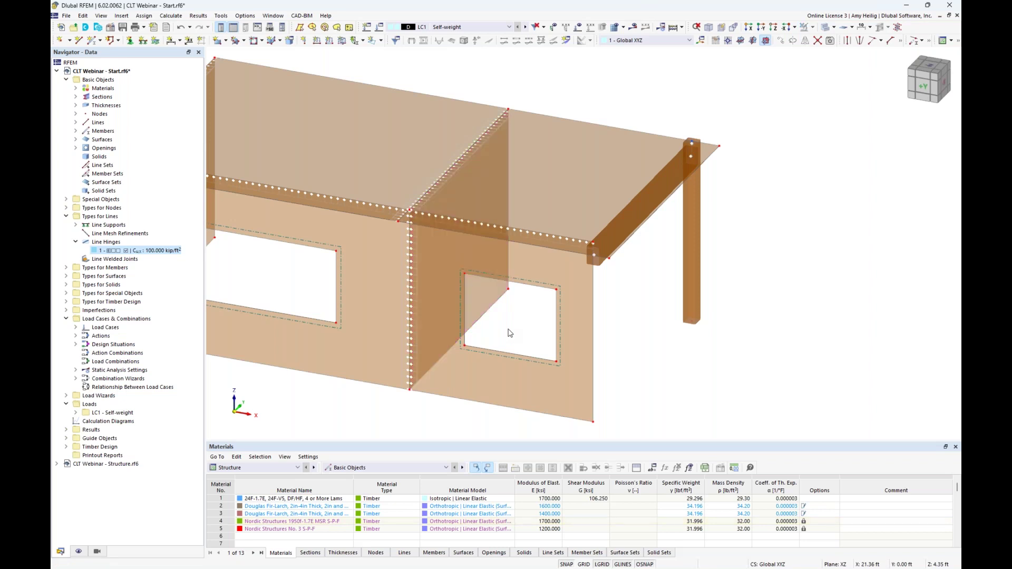
{"action": "middle_click_drag", "start_coordinate": [673, 323], "coordinate": [644, 319], "text": "ctrl"}
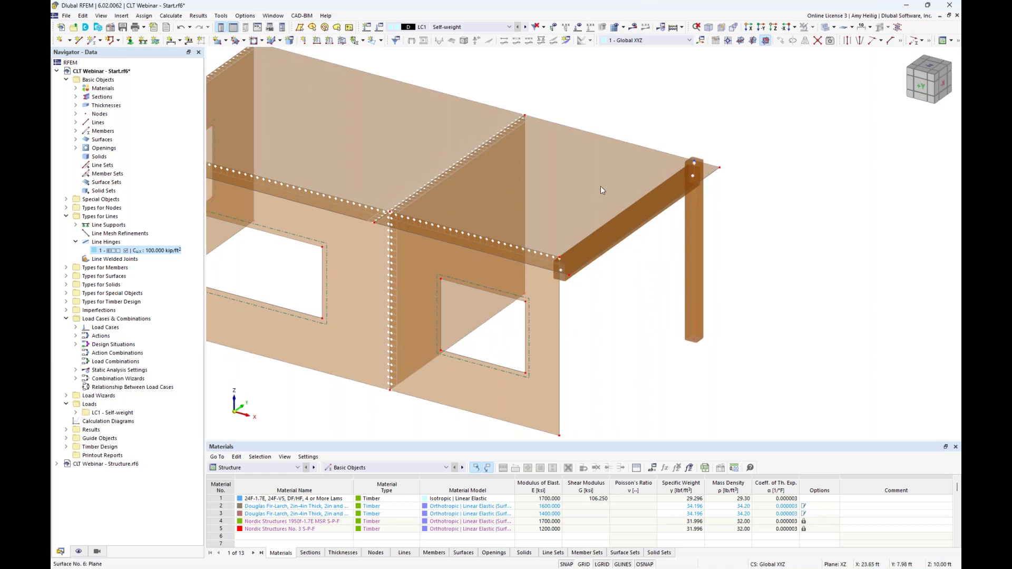
{"action": "left_click", "coordinate": [825, 26]}
{"action": "middle_click_drag", "start_coordinate": [643, 264], "coordinate": [667, 245], "text": "ctrl"}
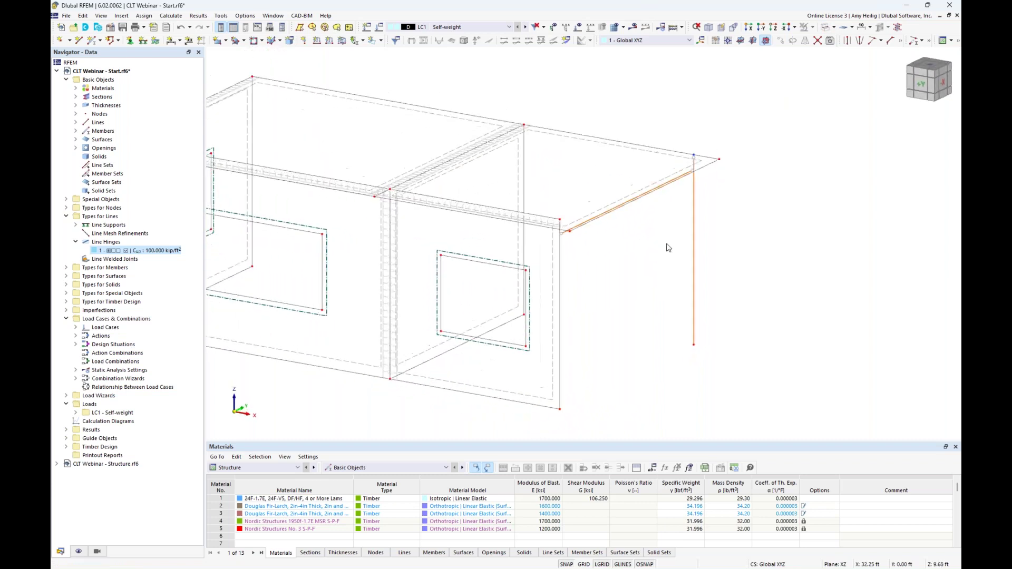
{"action": "left_click", "coordinate": [823, 28]}
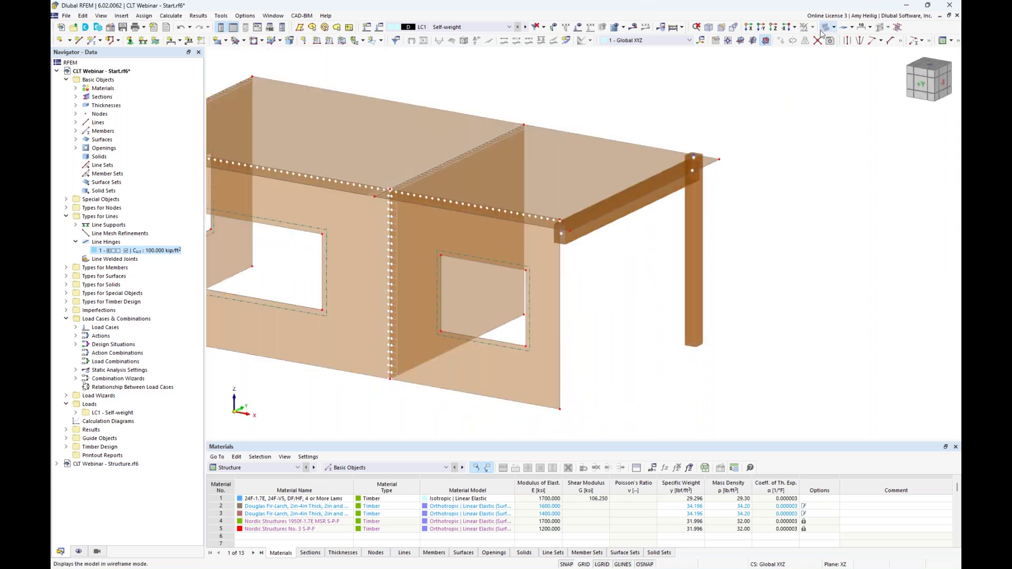
{"action": "scroll", "coordinate": [605, 285], "scroll_direction": "up", "scroll_amount": 4}
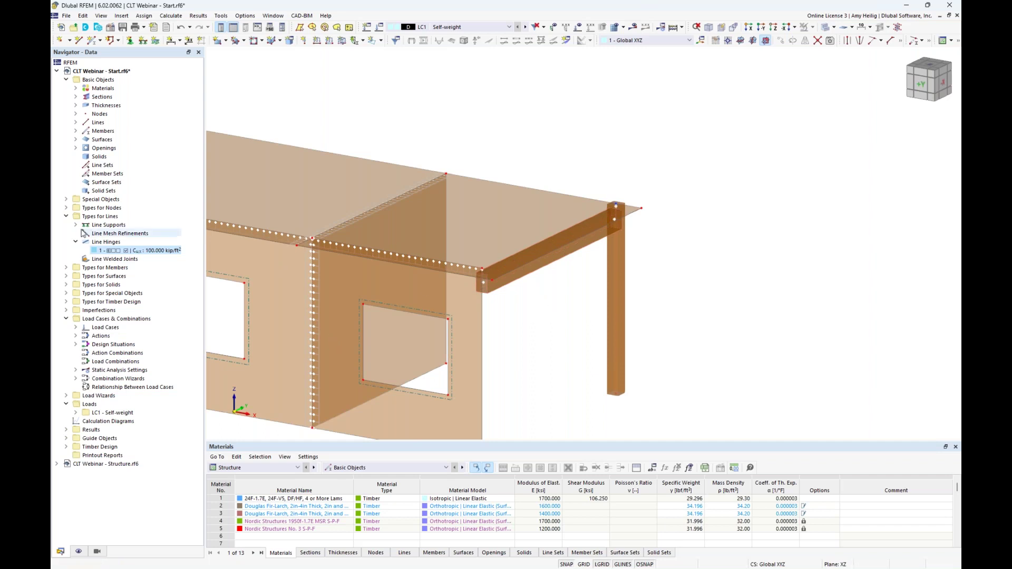
- Create a line release with a new release type that frees ux at 50 kip/ft² and keeps the φx rotational release
{"action": "left_click", "coordinate": [65, 199]}
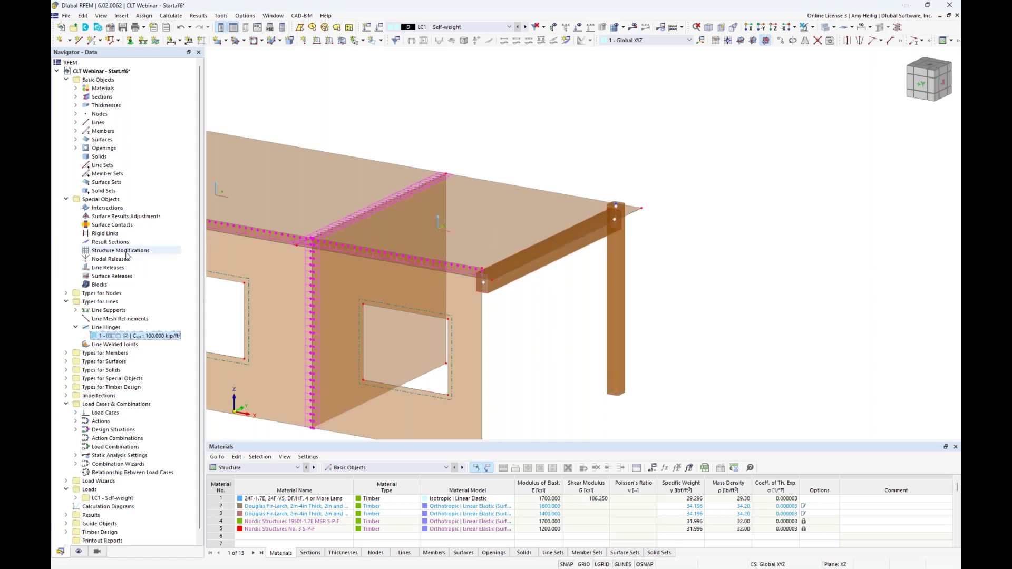
{"action": "right_click", "coordinate": [119, 271]}
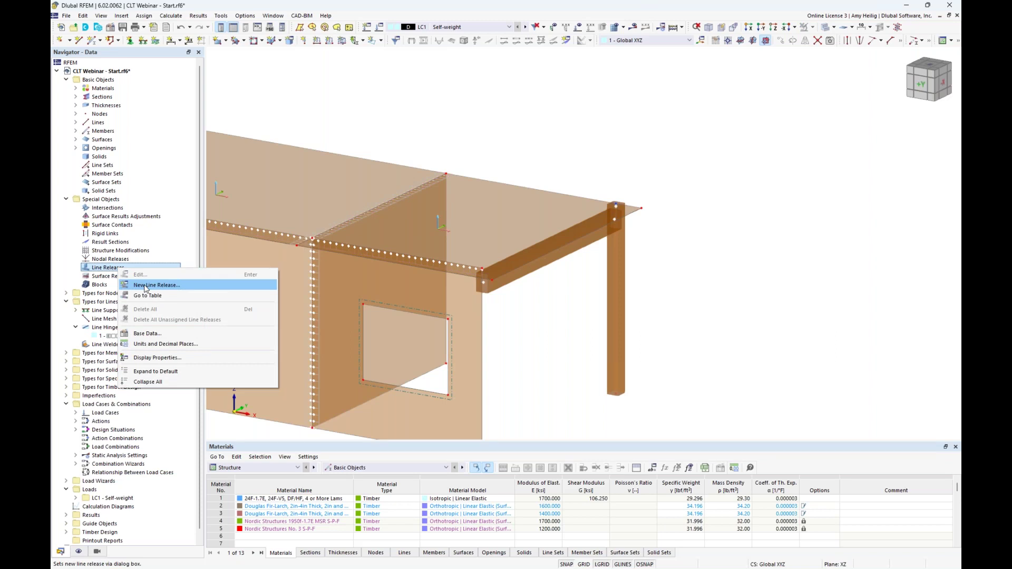
{"action": "left_click", "coordinate": [146, 287]}
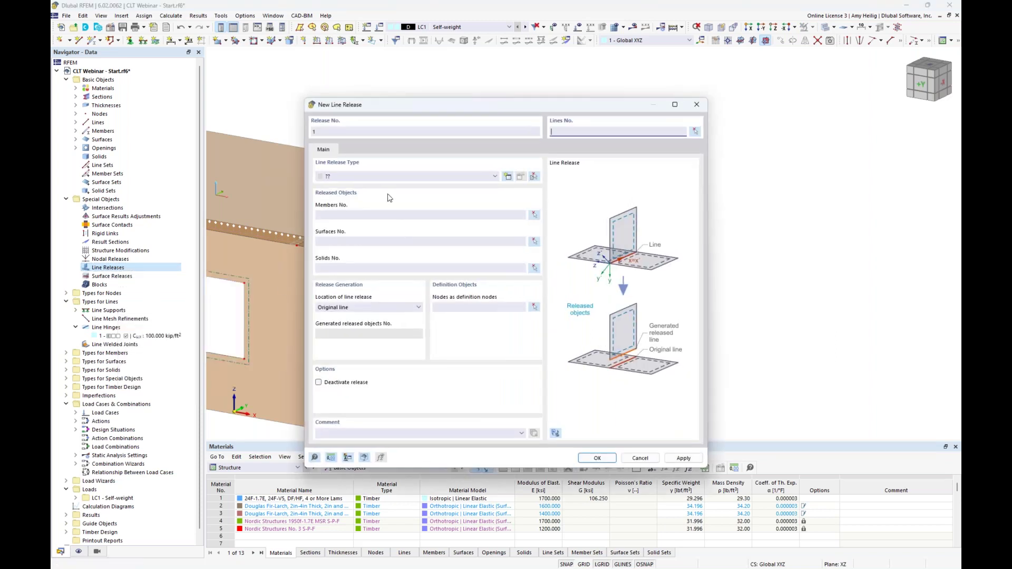
{"action": "left_click", "coordinate": [508, 177]}
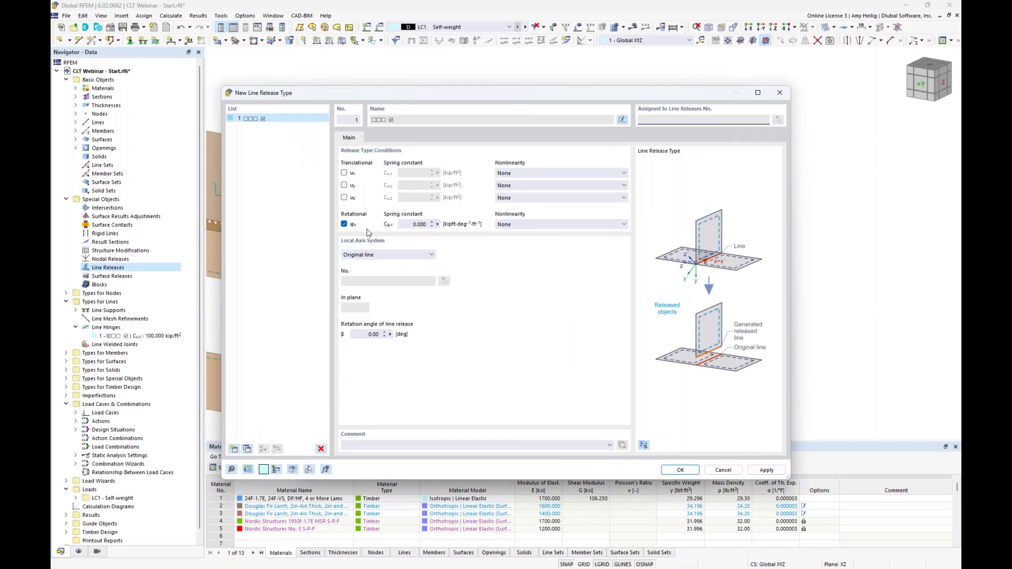
{"action": "left_click", "coordinate": [344, 173]}
{"action": "left_click_drag", "start_coordinate": [412, 174], "coordinate": [490, 183]}
{"action": "type", "text": "50"}
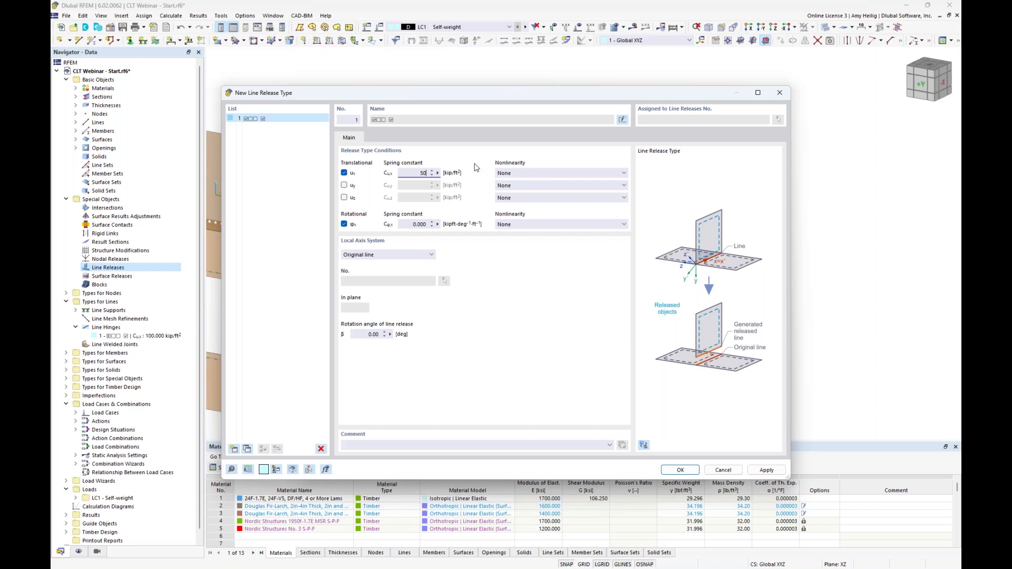
{"action": "left_click", "coordinate": [417, 224]}
{"action": "left_click", "coordinate": [680, 471]}
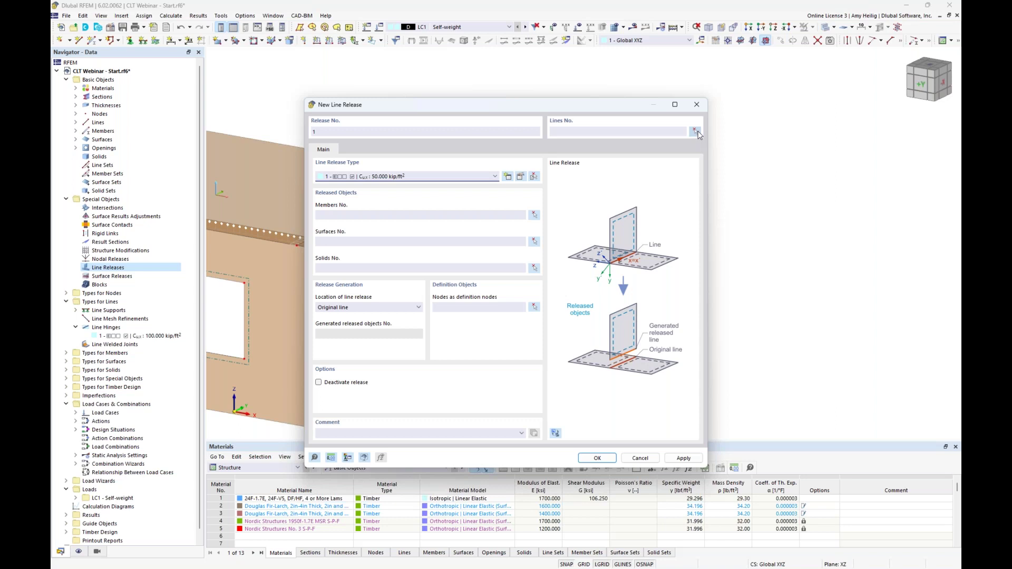
- Assign the line release to line 38 along the front beam, with the adjoining roof panel as released surface, and create it
{"action": "left_click", "coordinate": [695, 133]}
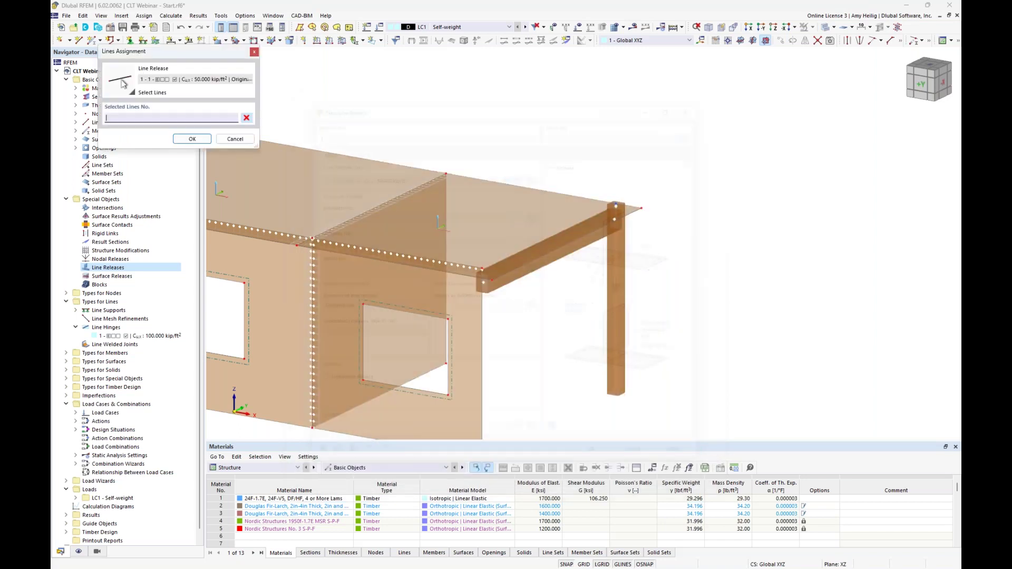
{"action": "left_click", "coordinate": [565, 229]}
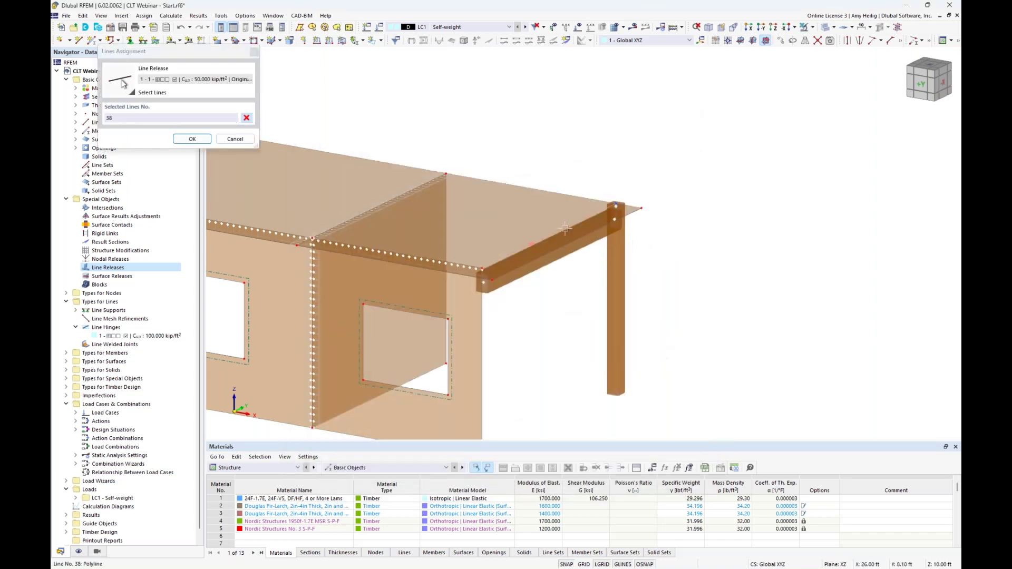
{"action": "left_click", "coordinate": [192, 139]}
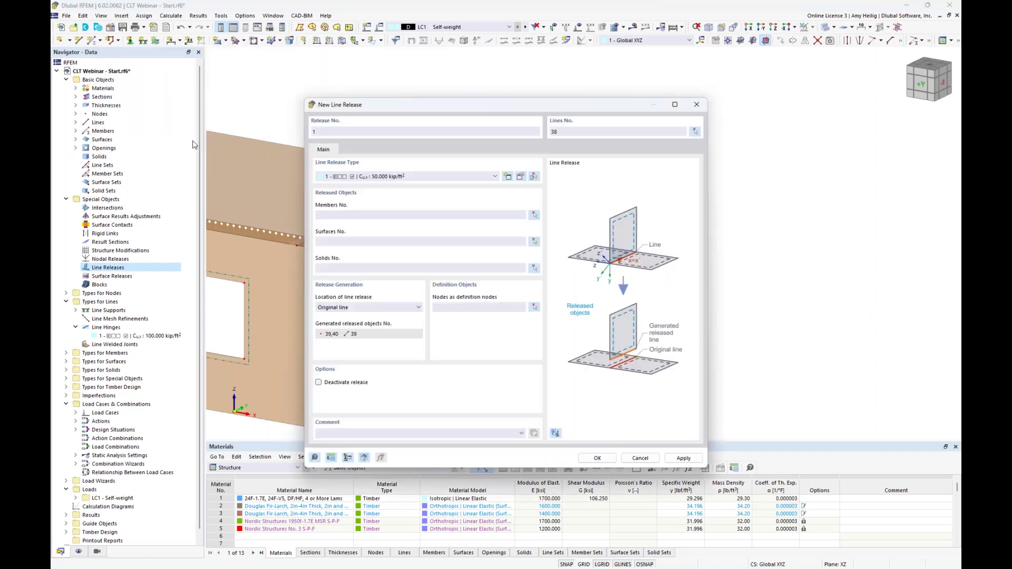
{"action": "left_click", "coordinate": [535, 242]}
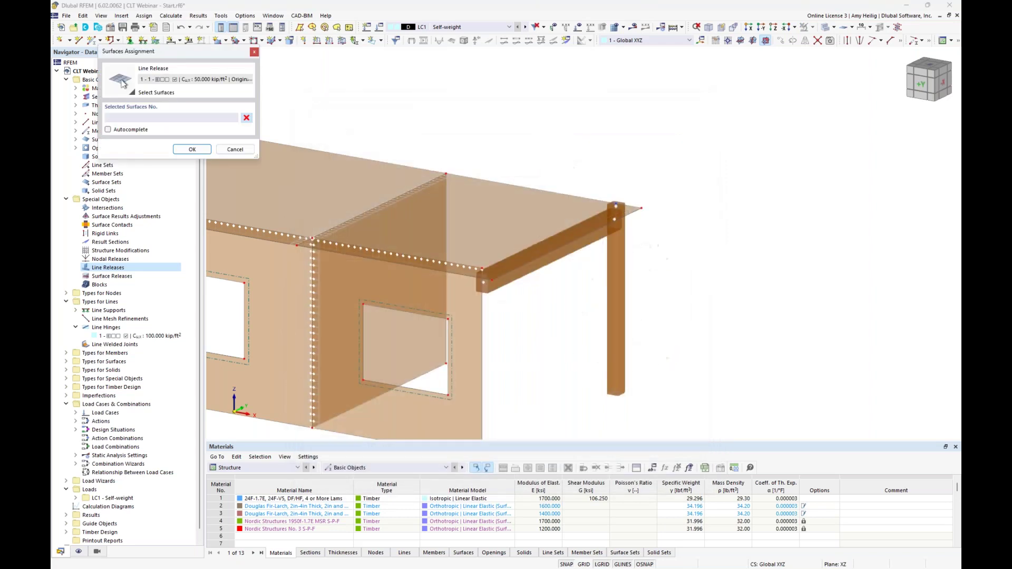
{"action": "left_click", "coordinate": [525, 224]}
{"action": "left_click", "coordinate": [192, 149]}
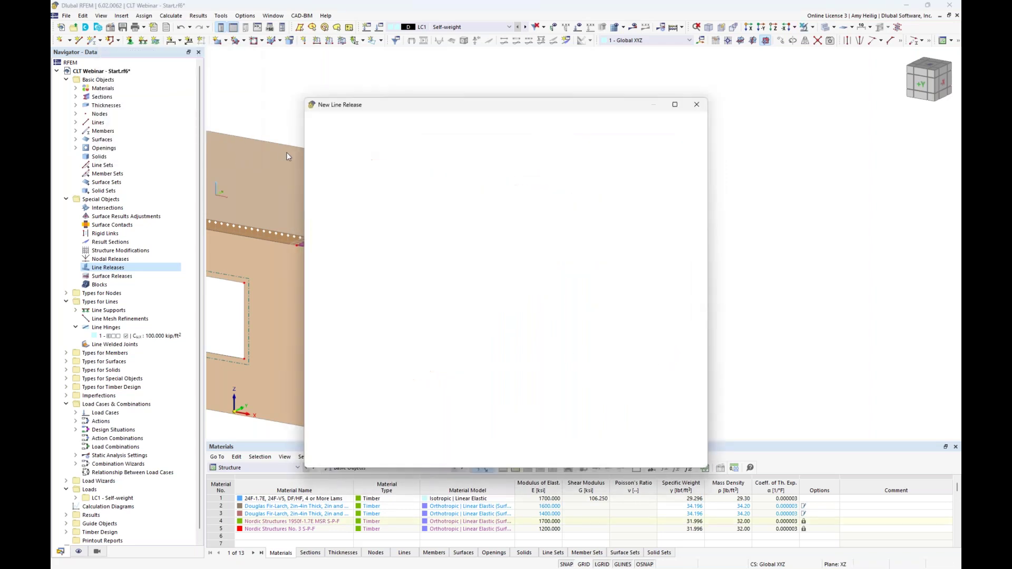
{"action": "left_click", "coordinate": [606, 458]}
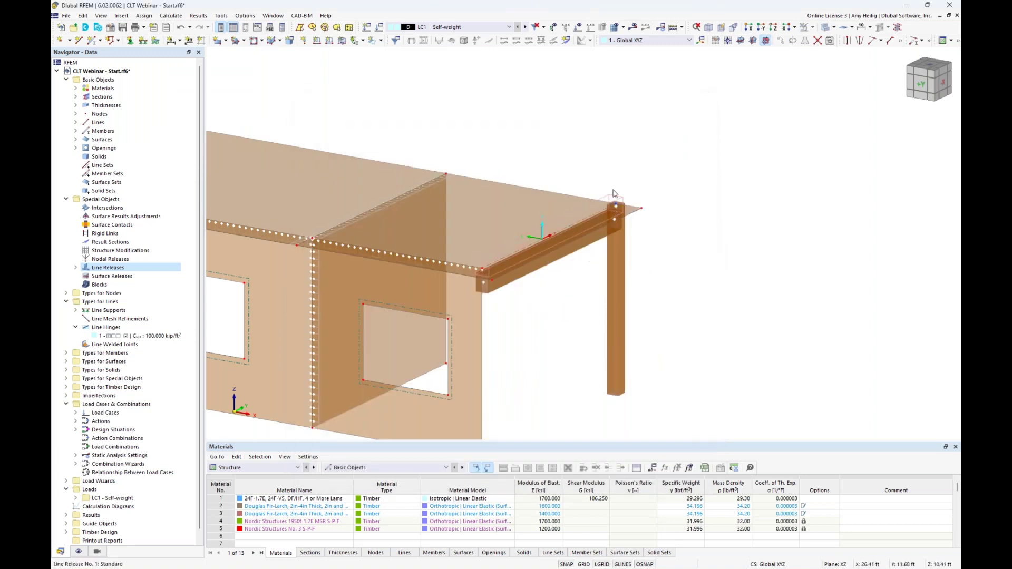
{"action": "scroll", "coordinate": [611, 196], "scroll_direction": "up", "scroll_amount": 1}
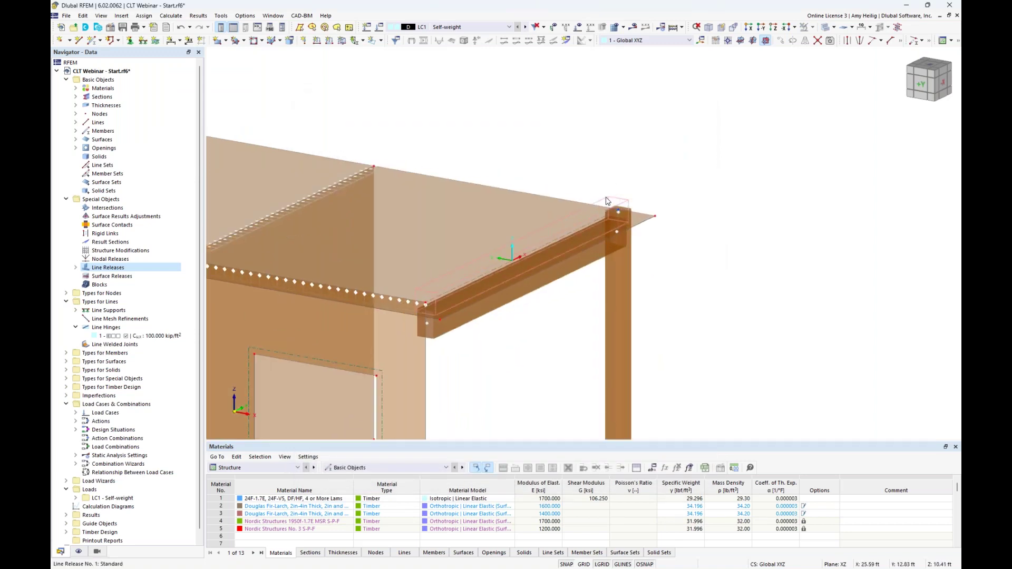
{"action": "mouse_move", "coordinate": [607, 200]}
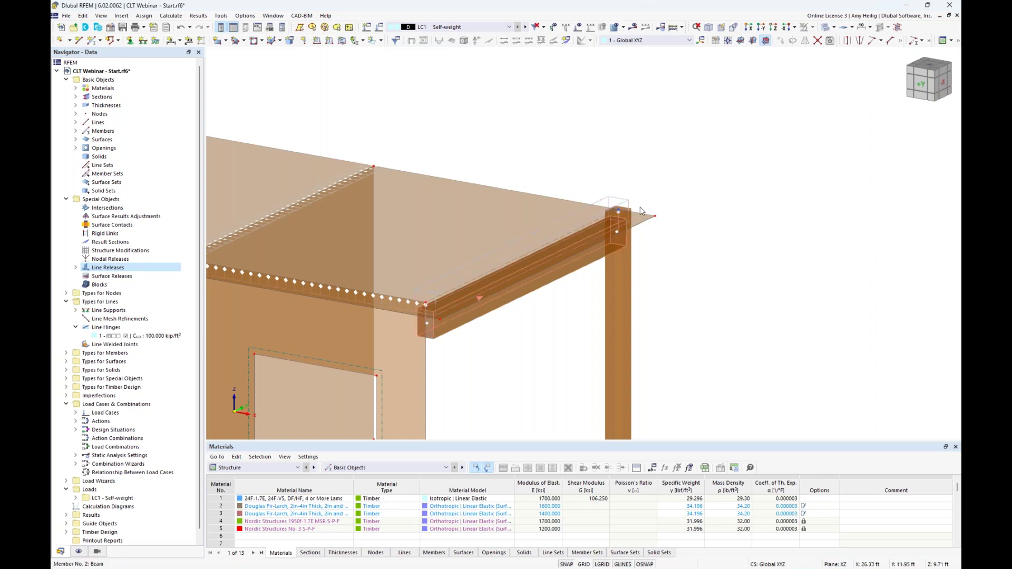
{"action": "scroll", "coordinate": [669, 184], "scroll_direction": "down", "scroll_amount": 2}
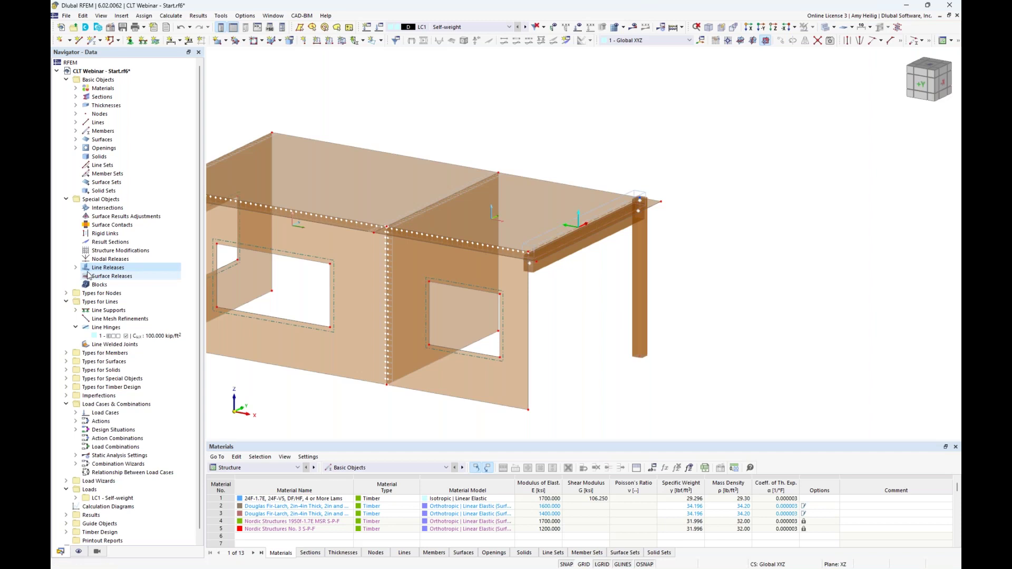
{"action": "middle_click_drag", "start_coordinate": [567, 323], "coordinate": [636, 313]}
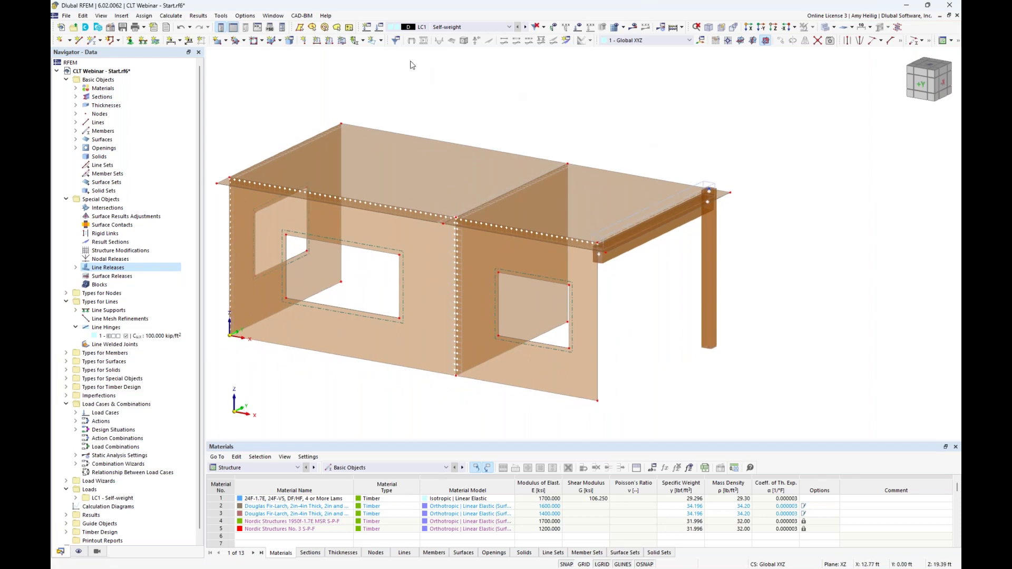
- Switch to the CLT Webinar - Structure.rf6 model and look over the line releases above its beams
{"action": "left_click", "coordinate": [273, 15]}
{"action": "left_click", "coordinate": [311, 134]}
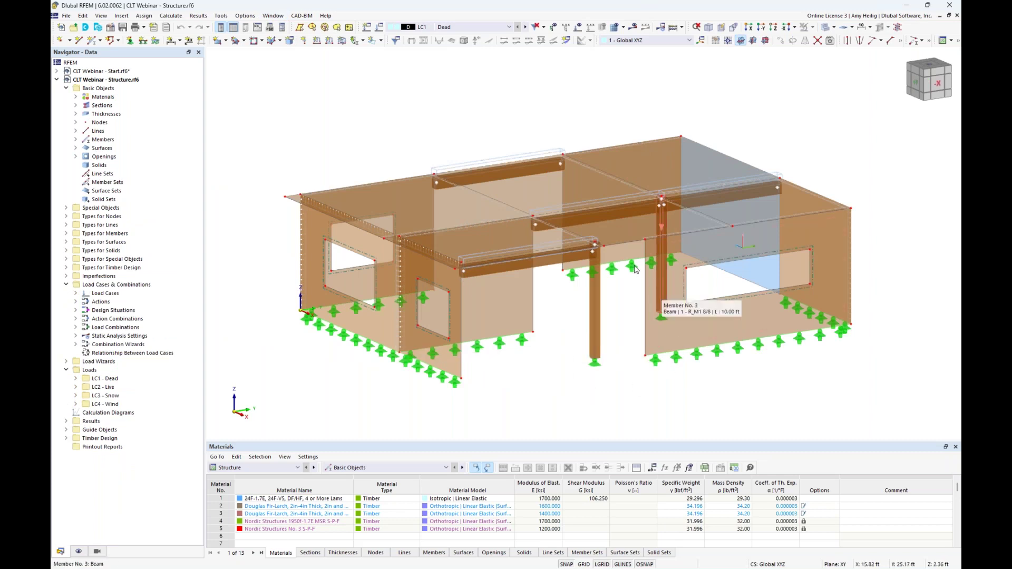
{"action": "scroll", "coordinate": [650, 277], "scroll_direction": "up", "scroll_amount": 5}
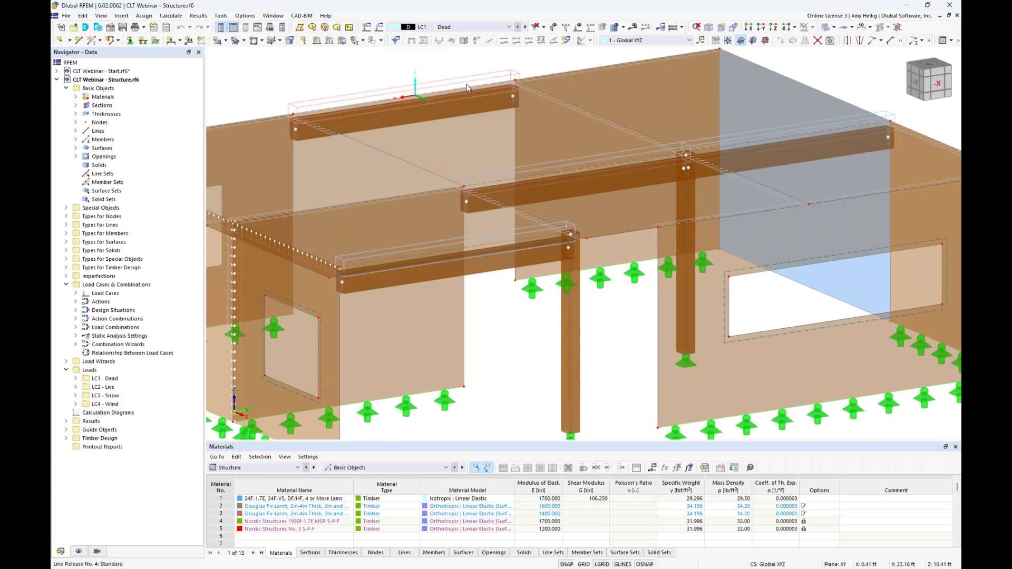
{"action": "scroll", "coordinate": [522, 310], "scroll_direction": "down", "scroll_amount": 2}
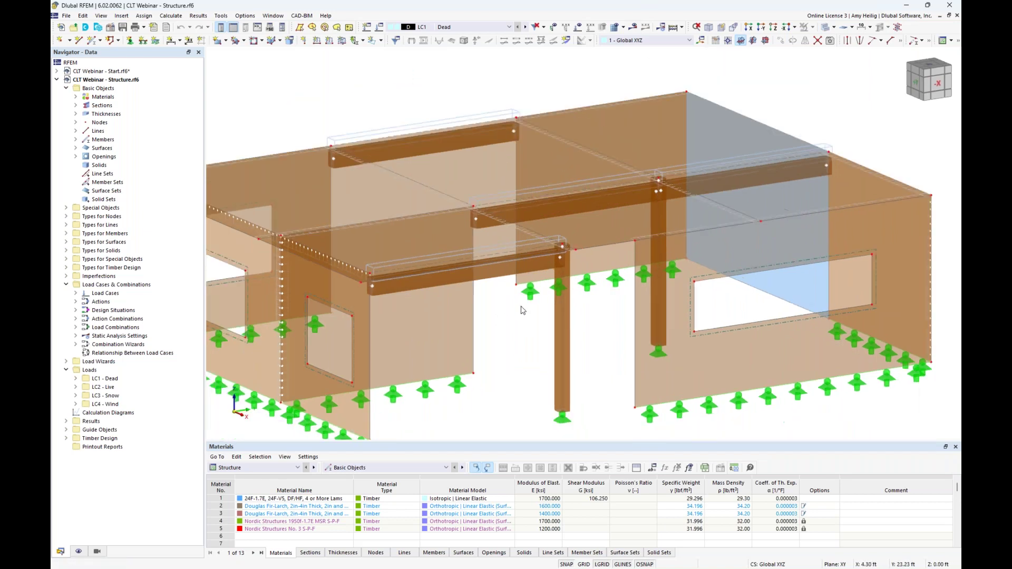
{"action": "scroll", "coordinate": [522, 310], "scroll_direction": "down", "scroll_amount": 3}
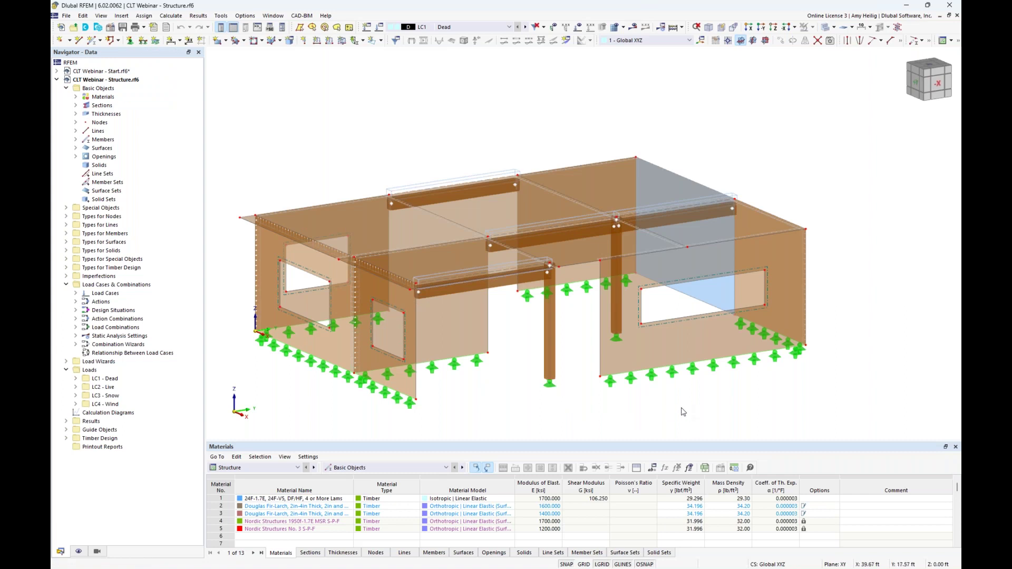
- Examine the stiffness type options of load transfer surface 22 at the open end of the building, leaving the surface unedited
{"action": "middle_click_drag", "start_coordinate": [767, 397], "coordinate": [742, 355], "text": "ctrl"}
{"action": "scroll", "coordinate": [699, 403], "scroll_direction": "up", "scroll_amount": 1}
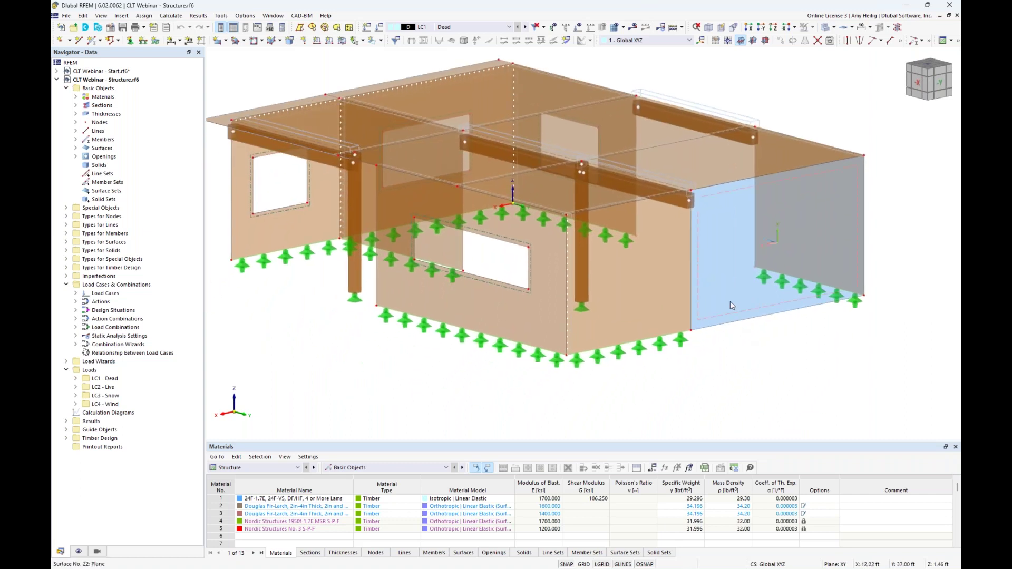
{"action": "double_click", "coordinate": [731, 305]}
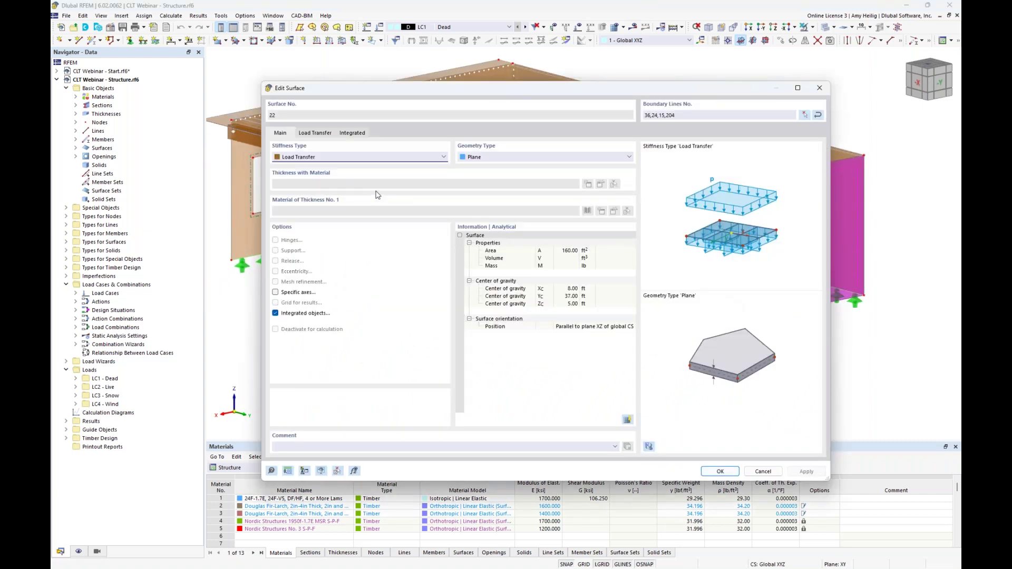
{"action": "left_click", "coordinate": [349, 158]}
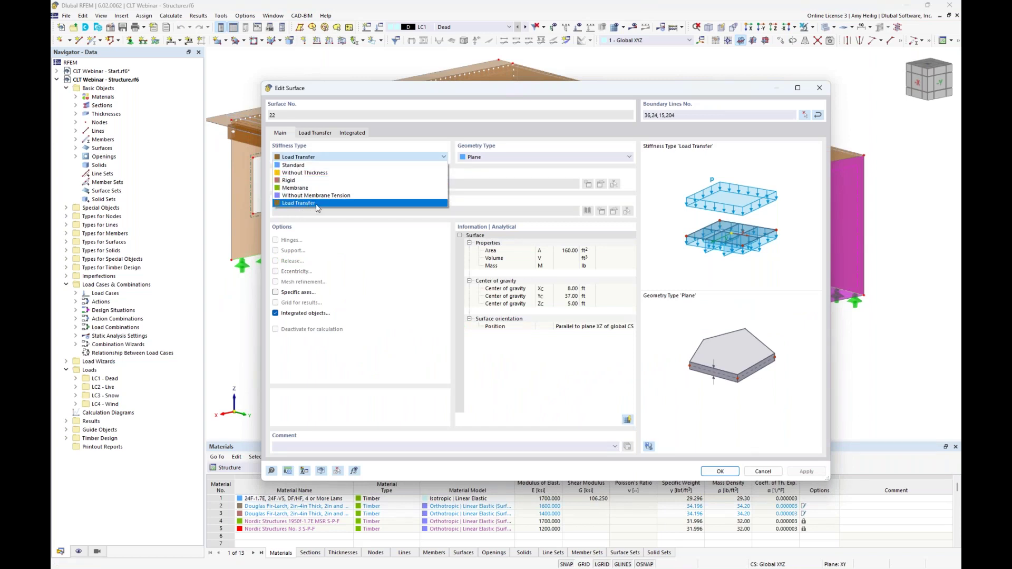
{"action": "left_click", "coordinate": [317, 205]}
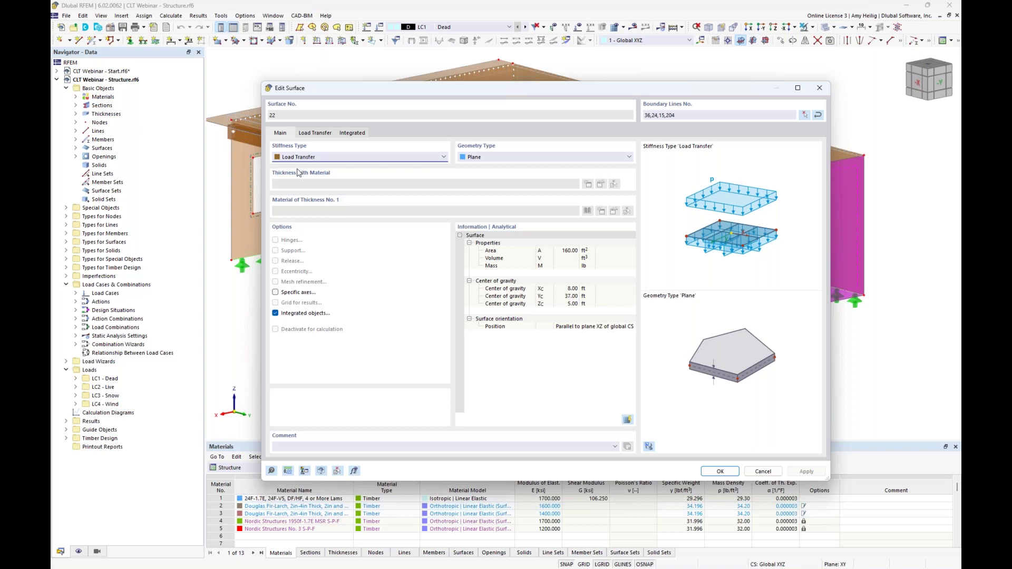
{"action": "left_click", "coordinate": [764, 473]}
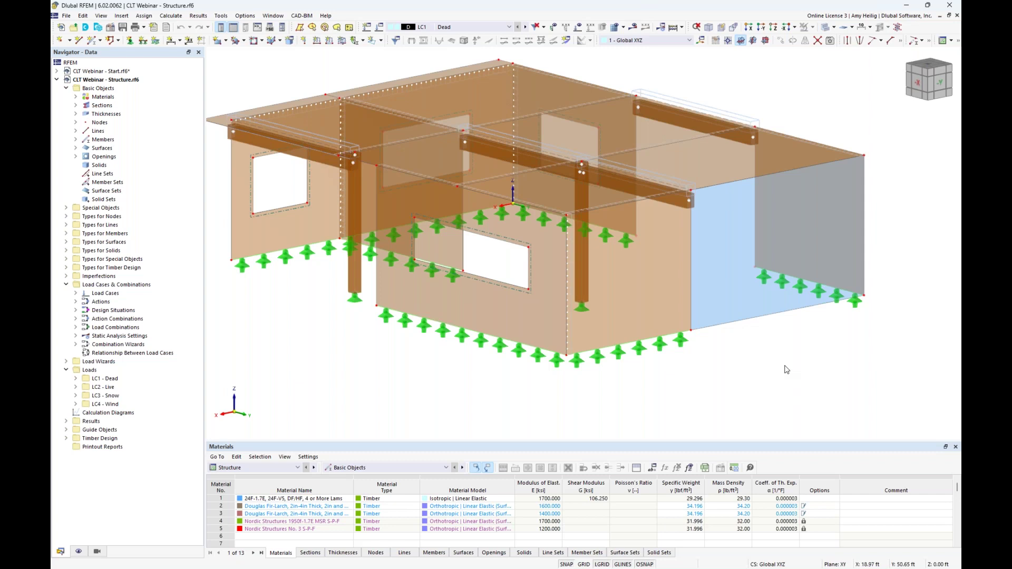
{"action": "scroll", "coordinate": [684, 380], "scroll_direction": "up", "scroll_amount": 3}
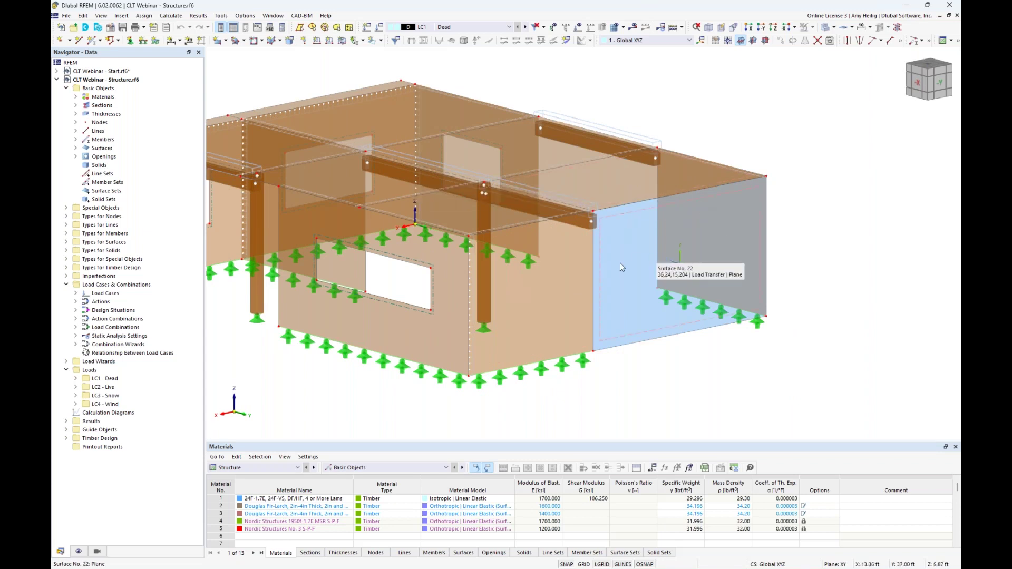
{"action": "scroll", "coordinate": [655, 400], "scroll_direction": "down", "scroll_amount": 2}
{"action": "middle_click_drag", "start_coordinate": [656, 401], "coordinate": [794, 402], "text": "ctrl"}
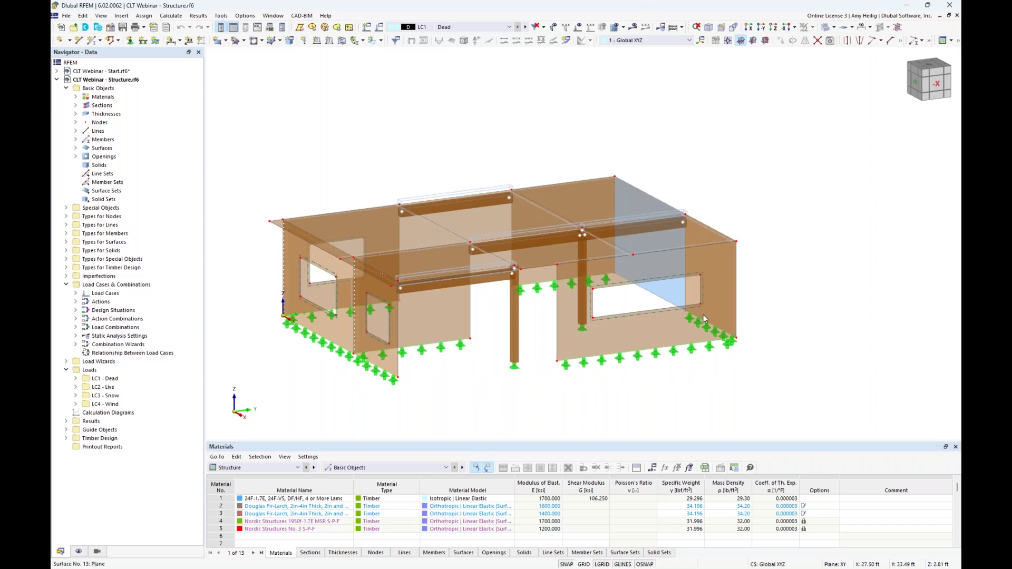
{"action": "middle_click_drag", "start_coordinate": [540, 393], "coordinate": [566, 384]}
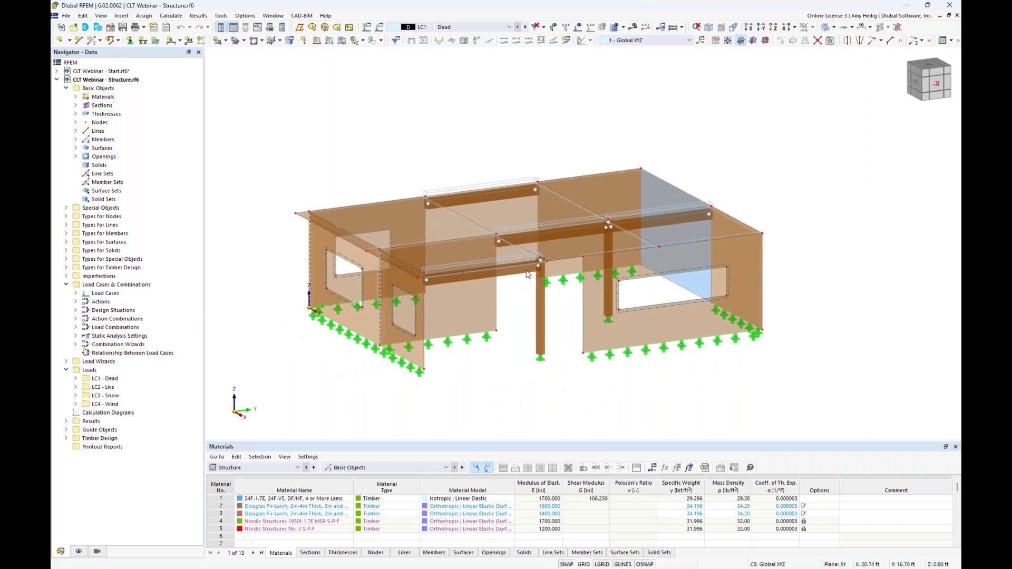
- Review the settings of load case LC2 Live and the action categories available for it in Load Cases & Combinations
{"action": "left_click", "coordinate": [378, 30]}
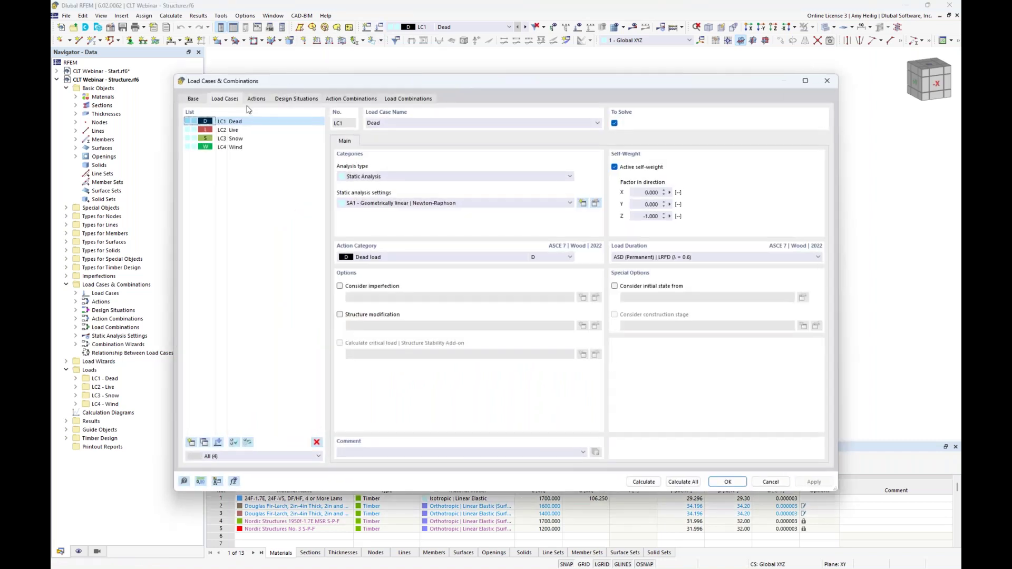
{"action": "left_click", "coordinate": [231, 130]}
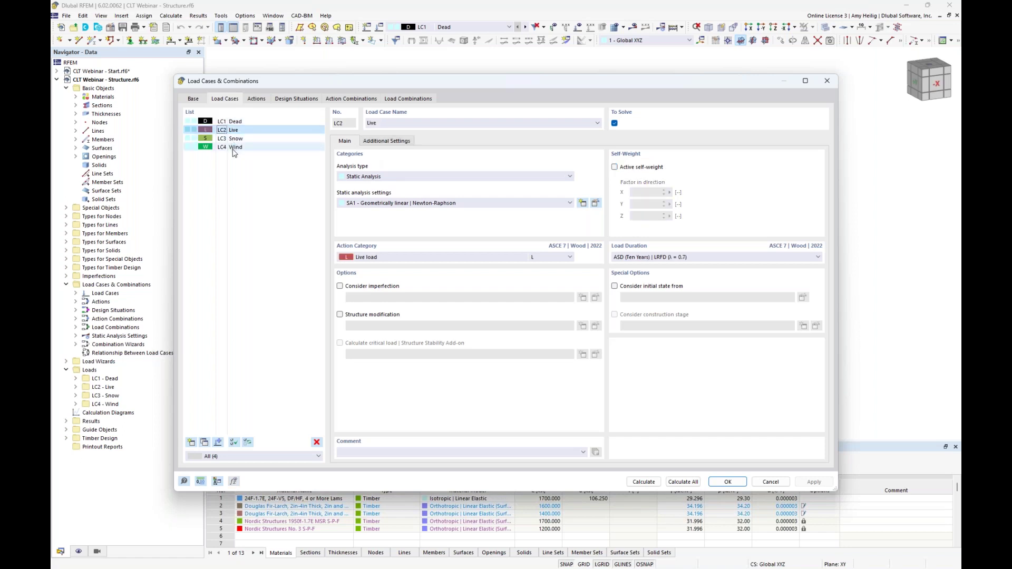
{"action": "left_click", "coordinate": [420, 258]}
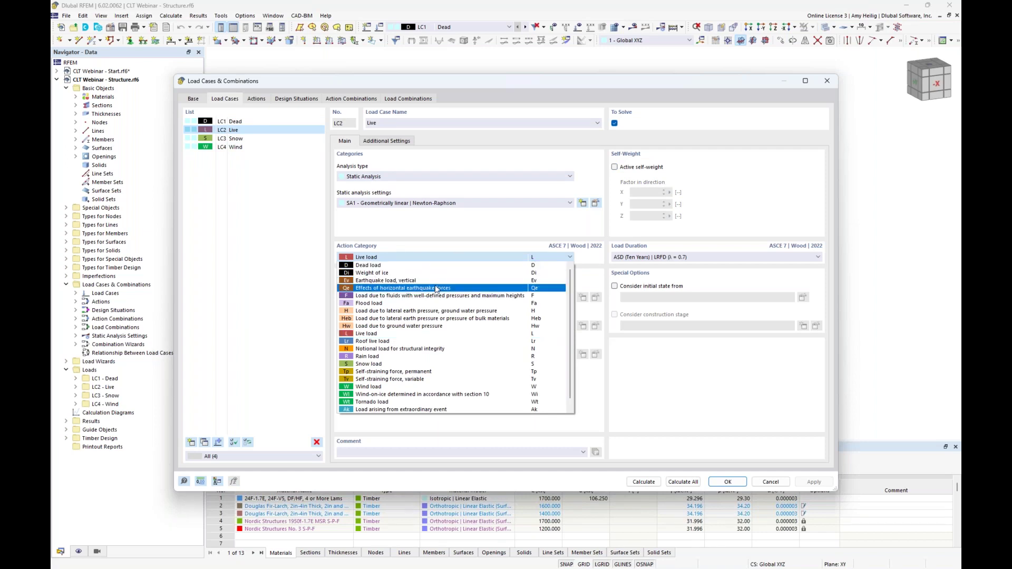
{"action": "left_click", "coordinate": [466, 230]}
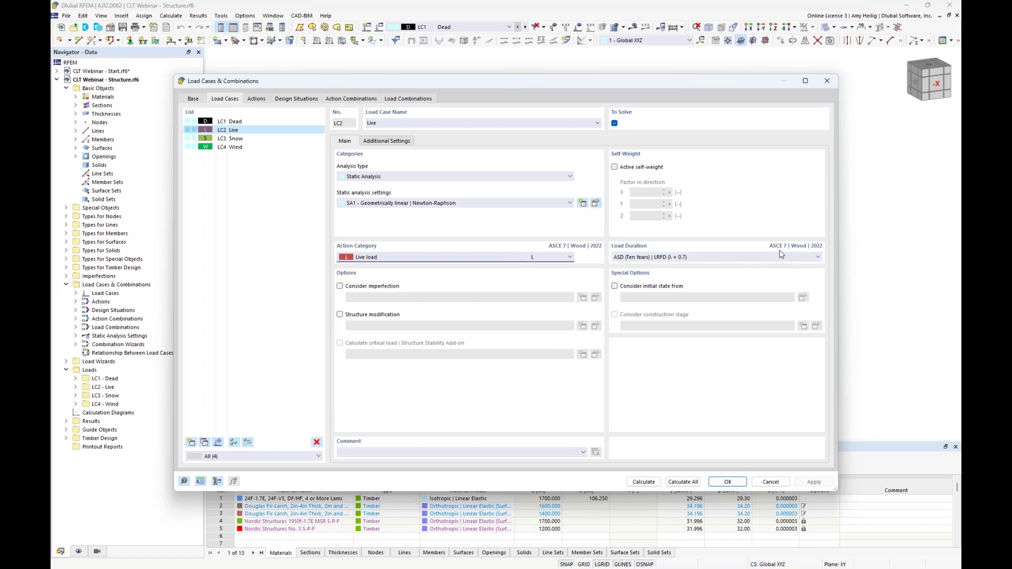
- Review the available load duration options for the Live load case
{"action": "left_click", "coordinate": [720, 259]}
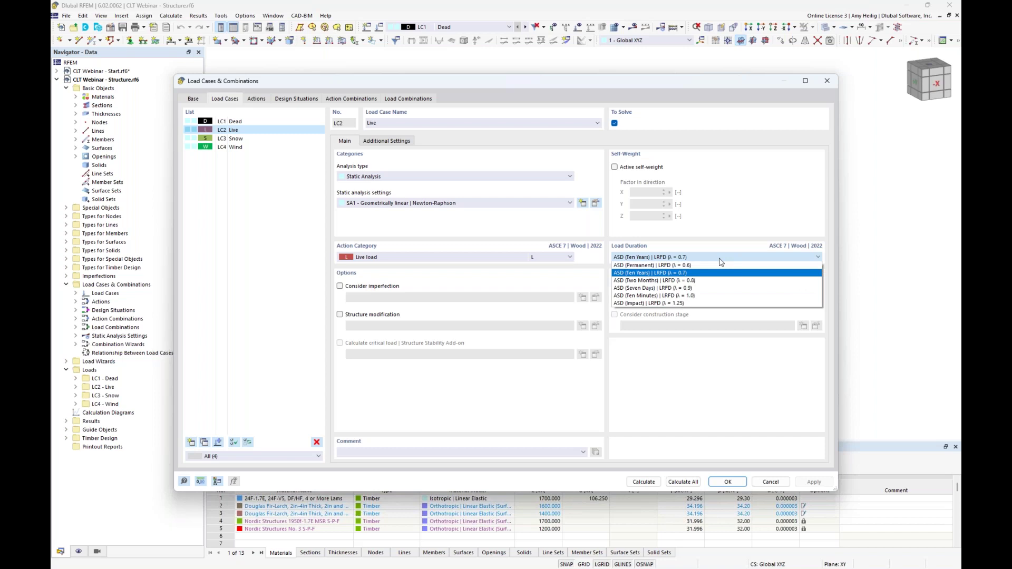
{"action": "left_click", "coordinate": [728, 247]}
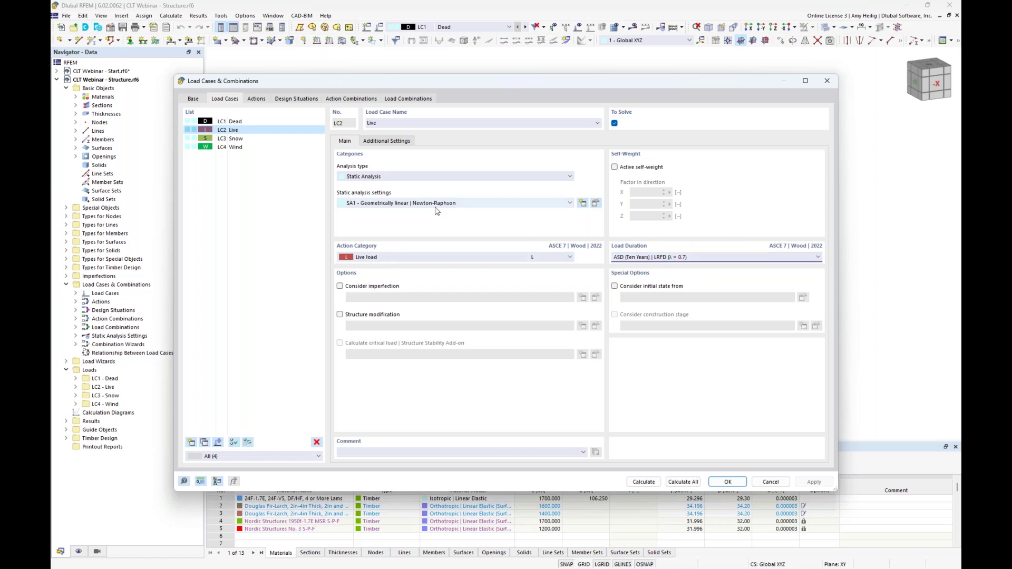
- Review the three design situations, including the combination rules of Section 2.4 (ASD), 1. to 7
{"action": "left_click", "coordinate": [298, 100]}
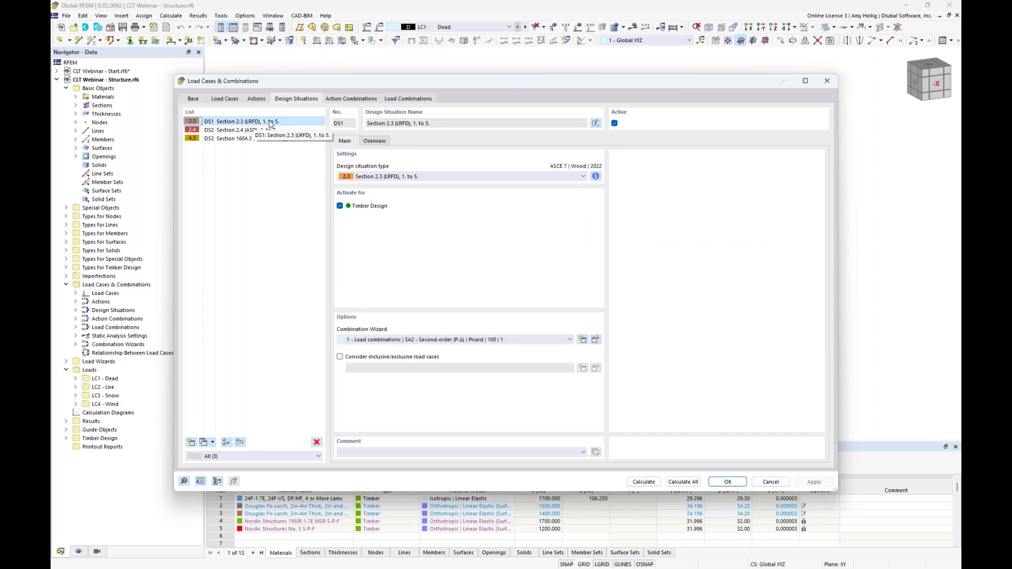
{"action": "left_click", "coordinate": [247, 132]}
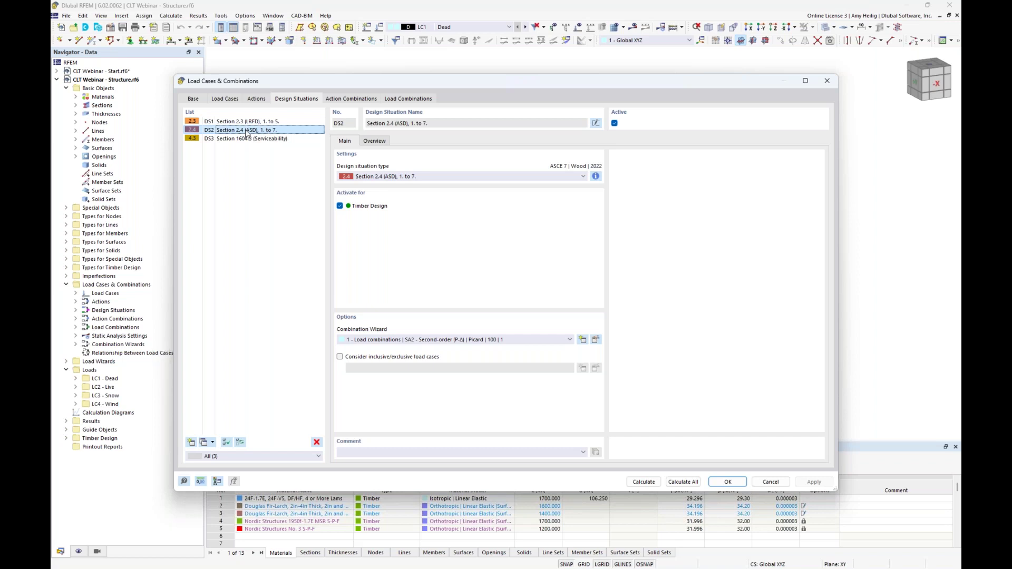
{"action": "left_click", "coordinate": [596, 176]}
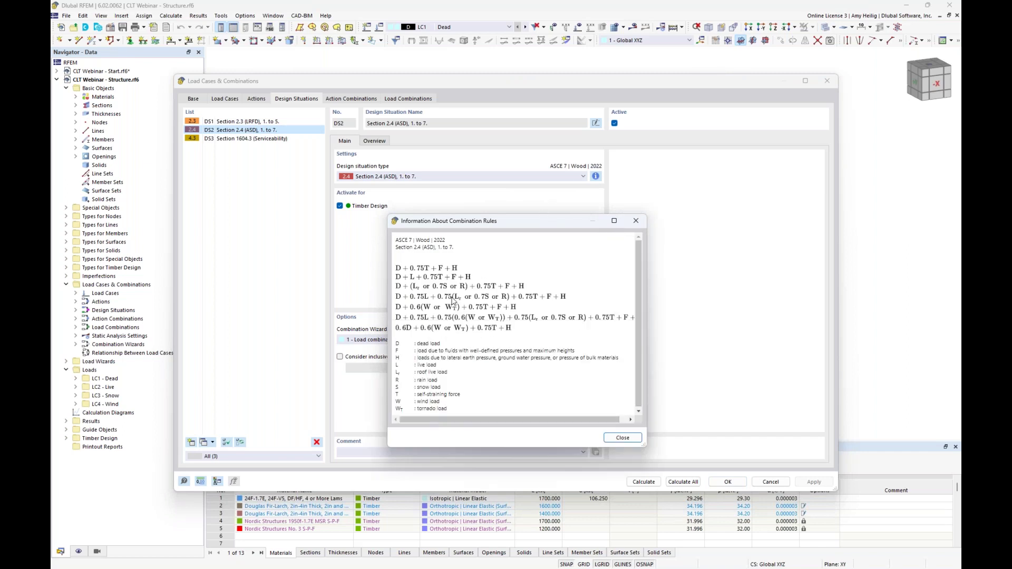
{"action": "left_click", "coordinate": [635, 221]}
{"action": "left_click", "coordinate": [298, 138]}
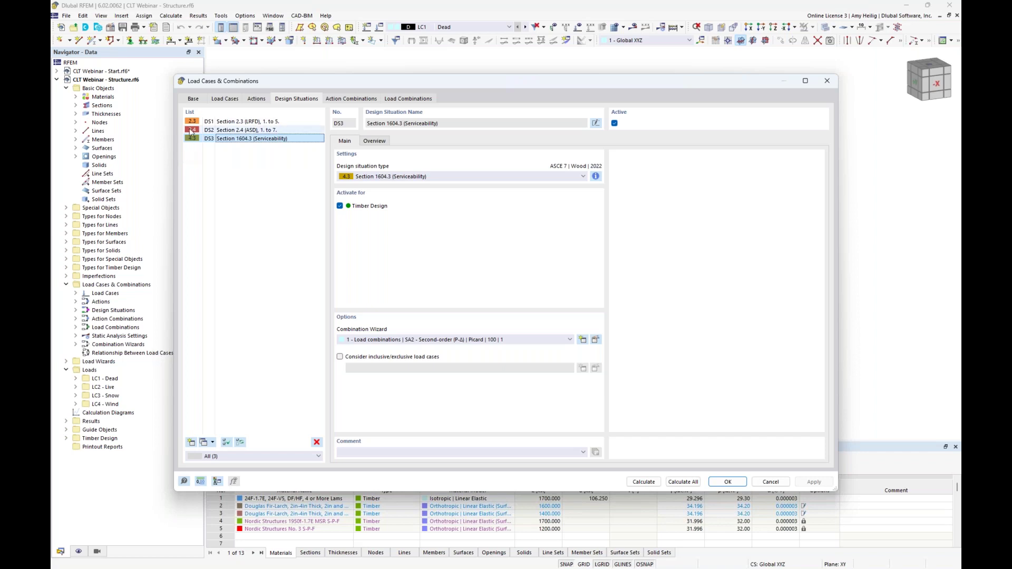
- Review the available standard groups and editions for the combination wizard, keeping ASCE 7 | Wood and 2022
{"action": "left_click", "coordinate": [193, 98]}
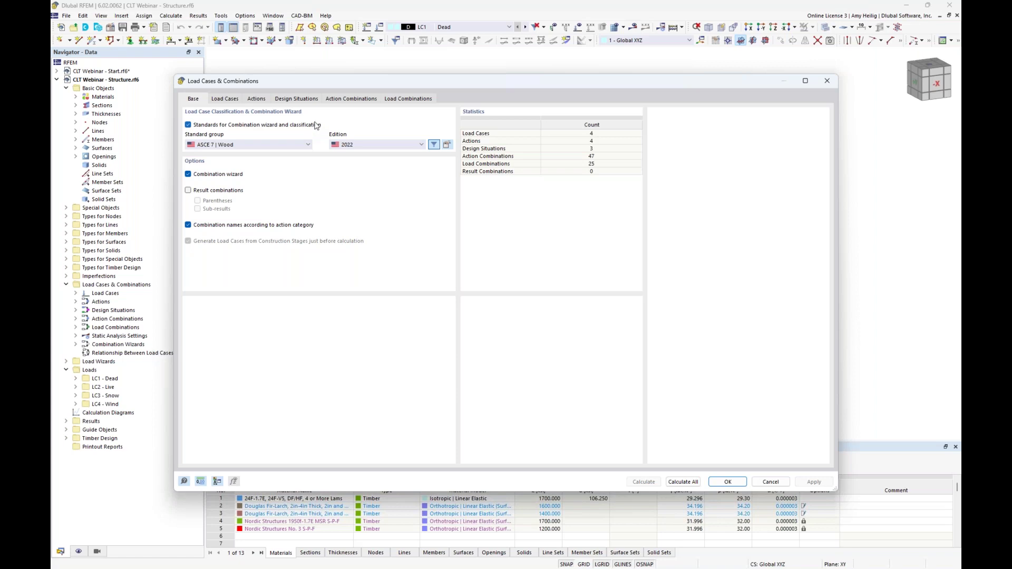
{"action": "left_click", "coordinate": [240, 145]}
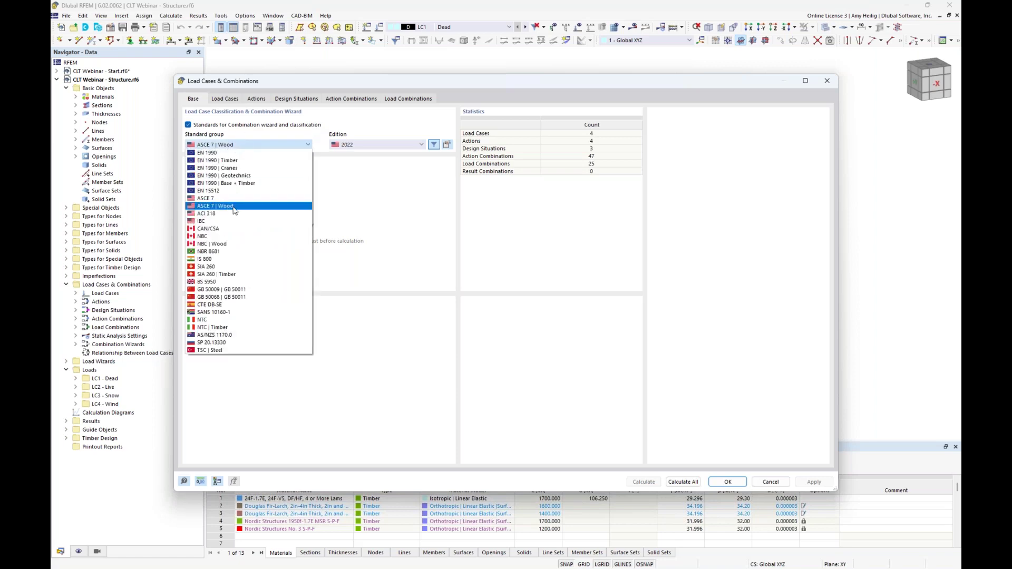
{"action": "left_click", "coordinate": [345, 206]}
{"action": "left_click", "coordinate": [366, 146]}
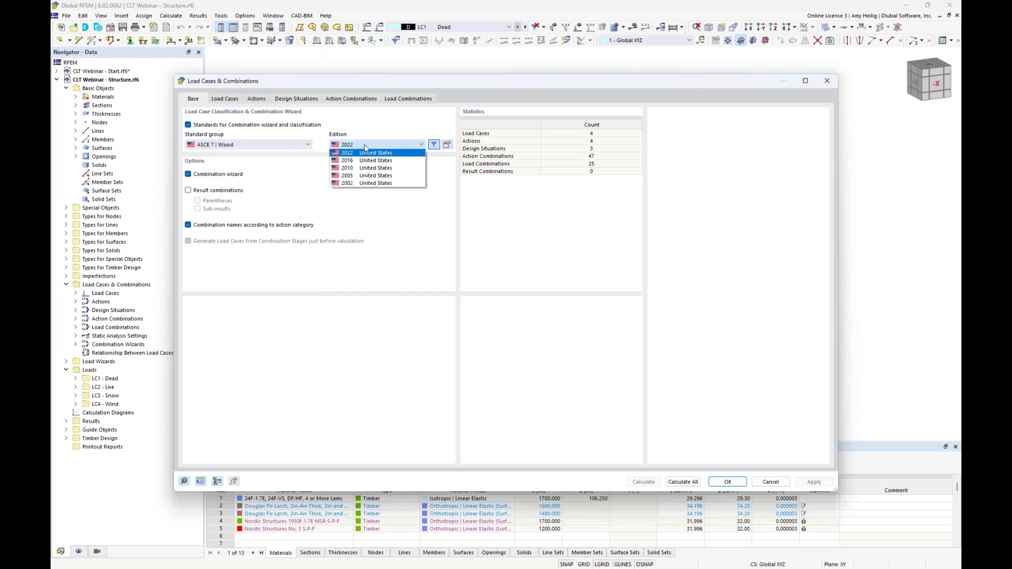
{"action": "left_click", "coordinate": [436, 175]}
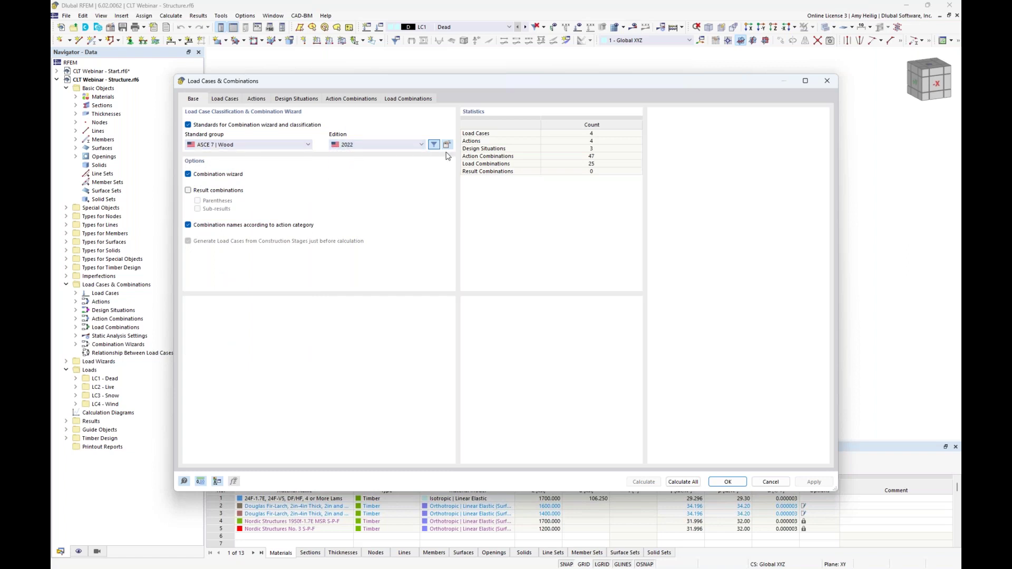
- Open the ASCE 7 | Wood 2022 partial factor settings and view the creep factor options for wood structures
{"action": "left_click", "coordinate": [447, 144]}
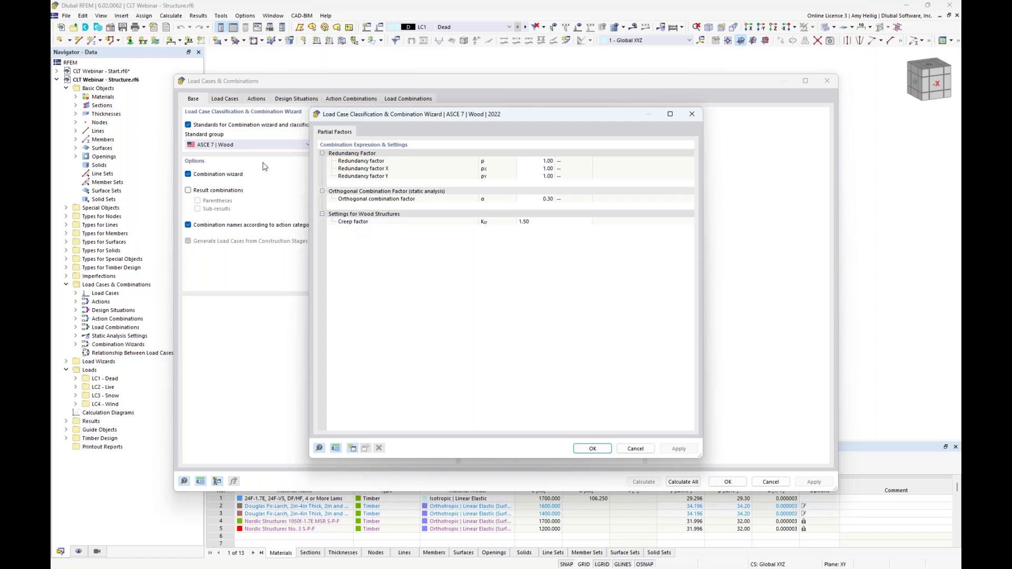
{"action": "left_click", "coordinate": [566, 222]}
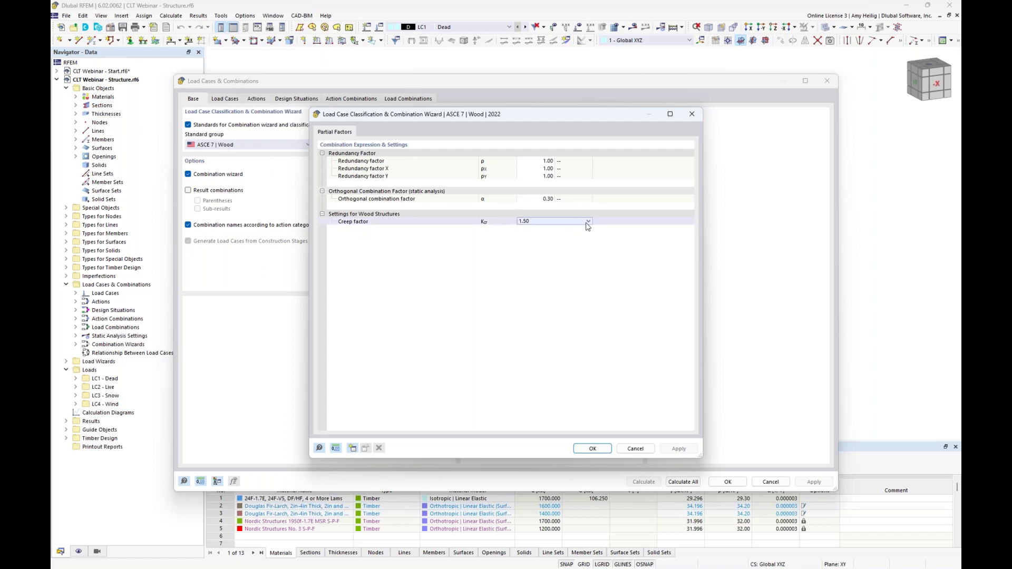
{"action": "left_click", "coordinate": [589, 225]}
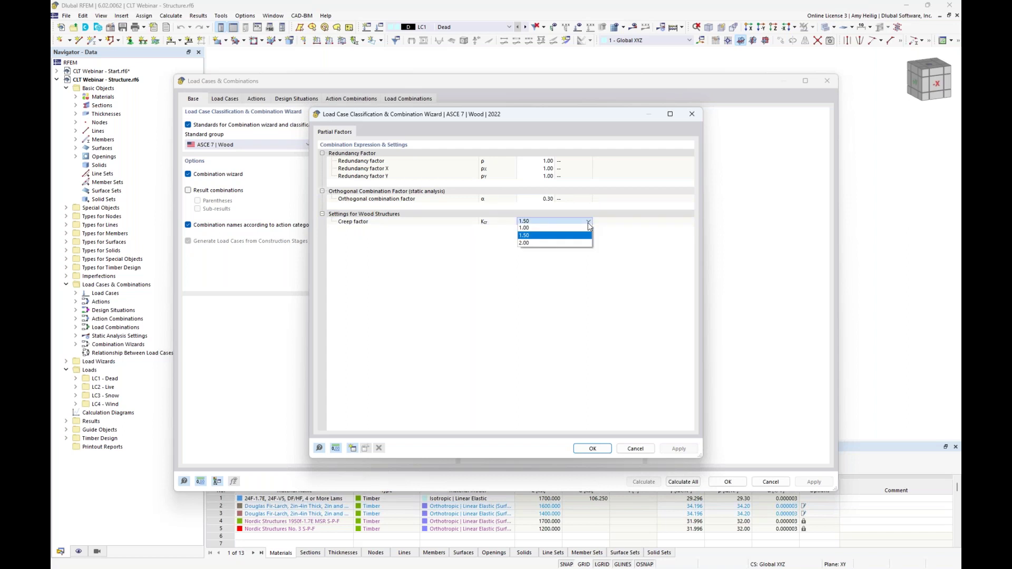
{"action": "key", "text": "super+Tab"}
{"action": "left_click", "coordinate": [547, 176]}
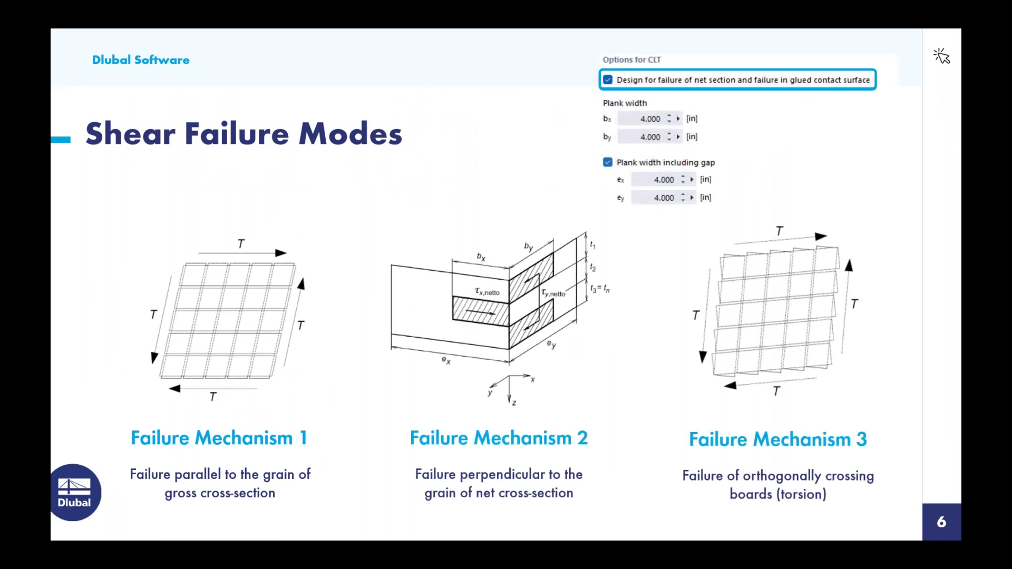
{"action": "key", "text": "Right"}
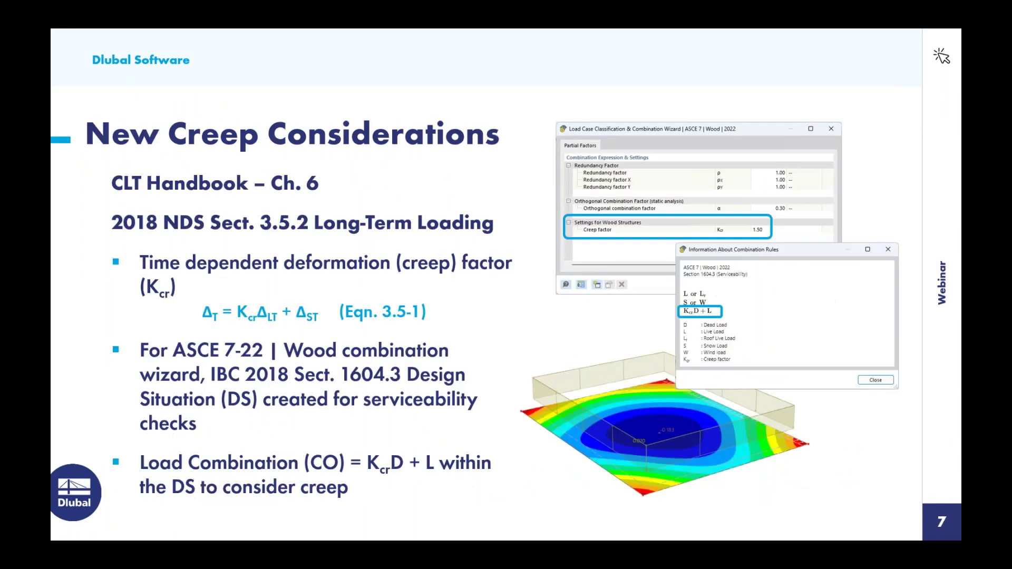
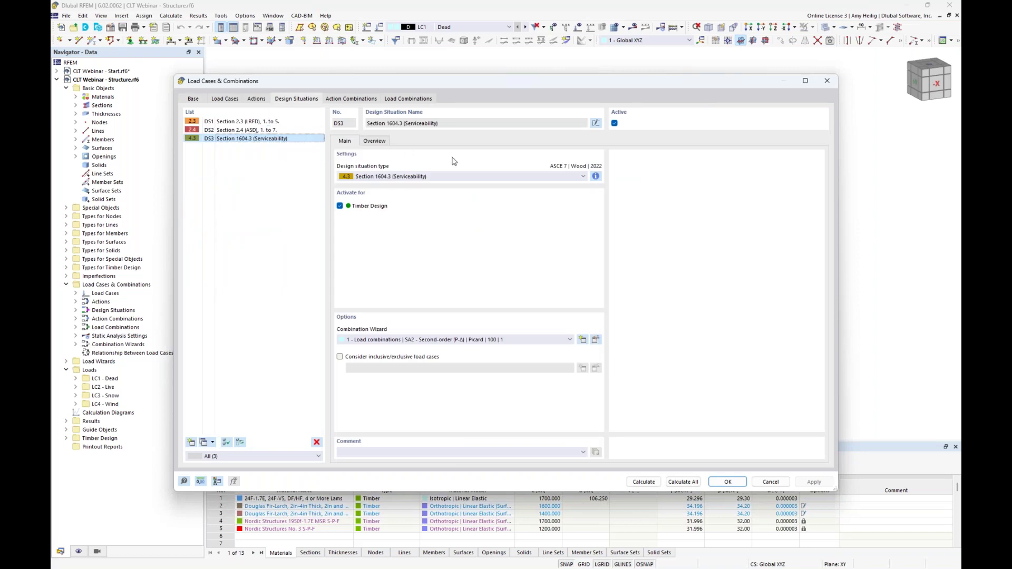
- Check the combination rules of the Section 1604.3 (Serviceability) design situation and deactivate the Section 2.4 (ASD) design situation
{"action": "left_click", "coordinate": [596, 176]}
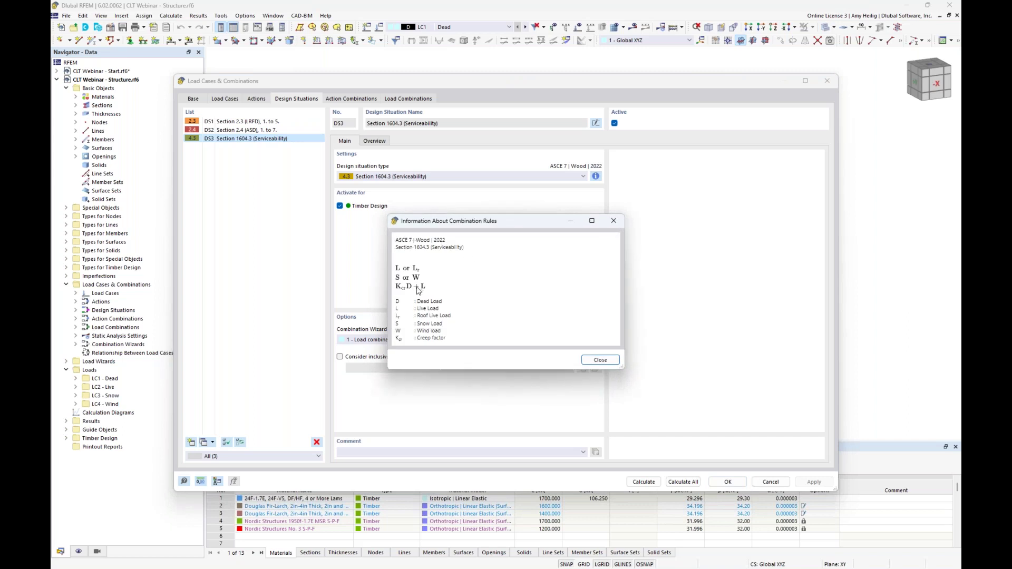
{"action": "left_click", "coordinate": [614, 221]}
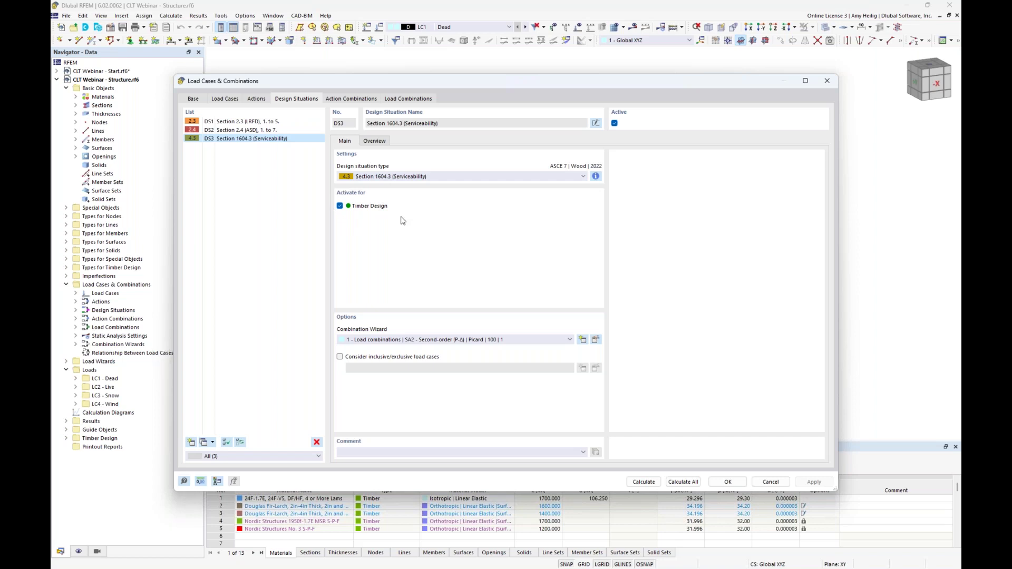
{"action": "left_click", "coordinate": [271, 122]}
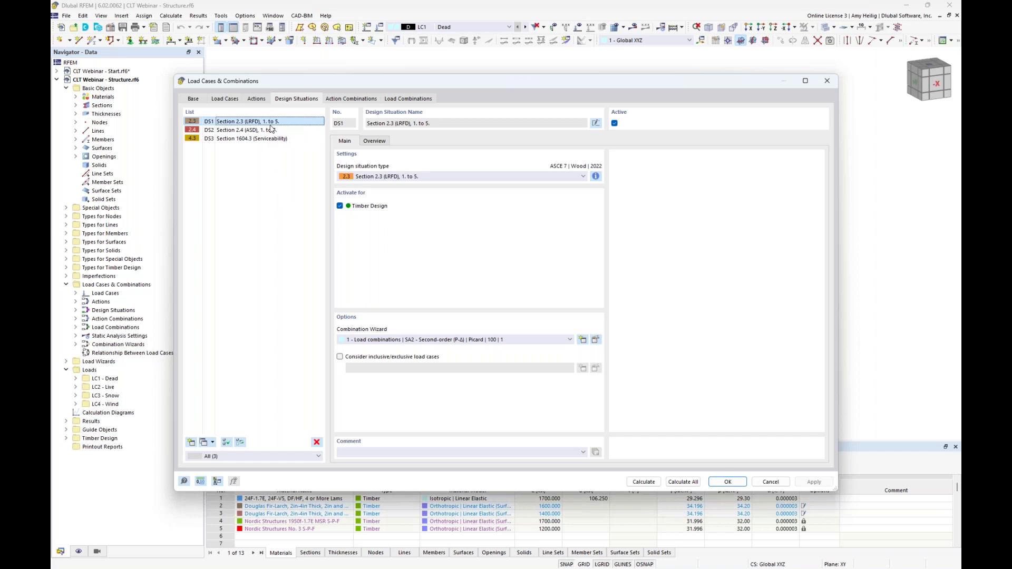
{"action": "left_click", "coordinate": [271, 130]}
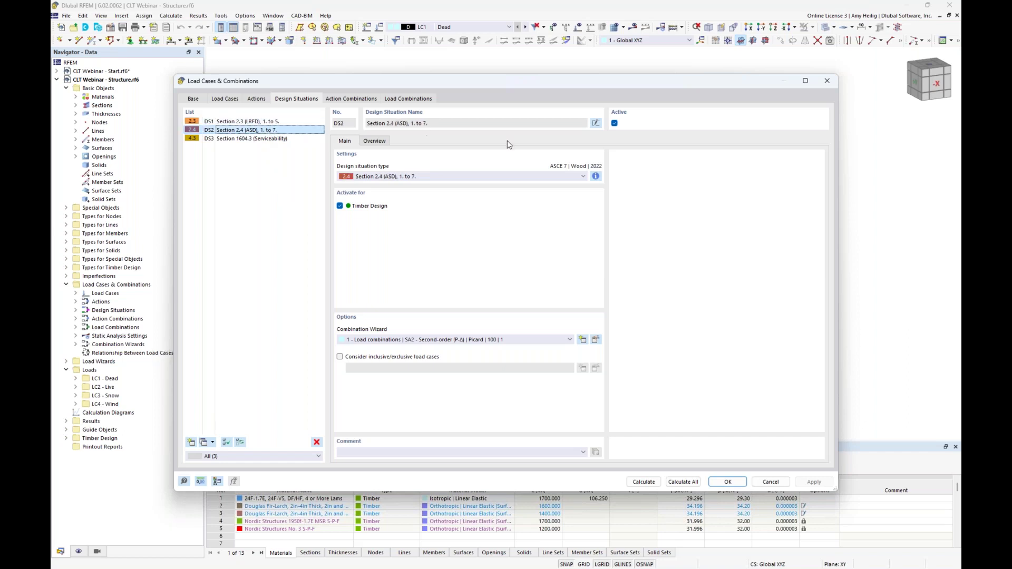
{"action": "left_click", "coordinate": [615, 123]}
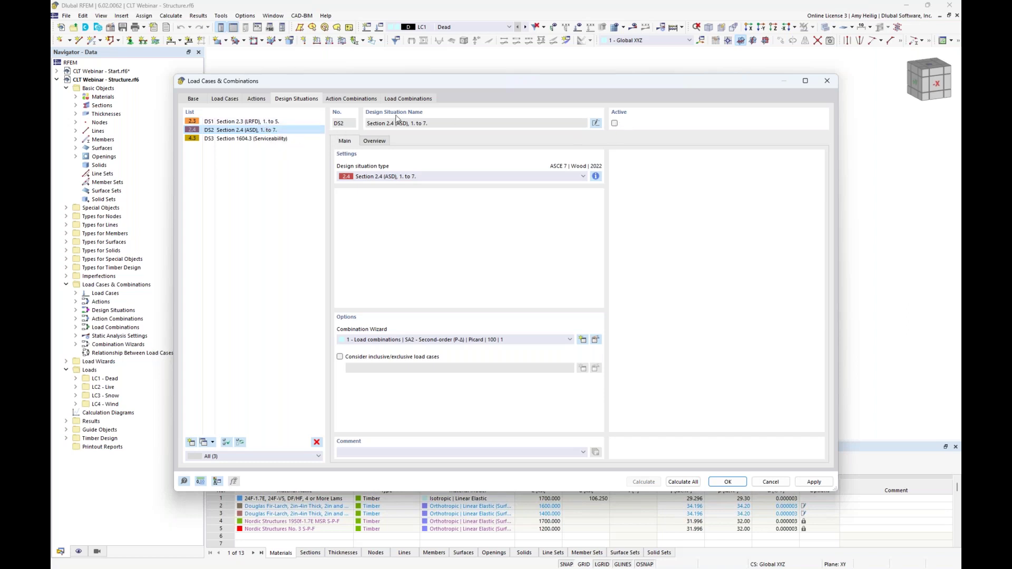
{"action": "left_click", "coordinate": [256, 139]}
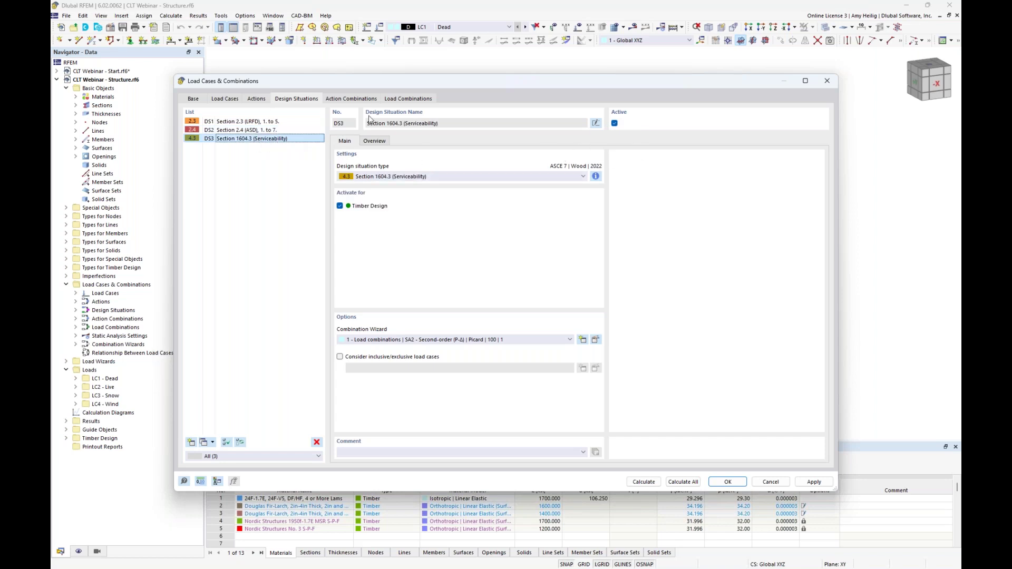
- Review the load cases and factors assigned to load combinations CO24 and CO25, and accept the load case and combination settings
{"action": "left_click", "coordinate": [409, 100]}
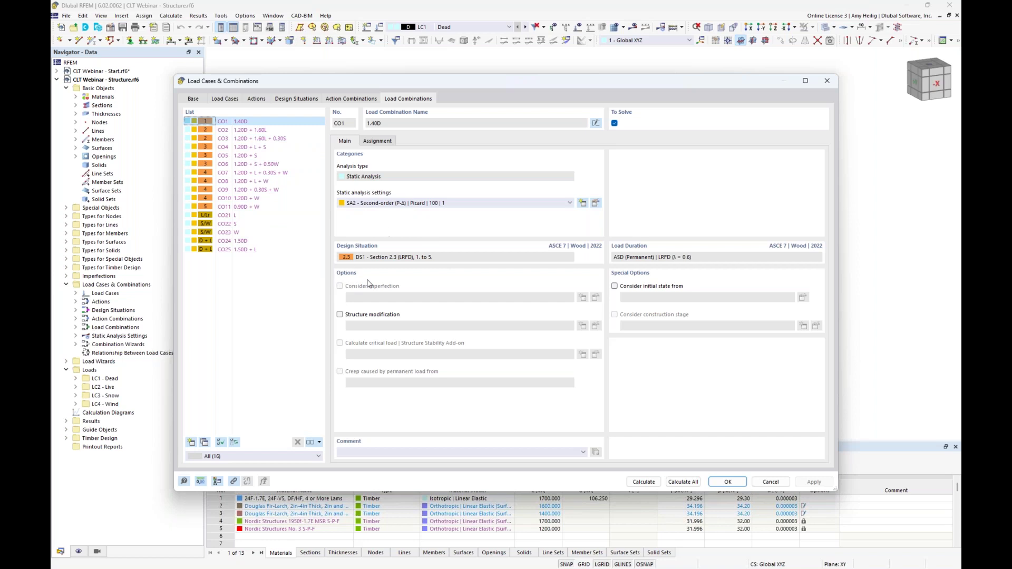
{"action": "left_click", "coordinate": [248, 218]}
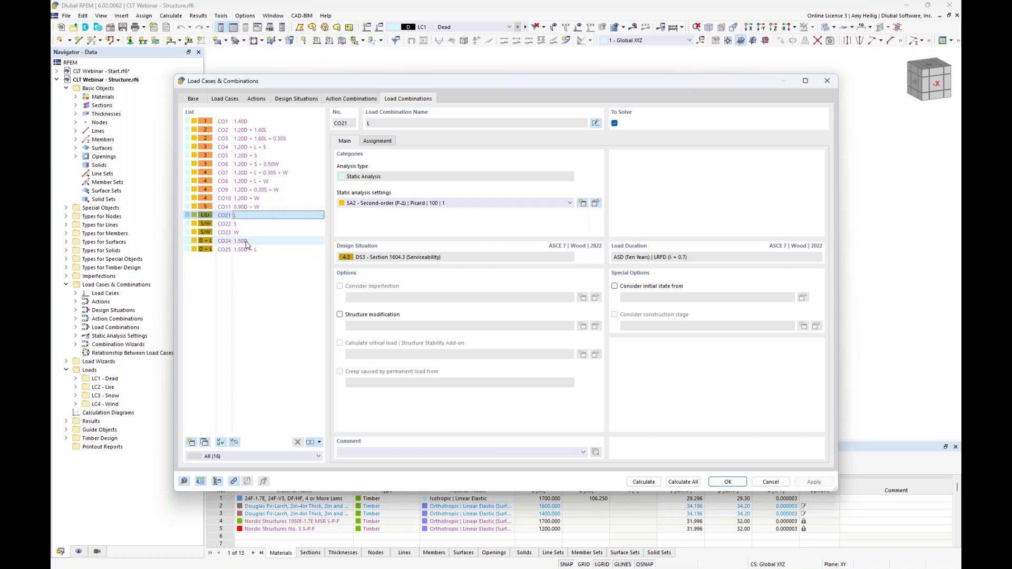
{"action": "left_click", "coordinate": [247, 243]}
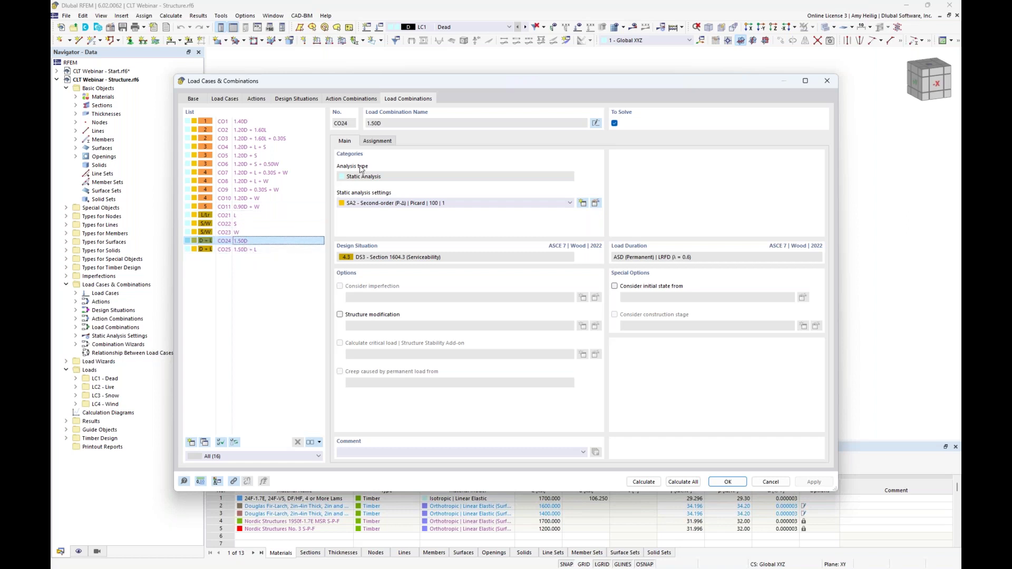
{"action": "left_click", "coordinate": [378, 142]}
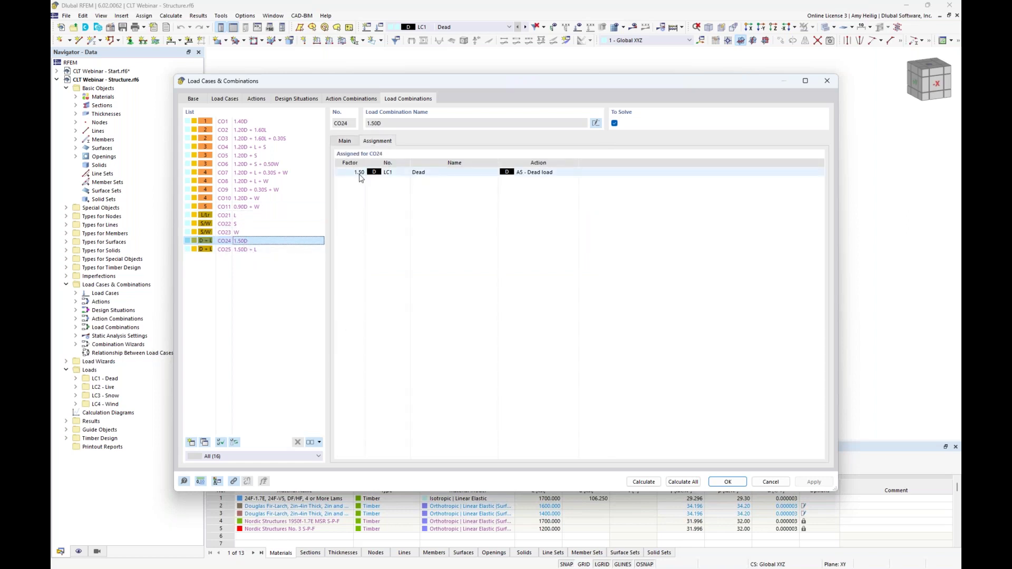
{"action": "left_click", "coordinate": [252, 251]}
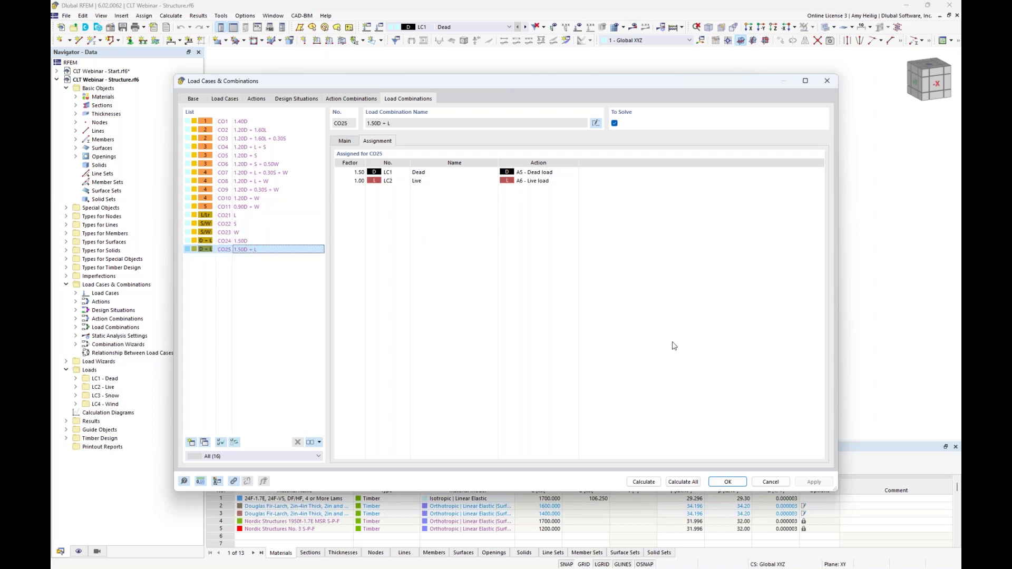
{"action": "left_click", "coordinate": [733, 483]}
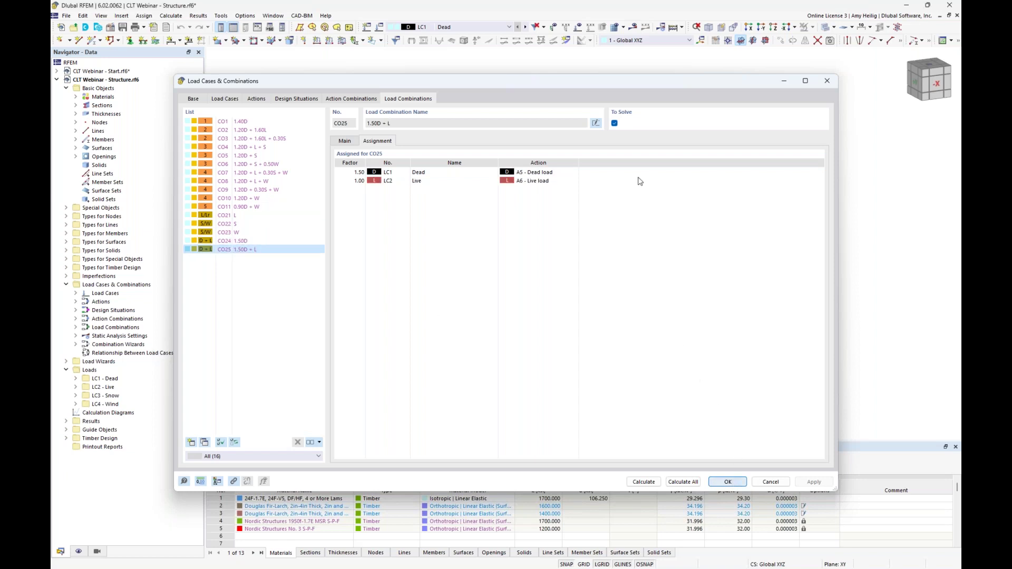
- Display the Dead load case on the model and inspect the settings of the roof surface load assigned to surface 4
{"action": "left_click", "coordinate": [461, 27]}
{"action": "scroll", "coordinate": [453, 79], "scroll_direction": "up", "scroll_amount": 5}
{"action": "left_click", "coordinate": [448, 33]}
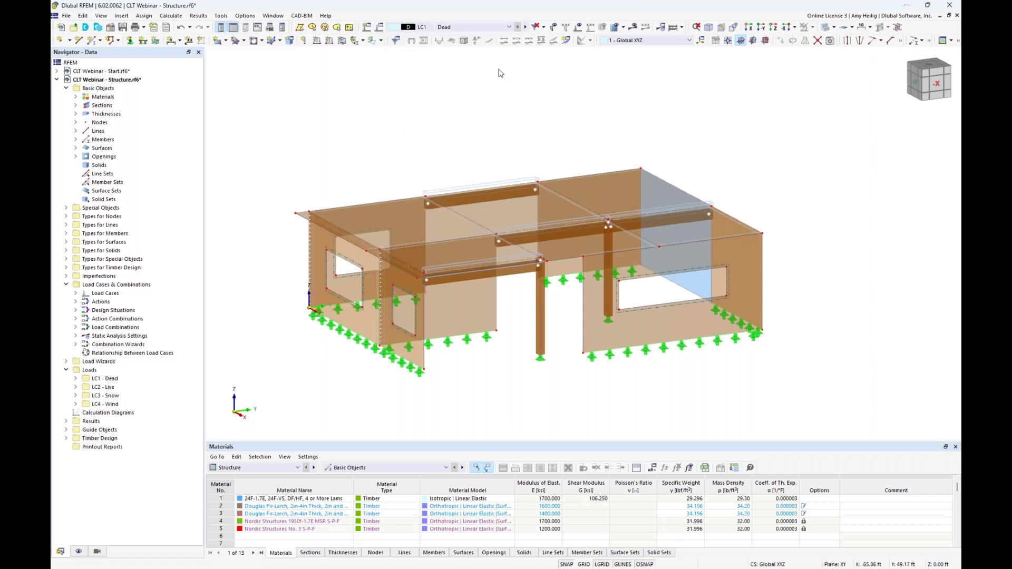
{"action": "middle_click_drag", "start_coordinate": [453, 168], "coordinate": [454, 128], "text": "ctrl"}
{"action": "scroll", "coordinate": [448, 159], "scroll_direction": "up", "scroll_amount": 1}
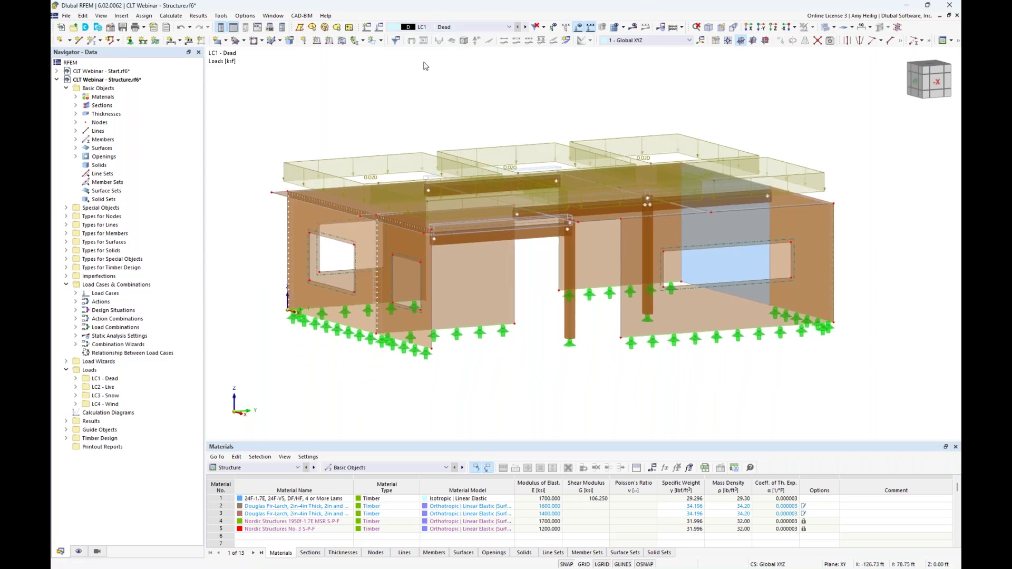
{"action": "double_click", "coordinate": [372, 115]}
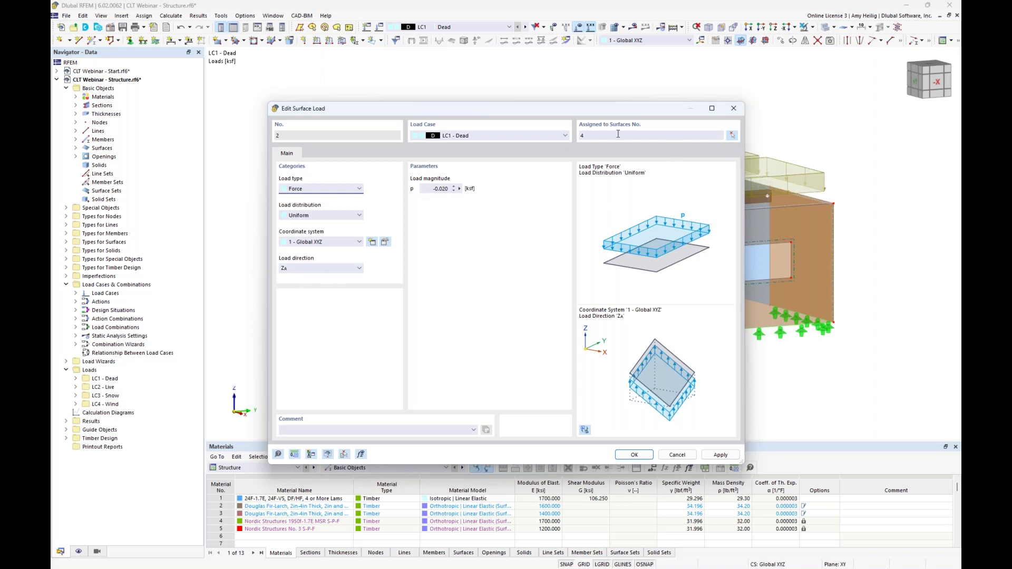
{"action": "left_click", "coordinate": [677, 454]}
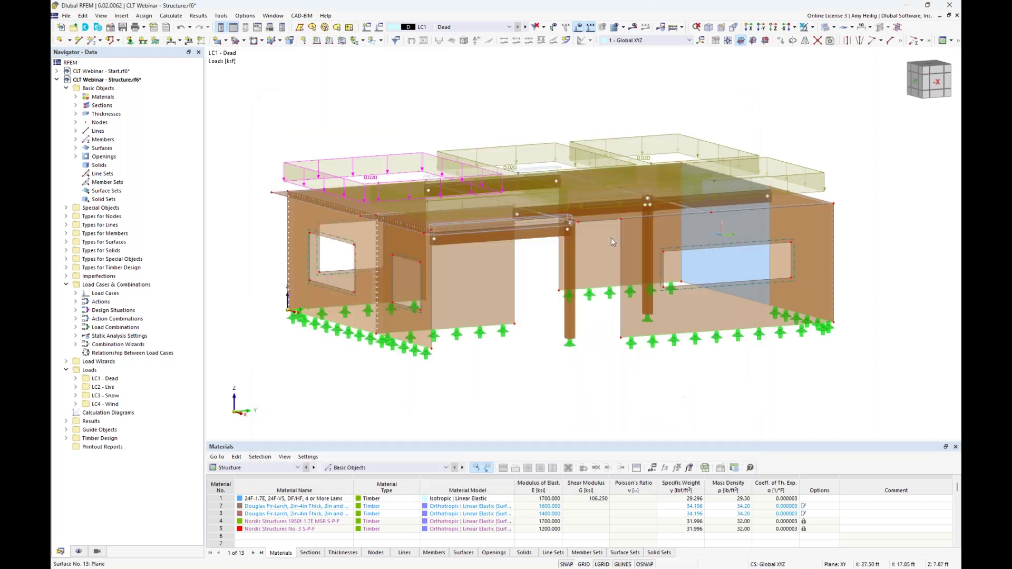
- Display the Live and Snow load cases in turn and examine their loads on the roof surfaces
{"action": "left_click", "coordinate": [526, 28]}
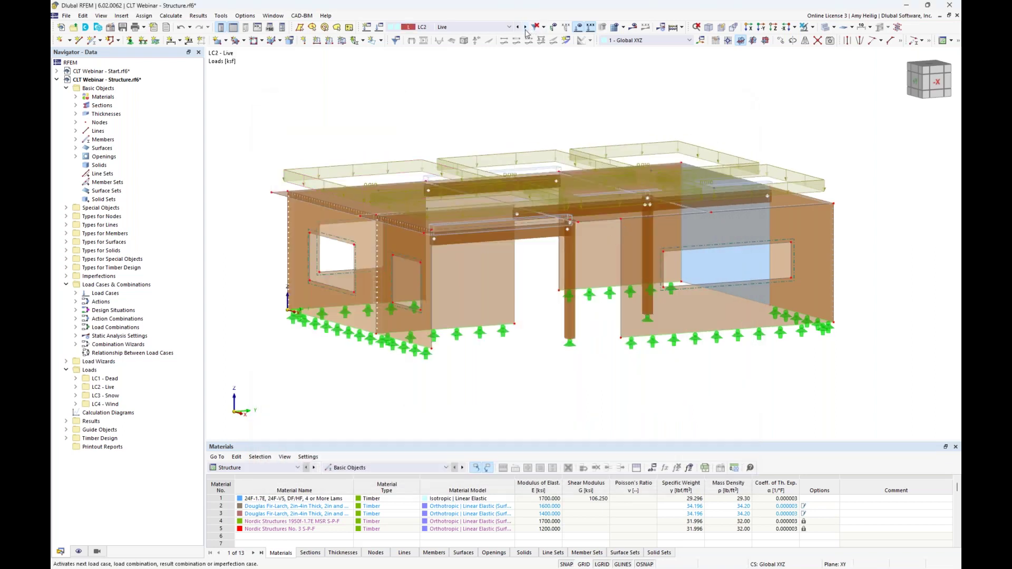
{"action": "middle_click_drag", "start_coordinate": [439, 120], "coordinate": [440, 112], "text": "ctrl"}
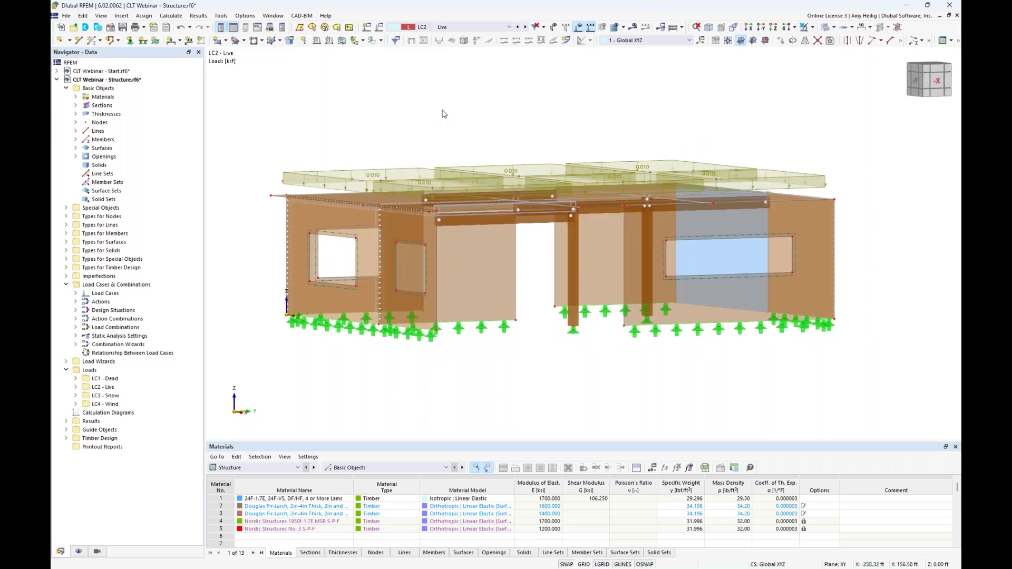
{"action": "left_click", "coordinate": [526, 27]}
{"action": "middle_click_drag", "start_coordinate": [592, 108], "coordinate": [535, 107], "text": "ctrl"}
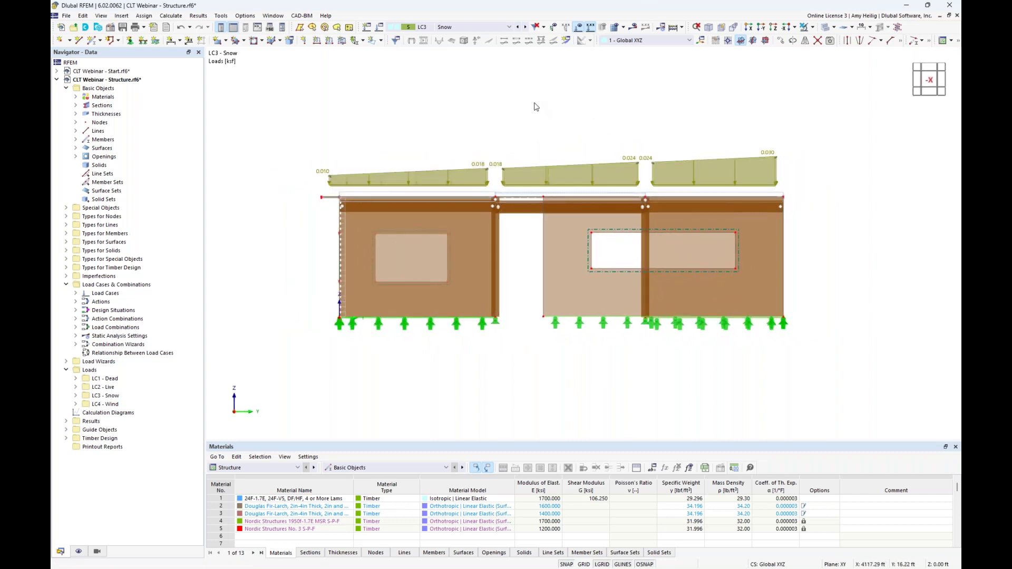
- Select the Snow loads above the roof and inspect the surface load's distribution, magnitudes and reference nodes without changing them
{"action": "left_click_drag", "start_coordinate": [294, 105], "coordinate": [840, 193]}
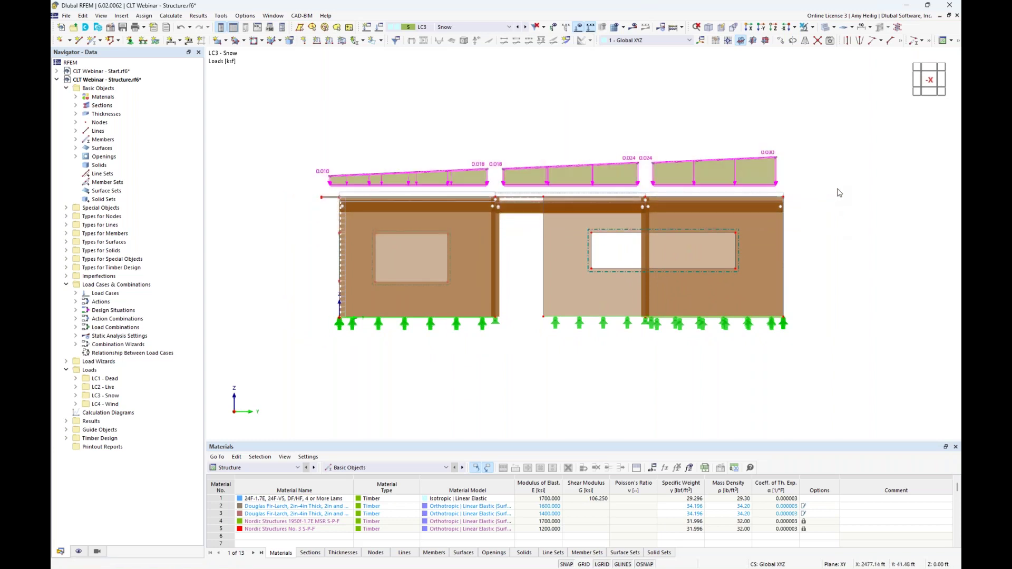
{"action": "double_click", "coordinate": [768, 154]}
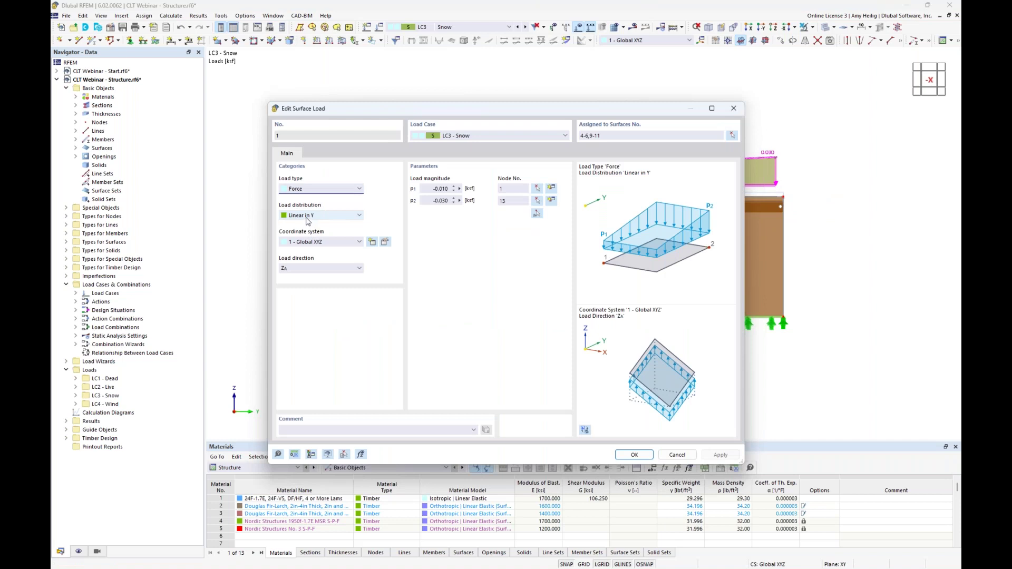
{"action": "left_click_drag", "start_coordinate": [416, 111], "coordinate": [430, 260]}
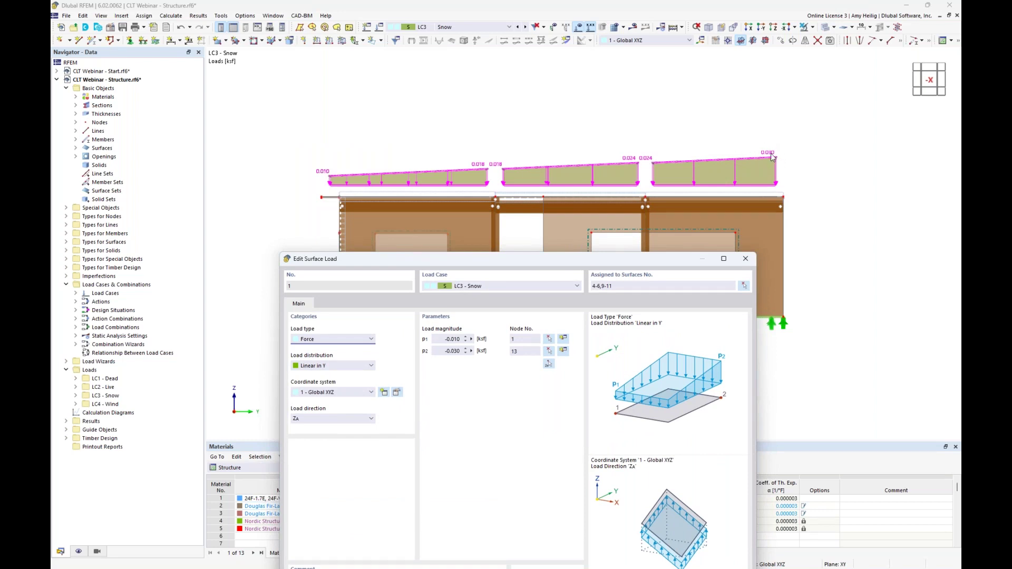
{"action": "left_click_drag", "start_coordinate": [650, 264], "coordinate": [651, 103]}
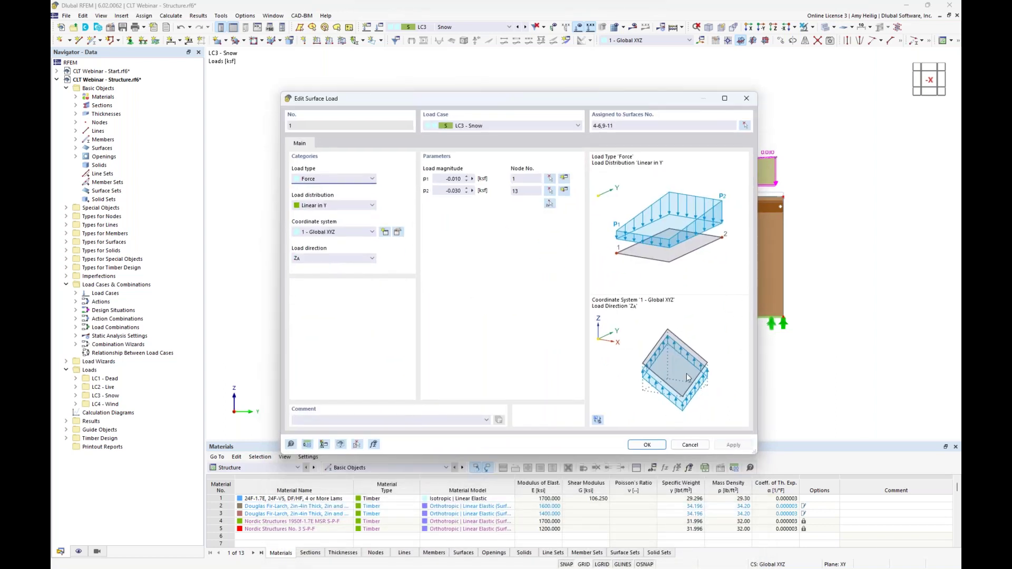
{"action": "left_click", "coordinate": [690, 445]}
- Display the Wind load case with the model in wireframe and examine the loads on the two end walls
{"action": "left_click", "coordinate": [526, 28]}
{"action": "middle_click_drag", "start_coordinate": [498, 108], "coordinate": [529, 138], "text": "ctrl"}
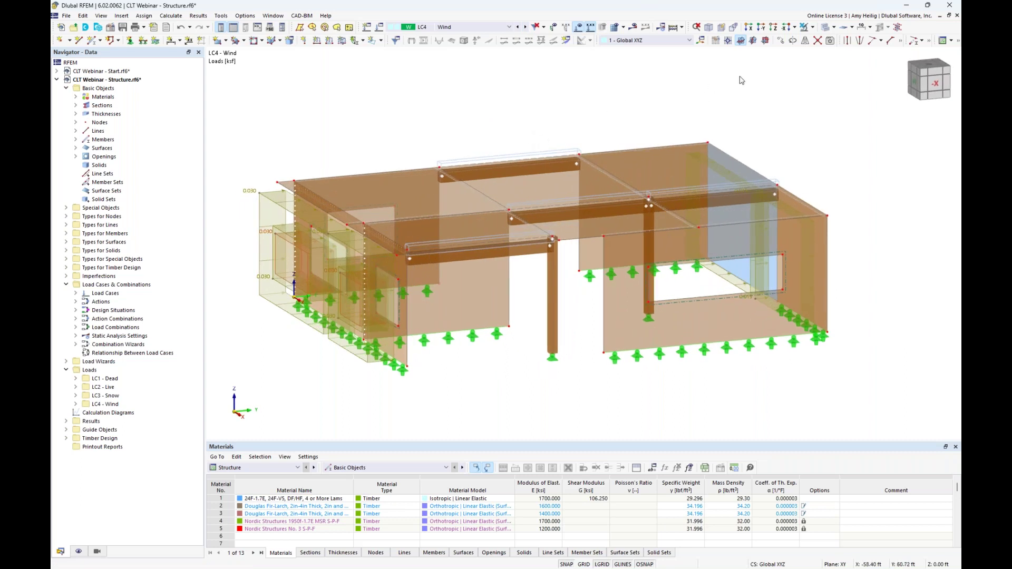
{"action": "left_click", "coordinate": [826, 27]}
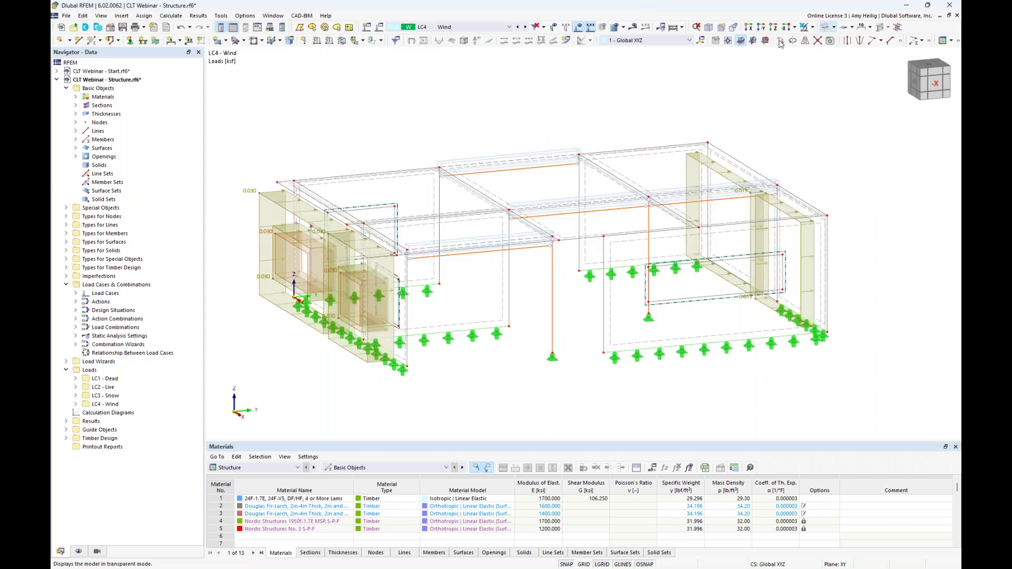
{"action": "middle_click_drag", "start_coordinate": [272, 196], "coordinate": [308, 192]}
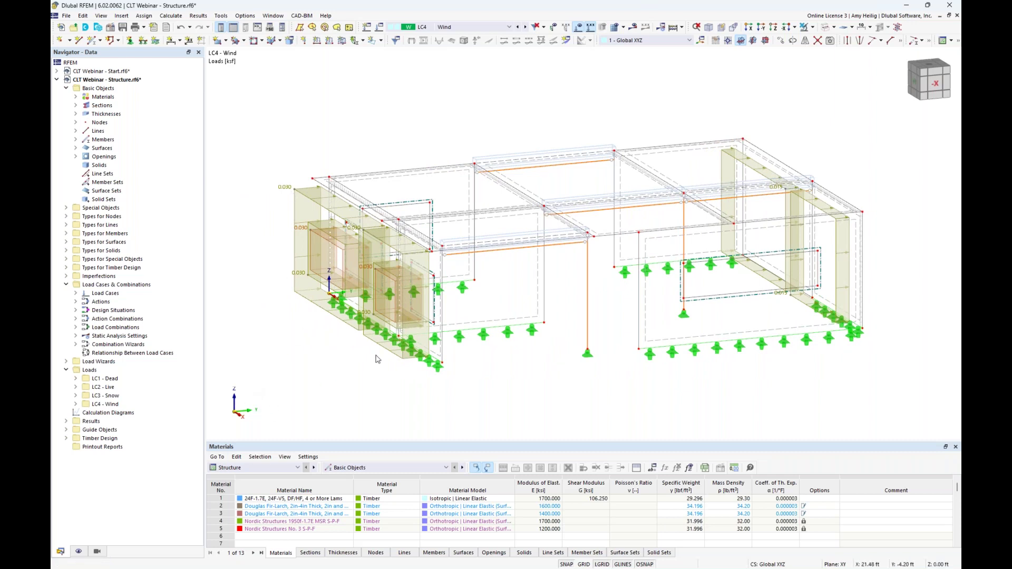
{"action": "middle_click_drag", "start_coordinate": [874, 289], "coordinate": [753, 307]}
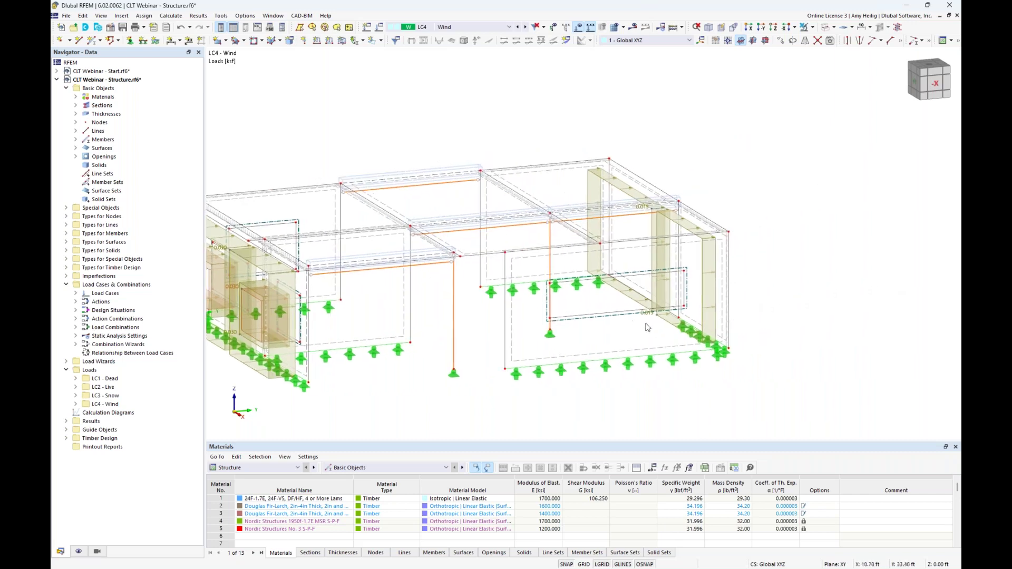
{"action": "middle_click_drag", "start_coordinate": [654, 331], "coordinate": [679, 296], "text": "ctrl"}
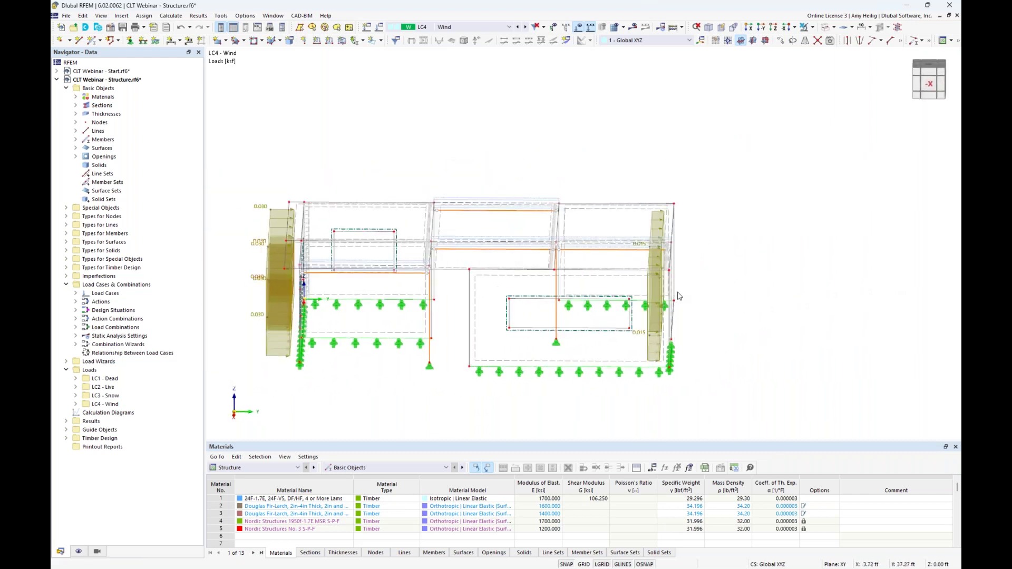
- Return to the transparent model display and examine the wind load around surface 22 and the opposite end wall
{"action": "left_click", "coordinate": [826, 27]}
{"action": "left_click", "coordinate": [826, 27]}
{"action": "middle_click_drag", "start_coordinate": [780, 236], "coordinate": [681, 334], "text": "ctrl"}
{"action": "scroll", "coordinate": [680, 335], "scroll_direction": "up", "scroll_amount": 6}
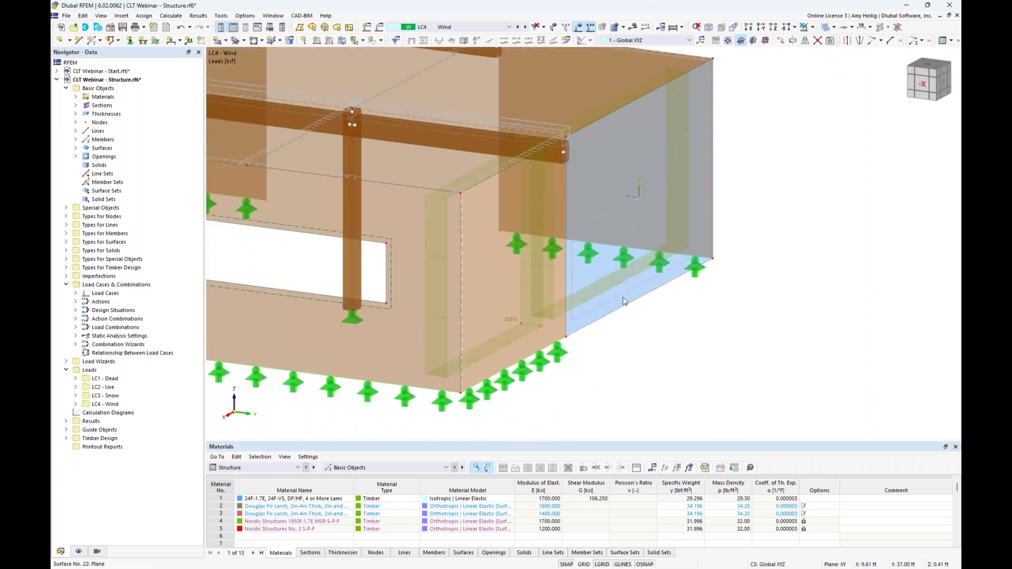
{"action": "mouse_move", "coordinate": [614, 282]}
{"action": "scroll", "coordinate": [606, 374], "scroll_direction": "down", "scroll_amount": 3}
{"action": "middle_click_drag", "start_coordinate": [524, 405], "coordinate": [726, 365], "text": "ctrl"}
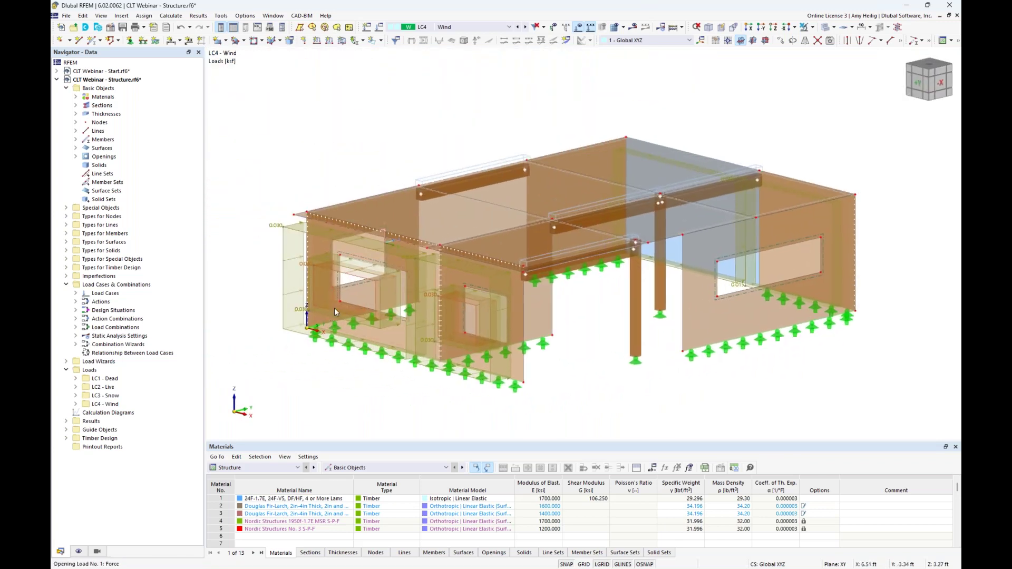
- Find the New Opening Load command and inspect the wind load assigned to opening 2, leaving its settings as they are
{"action": "scroll", "coordinate": [336, 305], "scroll_direction": "up", "scroll_amount": 2}
{"action": "scroll", "coordinate": [358, 311], "scroll_direction": "up", "scroll_amount": 1}
{"action": "middle_click_drag", "start_coordinate": [378, 318], "coordinate": [393, 286]}
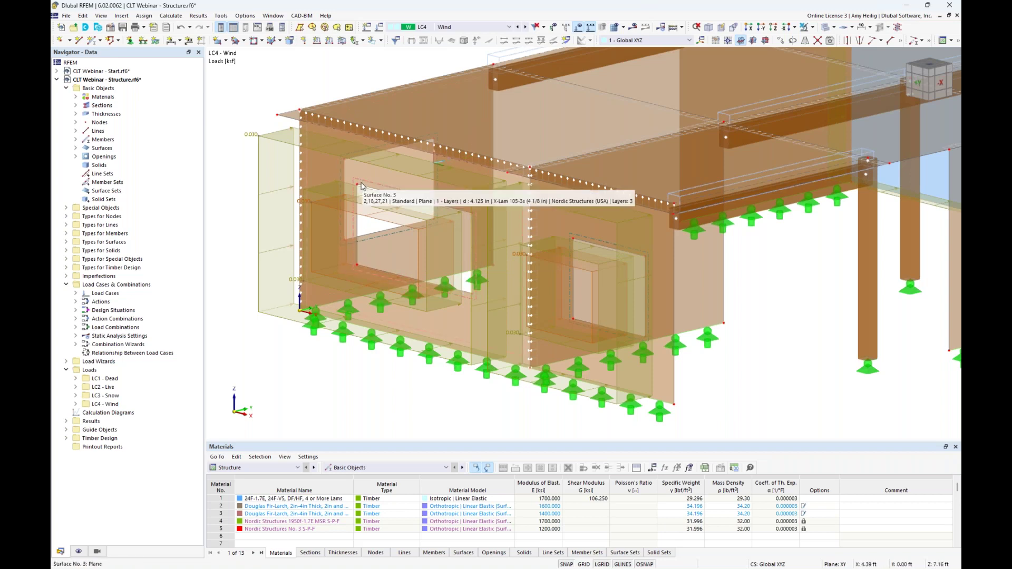
{"action": "left_click", "coordinate": [382, 41]}
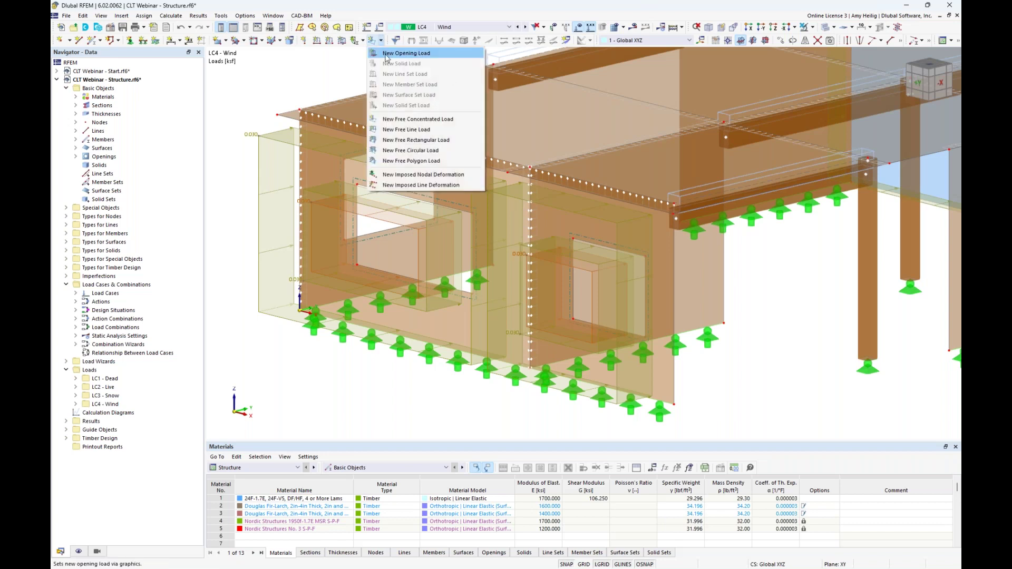
{"action": "left_click", "coordinate": [386, 54]}
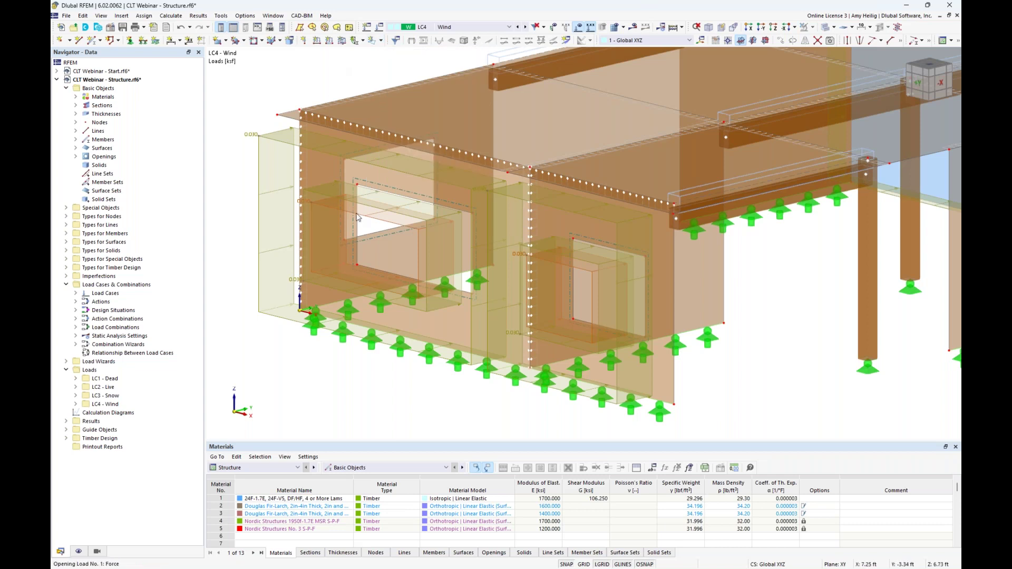
{"action": "left_click", "coordinate": [361, 218]}
{"action": "double_click", "coordinate": [363, 217]}
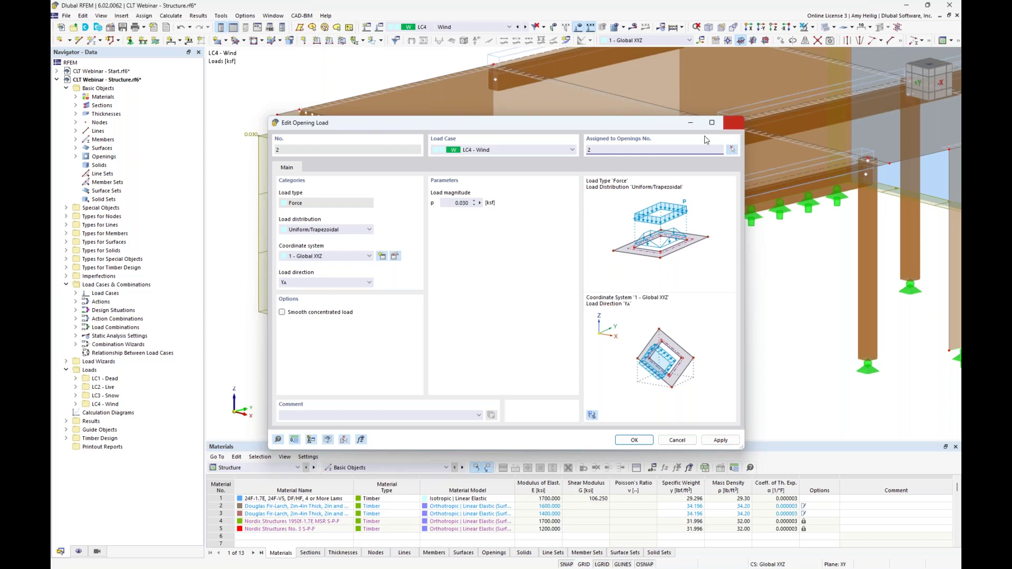
{"action": "left_click", "coordinate": [732, 150]}
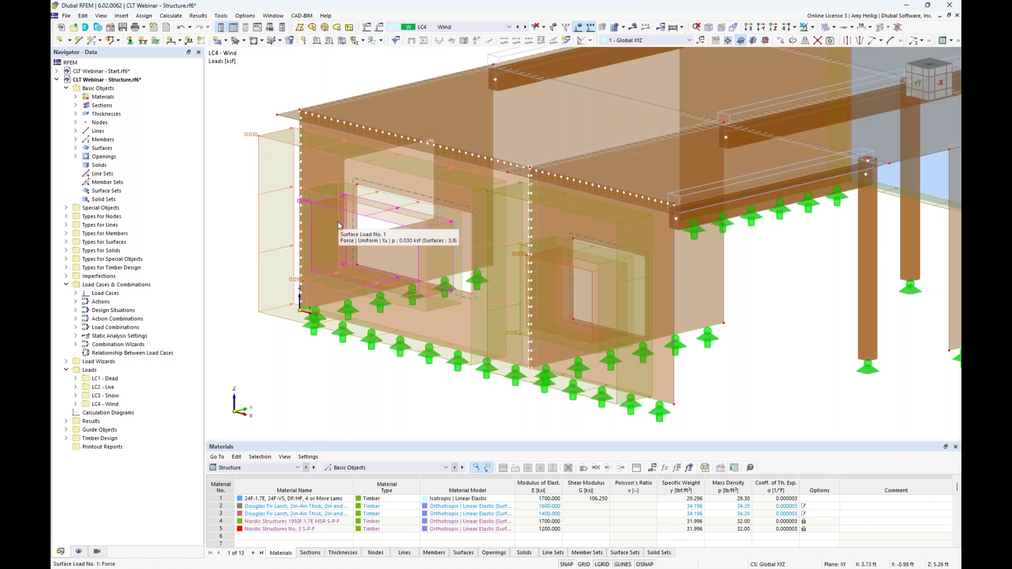
{"action": "left_click", "coordinate": [361, 213]}
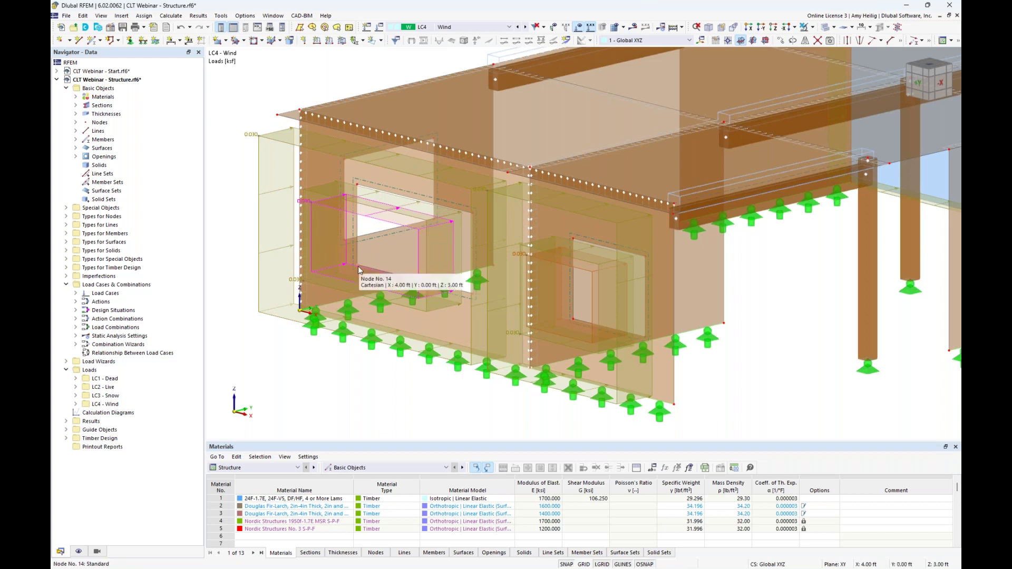
- Display load combination CO2 (1.20D + 1.60L) on the whole structure with the model in wireframe
{"action": "scroll", "coordinate": [717, 356], "scroll_direction": "down", "scroll_amount": 2}
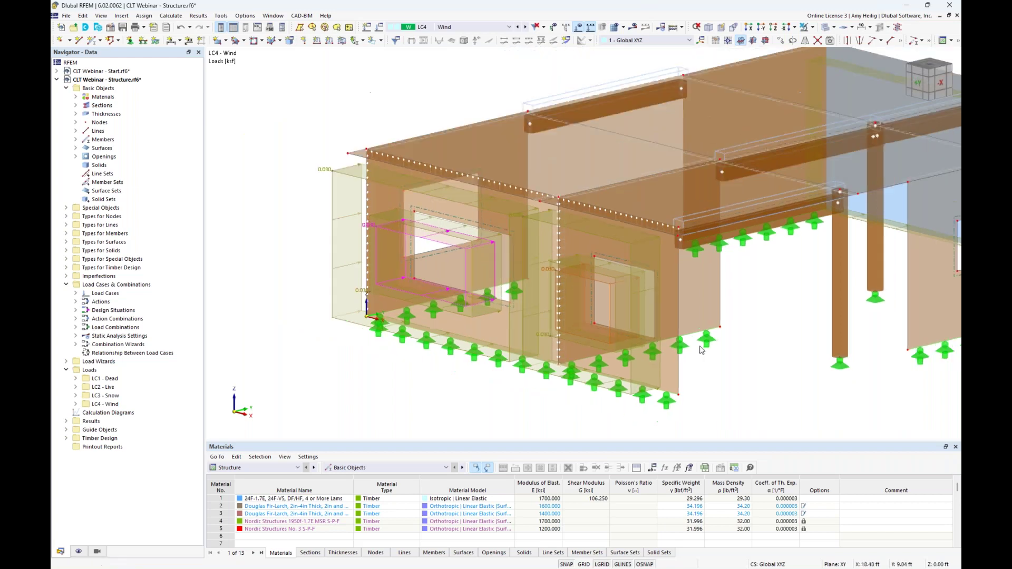
{"action": "middle_click_drag", "start_coordinate": [745, 371], "coordinate": [648, 355]}
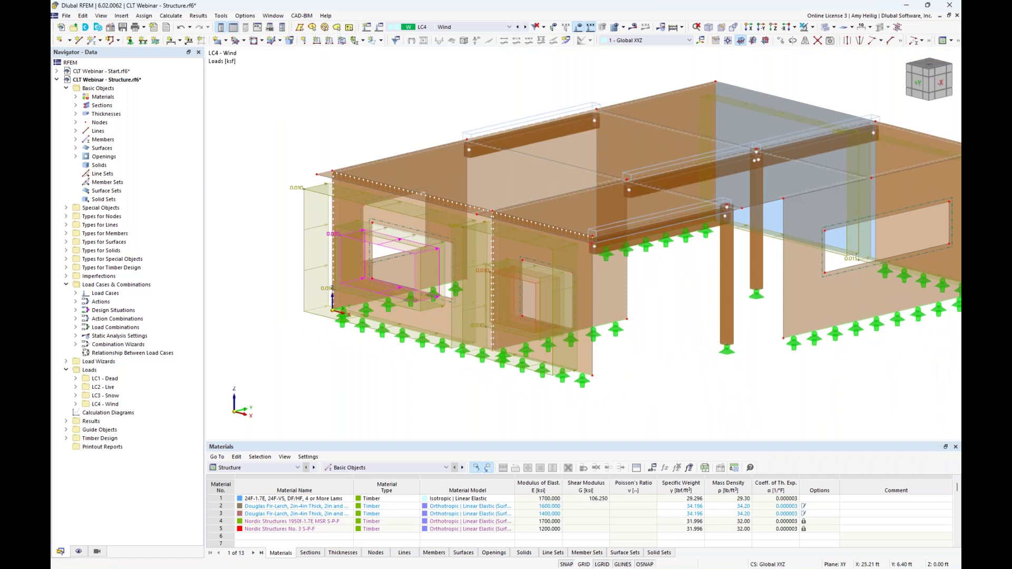
{"action": "scroll", "coordinate": [659, 332], "scroll_direction": "down", "scroll_amount": 1}
{"action": "middle_click_drag", "start_coordinate": [659, 332], "coordinate": [572, 83]}
{"action": "left_click", "coordinate": [509, 27]}
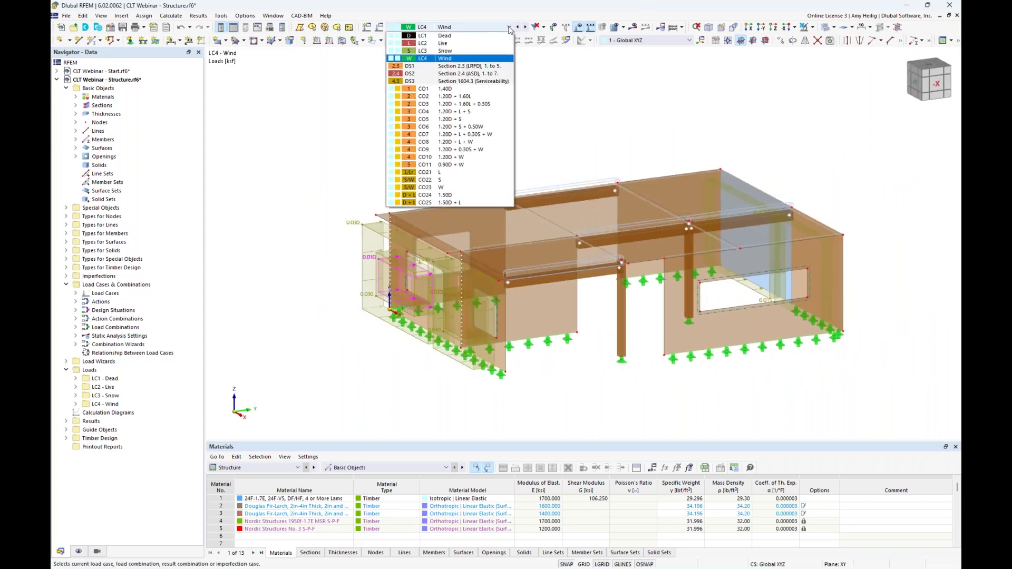
{"action": "left_click", "coordinate": [477, 97]}
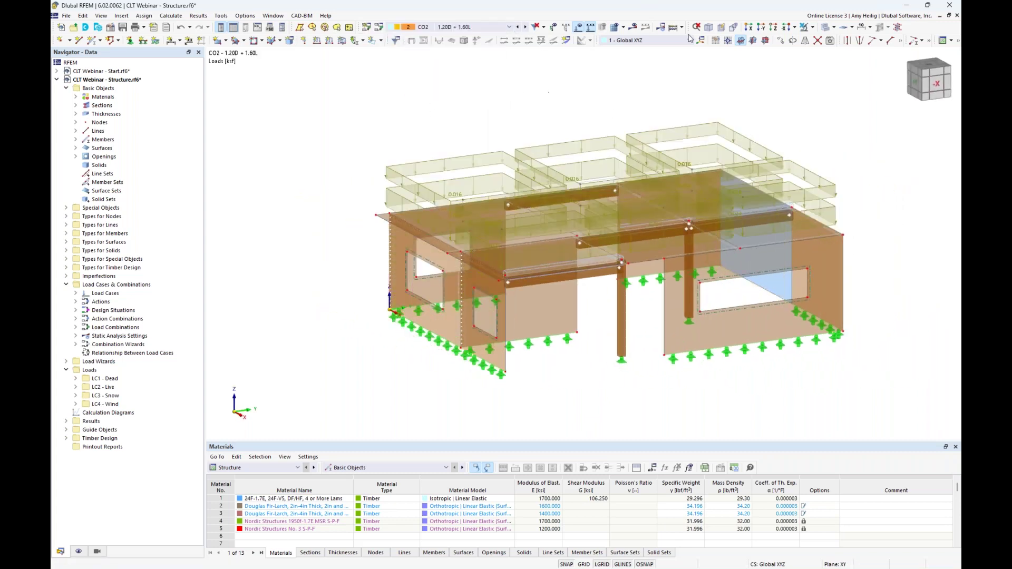
{"action": "left_click", "coordinate": [825, 27]}
{"action": "middle_click_drag", "start_coordinate": [668, 75], "coordinate": [626, 77]}
- Go through load combinations CO3 to CO7 one by one and examine their combined loads on the structure
{"action": "left_click", "coordinate": [525, 29]}
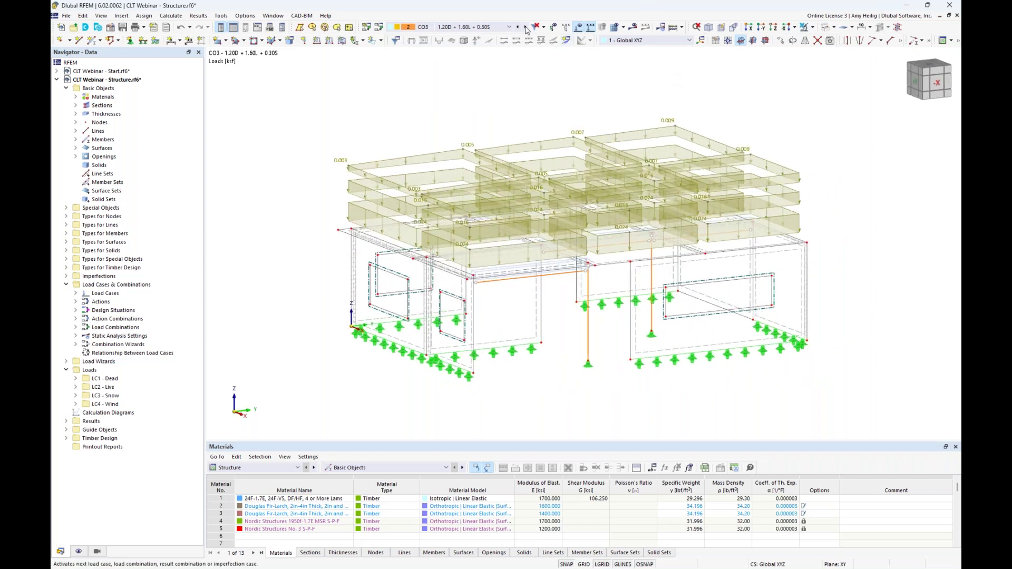
{"action": "left_click", "coordinate": [526, 27]}
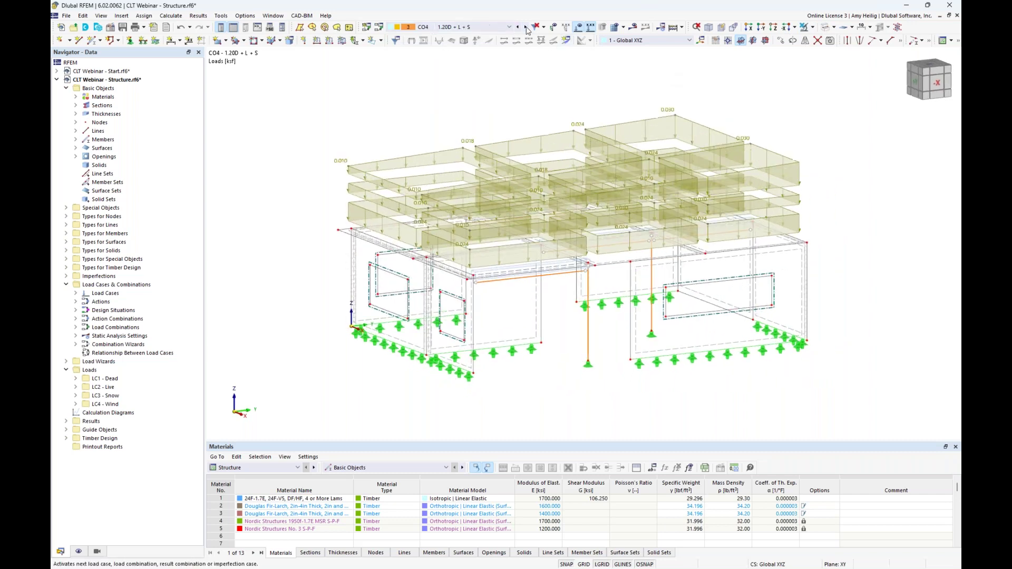
{"action": "left_click", "coordinate": [526, 27]}
{"action": "left_click", "coordinate": [526, 28]}
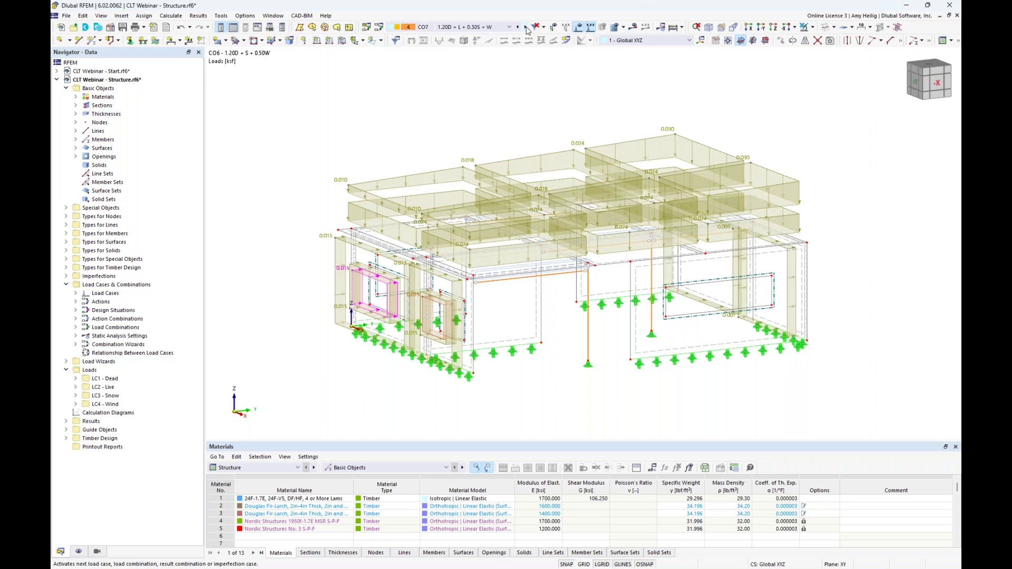
{"action": "left_click", "coordinate": [526, 29]}
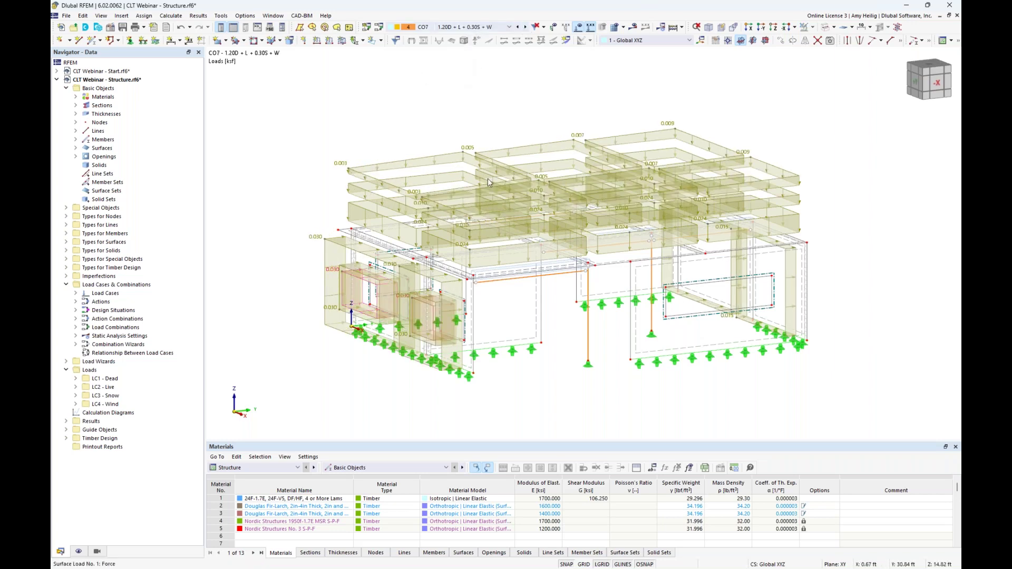
{"action": "middle_click_drag", "start_coordinate": [537, 291], "coordinate": [488, 104], "text": "ctrl"}
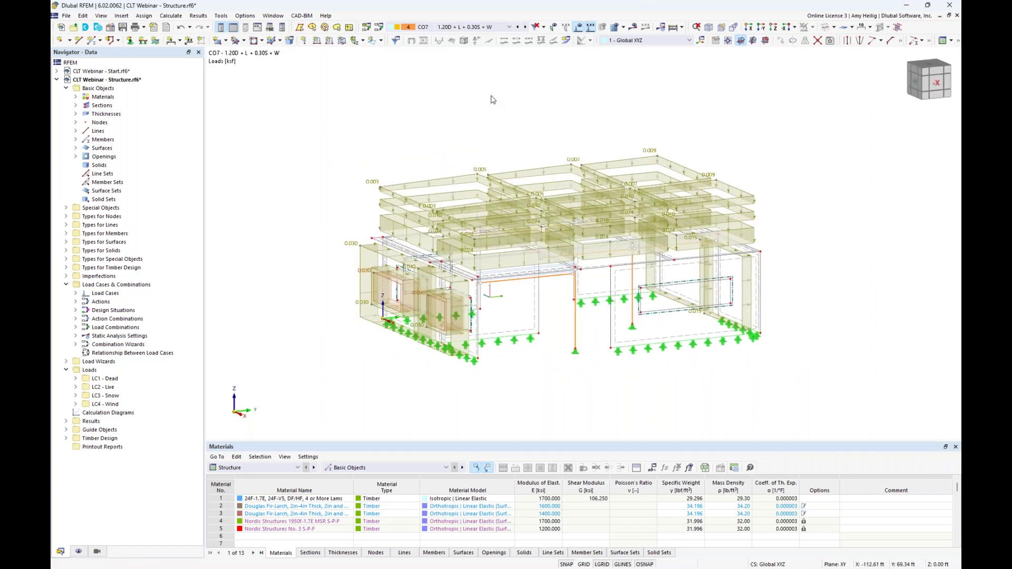
- Switch the model to transparent display and hide the loads
{"action": "left_click", "coordinate": [834, 28]}
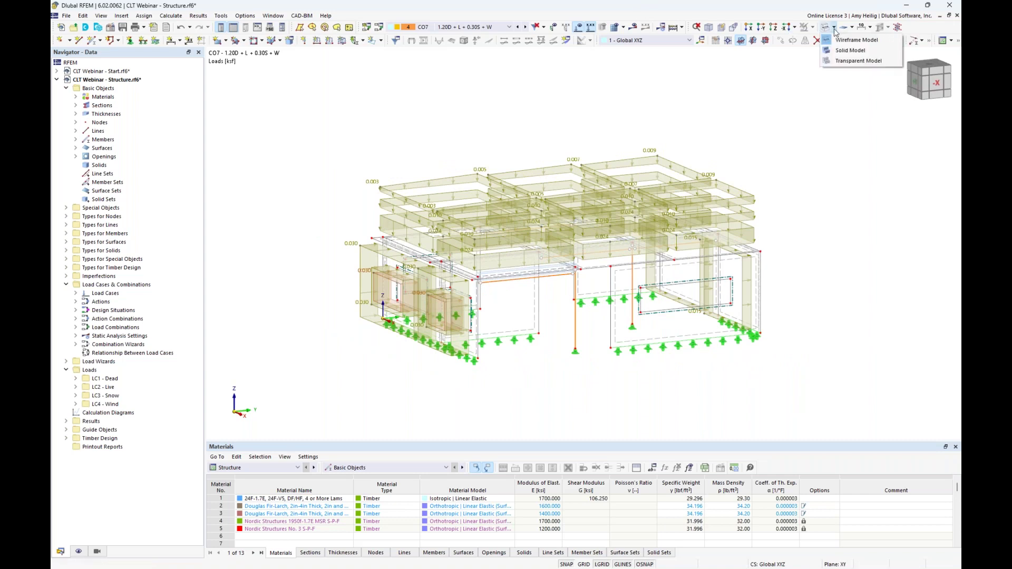
{"action": "left_click", "coordinate": [839, 60]}
{"action": "left_click", "coordinate": [578, 26]}
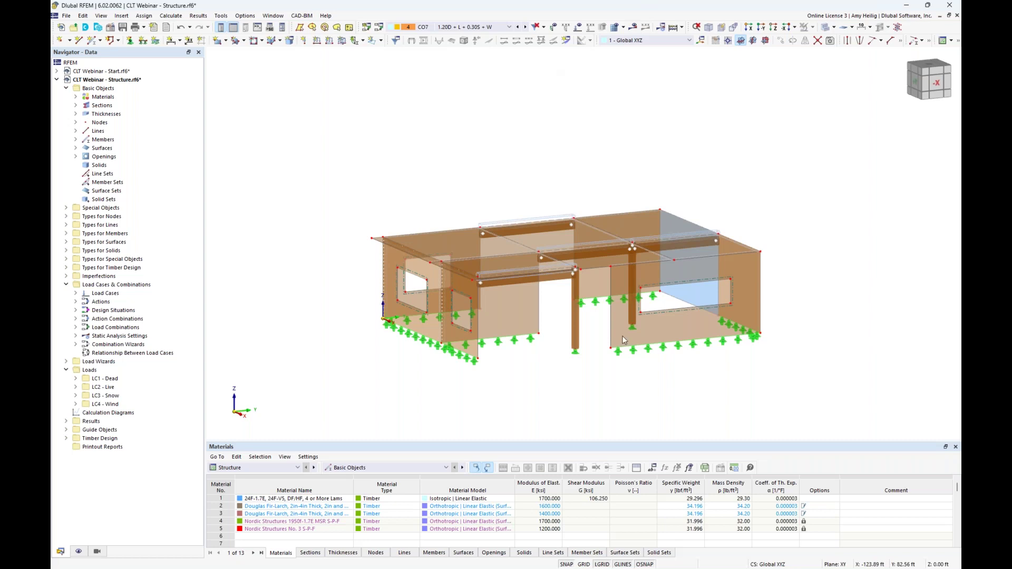
- Select the whole structure, open all its surfaces for joint editing, and turn Design properties off and back on
{"action": "scroll", "coordinate": [640, 361], "scroll_direction": "up", "scroll_amount": 2}
{"action": "left_click_drag", "start_coordinate": [899, 411], "coordinate": [482, 182]}
{"action": "left_click_drag", "start_coordinate": [877, 411], "coordinate": [242, 83]}
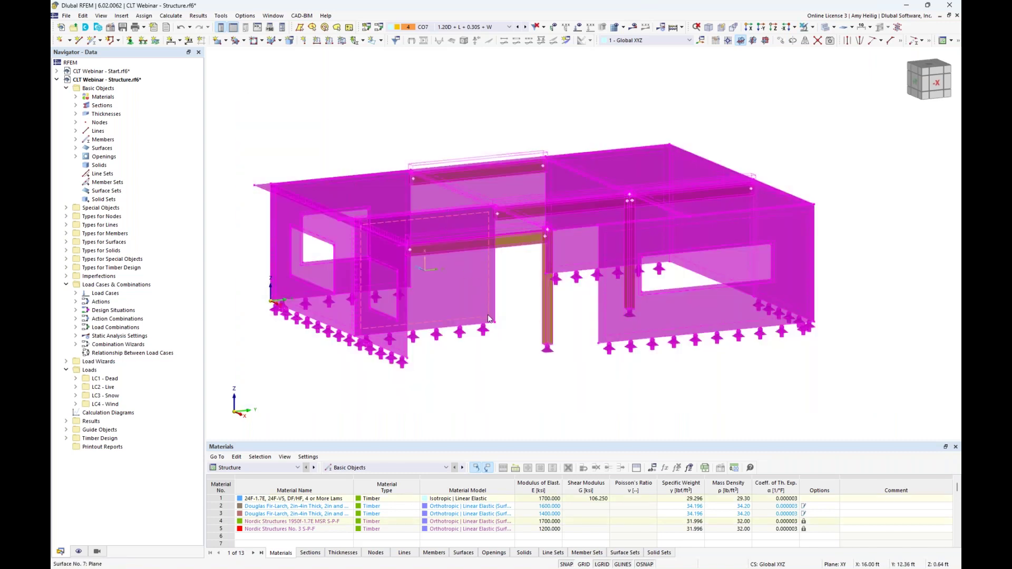
{"action": "double_click", "coordinate": [516, 275]}
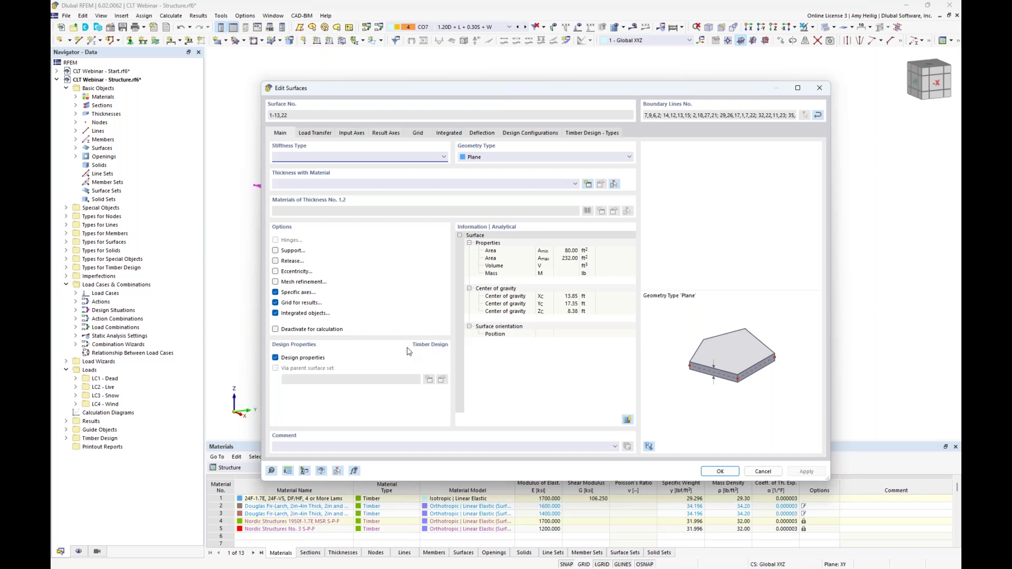
{"action": "left_click", "coordinate": [275, 358]}
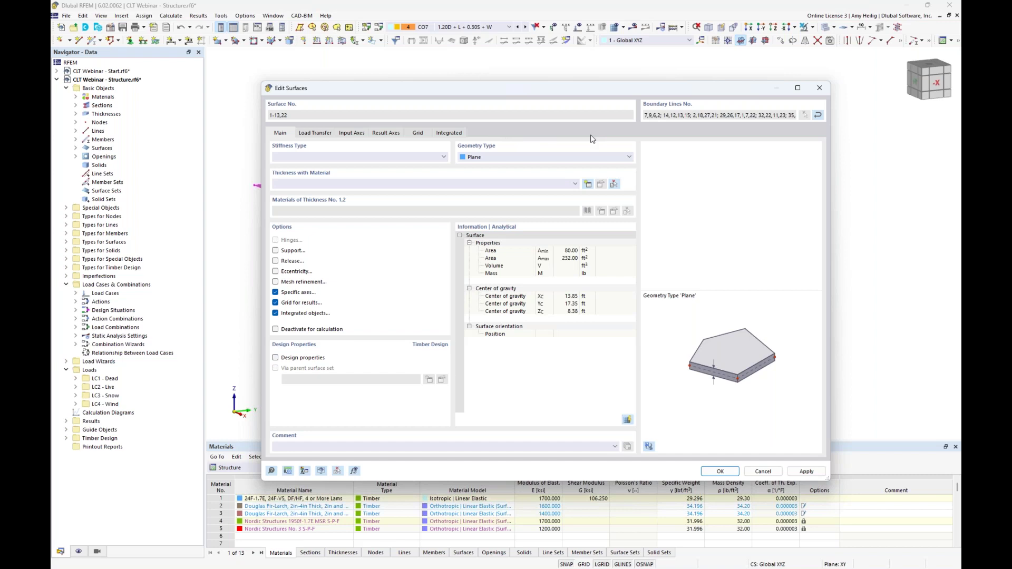
{"action": "left_click", "coordinate": [275, 358]}
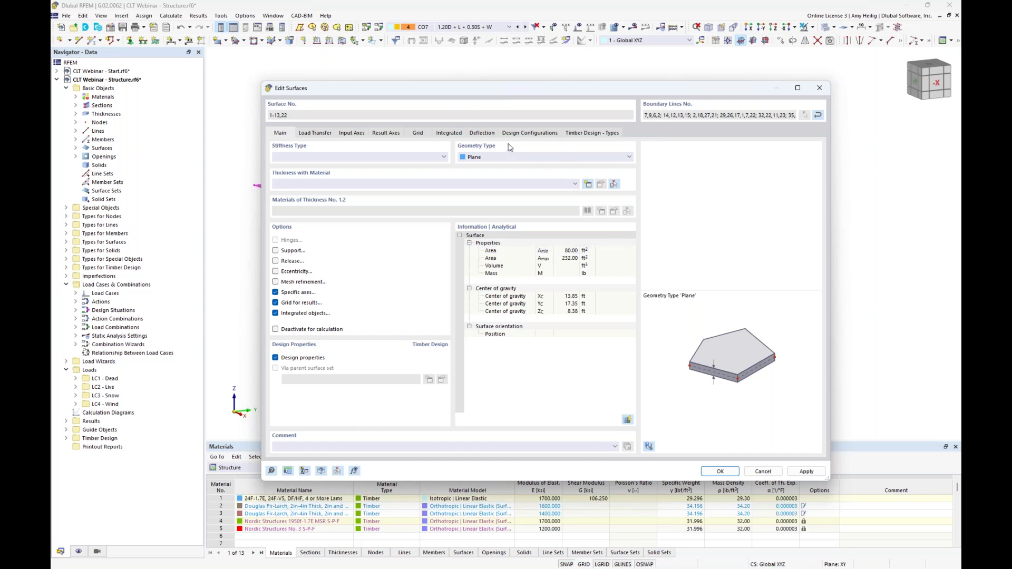
- Review the surfaces' deflection settings, keeping surface type Double-supported and the reference length defined by maximum boundary line
{"action": "left_click", "coordinate": [488, 136]}
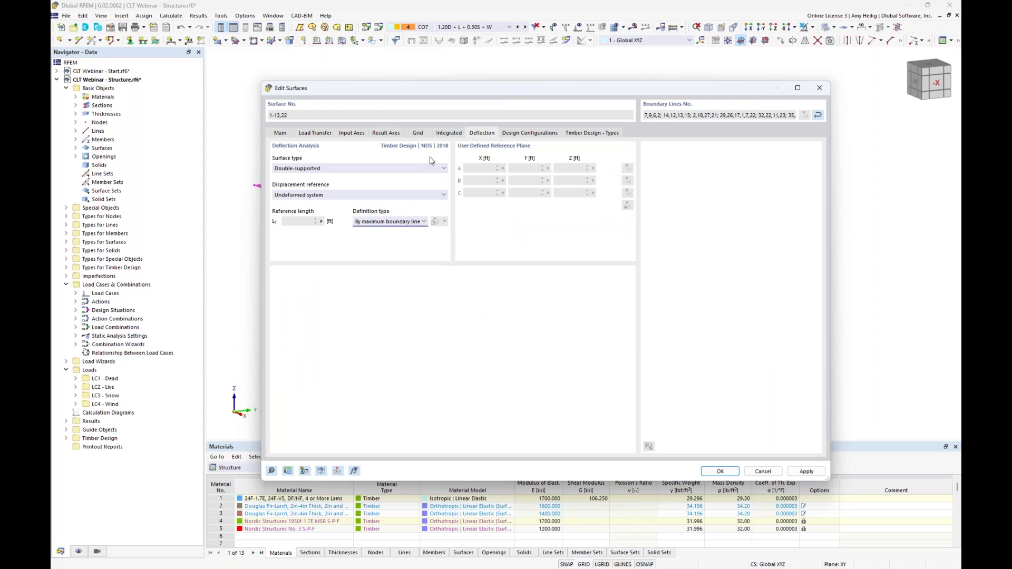
{"action": "left_click_drag", "start_coordinate": [417, 92], "coordinate": [429, 255]}
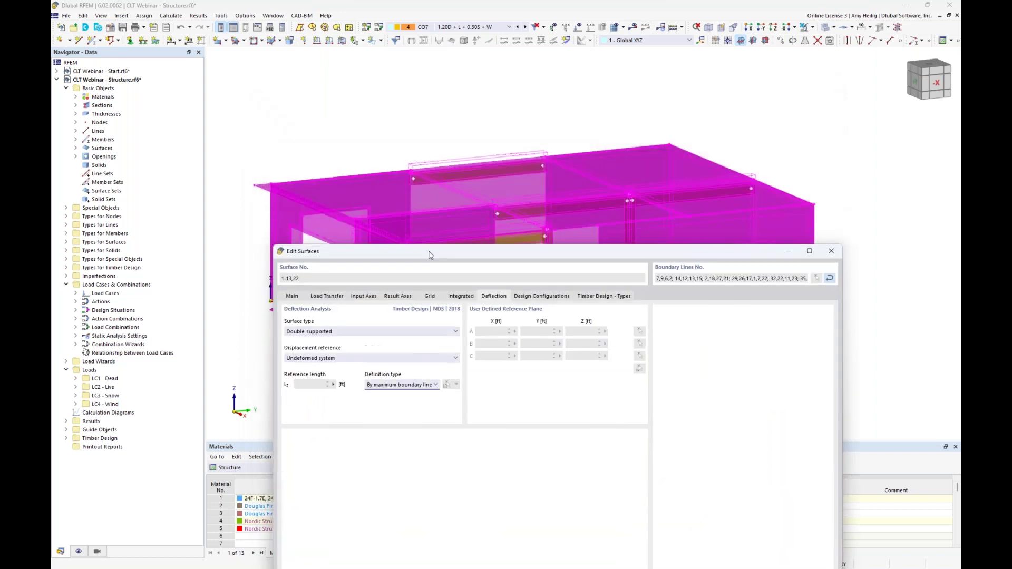
{"action": "left_click", "coordinate": [346, 332]}
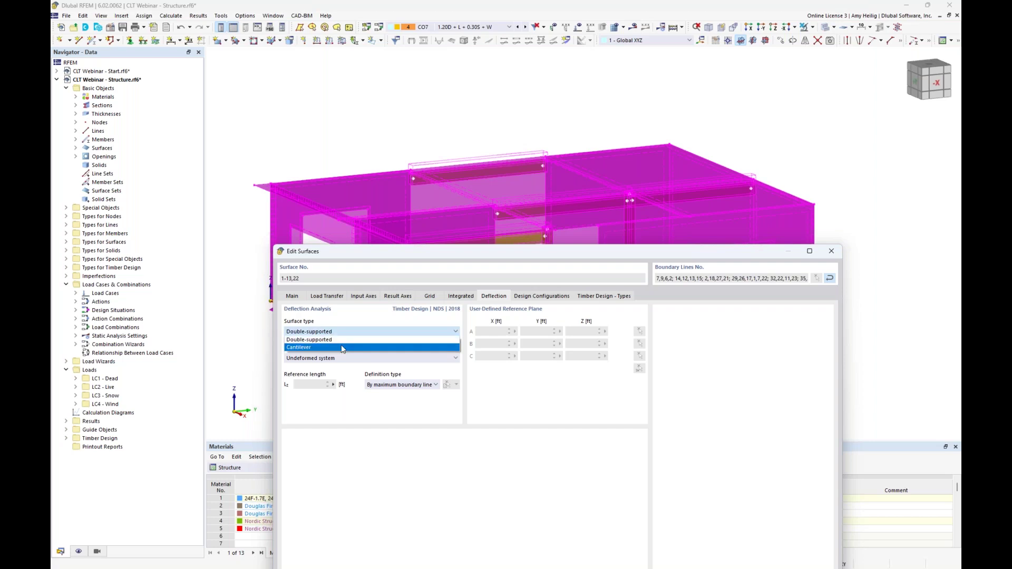
{"action": "left_click", "coordinate": [360, 321]}
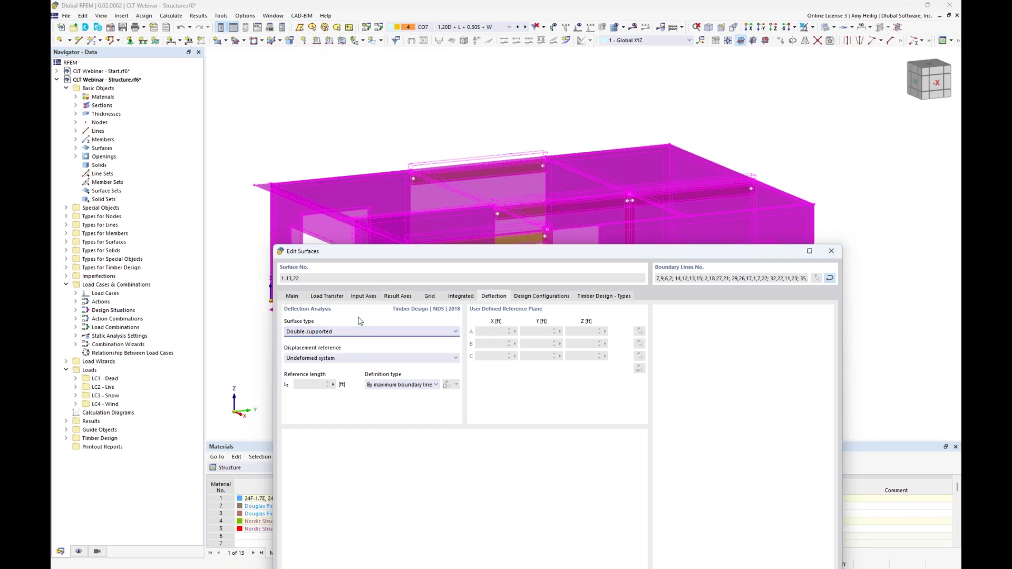
{"action": "left_click_drag", "start_coordinate": [410, 253], "coordinate": [403, 134]}
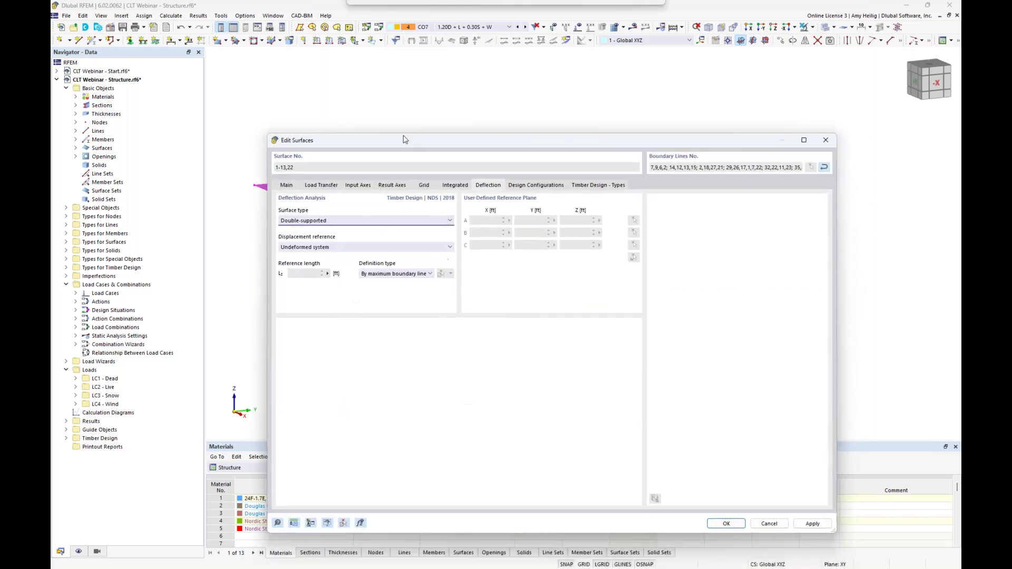
{"action": "left_click", "coordinate": [392, 267]}
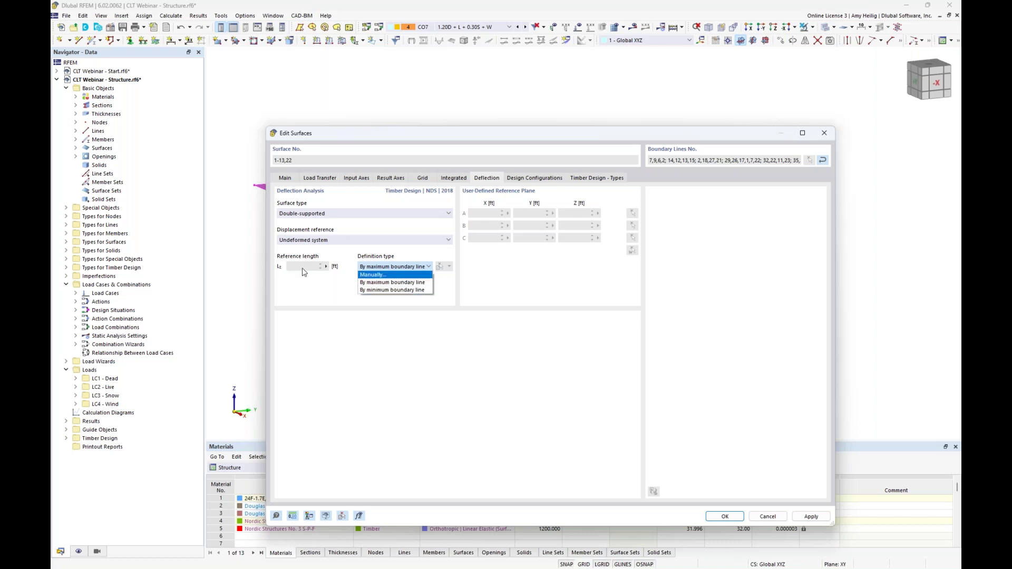
{"action": "left_click", "coordinate": [375, 283]}
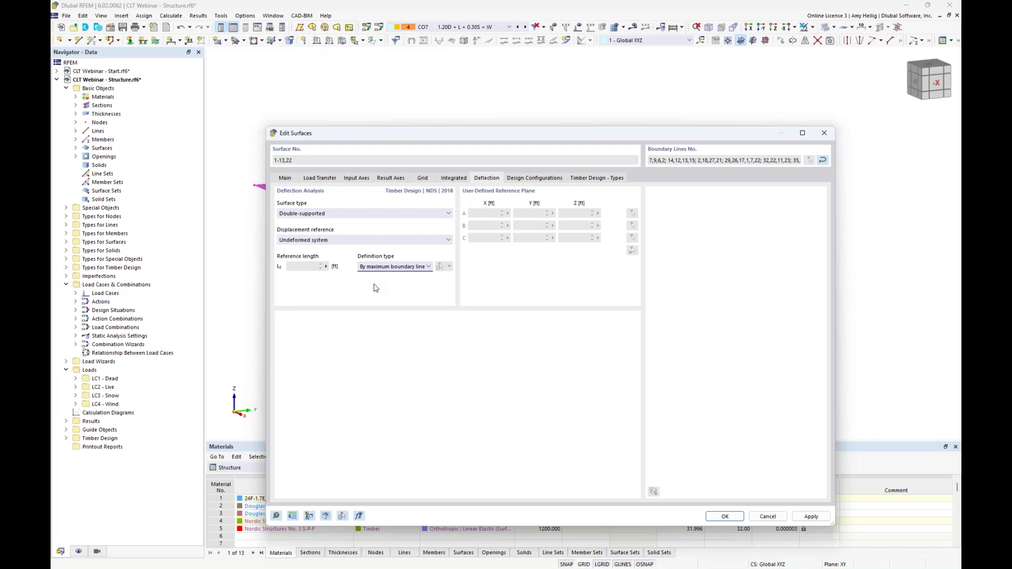
- Examine the default ultimate configuration assigned to the surfaces, including its surface limit values and bending conservatism factors
{"action": "left_click", "coordinate": [540, 180]}
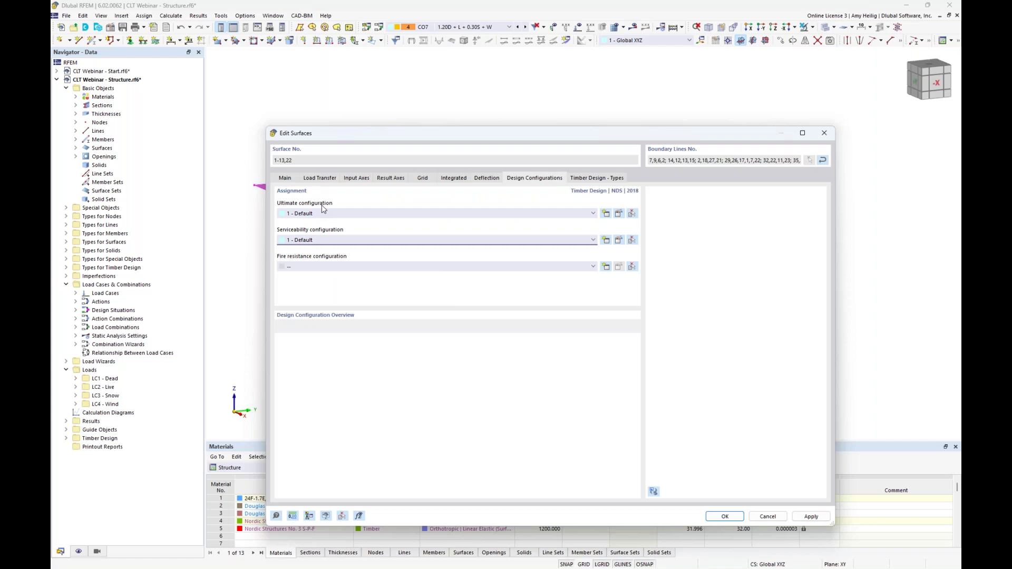
{"action": "left_click", "coordinate": [619, 214]}
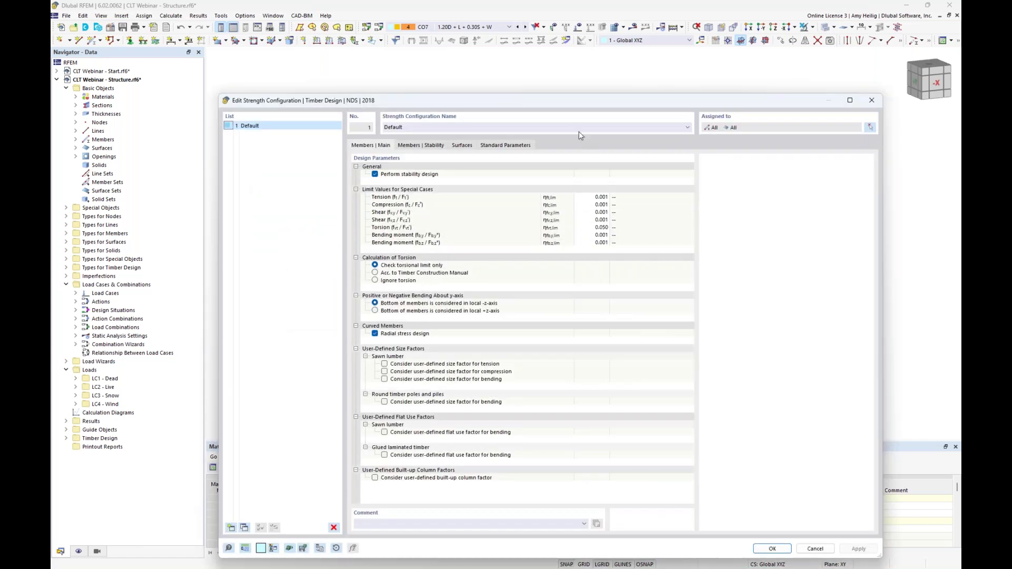
{"action": "left_click_drag", "start_coordinate": [576, 100], "coordinate": [567, 49]}
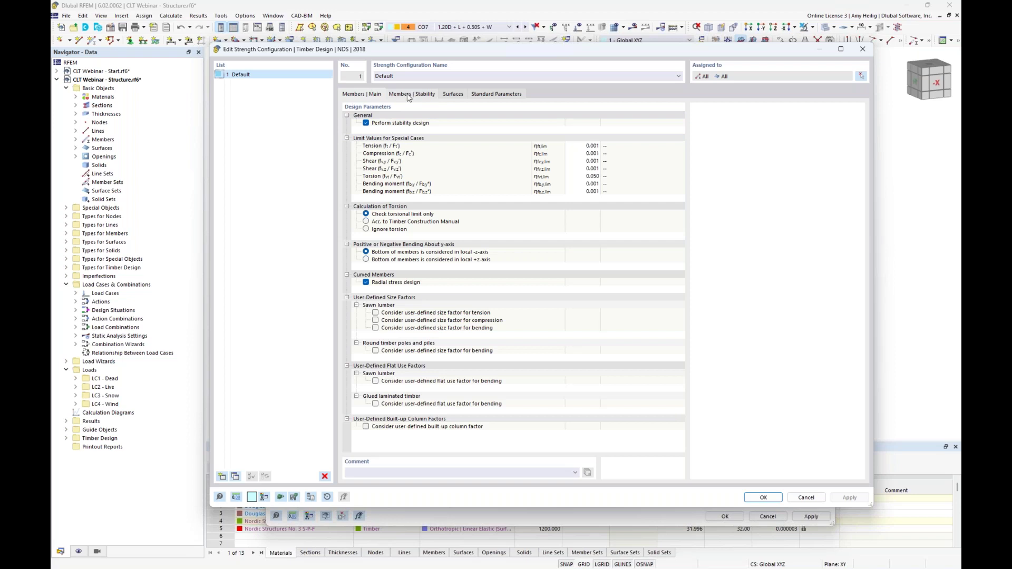
{"action": "left_click", "coordinate": [448, 95]}
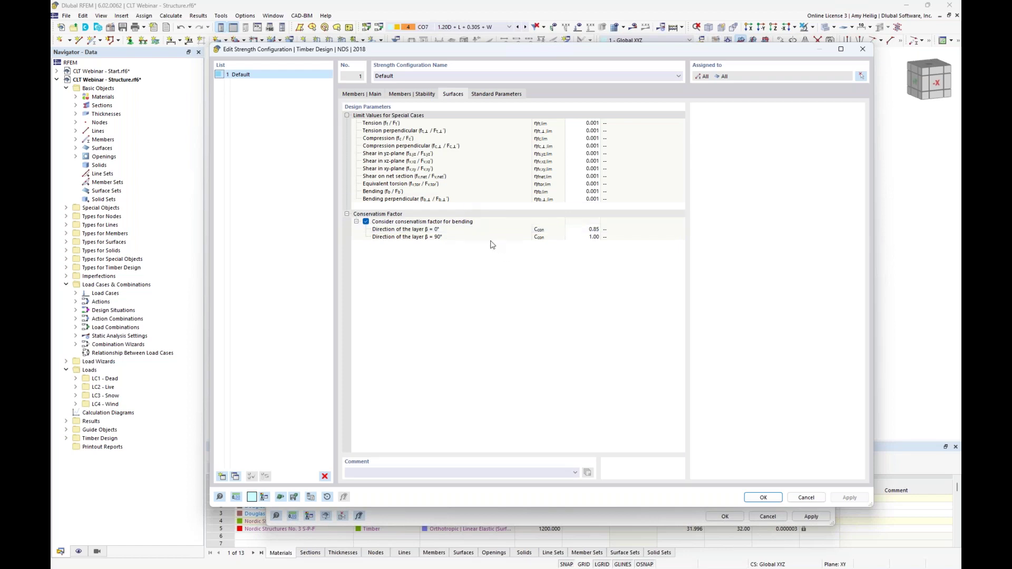
{"action": "left_click", "coordinate": [765, 498]}
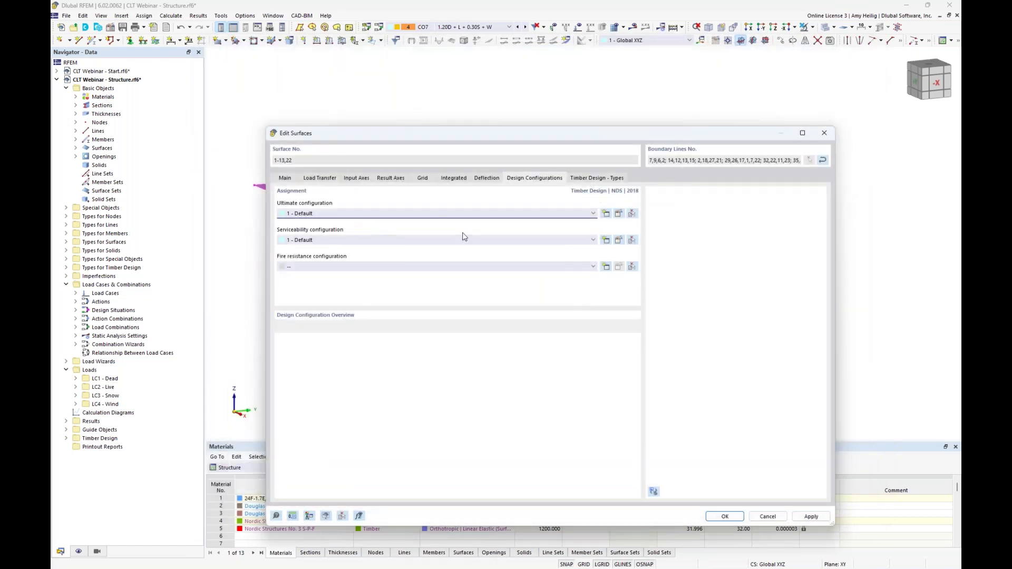
- Examine the default serviceability configuration's deflection limits for double-supported and cantilever surfaces
{"action": "left_click", "coordinate": [631, 241]}
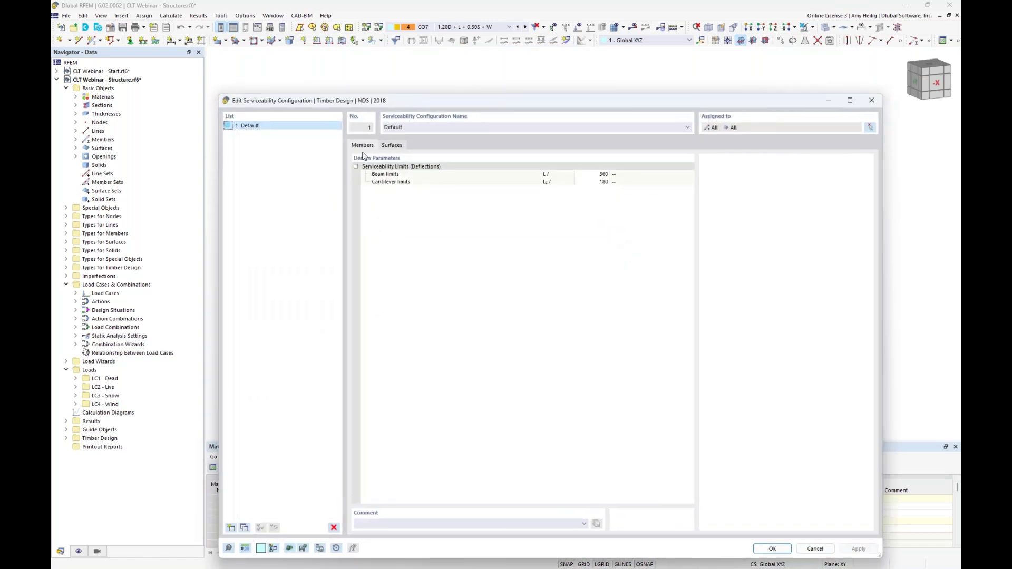
{"action": "left_click", "coordinate": [386, 147]}
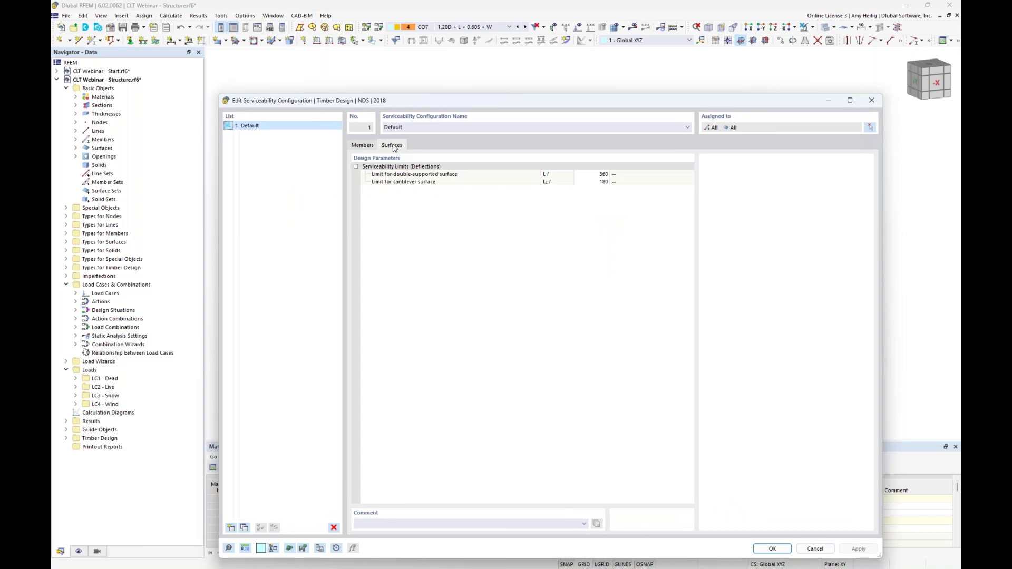
{"action": "left_click", "coordinate": [590, 182]}
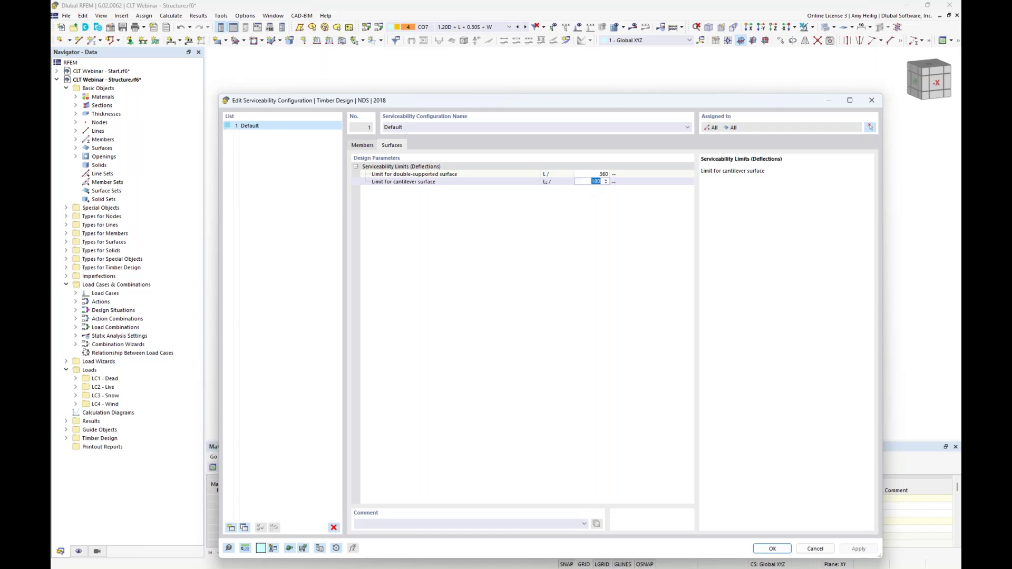
{"action": "key", "text": "Up"}
{"action": "left_click", "coordinate": [594, 198]}
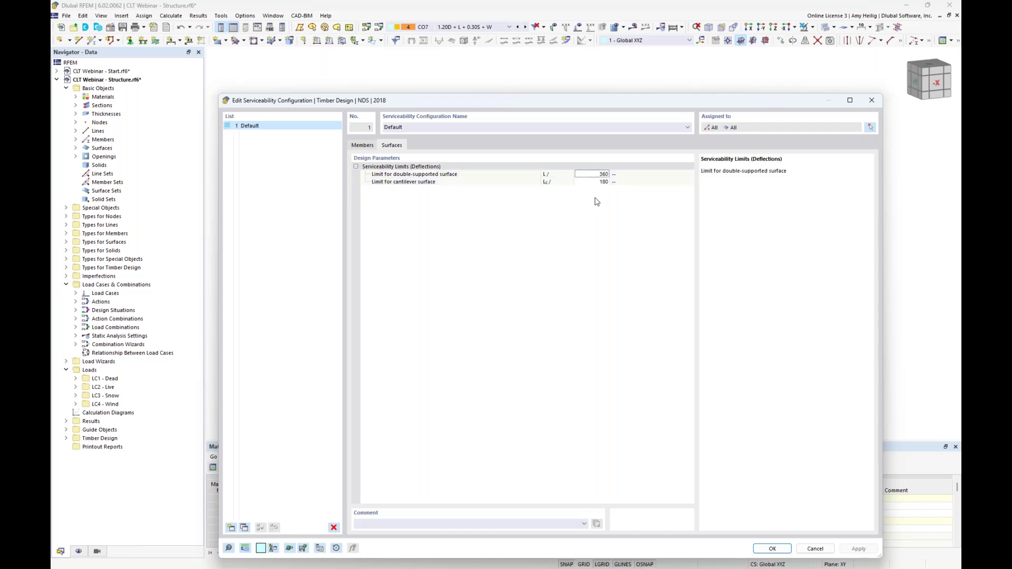
{"action": "left_click", "coordinate": [772, 548]}
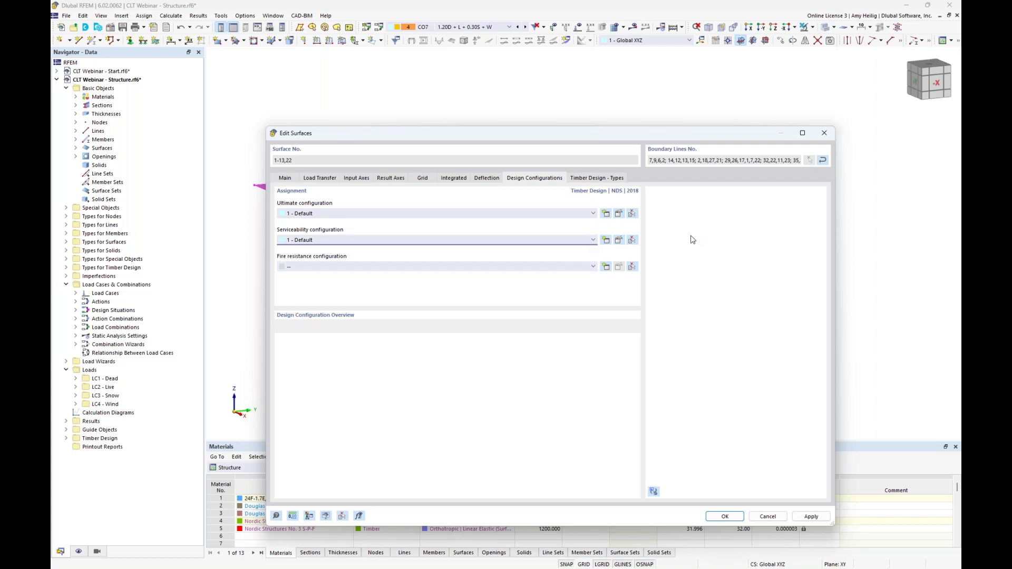
- Keep the surfaces' service conditions at 1 - Dry and temperature 3 - T≤100°F, and accept the surface edits
{"action": "left_click", "coordinate": [599, 181]}
{"action": "left_click", "coordinate": [593, 213]}
{"action": "left_click", "coordinate": [586, 224]}
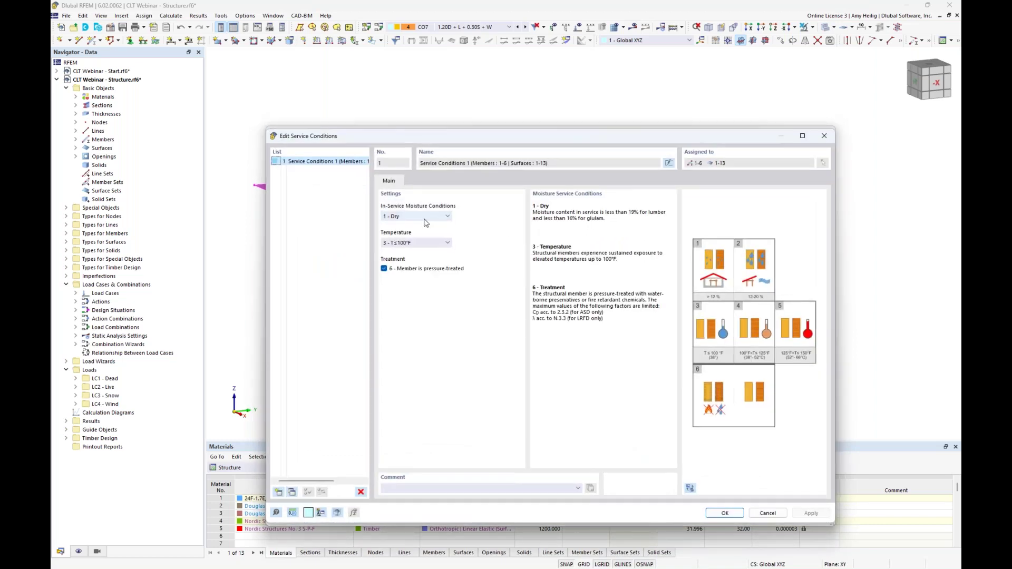
{"action": "left_click", "coordinate": [424, 218]}
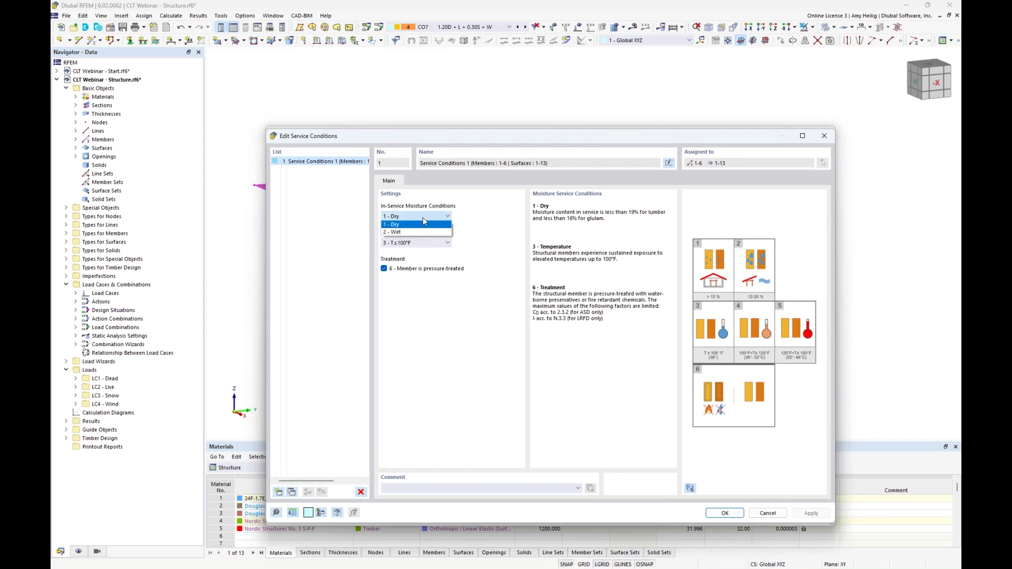
{"action": "left_click", "coordinate": [425, 225]}
{"action": "left_click", "coordinate": [445, 243]}
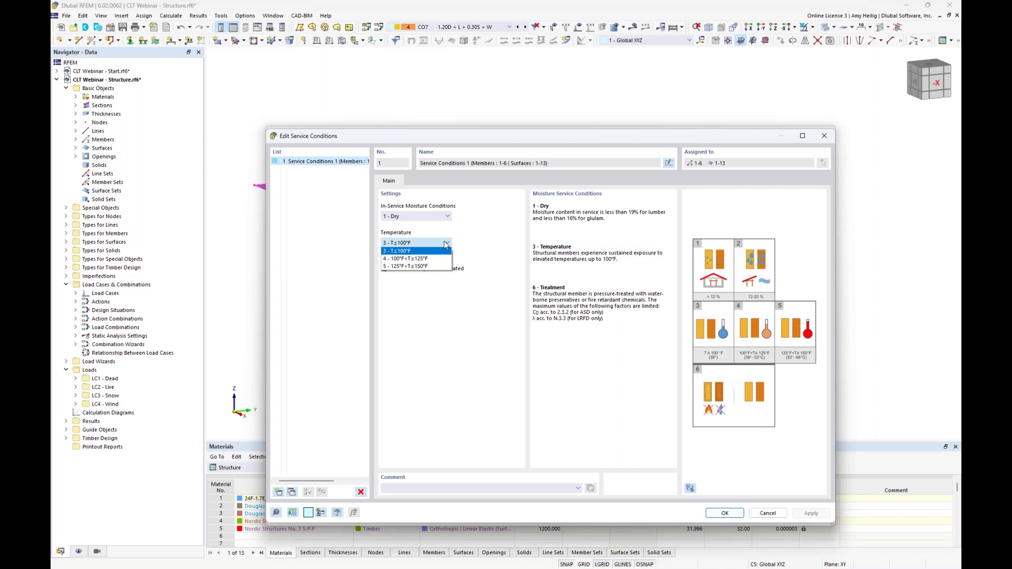
{"action": "left_click", "coordinate": [479, 244]}
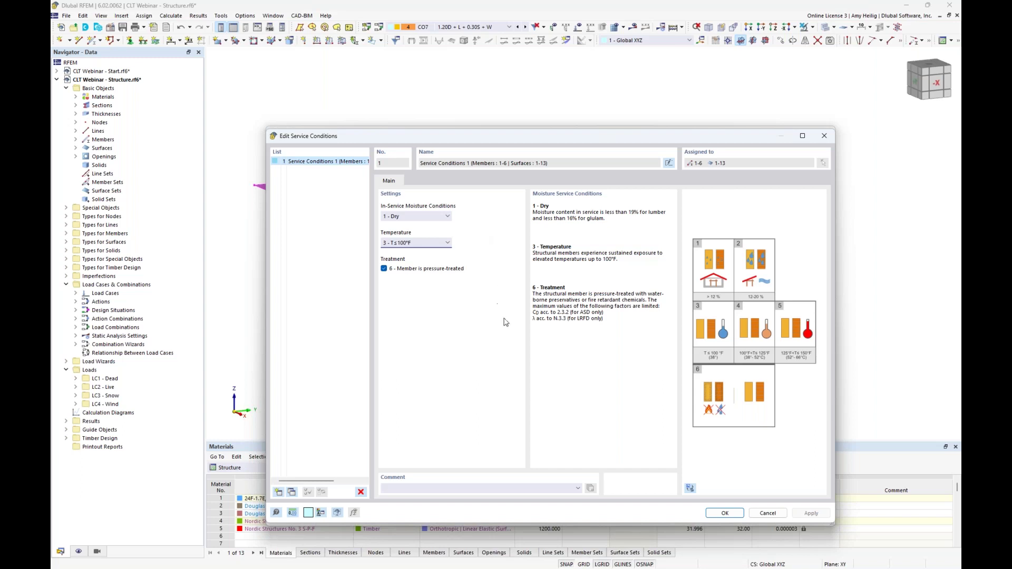
{"action": "left_click", "coordinate": [724, 513]}
{"action": "left_click", "coordinate": [725, 516]}
- Deselect the structure and check the front column's member properties for its timber design settings
{"action": "left_click", "coordinate": [580, 397]}
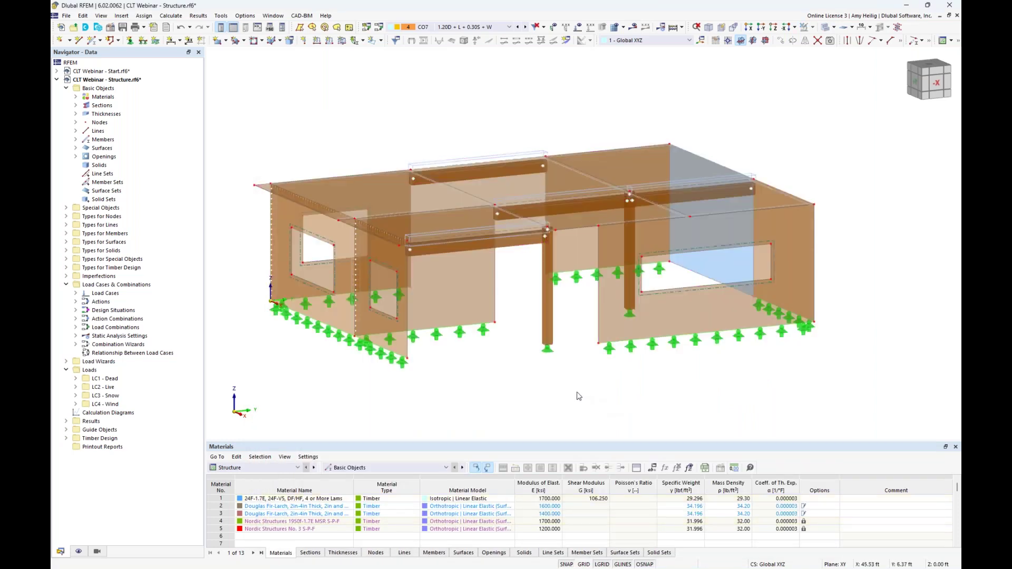
{"action": "double_click", "coordinate": [547, 332]}
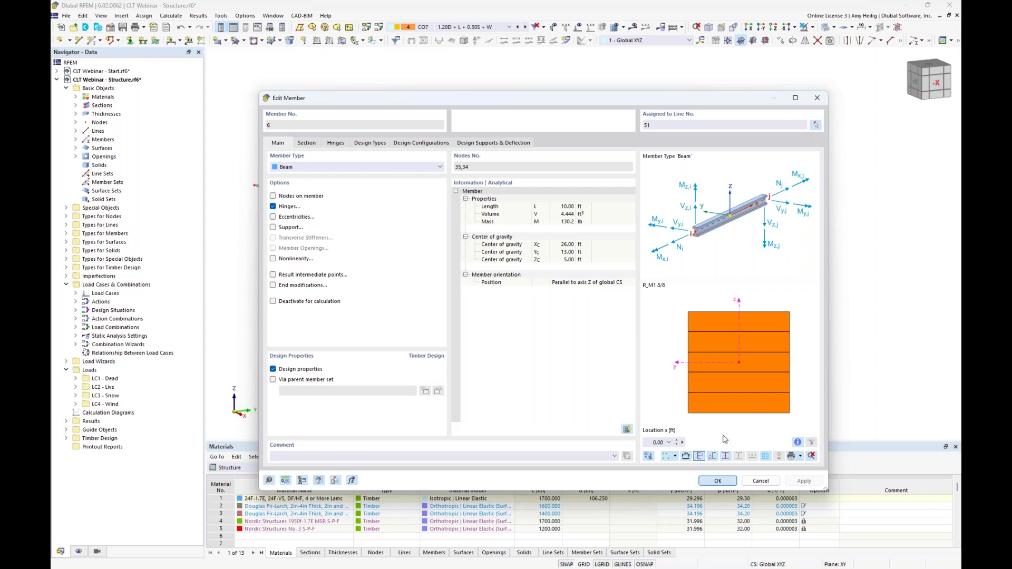
{"action": "left_click", "coordinate": [718, 481]}
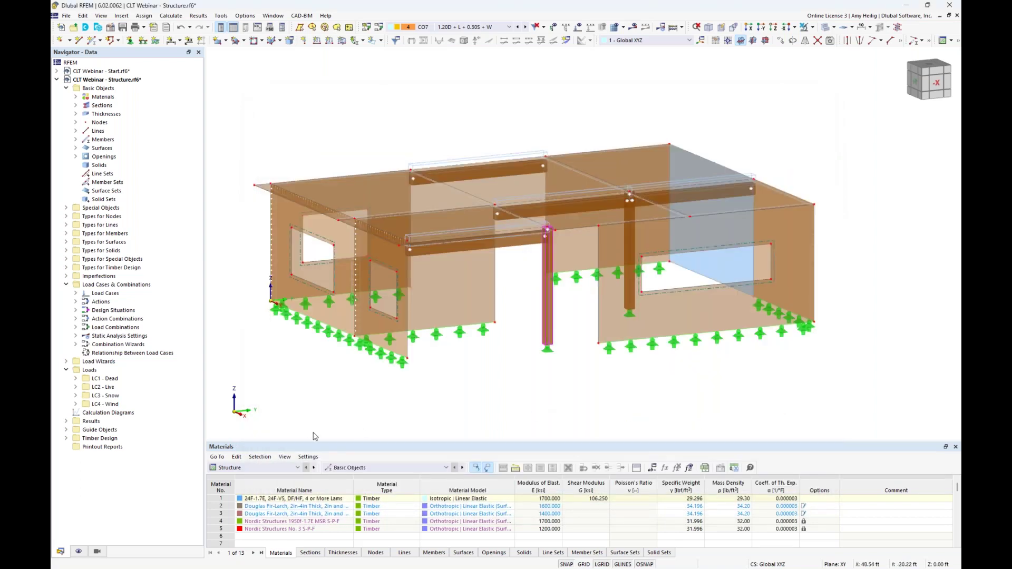
- Show the Timber Design input data and check the limit state type options for design situations DS1 and DS3
{"action": "left_click", "coordinate": [295, 393]}
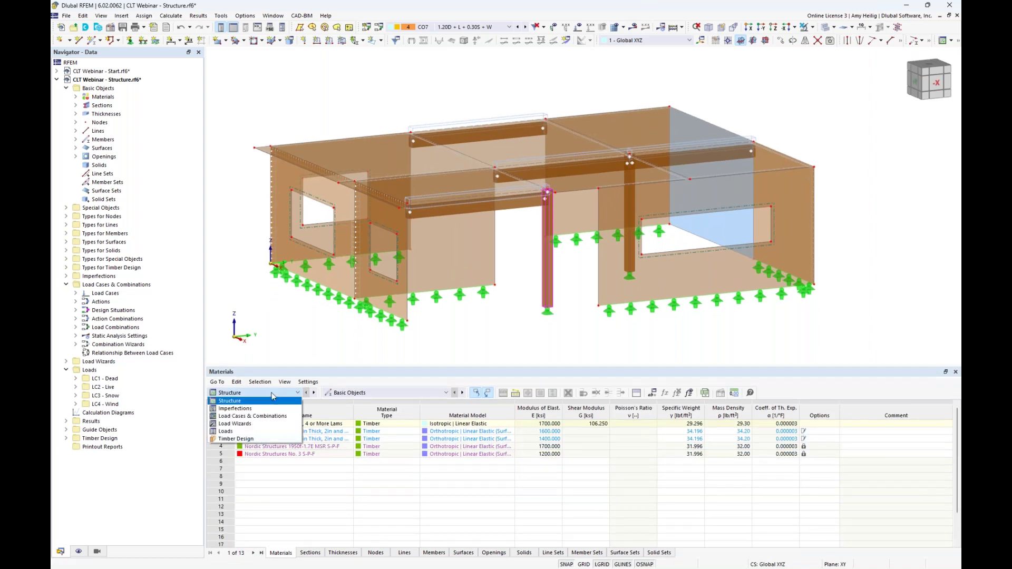
{"action": "left_click", "coordinate": [258, 439]}
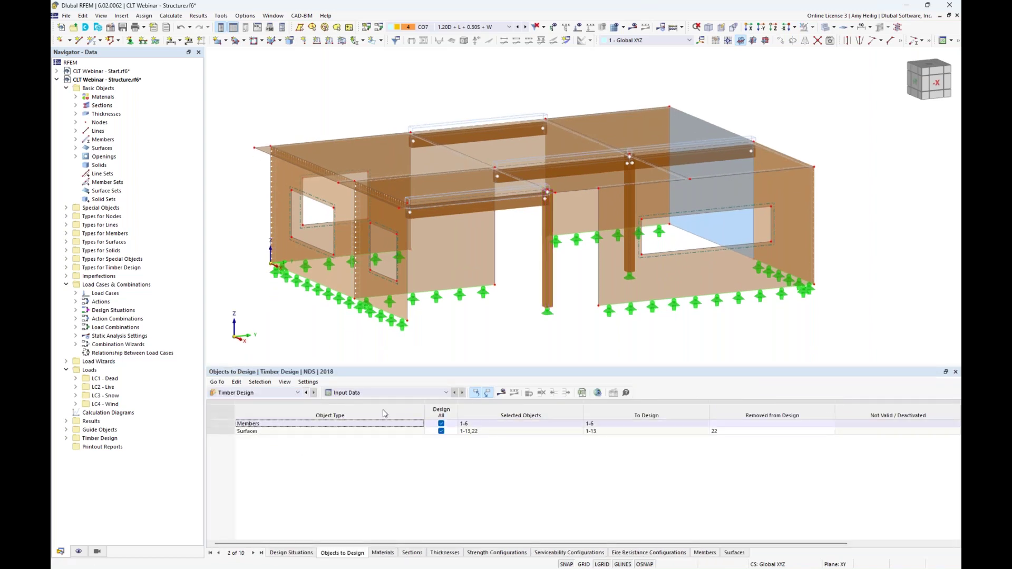
{"action": "left_click", "coordinate": [296, 553]}
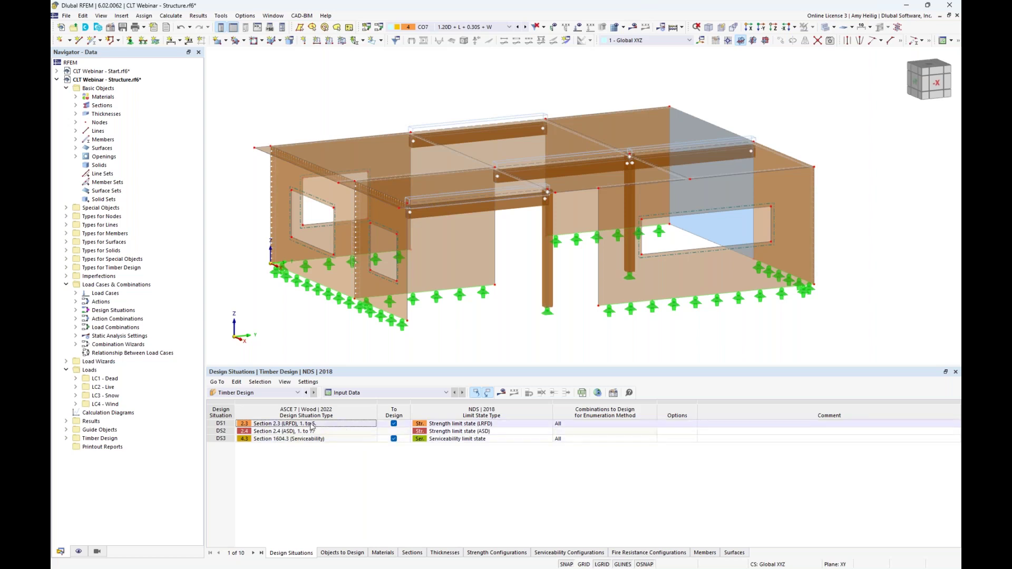
{"action": "left_click", "coordinate": [468, 425]}
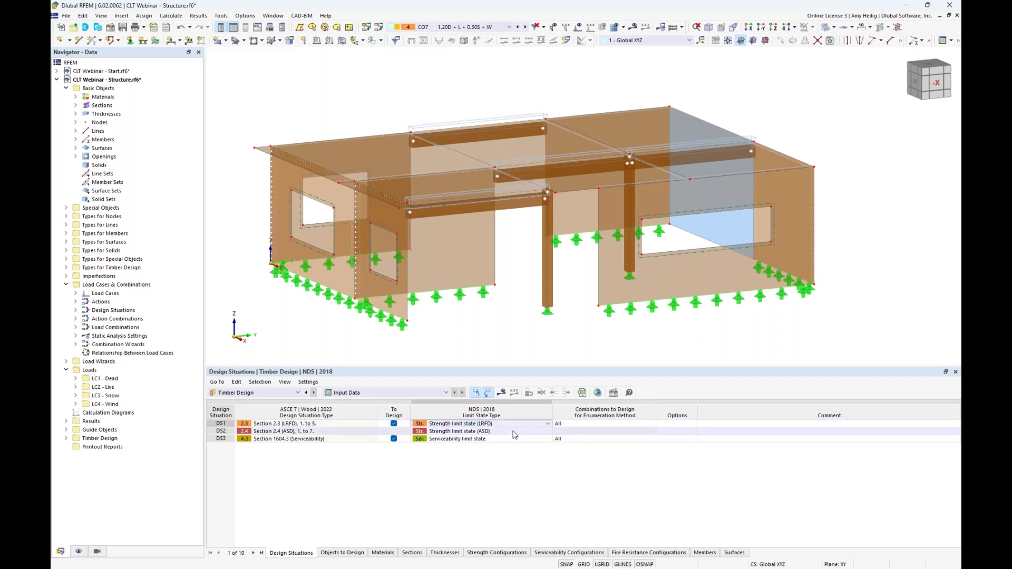
{"action": "left_click", "coordinate": [548, 424]}
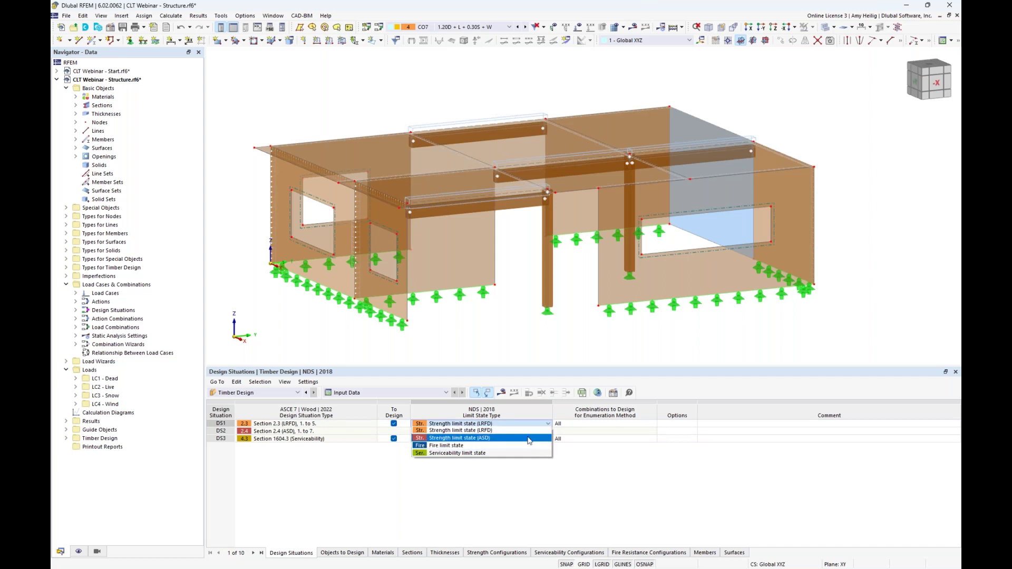
{"action": "left_click", "coordinate": [605, 466]}
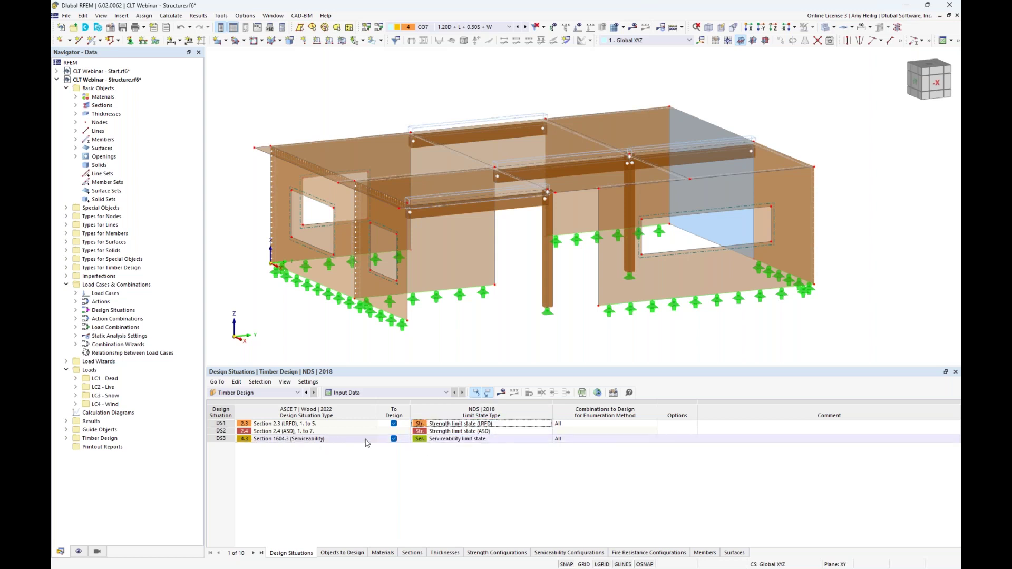
{"action": "left_click", "coordinate": [479, 442]}
{"action": "left_click", "coordinate": [527, 443]}
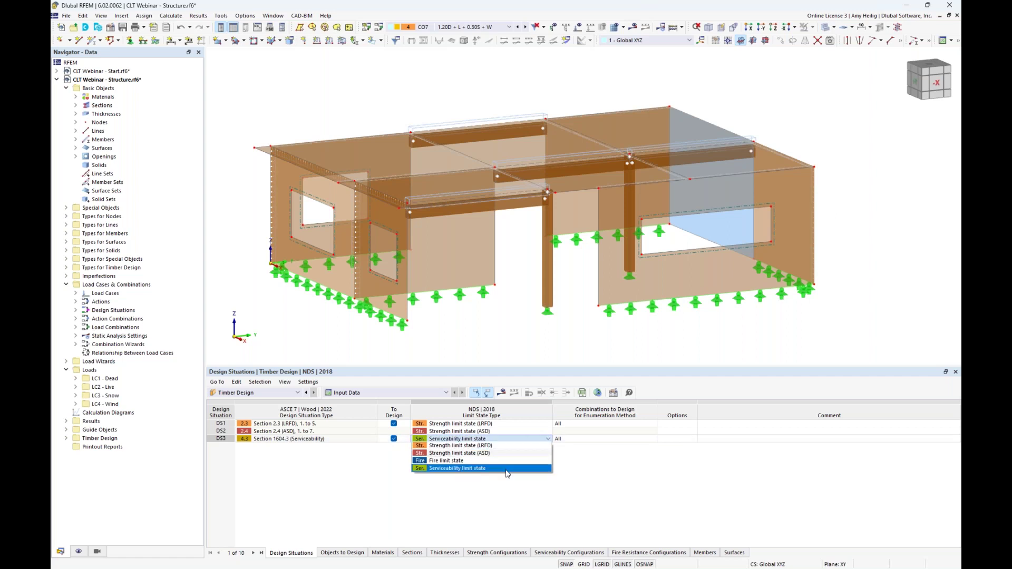
{"action": "left_click", "coordinate": [390, 474]}
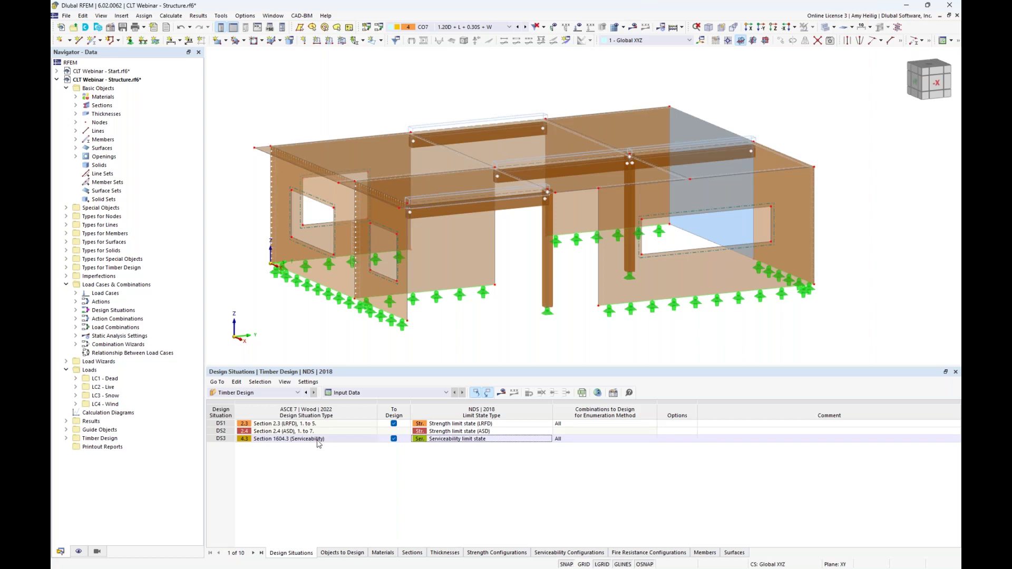
- Check the members and surfaces chosen for timber design, return to the design situations and reduce the table's height
{"action": "left_click", "coordinate": [347, 553]}
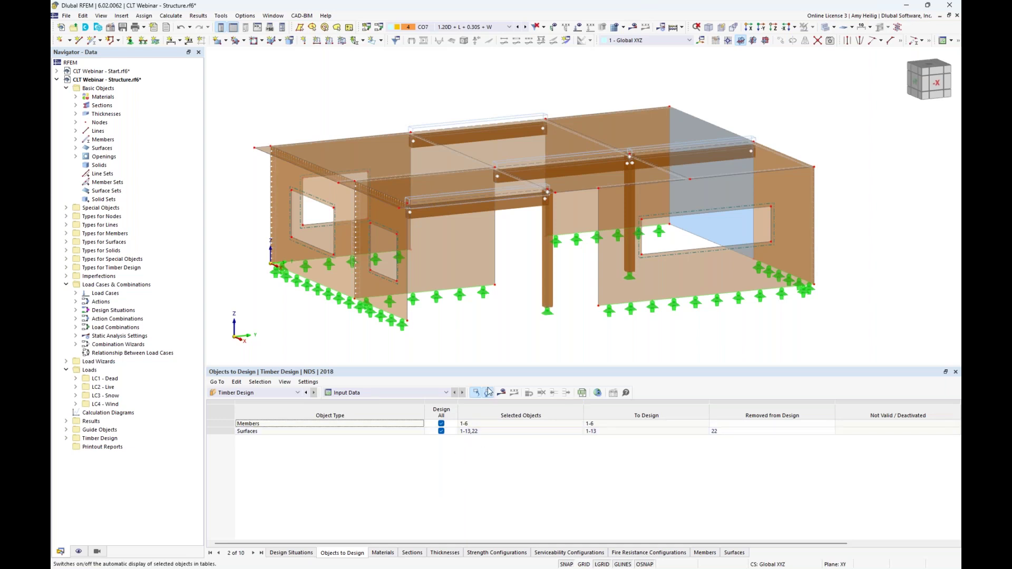
{"action": "left_click", "coordinate": [291, 552]}
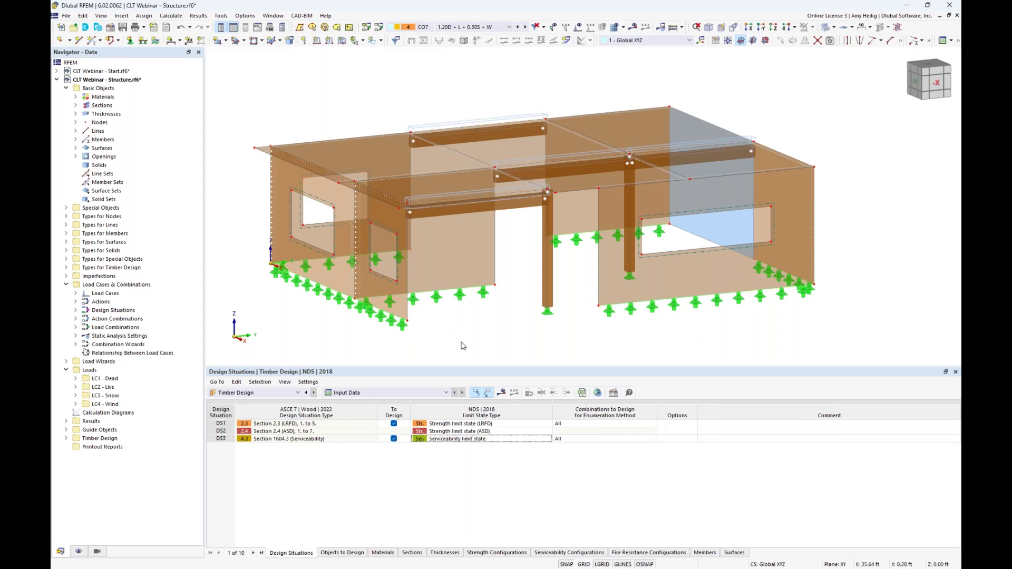
{"action": "left_click_drag", "start_coordinate": [463, 366], "coordinate": [467, 417]}
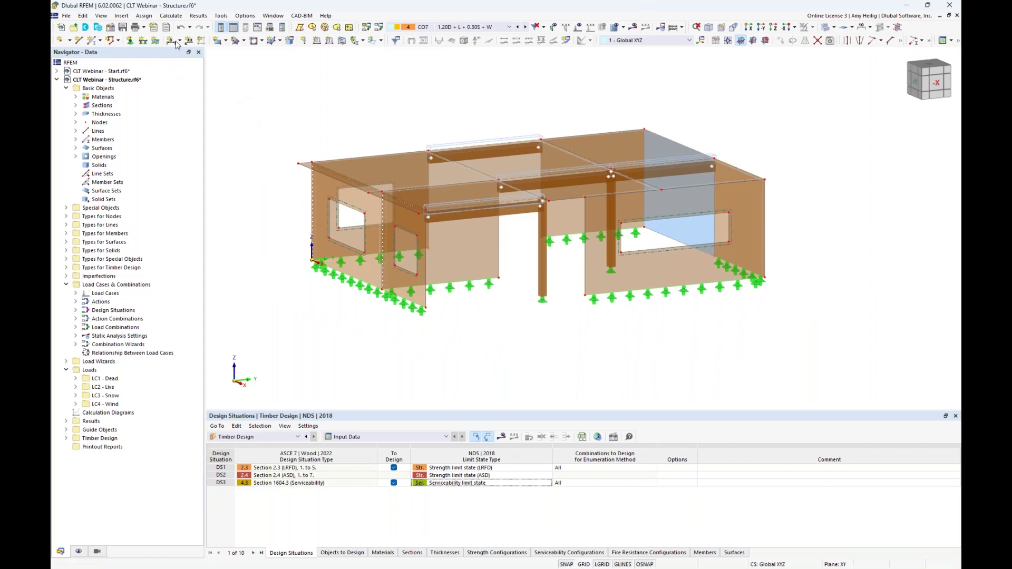
- Review the general mesh settings and apply them with a 1.00 ft target length of finite elements
{"action": "left_click", "coordinate": [178, 18]}
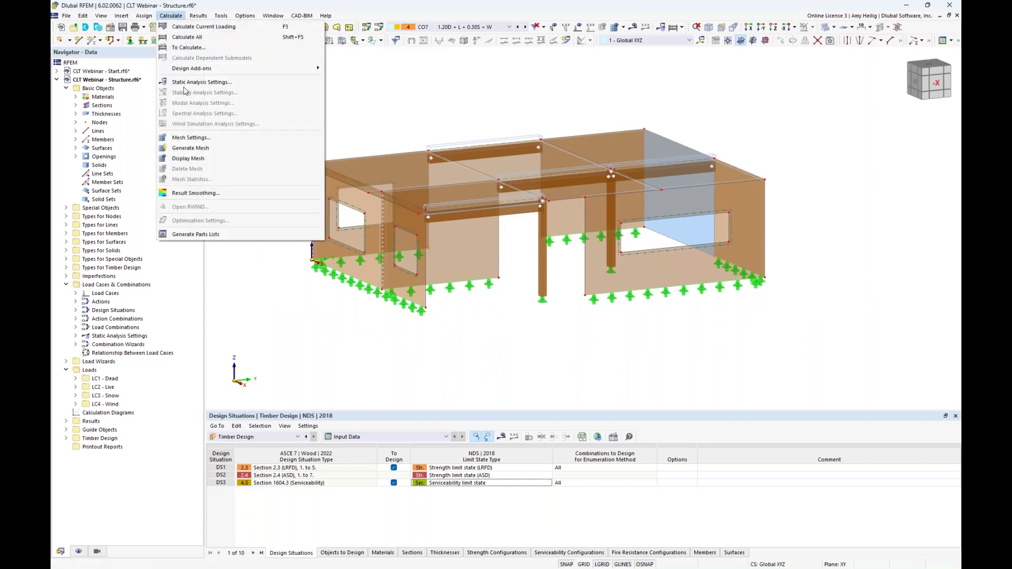
{"action": "left_click", "coordinate": [191, 138]}
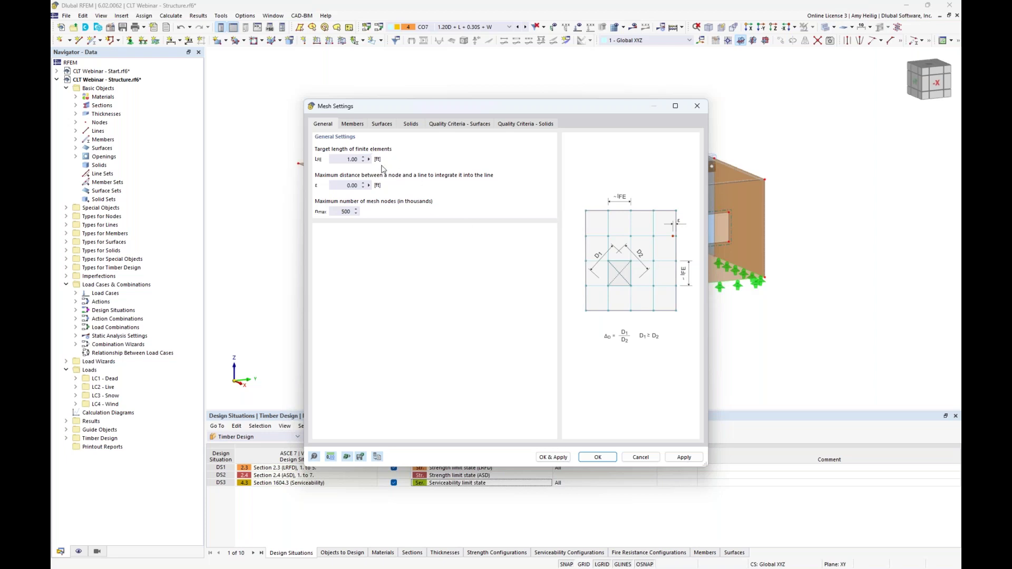
{"action": "left_click", "coordinate": [554, 458]}
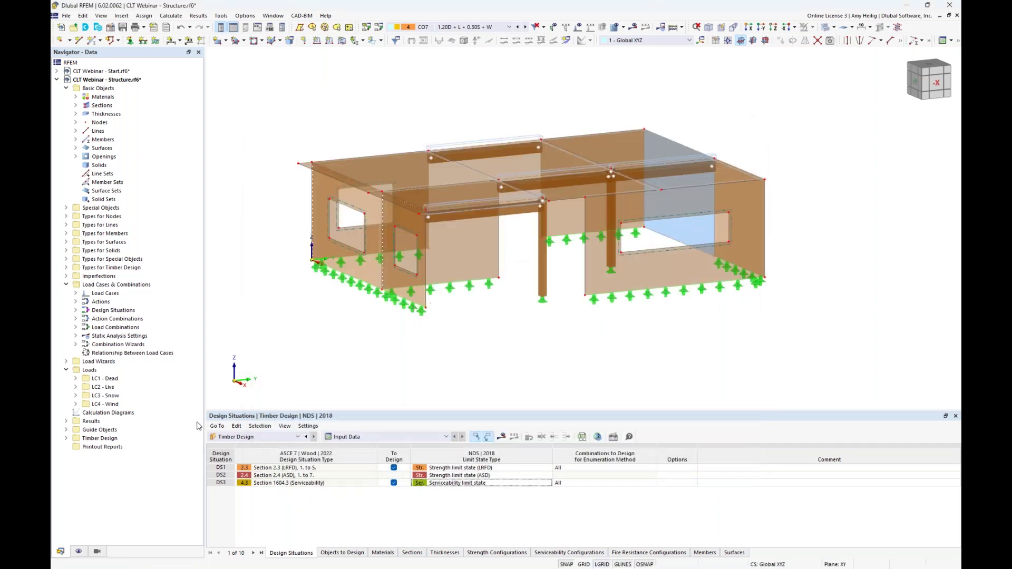
- Display the finite element mesh on the surfaces and show the structure as a wireframe
{"action": "left_click", "coordinate": [79, 551]}
{"action": "scroll", "coordinate": [105, 456], "scroll_direction": "down", "scroll_amount": 6}
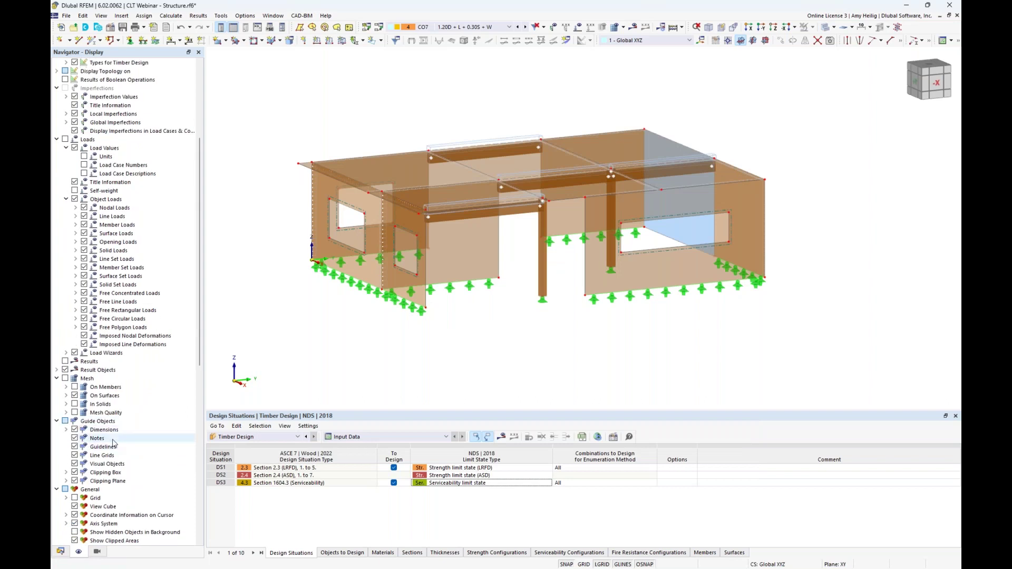
{"action": "left_click", "coordinate": [65, 379]}
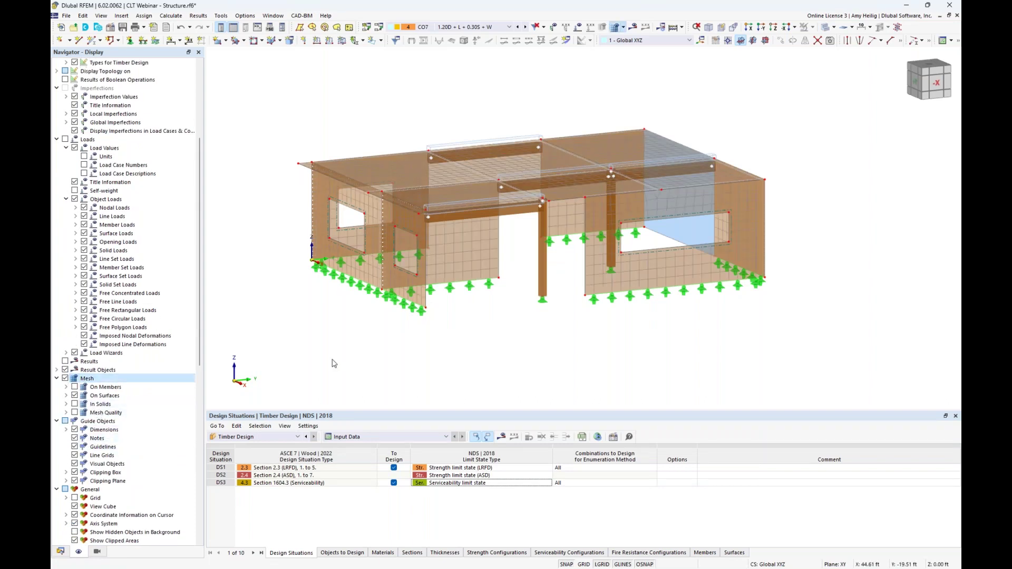
{"action": "left_click", "coordinate": [825, 28]}
- Examine the surface mesh of the roof and walls, including the area around the window openings and the front column
{"action": "middle_click_drag", "start_coordinate": [518, 307], "coordinate": [539, 322], "text": "ctrl"}
{"action": "scroll", "coordinate": [540, 296], "scroll_direction": "up", "scroll_amount": 2}
{"action": "scroll", "coordinate": [540, 298], "scroll_direction": "down", "scroll_amount": 1}
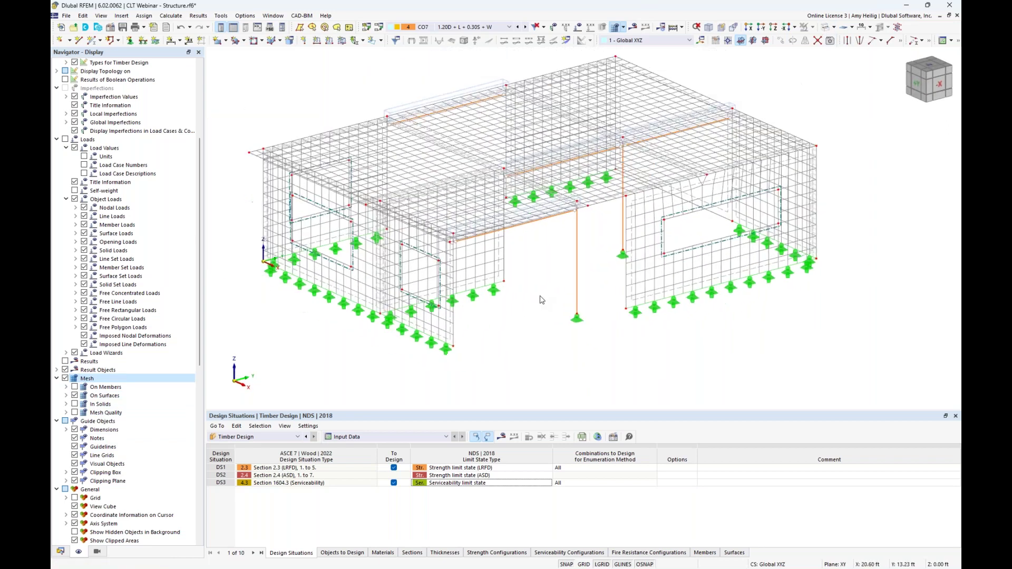
{"action": "scroll", "coordinate": [544, 303], "scroll_direction": "down", "scroll_amount": 2}
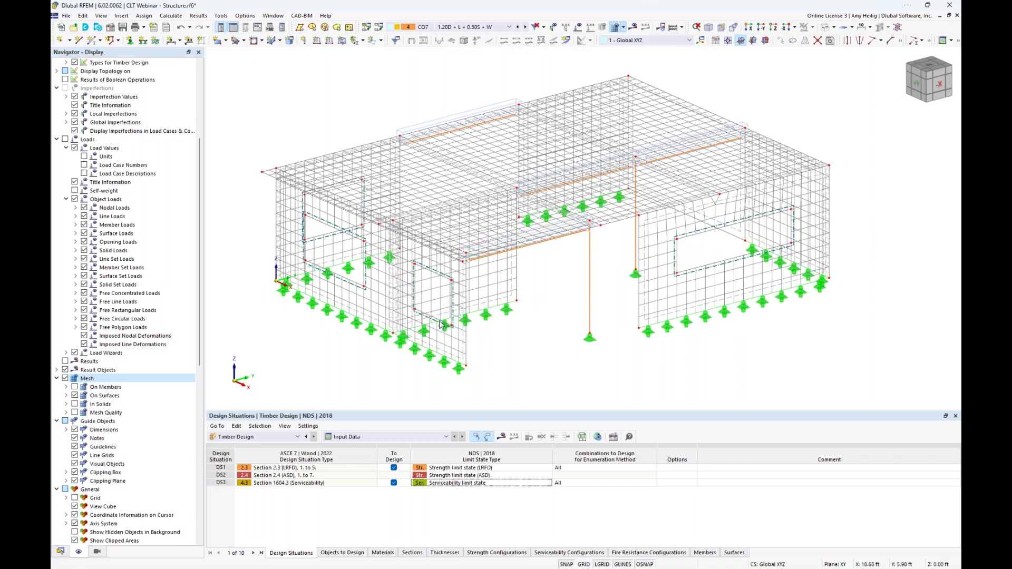
{"action": "scroll", "coordinate": [439, 324], "scroll_direction": "up", "scroll_amount": 1}
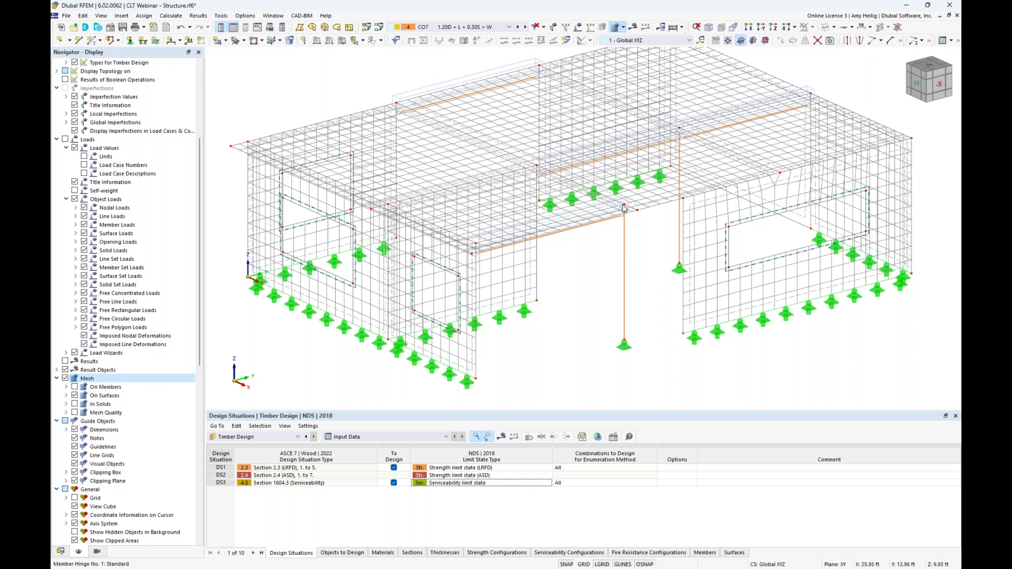
{"action": "mouse_move", "coordinate": [623, 207]}
{"action": "scroll", "coordinate": [454, 306], "scroll_direction": "up", "scroll_amount": 3}
{"action": "mouse_move", "coordinate": [462, 315]}
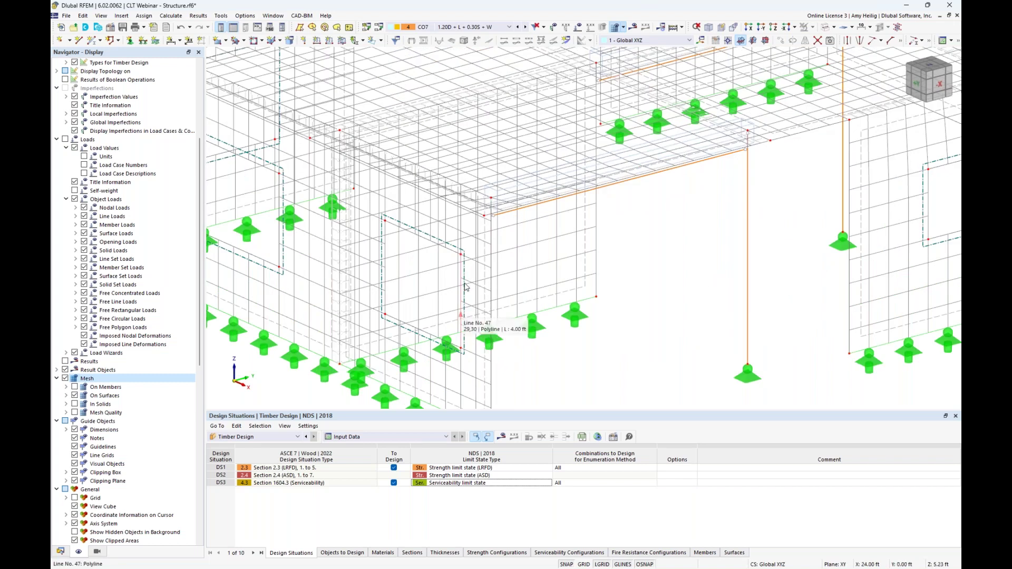
{"action": "scroll", "coordinate": [588, 271], "scroll_direction": "down", "scroll_amount": 5}
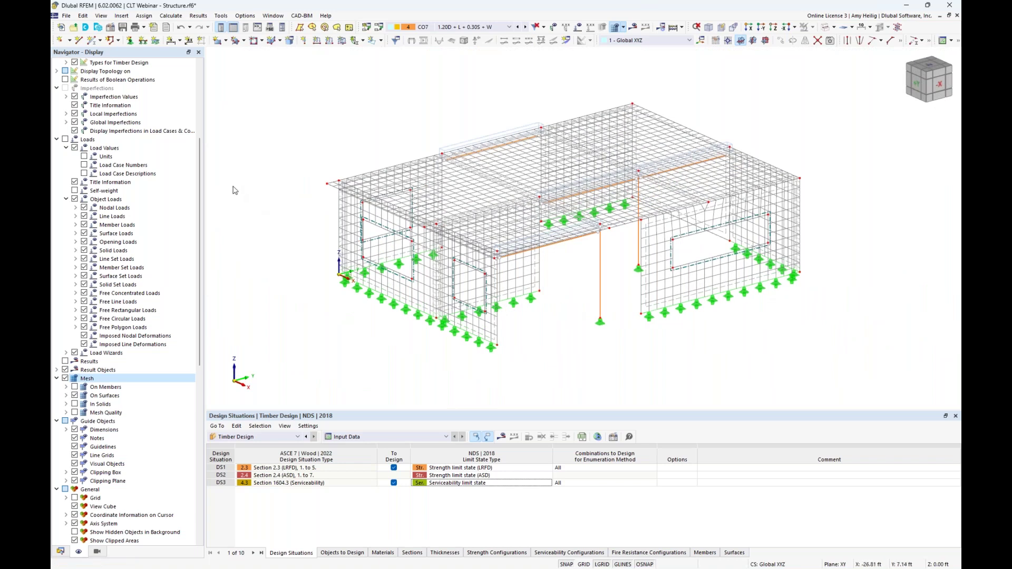
- Hide the finite element mesh and return the structure to the solid transparent rendering
{"action": "left_click", "coordinate": [65, 378]}
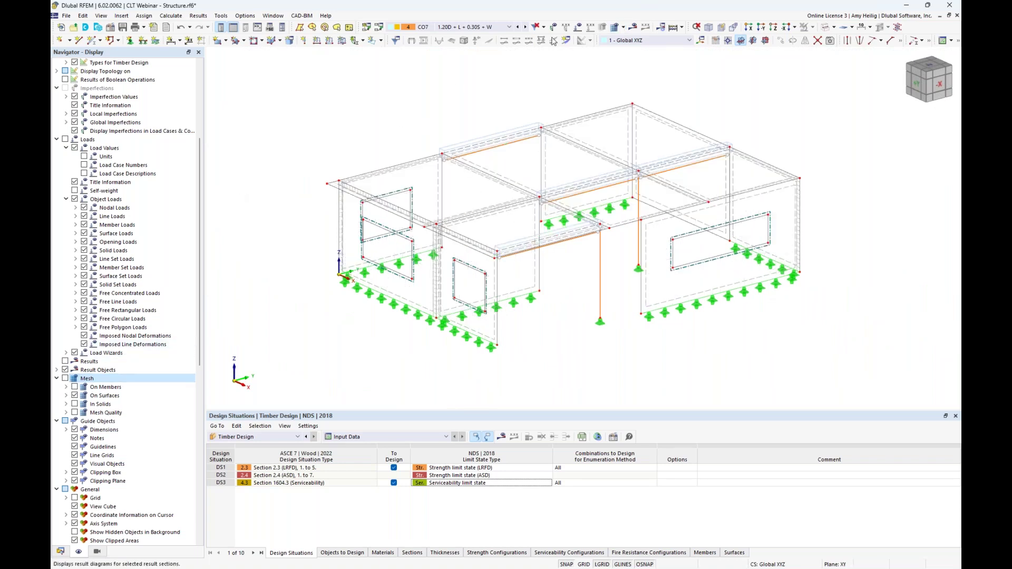
{"action": "left_click", "coordinate": [834, 27]}
{"action": "left_click", "coordinate": [858, 60]}
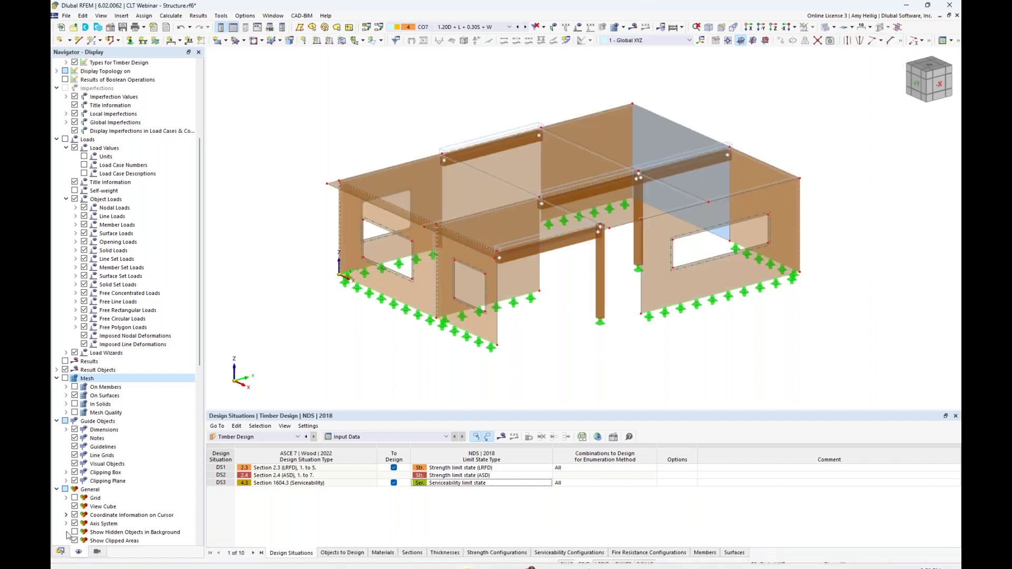
- Calculate all load cases, load combinations and the timber design
{"action": "left_click", "coordinate": [61, 551]}
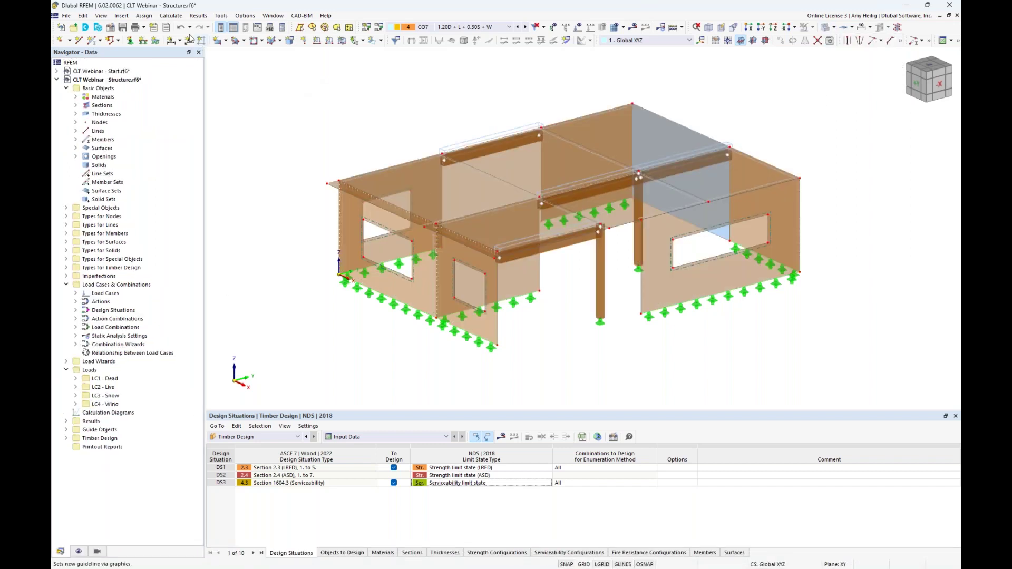
{"action": "left_click", "coordinate": [171, 15]}
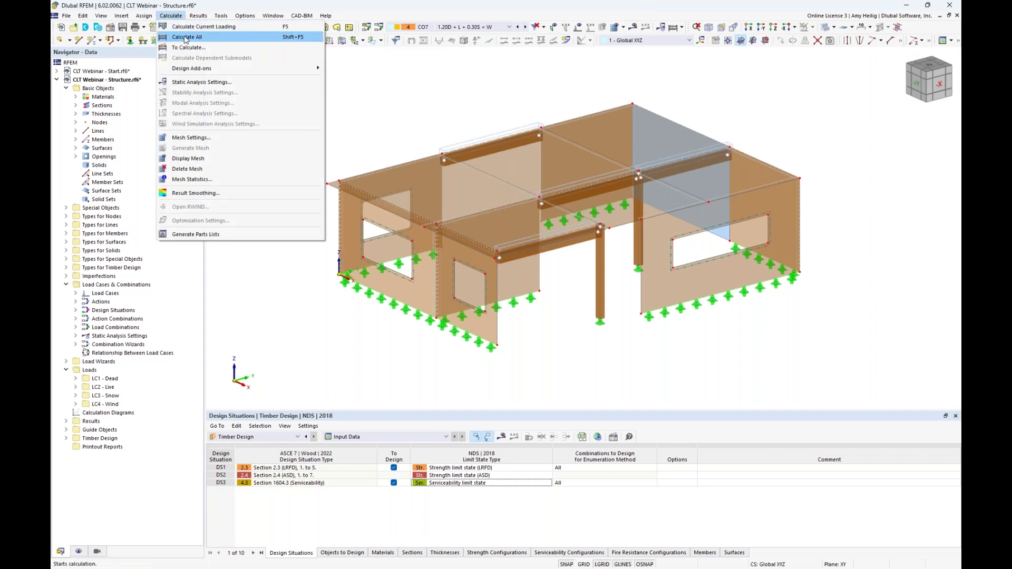
{"action": "left_click", "coordinate": [185, 37]}
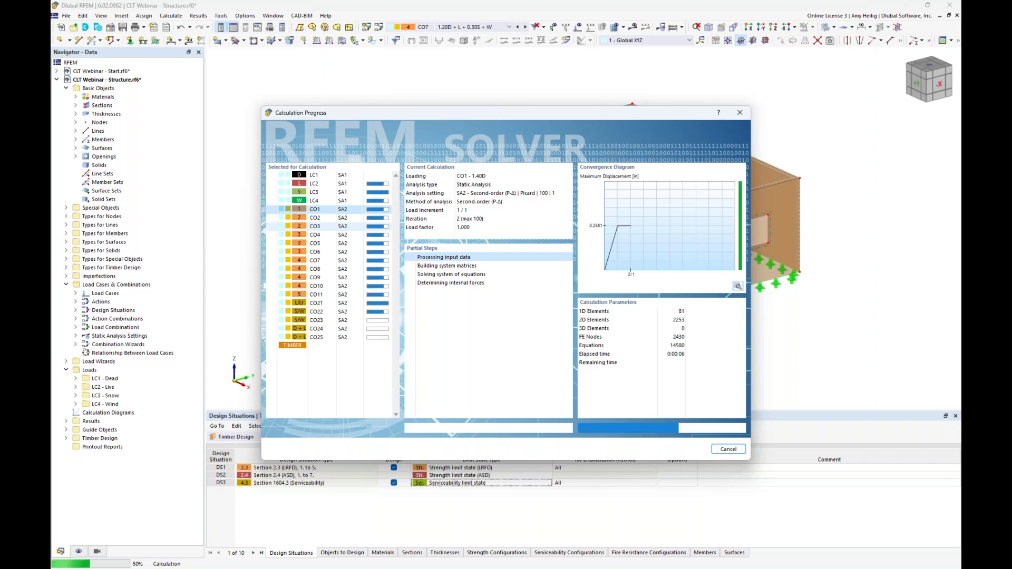
{"action": "key", "text": "super+Tab"}
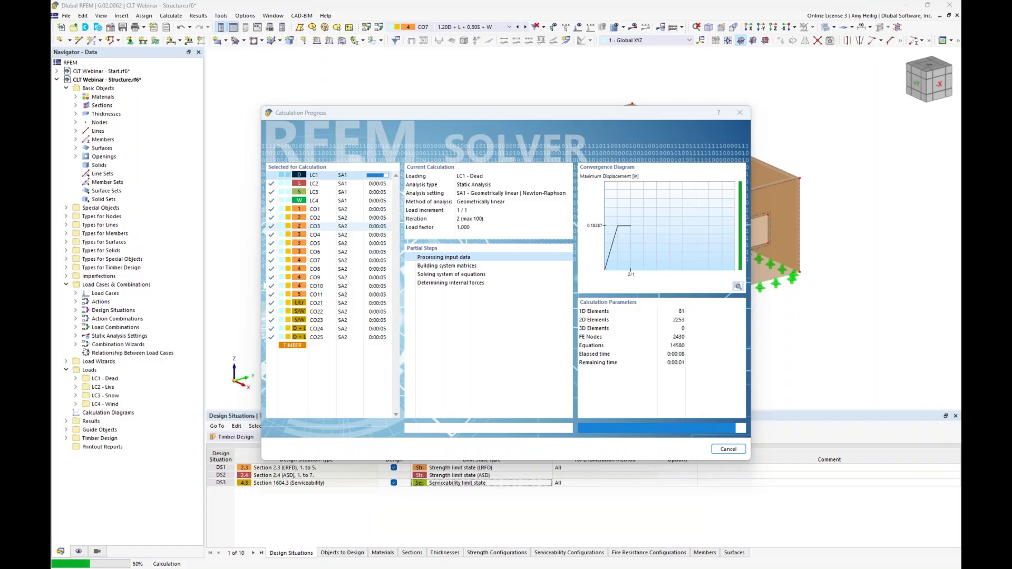
{"action": "left_click", "coordinate": [497, 165]}
{"action": "key", "text": "Right"}
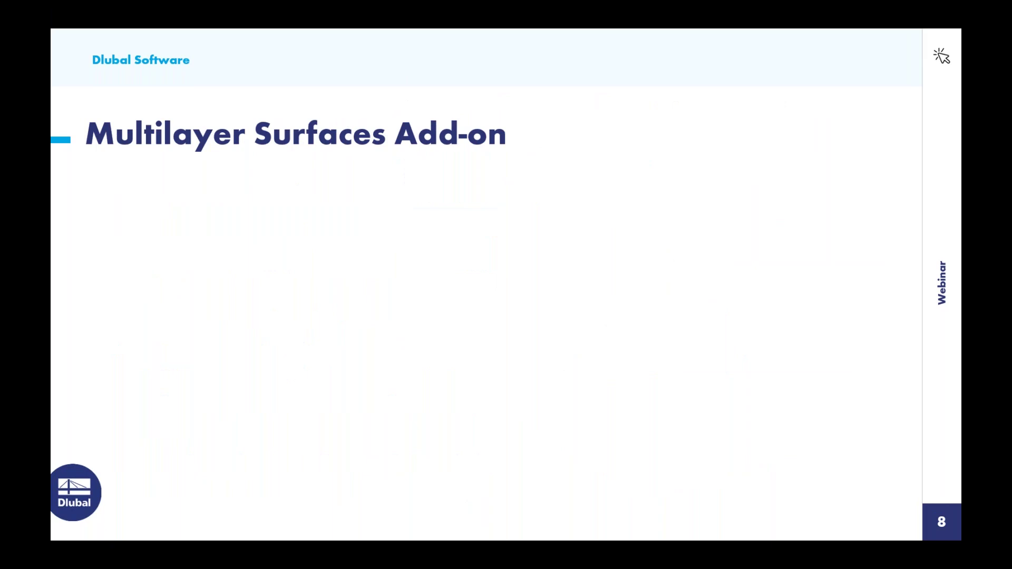
{"action": "key", "text": "Right"}
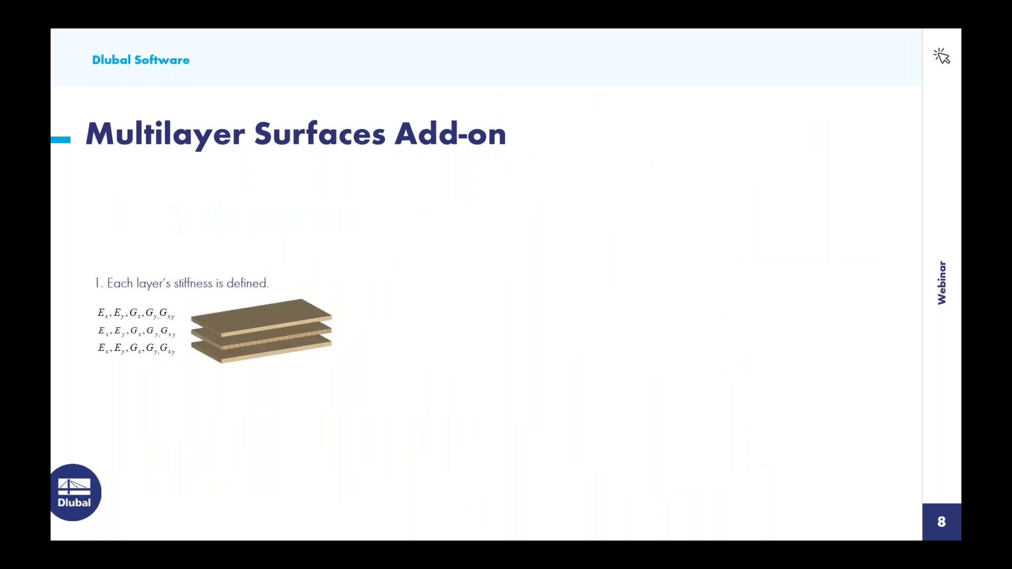
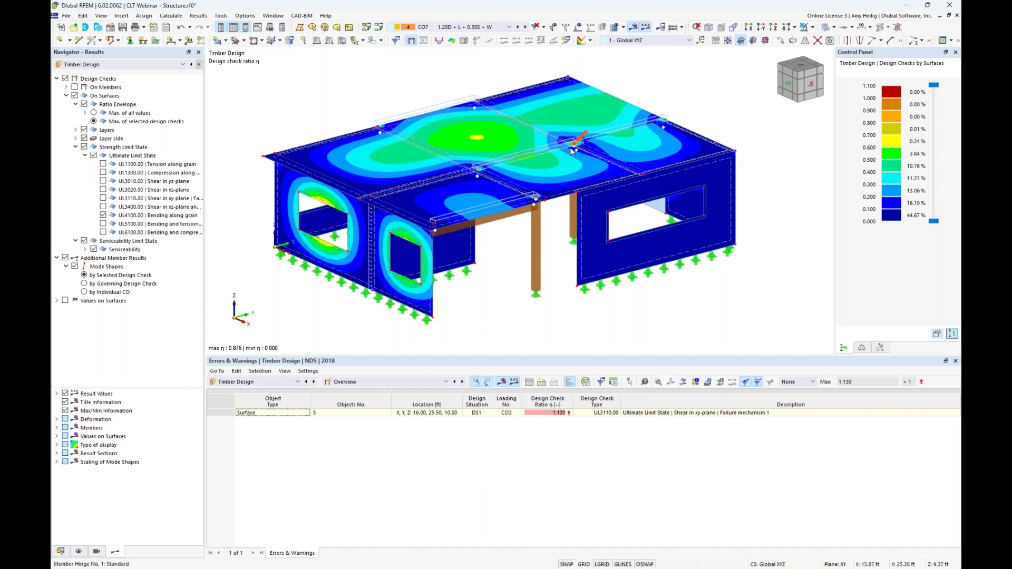
- Show only the UL3110.00 shear in xy-plane design check on the surfaces, excluding bending along grain and the serviceability limit state
{"action": "middle_click_drag", "start_coordinate": [568, 278], "coordinate": [571, 269], "text": "ctrl"}
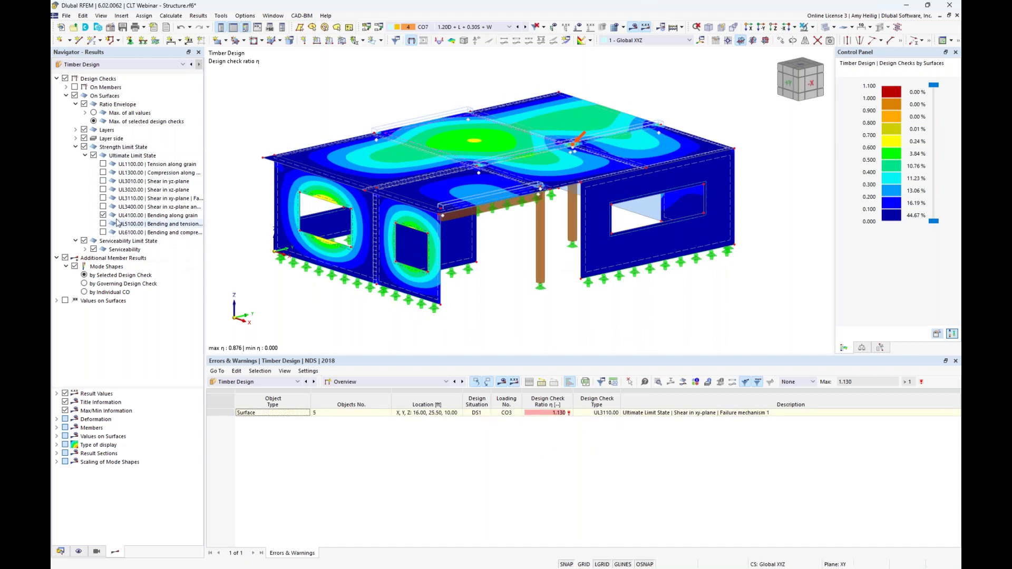
{"action": "left_click", "coordinate": [103, 181]}
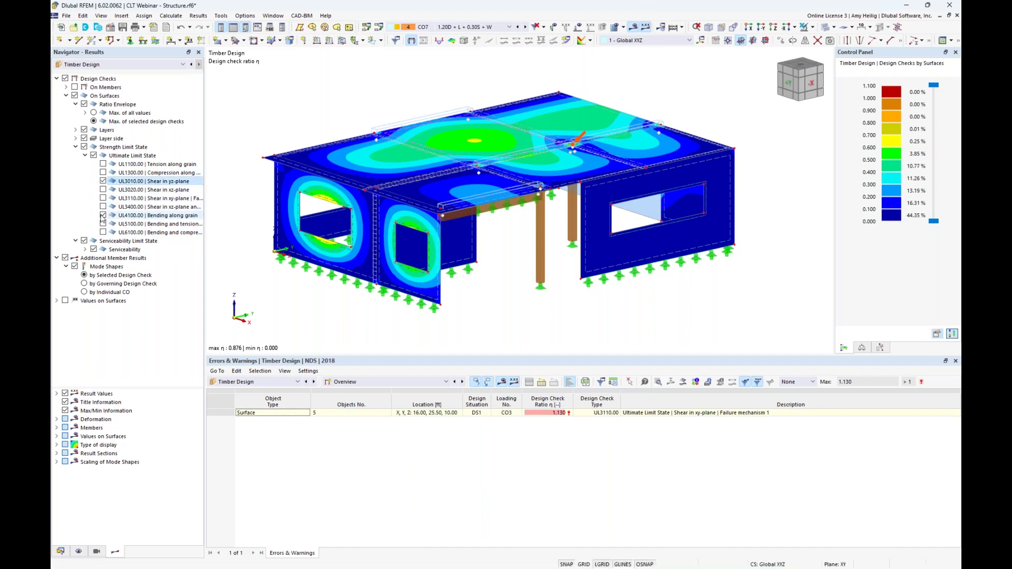
{"action": "left_click", "coordinate": [103, 182]}
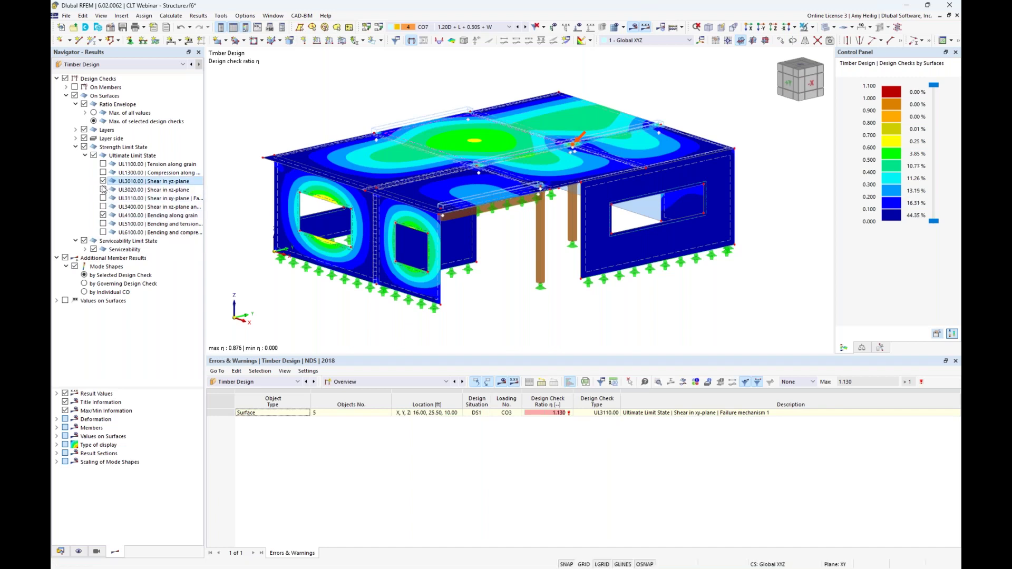
{"action": "left_click", "coordinate": [103, 199]}
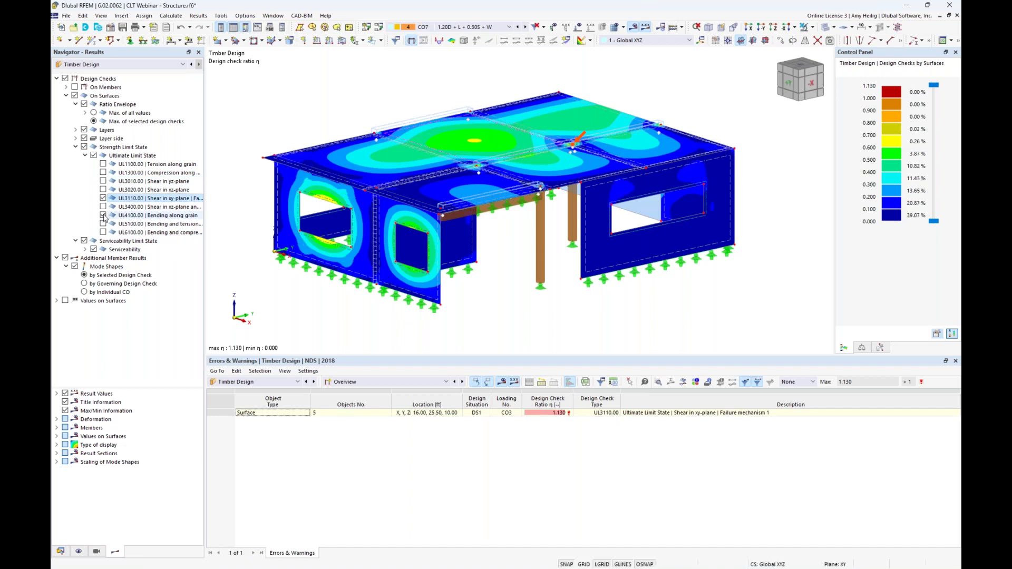
{"action": "left_click", "coordinate": [103, 215]}
{"action": "left_click", "coordinate": [93, 242]}
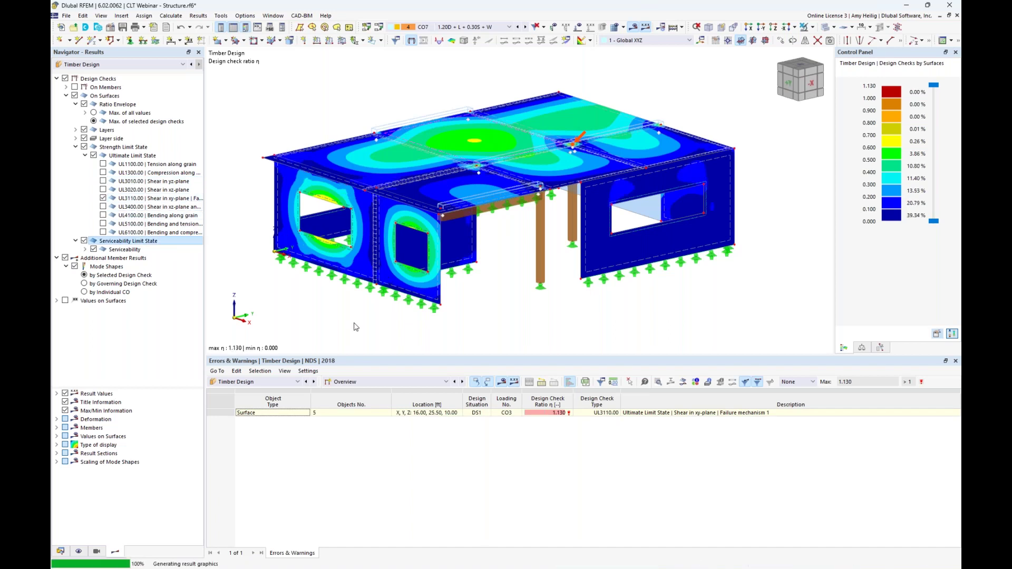
- Hide the line hinges in the model display
{"action": "left_click", "coordinate": [78, 552]}
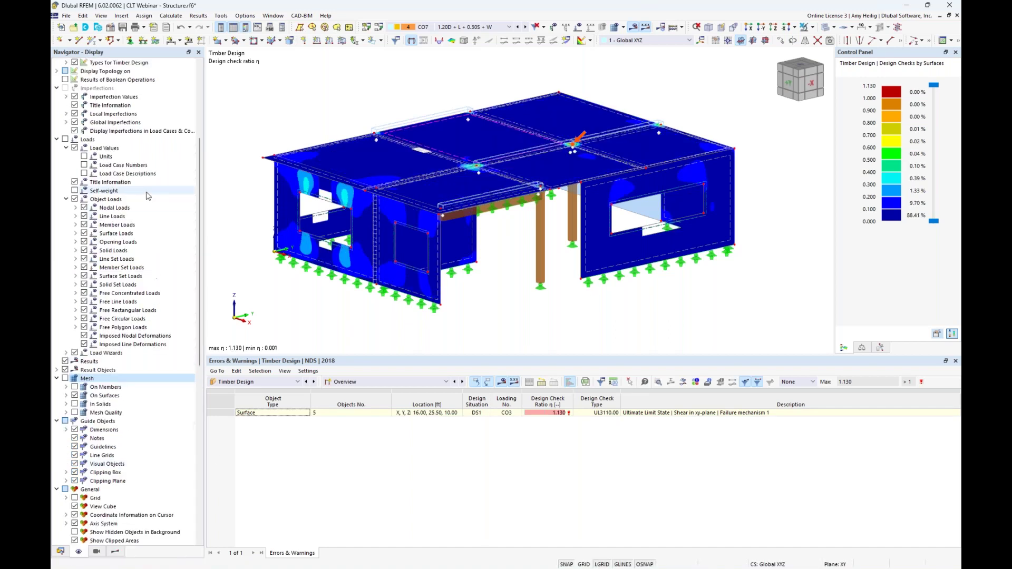
{"action": "scroll", "coordinate": [126, 193], "scroll_direction": "up", "scroll_amount": 6}
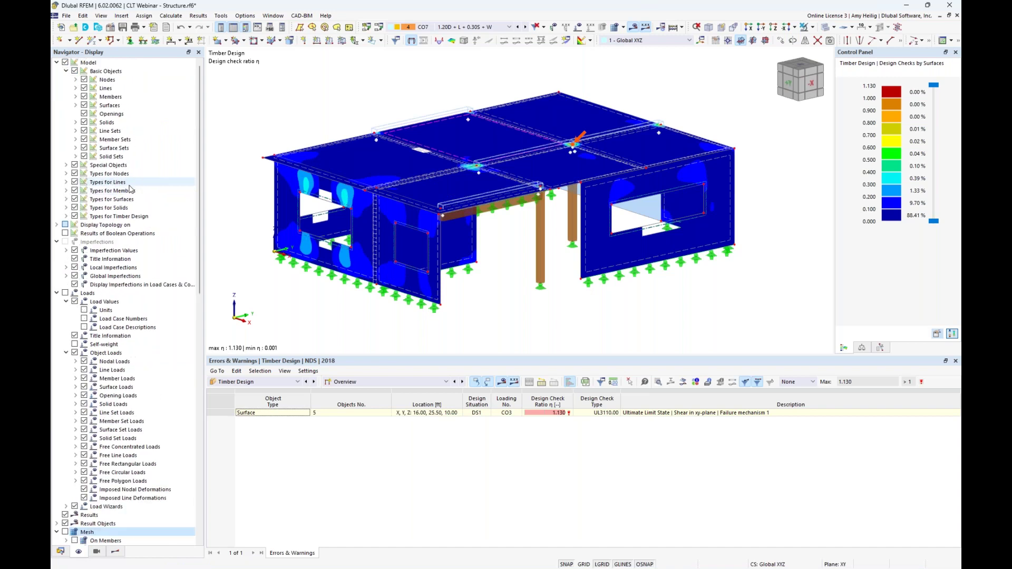
{"action": "left_click", "coordinate": [67, 183]}
{"action": "left_click", "coordinate": [83, 208]}
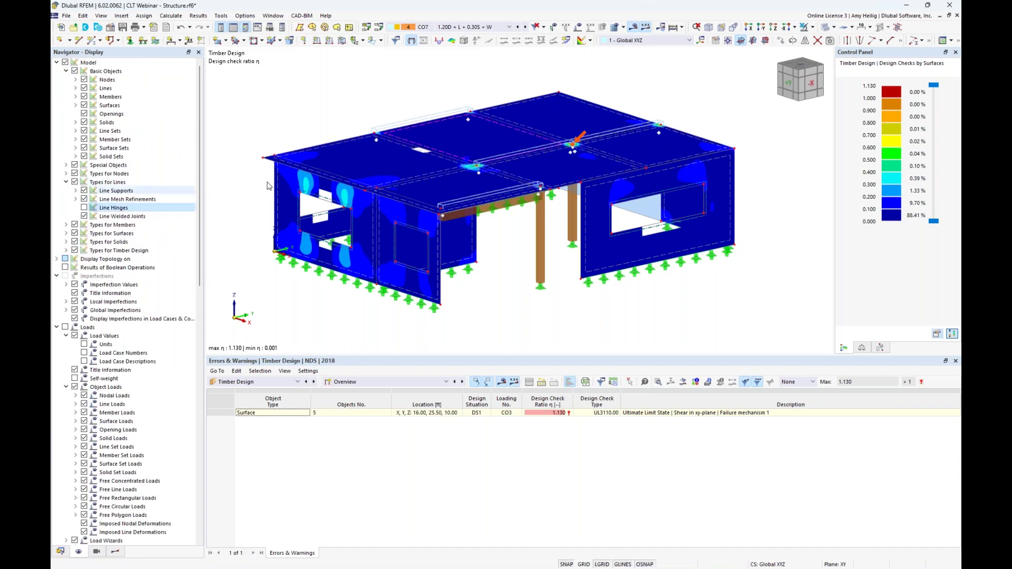
- Examine the shear design ratio on the roof surface above the interior column, and turn off the results to inspect the bare connection
{"action": "scroll", "coordinate": [580, 148], "scroll_direction": "up", "scroll_amount": 10}
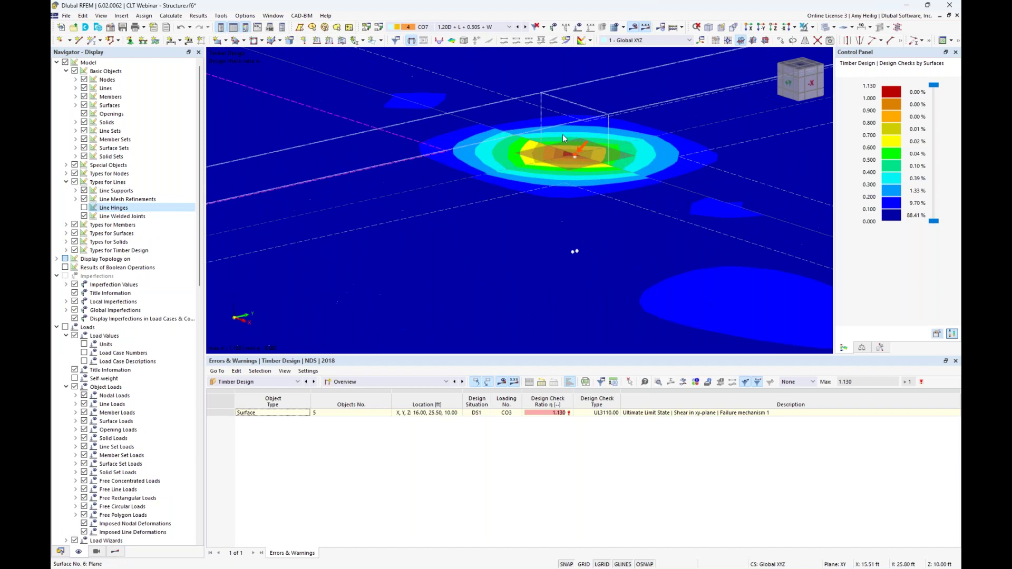
{"action": "scroll", "coordinate": [562, 134], "scroll_direction": "up", "scroll_amount": 2}
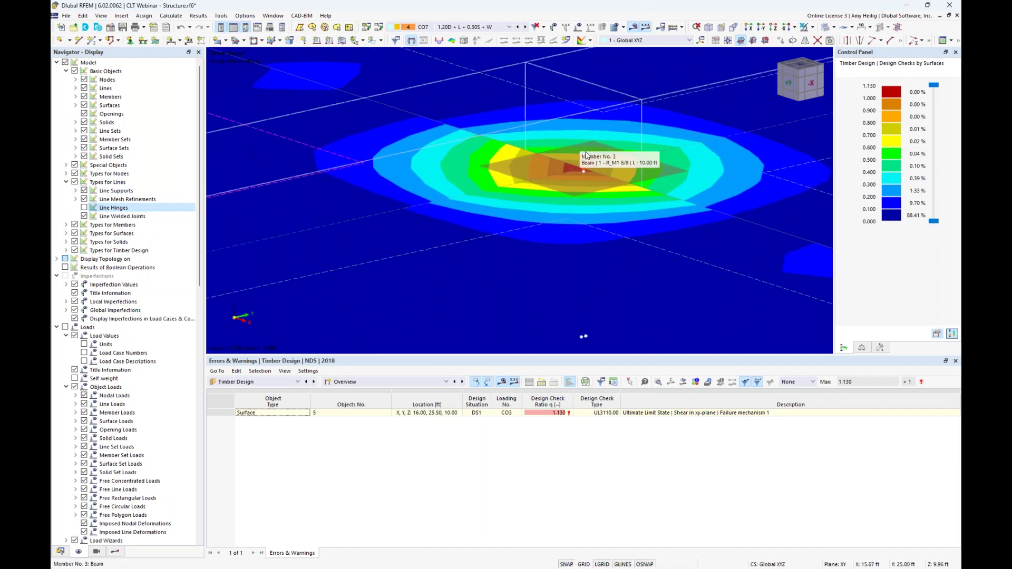
{"action": "scroll", "coordinate": [618, 185], "scroll_direction": "down", "scroll_amount": 2}
{"action": "middle_click_drag", "start_coordinate": [662, 217], "coordinate": [630, 214]}
{"action": "scroll", "coordinate": [630, 214], "scroll_direction": "down", "scroll_amount": 1}
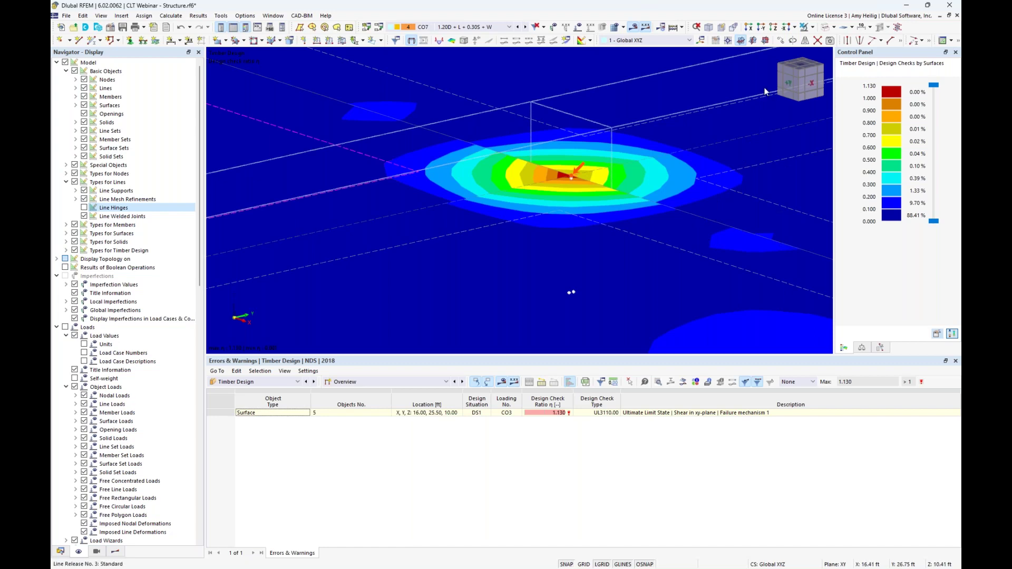
{"action": "left_click", "coordinate": [633, 27]}
{"action": "scroll", "coordinate": [646, 244], "scroll_direction": "down", "scroll_amount": 5}
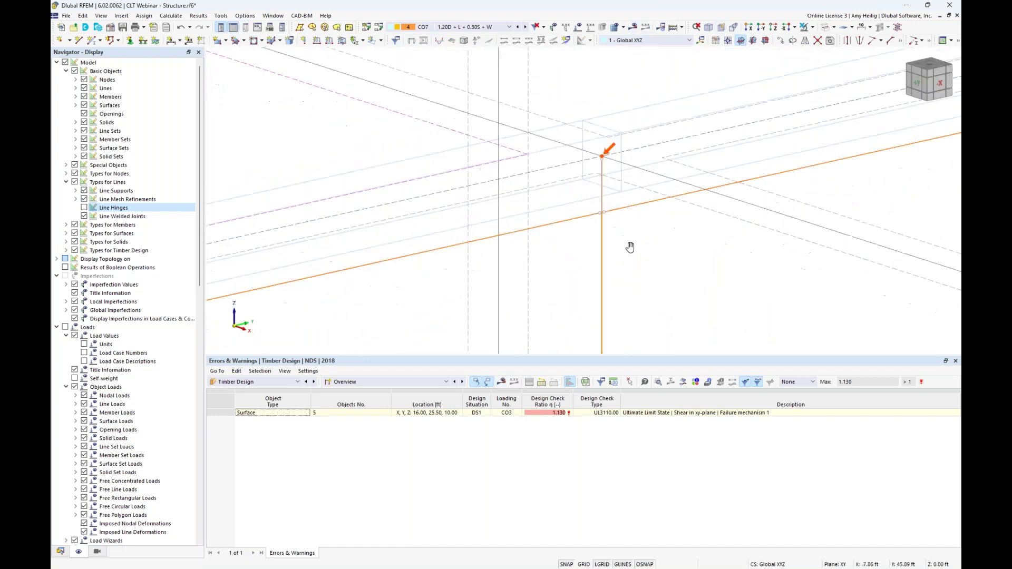
{"action": "scroll", "coordinate": [586, 155], "scroll_direction": "up", "scroll_amount": 5}
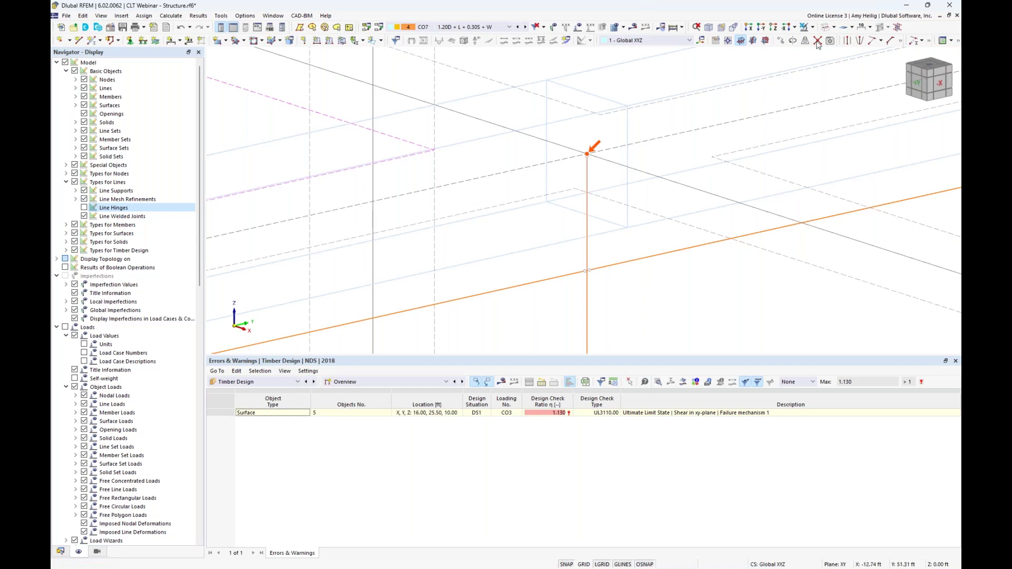
- Create a new surface results adjustment and assign it to the roof-level surfaces 4-6 and 9-11
{"action": "left_click", "coordinate": [59, 552]}
{"action": "scroll", "coordinate": [494, 241], "scroll_direction": "down", "scroll_amount": 6}
{"action": "middle_click_drag", "start_coordinate": [514, 238], "coordinate": [566, 181]}
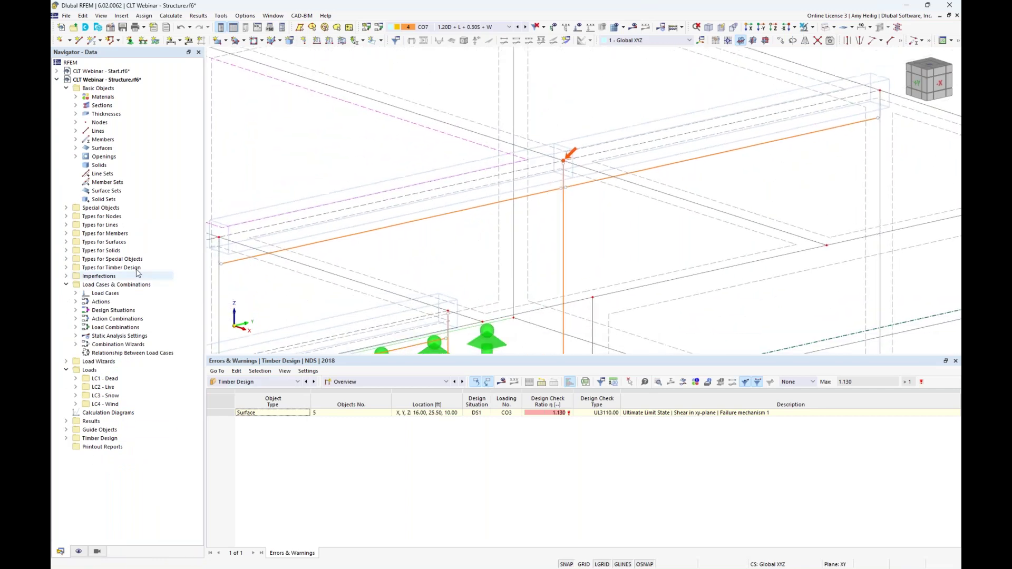
{"action": "left_click", "coordinate": [66, 208]}
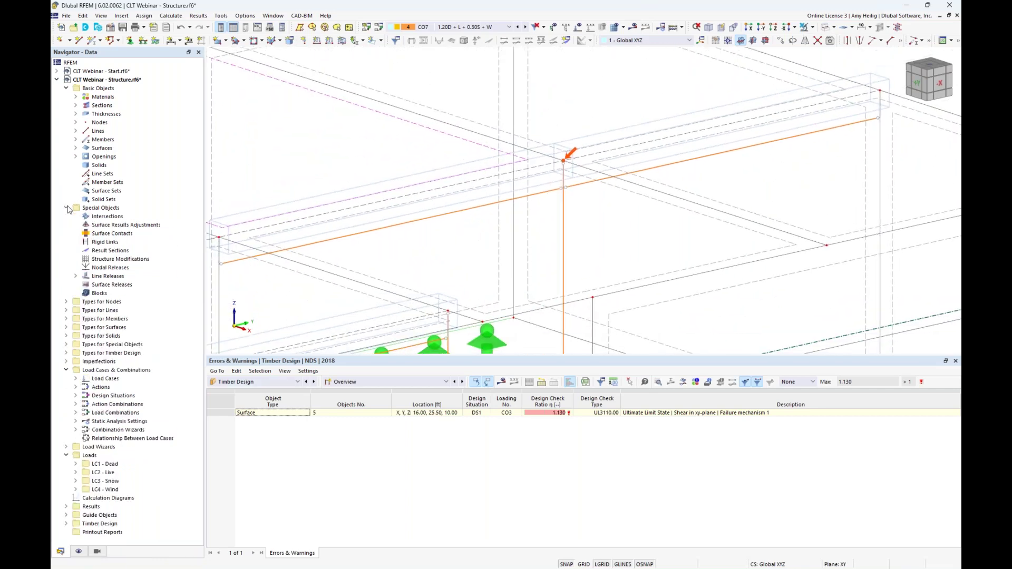
{"action": "right_click", "coordinate": [112, 228]}
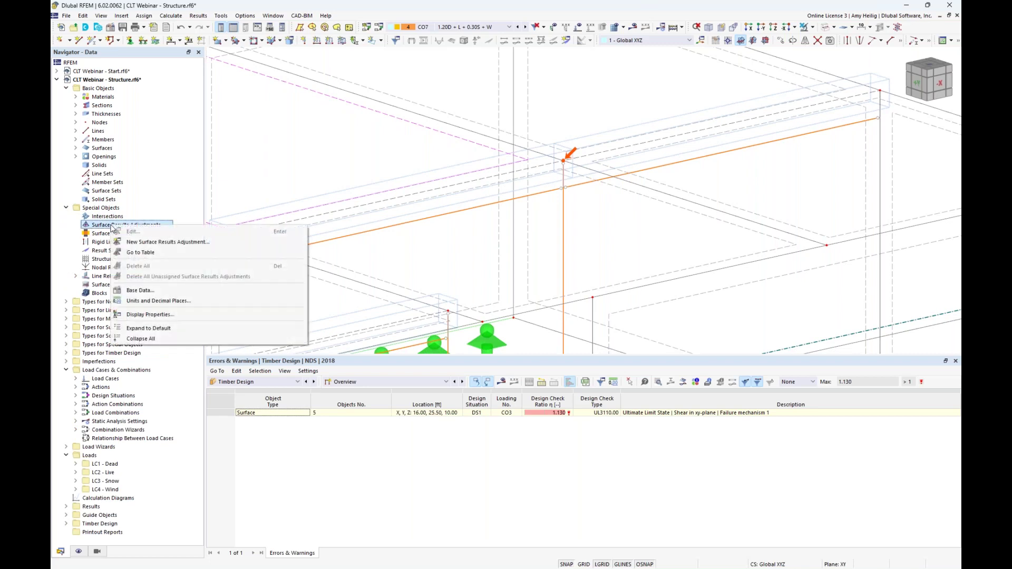
{"action": "left_click", "coordinate": [153, 245]}
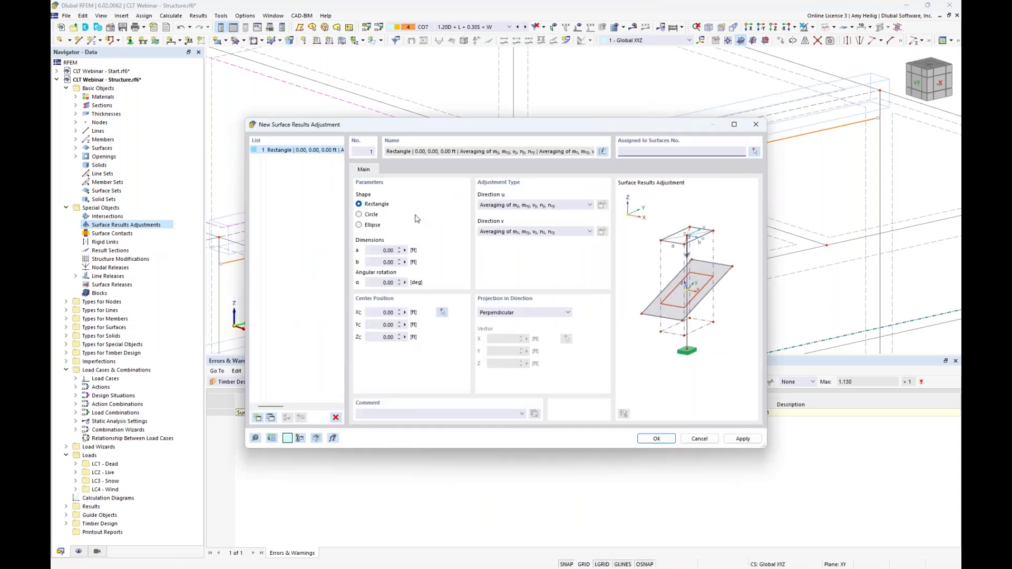
{"action": "left_click", "coordinate": [754, 154]}
{"action": "scroll", "coordinate": [681, 206], "scroll_direction": "down", "scroll_amount": 2}
{"action": "middle_click_drag", "start_coordinate": [677, 222], "coordinate": [595, 200], "text": "ctrl"}
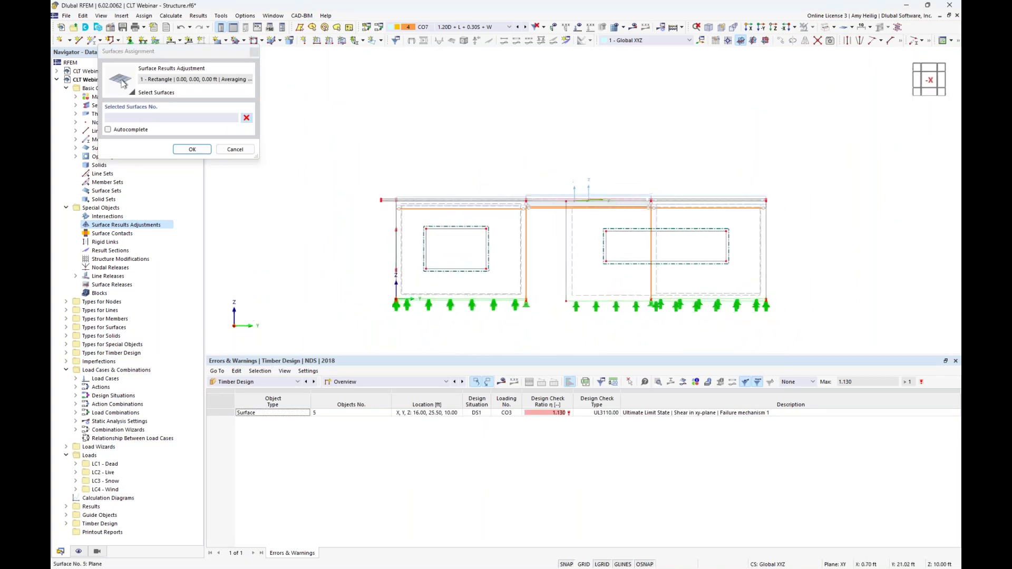
{"action": "left_click_drag", "start_coordinate": [360, 167], "coordinate": [789, 218]}
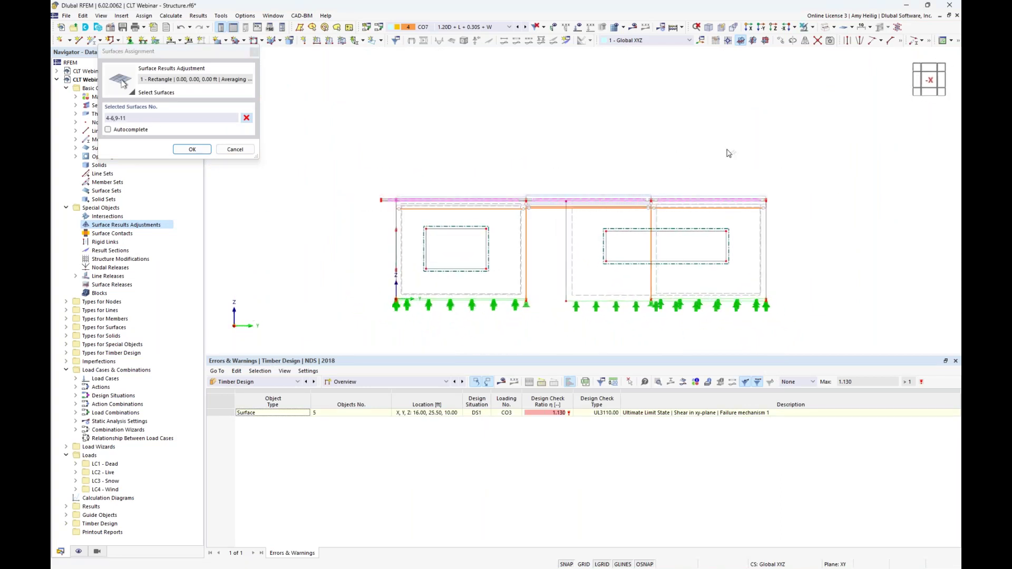
{"action": "left_click", "coordinate": [195, 150]}
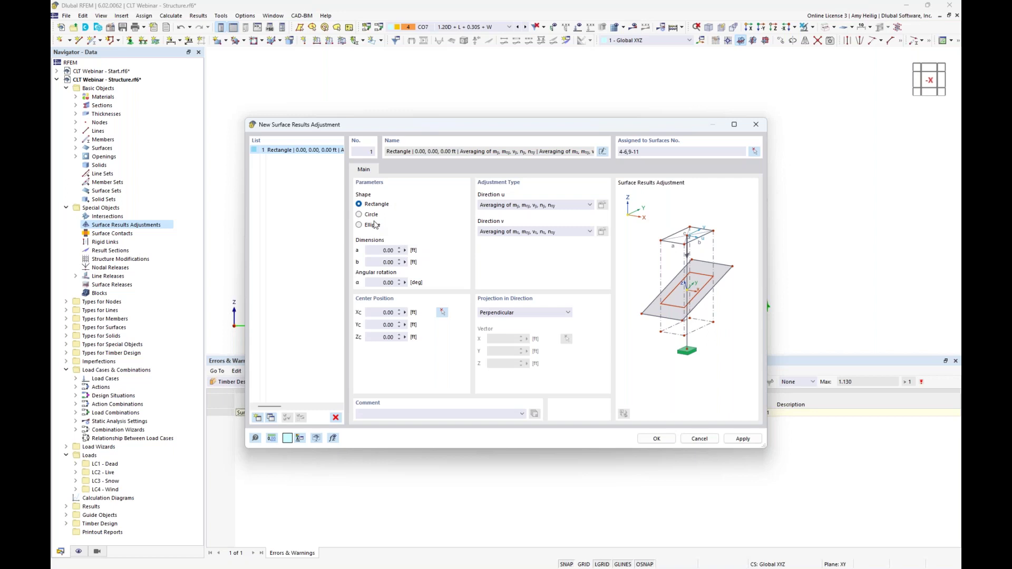
- Set the rectangular adjustment area's dimensions a and b to 1.5 ft each
{"action": "left_click", "coordinate": [389, 251]}
{"action": "type", "text": "1.5"}
{"action": "key", "text": "Tab"}
{"action": "type", "text": "1.5"}
{"action": "key", "text": "Tab"}
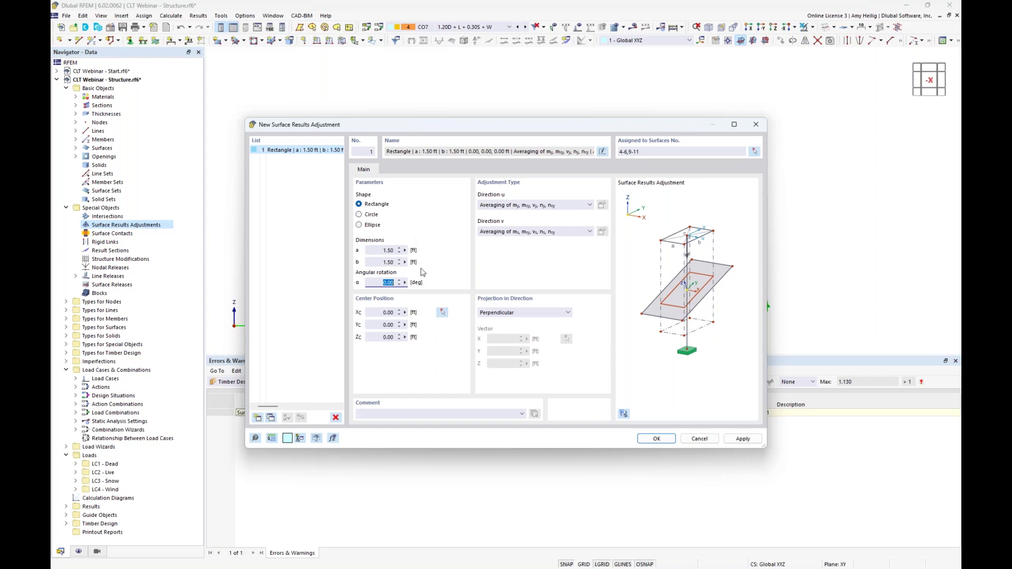
- Center the adjustment on the interior column's top node at 16.00, 25.50, 10.00 ft, and save it, accepting deletion of the timber design results
{"action": "left_click", "coordinate": [442, 313]}
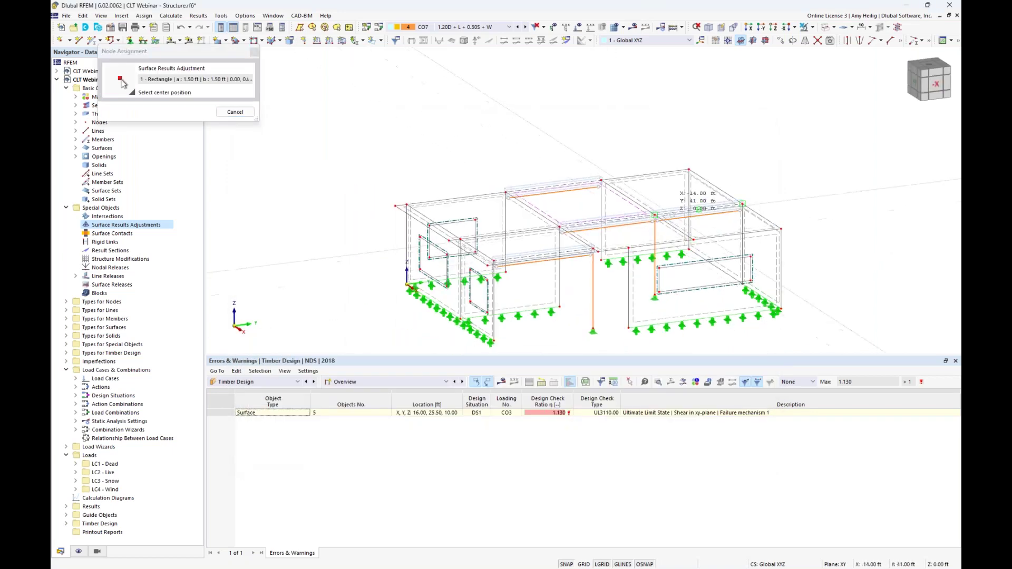
{"action": "left_click", "coordinate": [655, 202]}
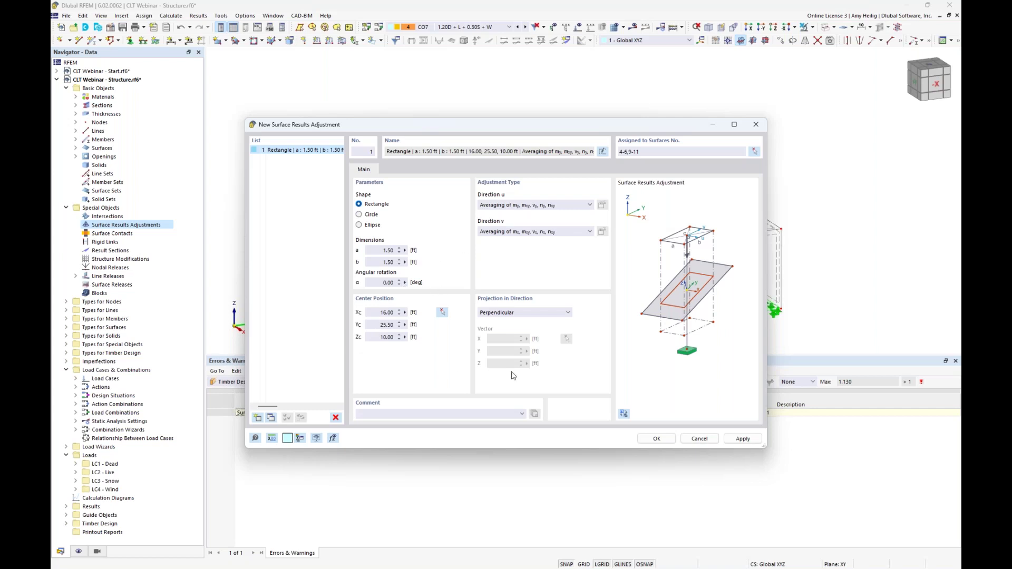
{"action": "left_click", "coordinate": [656, 439]}
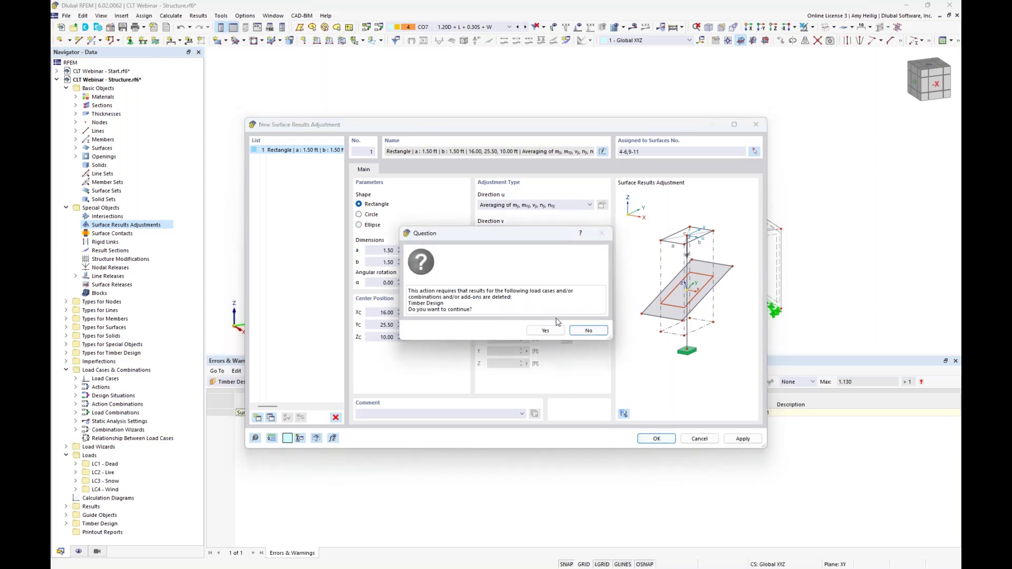
{"action": "left_click", "coordinate": [544, 329]}
- Copy the surface results adjustment to the other end of its beam, the front column's top node and the beam end at the far wall
{"action": "scroll", "coordinate": [654, 214], "scroll_direction": "up", "scroll_amount": 5}
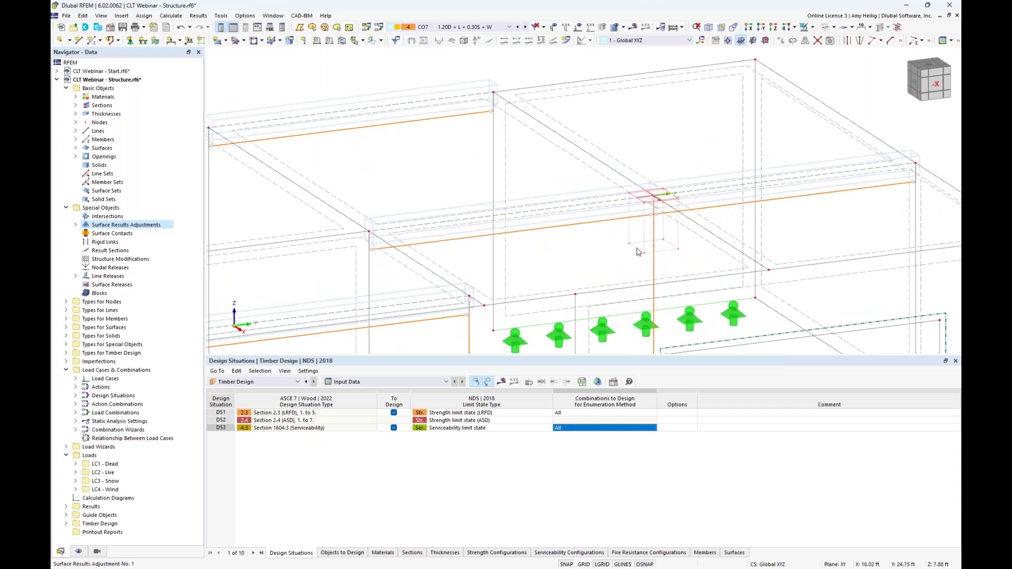
{"action": "scroll", "coordinate": [638, 252], "scroll_direction": "down", "scroll_amount": 3}
{"action": "scroll", "coordinate": [634, 184], "scroll_direction": "up", "scroll_amount": 2}
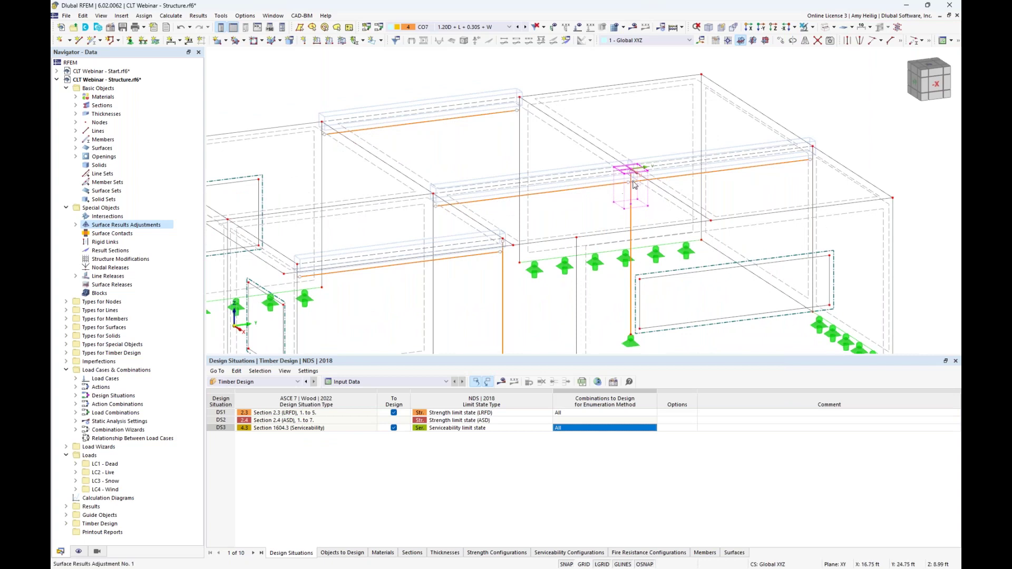
{"action": "left_click_drag", "start_coordinate": [632, 169], "coordinate": [437, 194], "text": "ctrl"}
{"action": "left_click_drag", "start_coordinate": [495, 215], "coordinate": [503, 241], "text": "ctrl"}
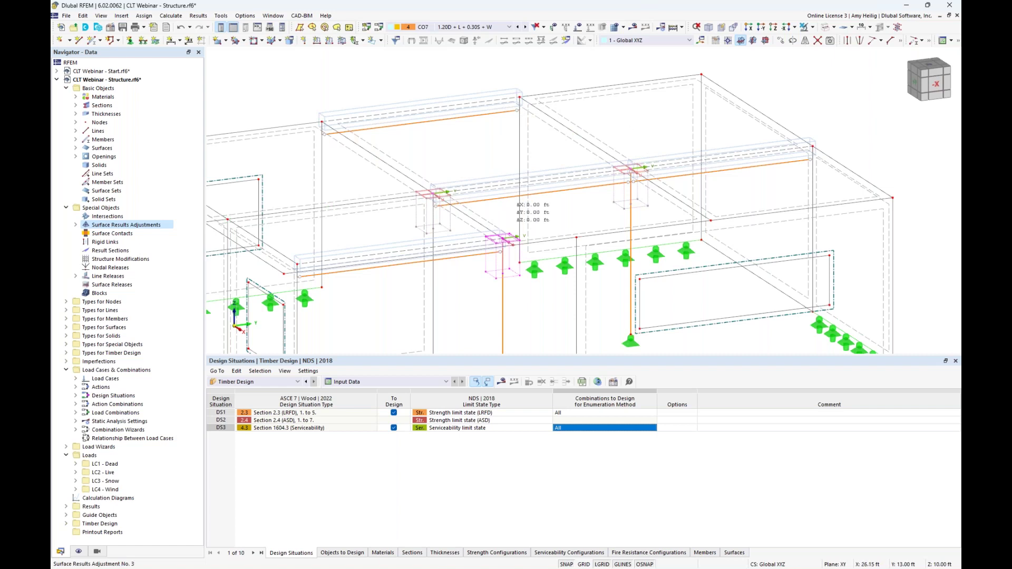
{"action": "left_click", "coordinate": [812, 148]}
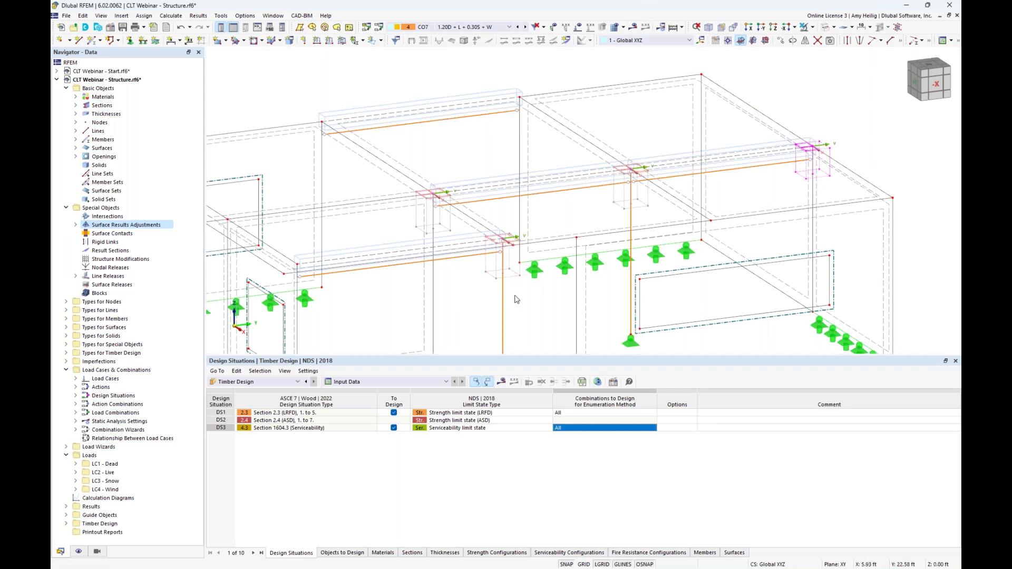
{"action": "left_click", "coordinate": [427, 80]}
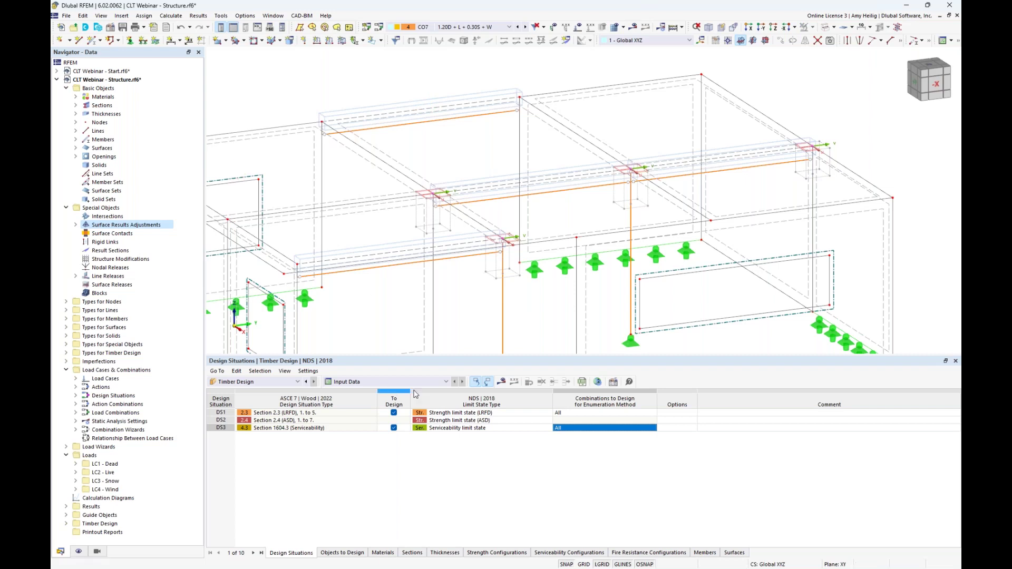
- Recalculate the timber design with the surface results adjustments and list the design ratios on surfaces
{"action": "left_click", "coordinate": [502, 383]}
{"action": "left_click", "coordinate": [546, 330]}
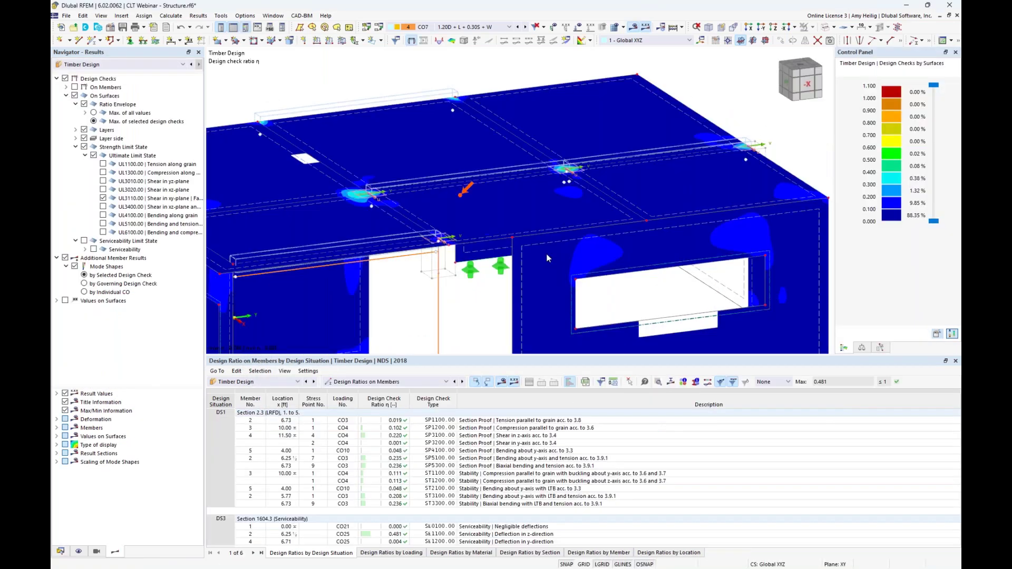
{"action": "left_click", "coordinate": [399, 385]}
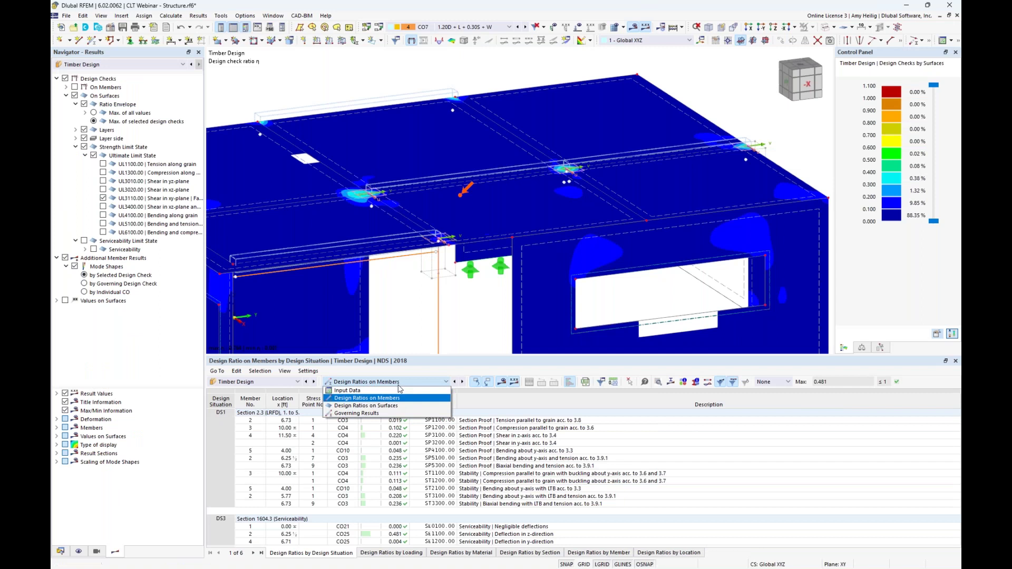
{"action": "left_click", "coordinate": [400, 409]}
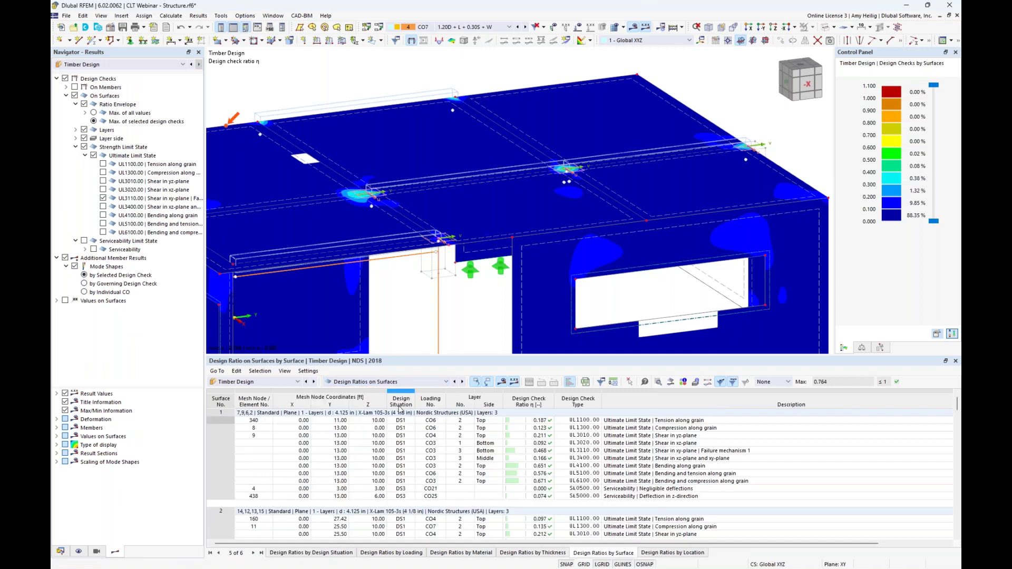
{"action": "scroll", "coordinate": [421, 422], "scroll_direction": "down", "scroll_amount": 7}
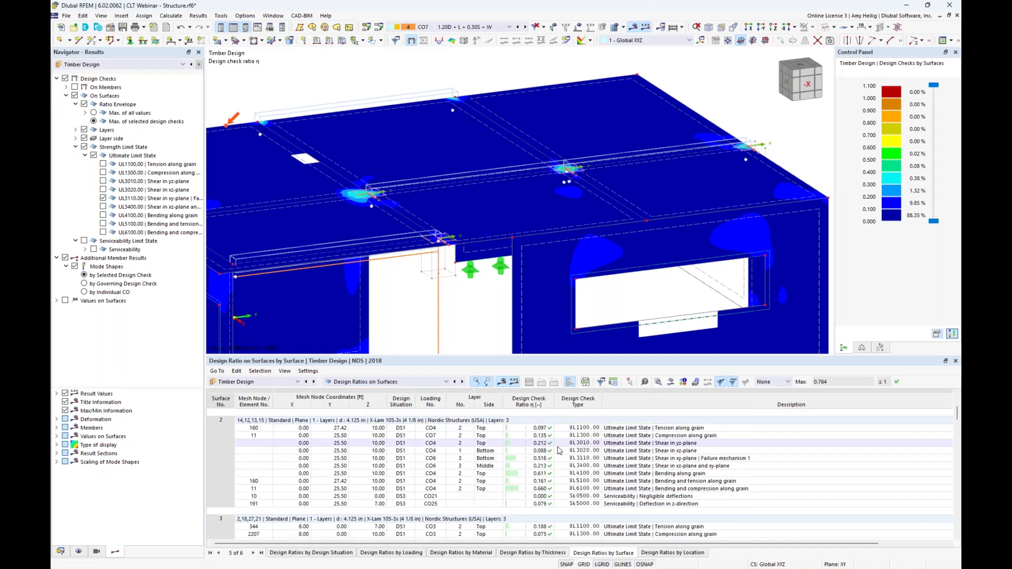
{"action": "scroll", "coordinate": [559, 450], "scroll_direction": "up", "scroll_amount": 5}
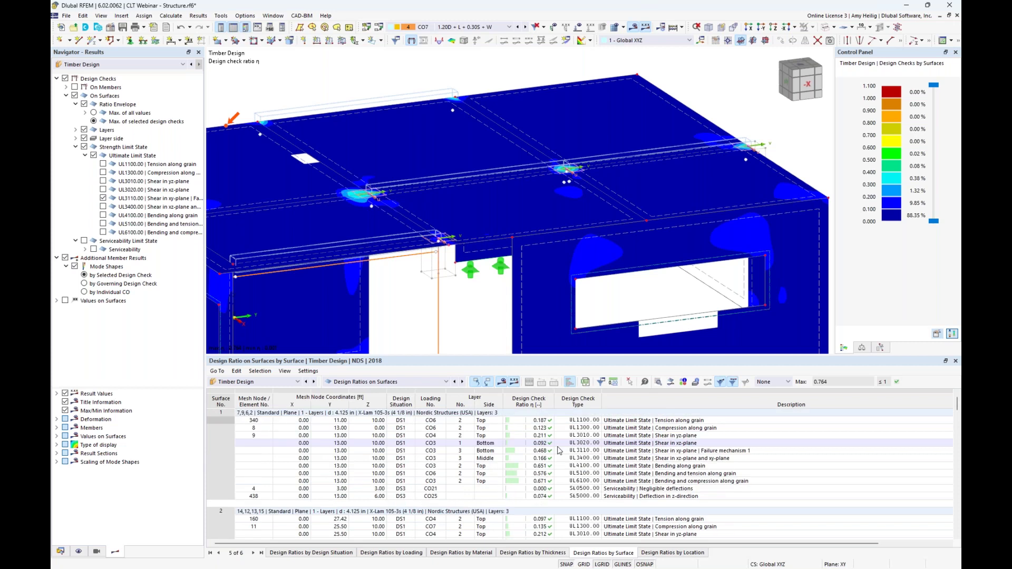
{"action": "scroll", "coordinate": [575, 308], "scroll_direction": "down", "scroll_amount": 4}
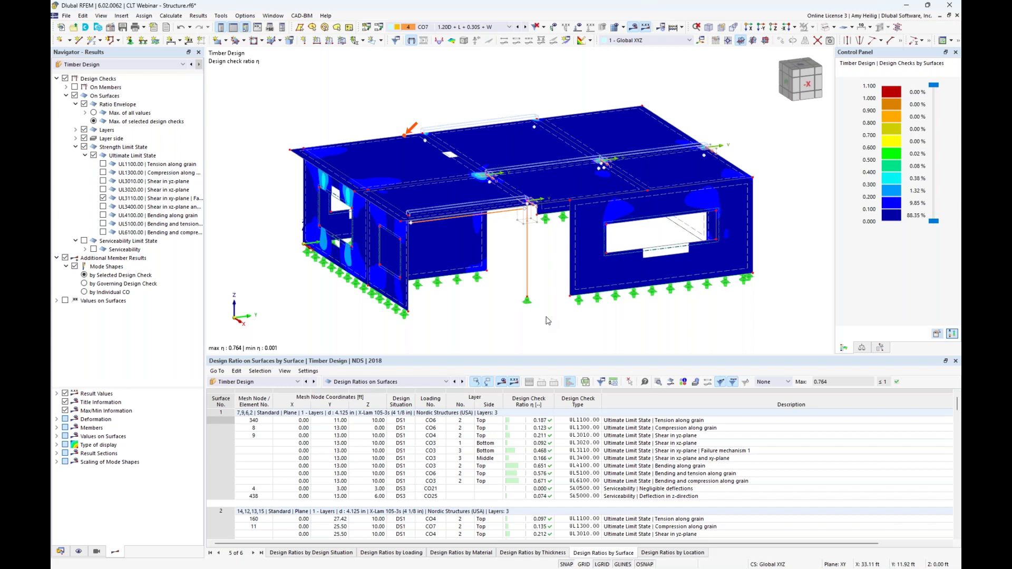
- Display the maximum of all design check values on the surfaces and enlarge the results table
{"action": "left_click", "coordinate": [94, 156]}
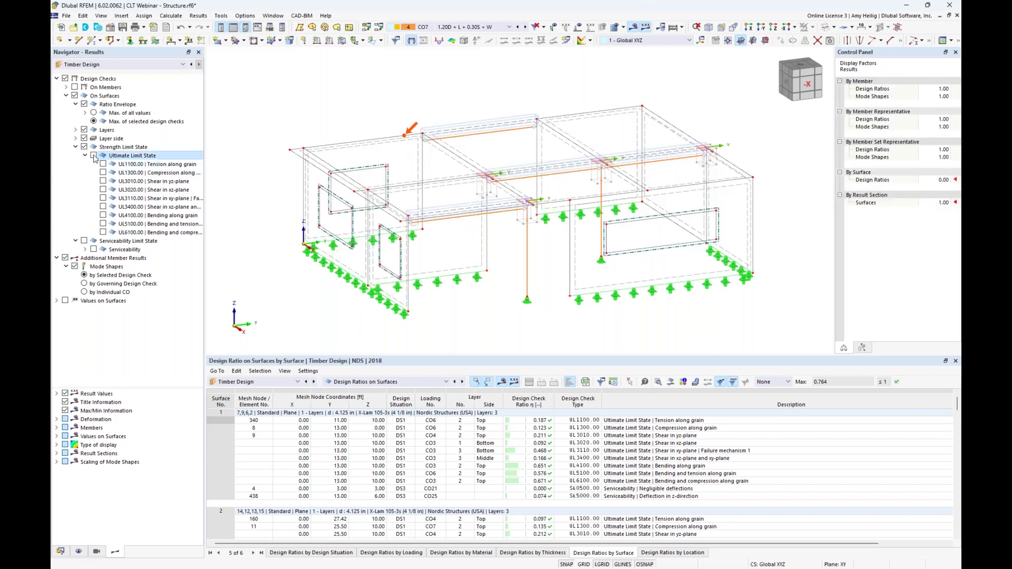
{"action": "left_click", "coordinate": [94, 156]}
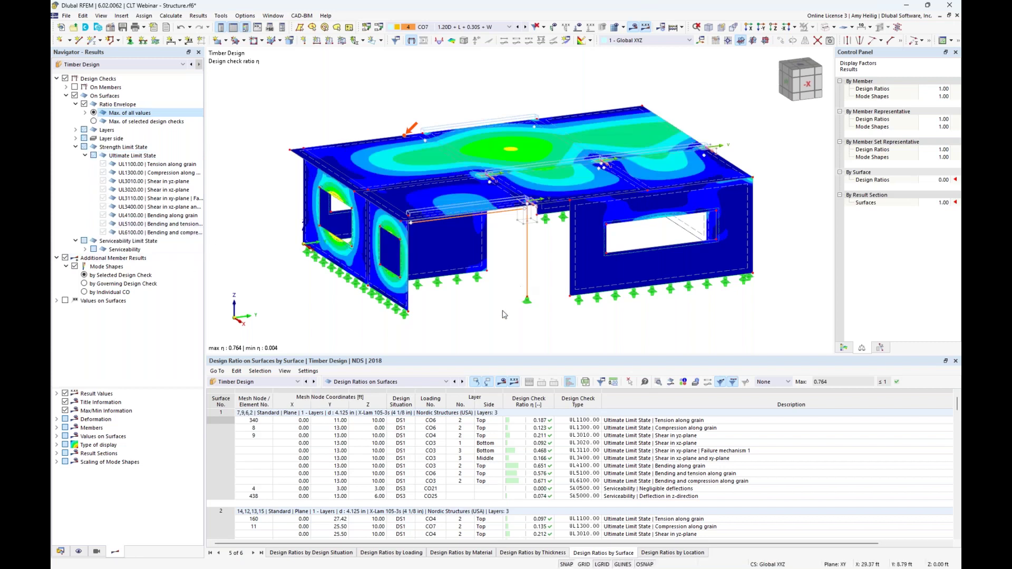
{"action": "left_click_drag", "start_coordinate": [533, 355], "coordinate": [534, 306]}
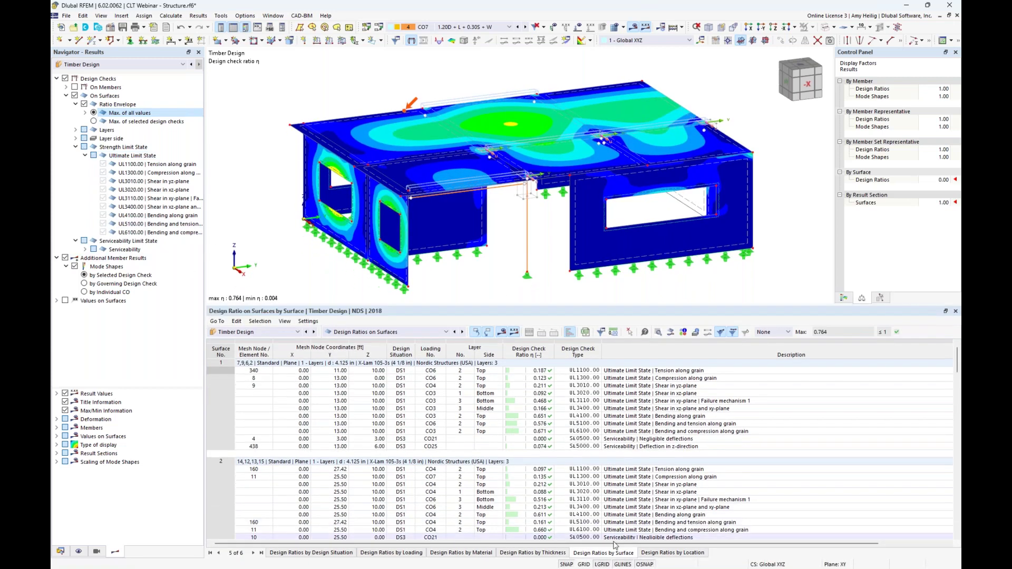
- Examine the design ratios by surface for surfaces 1 to 4 and the available ratio filter options
{"action": "left_click", "coordinate": [622, 381]}
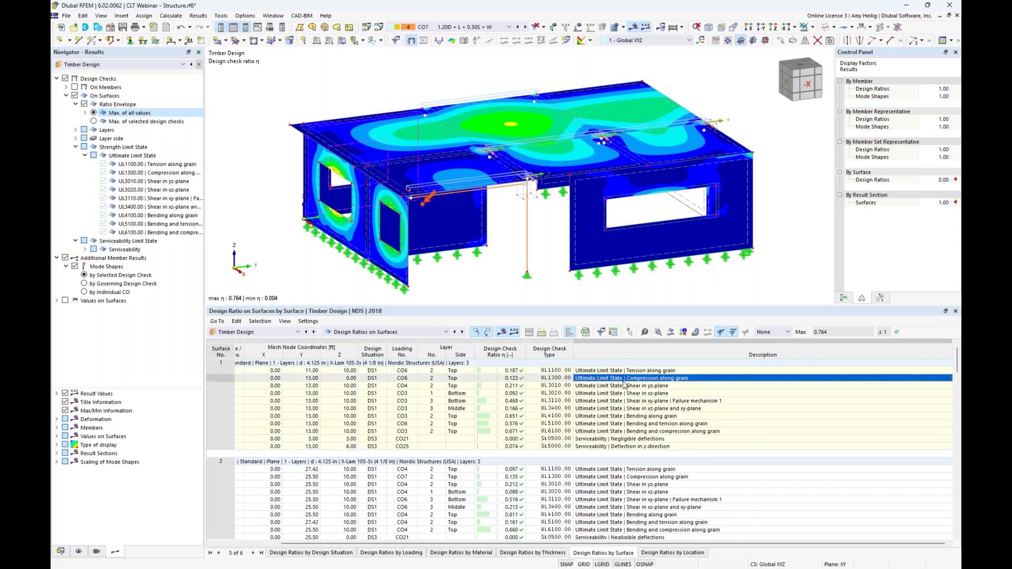
{"action": "scroll", "coordinate": [621, 413], "scroll_direction": "down", "scroll_amount": 2}
{"action": "left_click", "coordinate": [620, 439]}
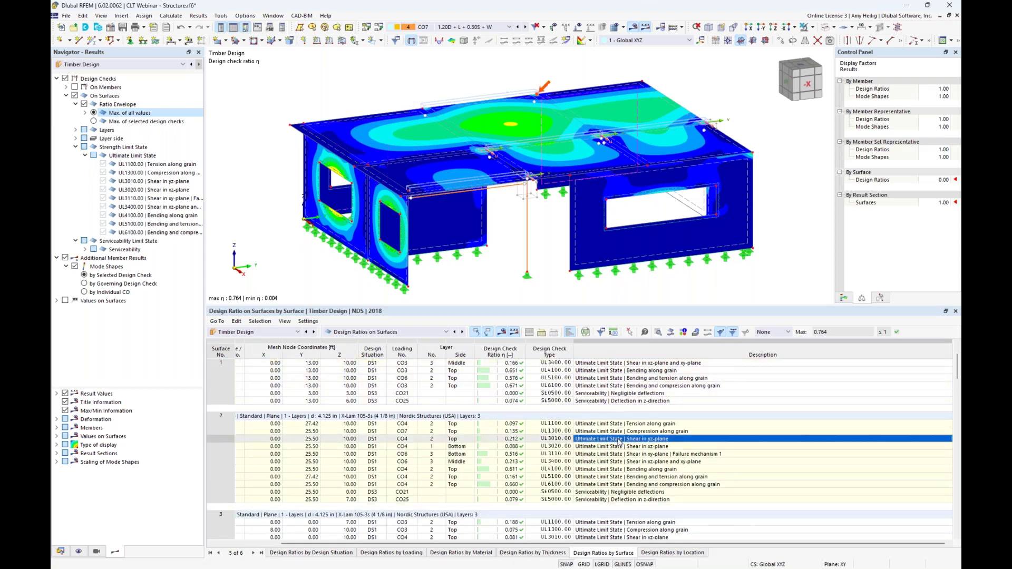
{"action": "scroll", "coordinate": [619, 442], "scroll_direction": "down", "scroll_amount": 3}
{"action": "left_click", "coordinate": [614, 477]}
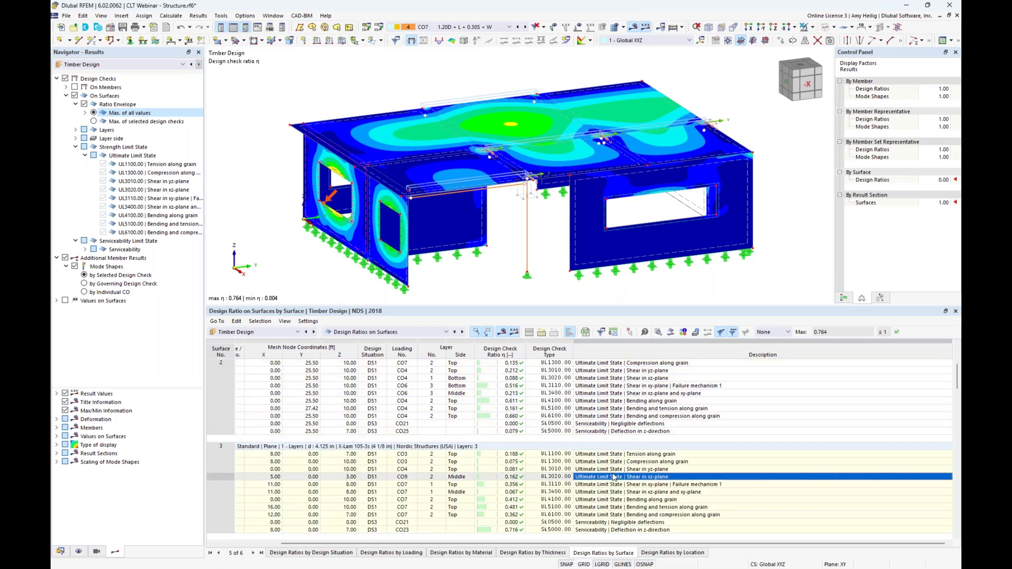
{"action": "scroll", "coordinate": [614, 477], "scroll_direction": "down", "scroll_amount": 4}
{"action": "left_click", "coordinate": [614, 499]}
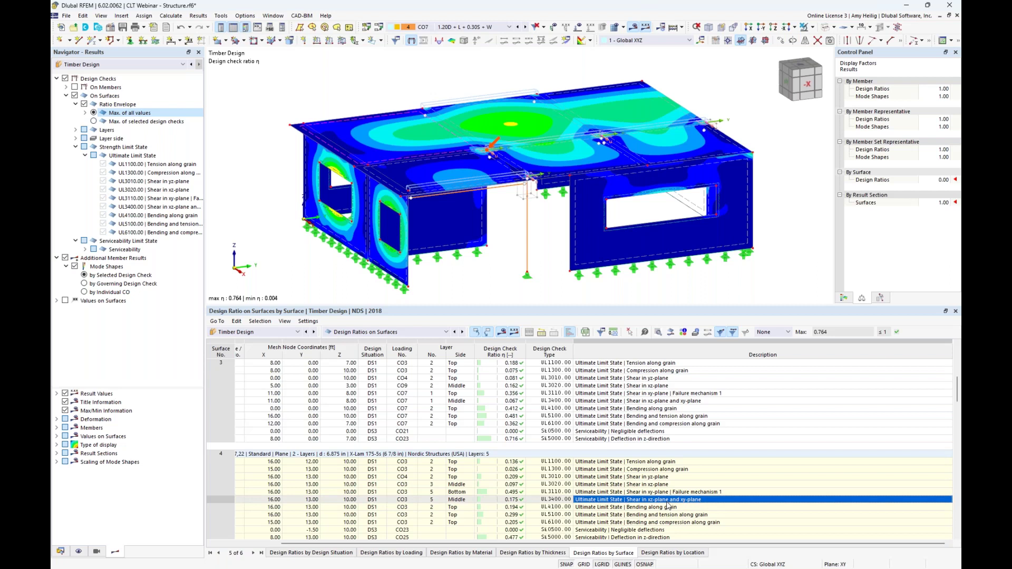
{"action": "scroll", "coordinate": [667, 506], "scroll_direction": "down", "scroll_amount": 2}
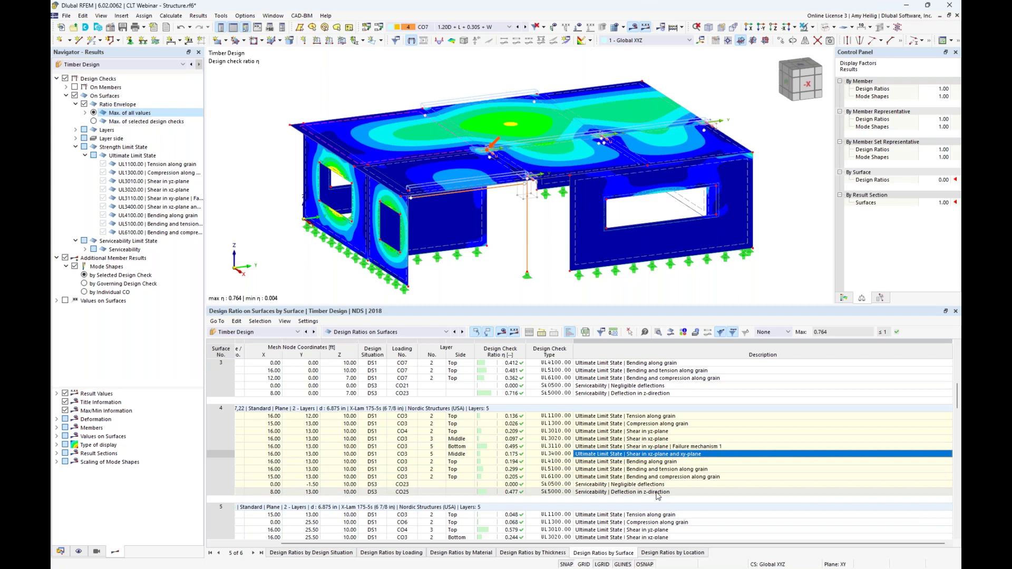
{"action": "left_click", "coordinate": [788, 332]}
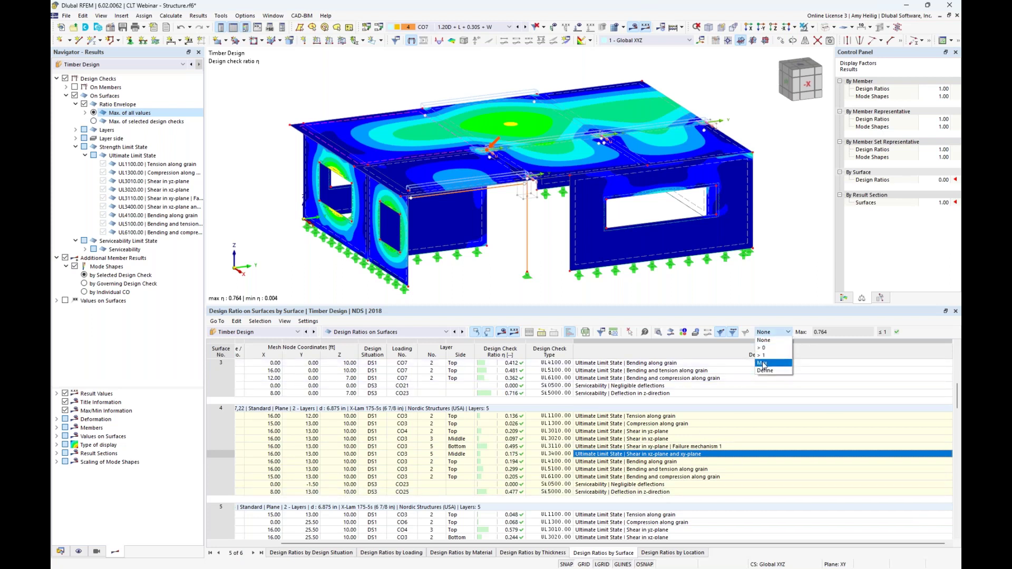
{"action": "left_click", "coordinate": [799, 330]}
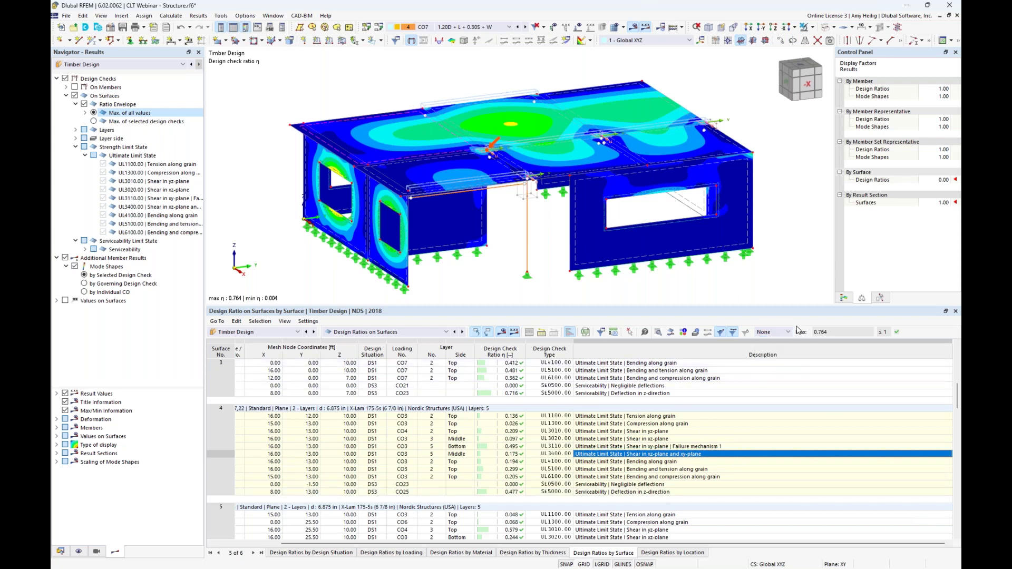
- View the design check details for surface 4's UL3010.00 shear in yz-plane check and enlarge the formulas
{"action": "left_click", "coordinate": [641, 431]}
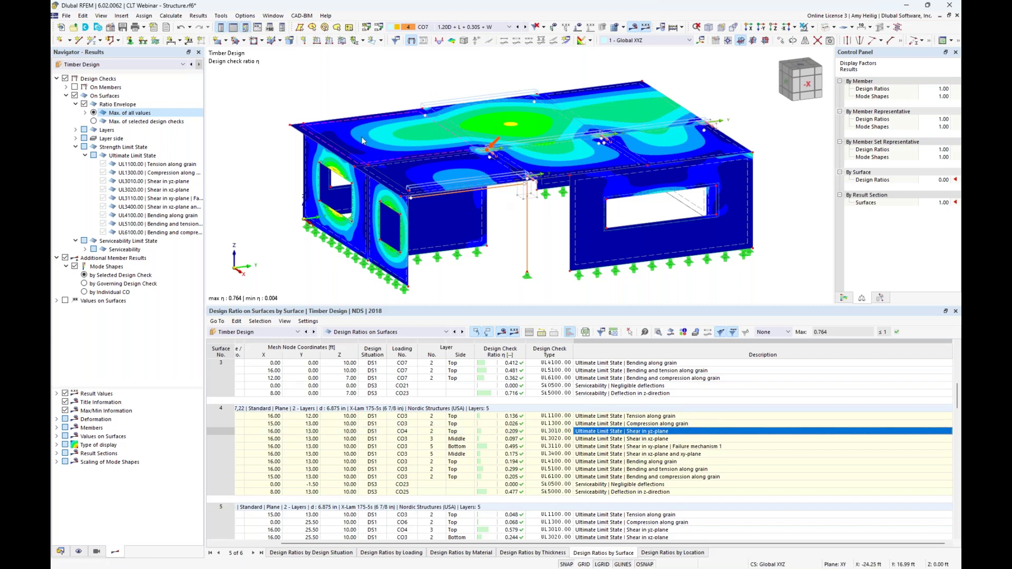
{"action": "left_click", "coordinate": [658, 332]}
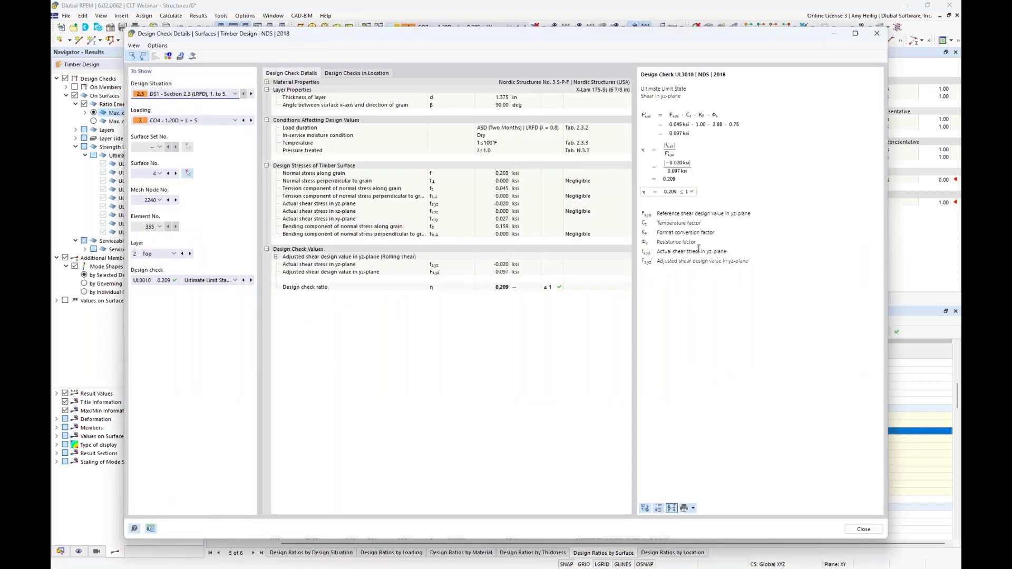
{"action": "scroll", "coordinate": [711, 174], "scroll_direction": "up", "scroll_amount": 5, "text": "ctrl"}
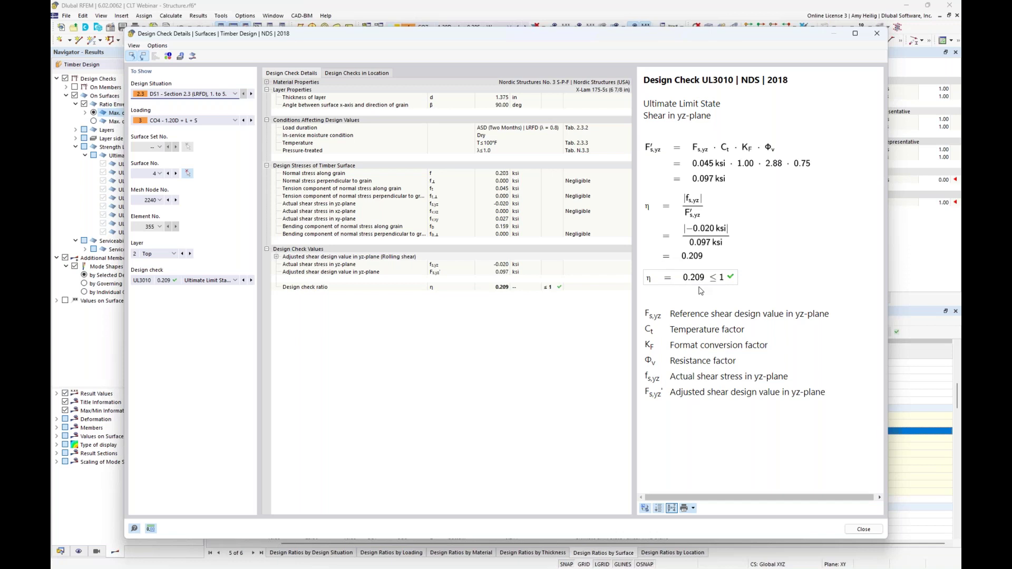
- Examine the factors behind surface 4's adjusted rolling shear design value and close the design check details
{"action": "left_click", "coordinate": [276, 258]}
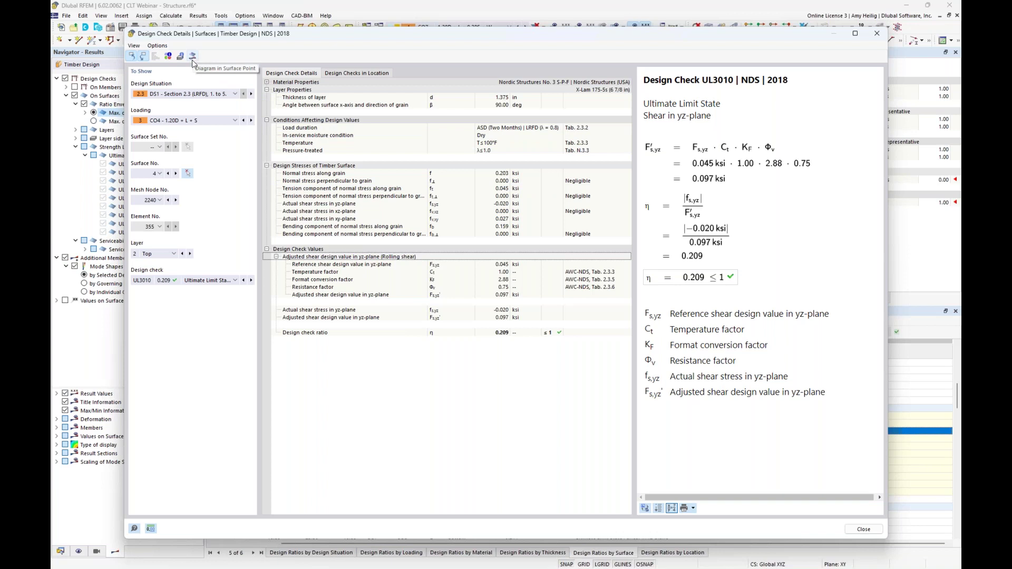
{"action": "left_click", "coordinate": [864, 529]}
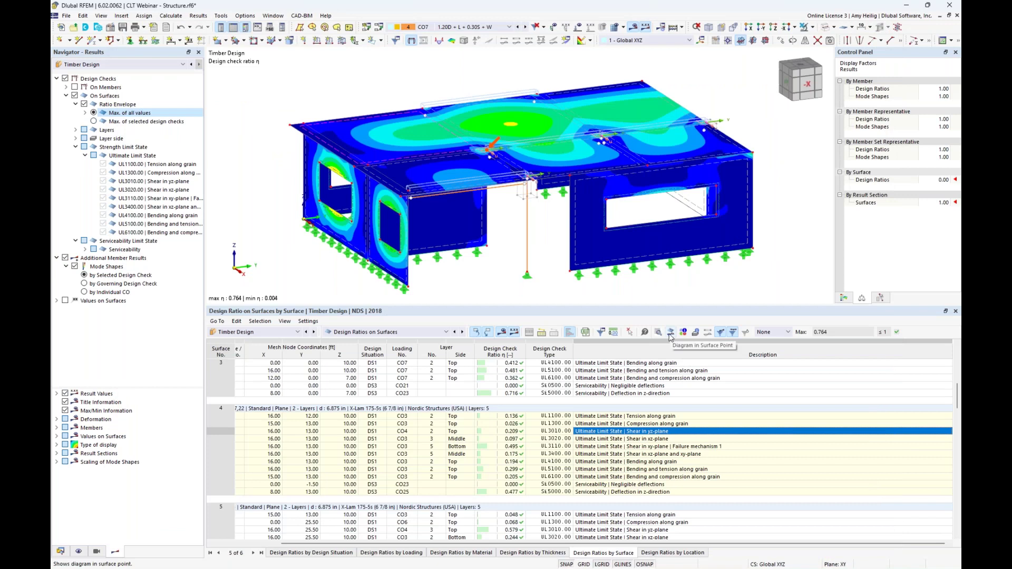
- Open the result diagram in surface point for surface 4's UL3010.00 check and plot the shear stress τyz through the layers
{"action": "left_click", "coordinate": [671, 333]}
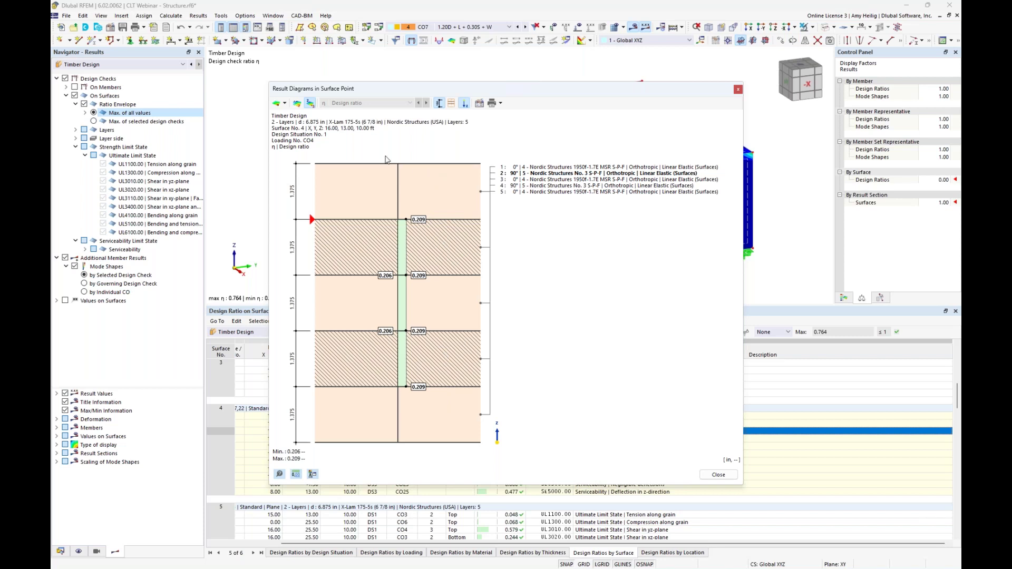
{"action": "left_click", "coordinate": [284, 104]}
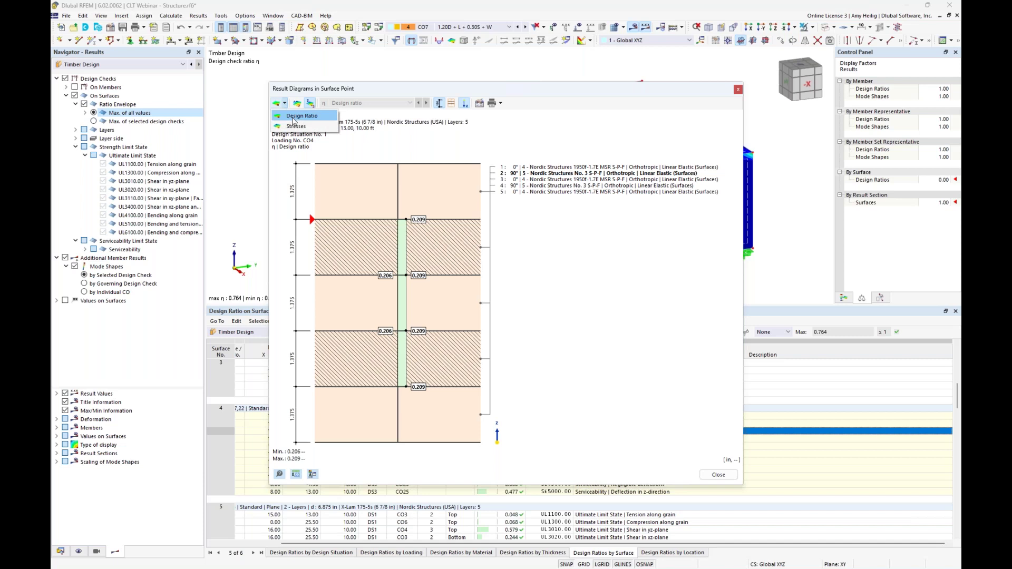
{"action": "left_click", "coordinate": [296, 126]}
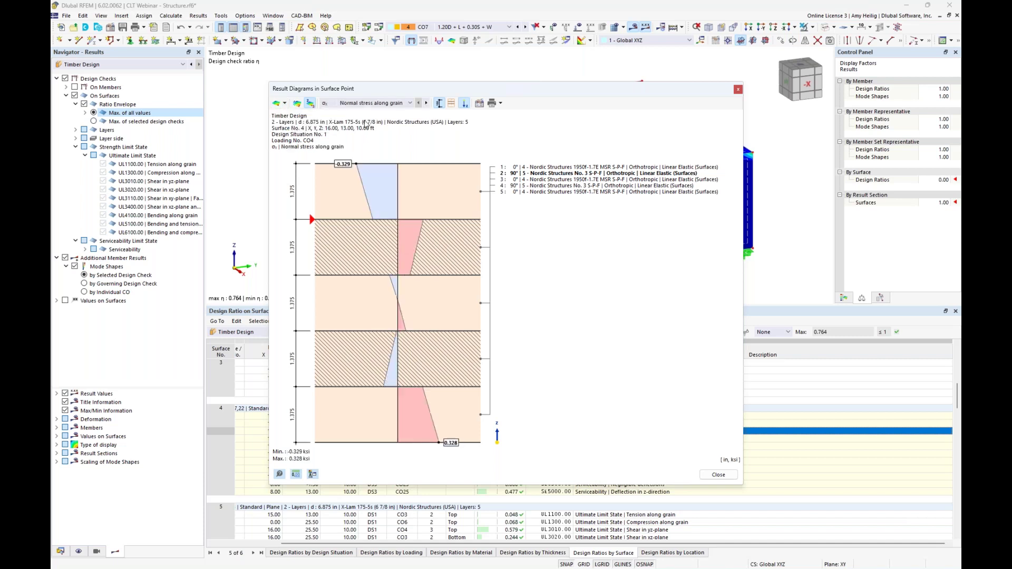
{"action": "left_click", "coordinate": [382, 104]}
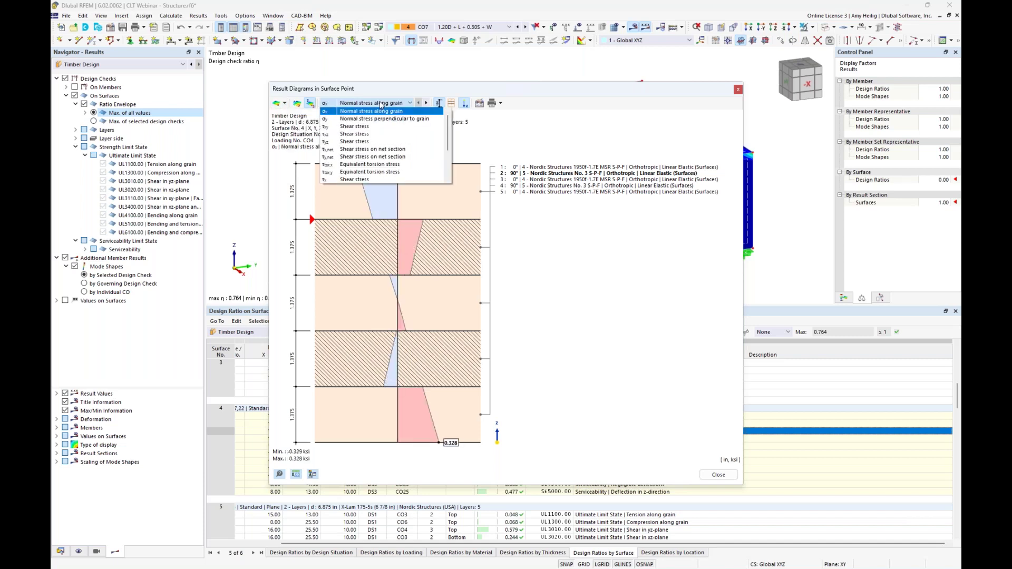
{"action": "left_click", "coordinate": [362, 142]}
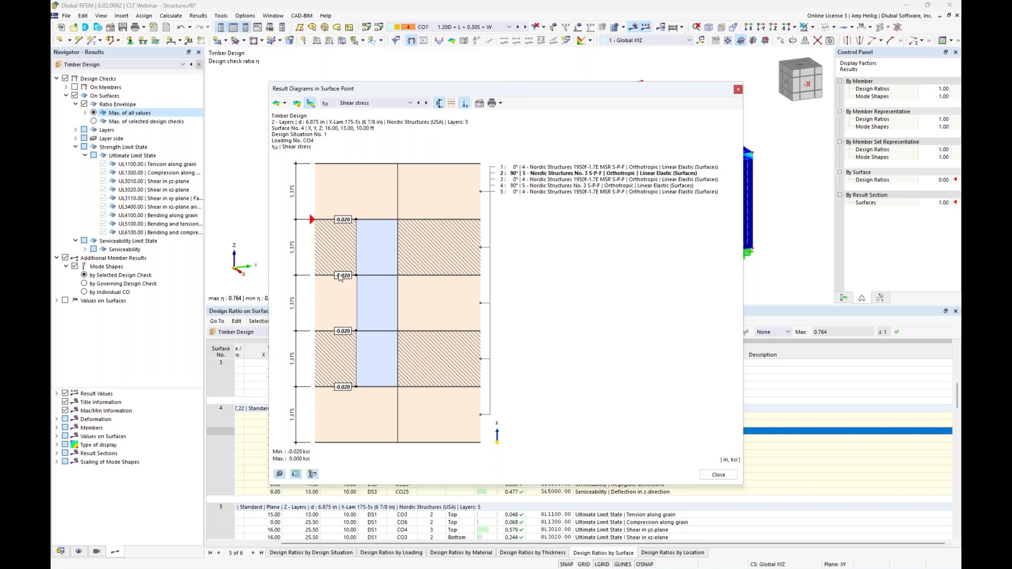
- Compare the normal stress along grain with the shear stress listed after the equivalent torsion stresses, and close the result diagram
{"action": "left_click", "coordinate": [402, 104]}
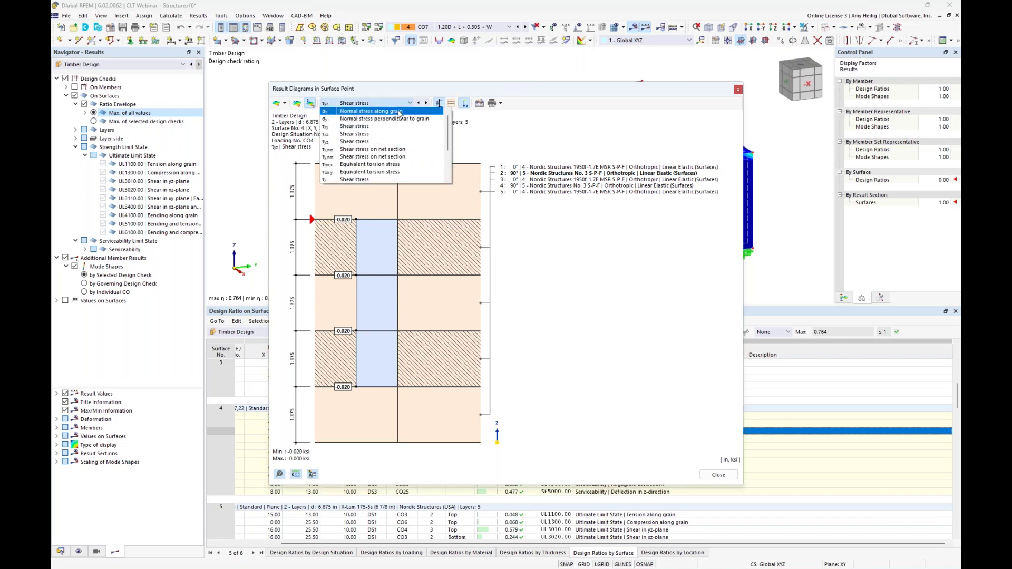
{"action": "left_click", "coordinate": [399, 112]}
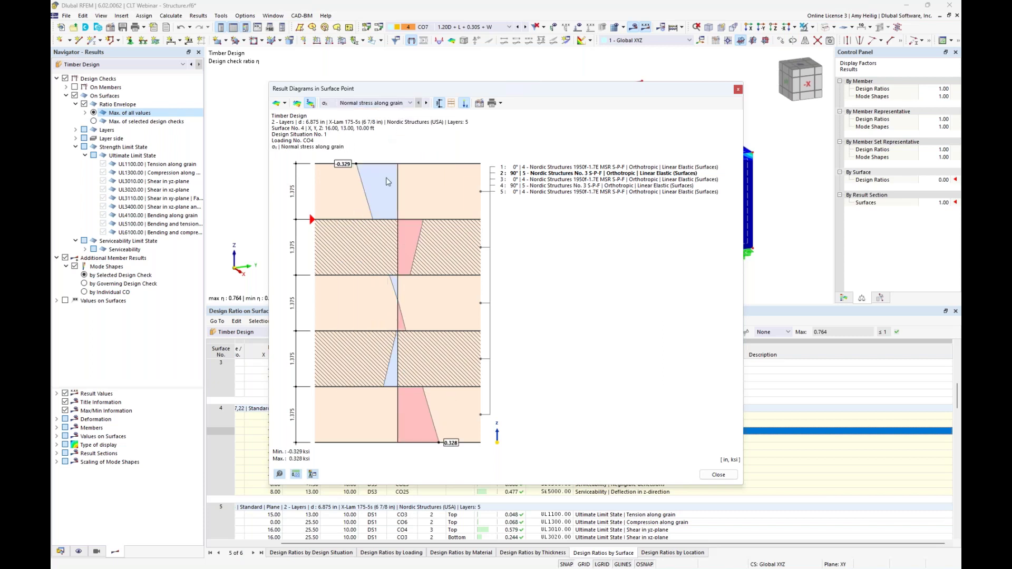
{"action": "left_click", "coordinate": [387, 104]}
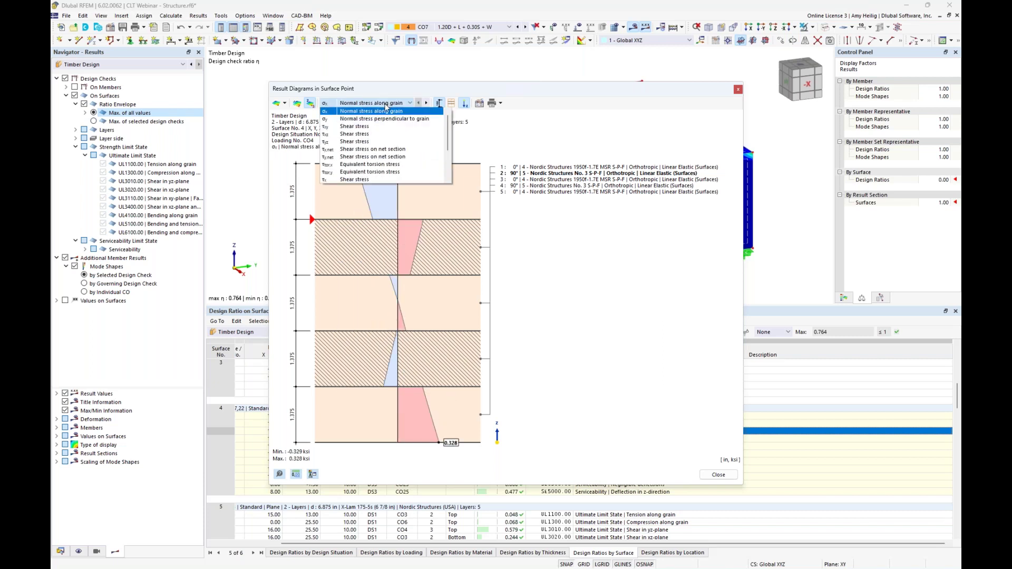
{"action": "left_click", "coordinate": [359, 183]}
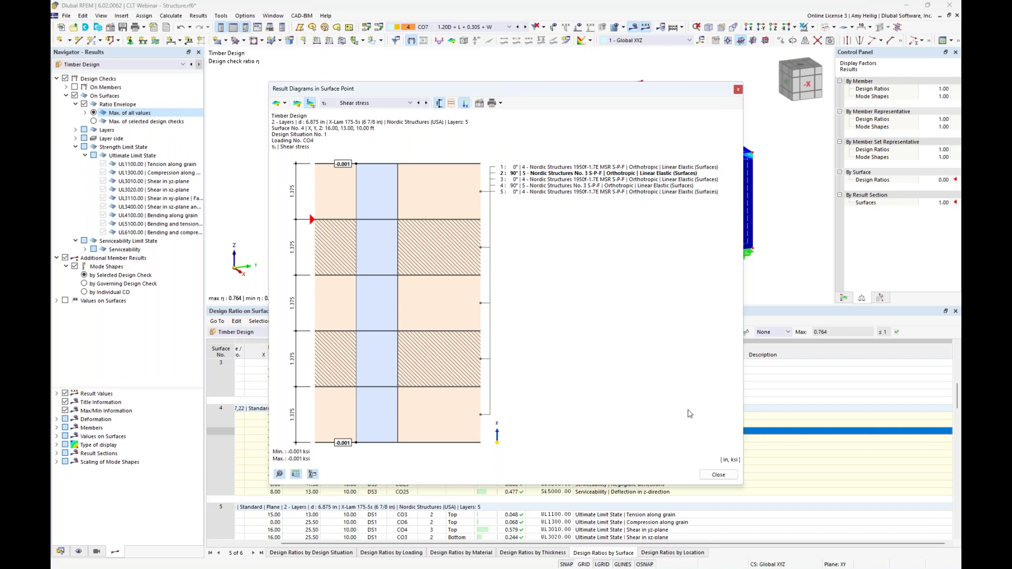
{"action": "left_click", "coordinate": [719, 475]}
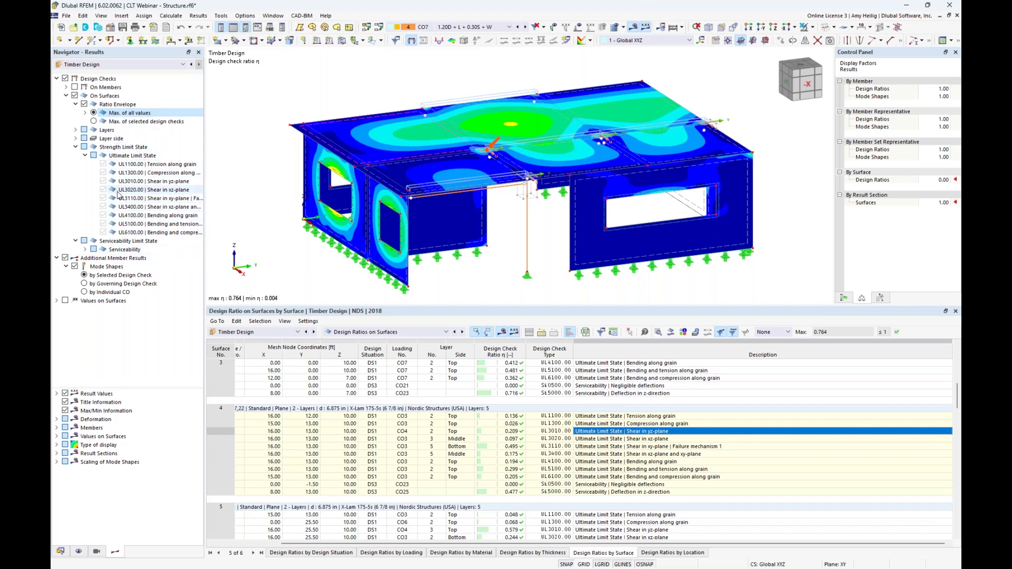
- Show the maximum of selected design checks without additional member results, keeping only UL3010.00 shear in yz-plane under Ultimate Limit State
{"action": "left_click", "coordinate": [94, 121]}
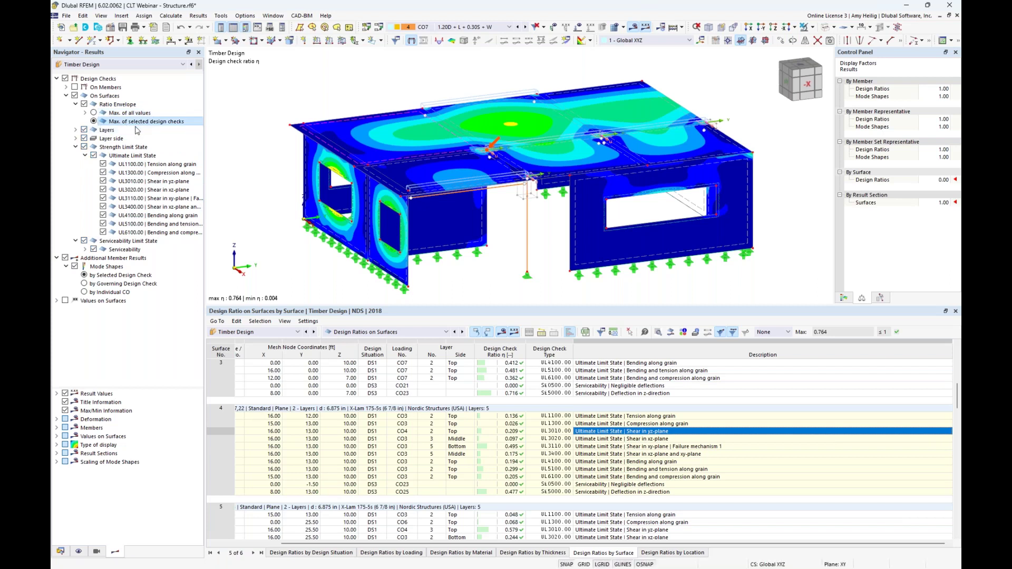
{"action": "left_click", "coordinate": [65, 259]}
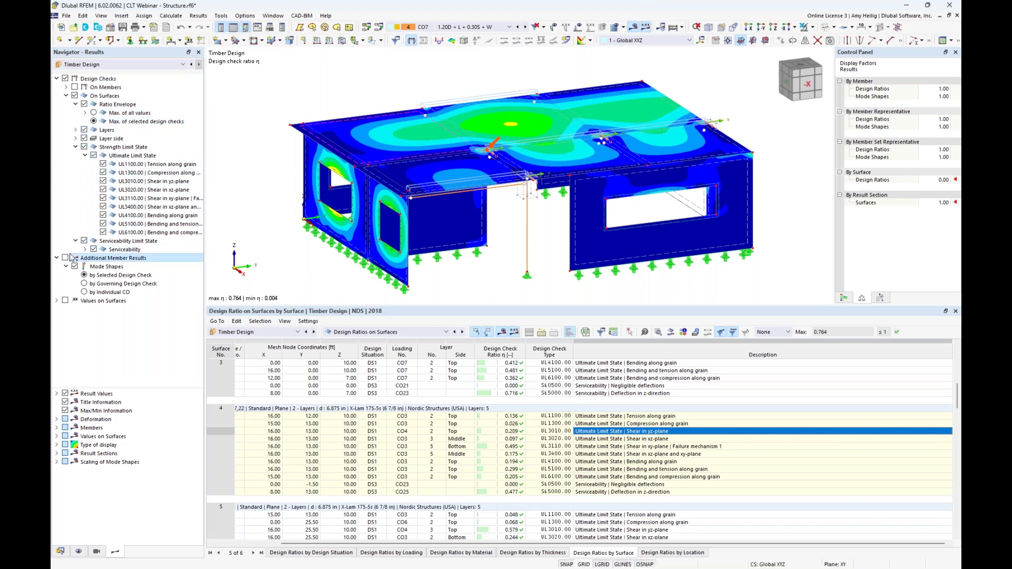
{"action": "left_click", "coordinate": [94, 156]}
{"action": "left_click", "coordinate": [93, 156]}
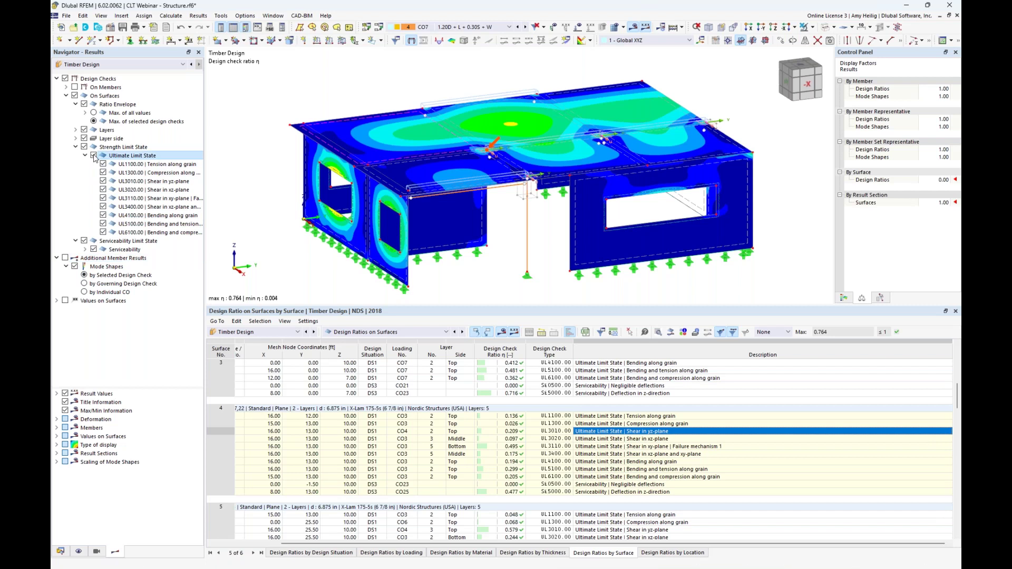
{"action": "left_click", "coordinate": [103, 183]}
{"action": "left_click", "coordinate": [103, 181]}
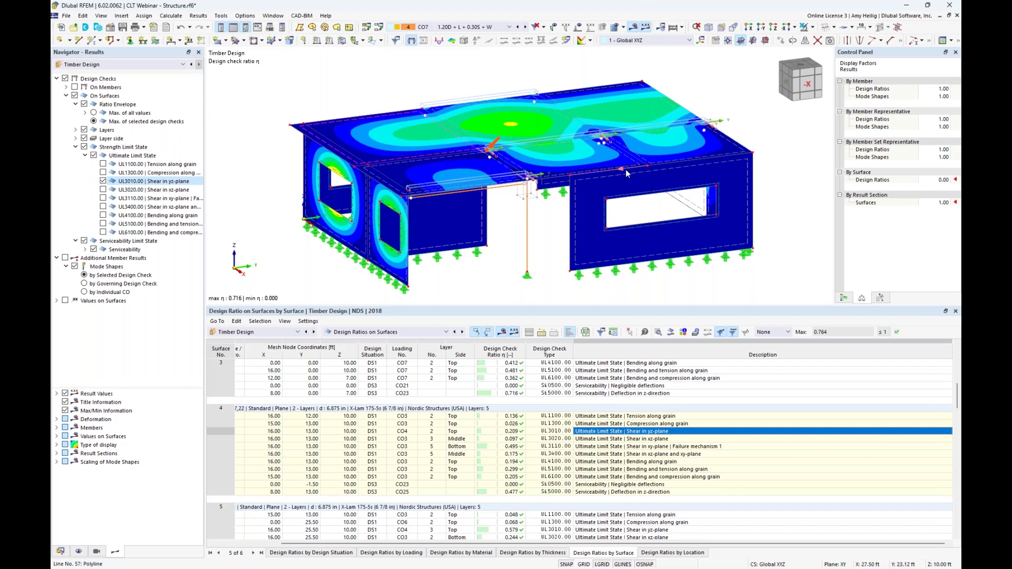
- Exclude the serviceability checks and examine the yz-plane shear ratios around the roof's surface results adjustments
{"action": "left_click", "coordinate": [84, 244]}
{"action": "left_click", "coordinate": [84, 242]}
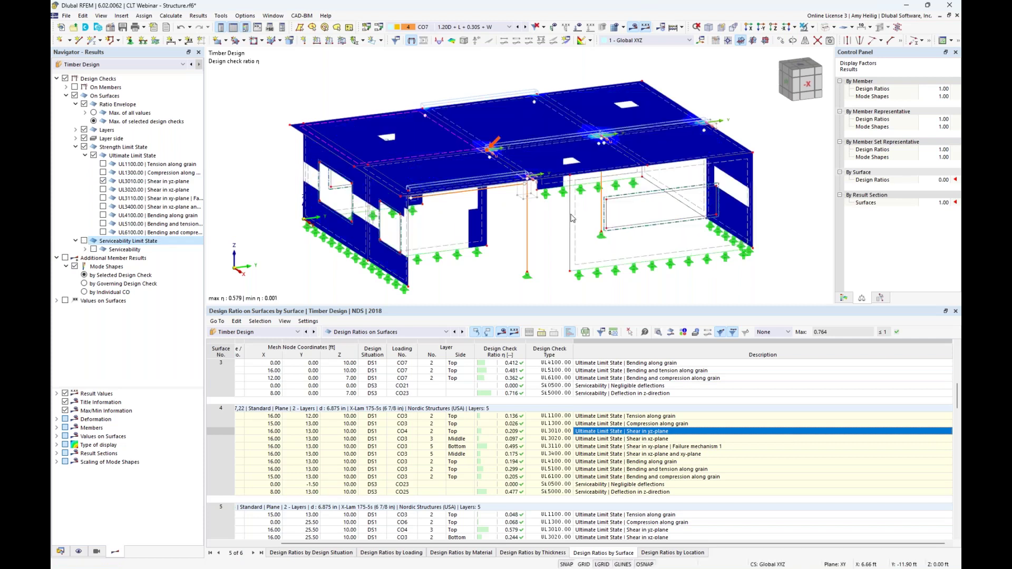
{"action": "scroll", "coordinate": [589, 143], "scroll_direction": "up", "scroll_amount": 4}
{"action": "scroll", "coordinate": [589, 144], "scroll_direction": "up", "scroll_amount": 1}
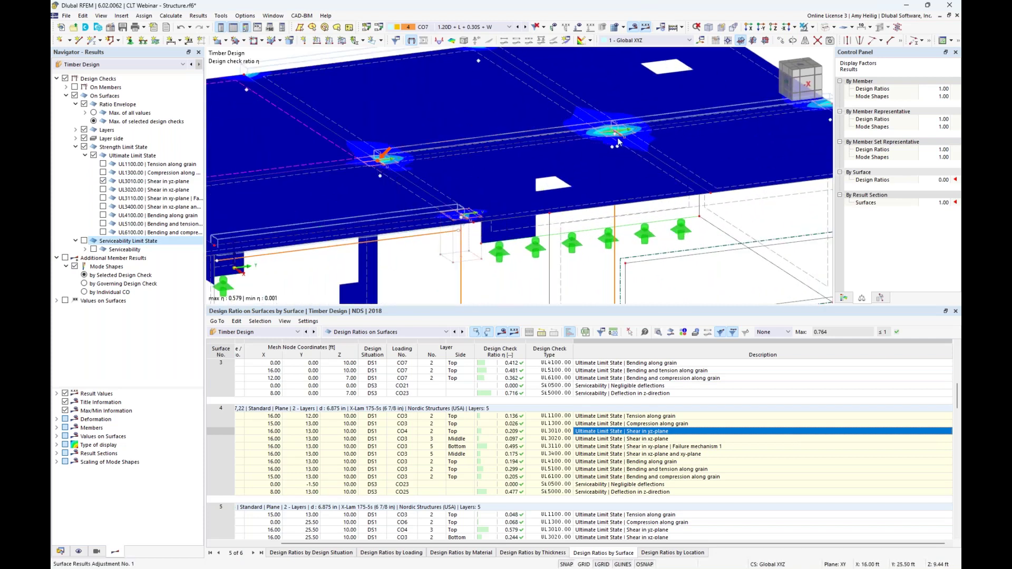
{"action": "scroll", "coordinate": [454, 200], "scroll_direction": "down", "scroll_amount": 2}
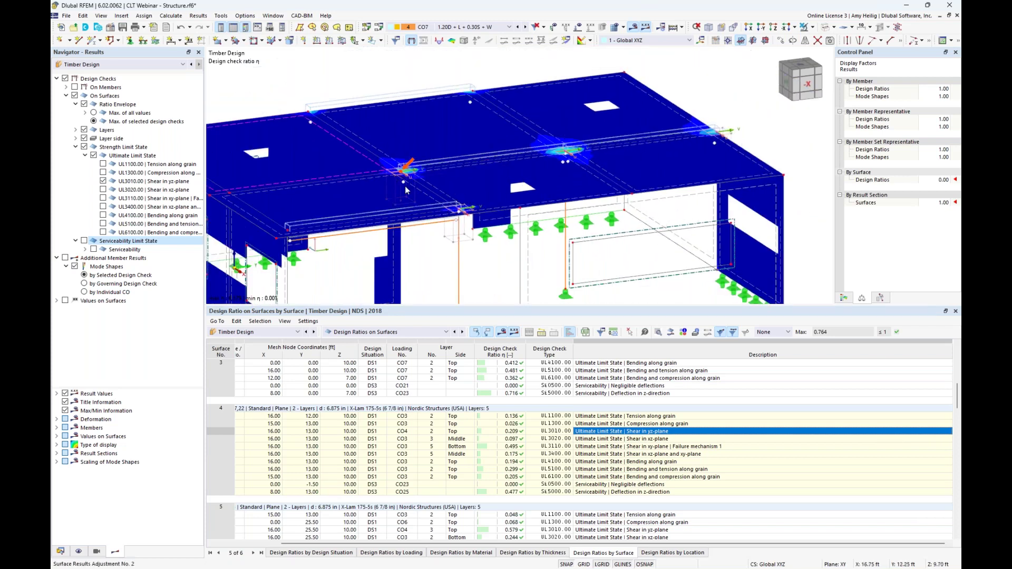
- Display only the serviceability design ratios on the surfaces together with the color scale
{"action": "left_click", "coordinate": [84, 147]}
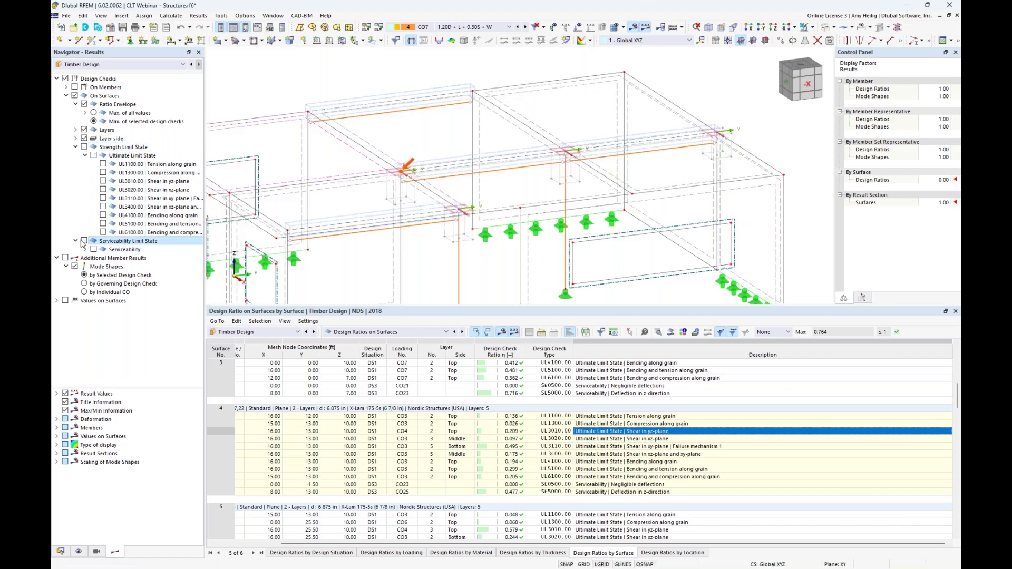
{"action": "left_click", "coordinate": [84, 241]}
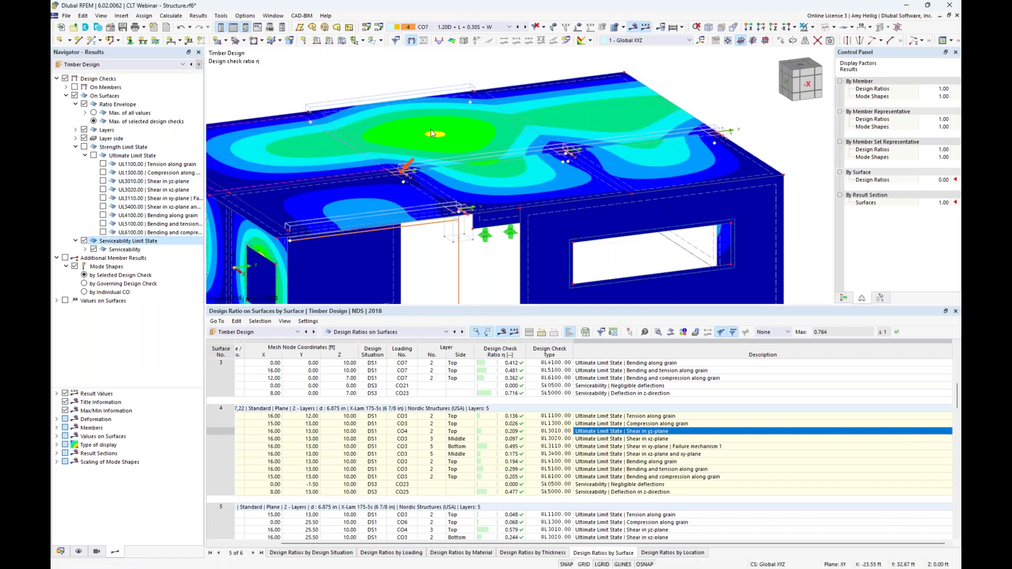
{"action": "left_click", "coordinate": [844, 298]}
{"action": "middle_click_drag", "start_coordinate": [421, 230], "coordinate": [456, 227]}
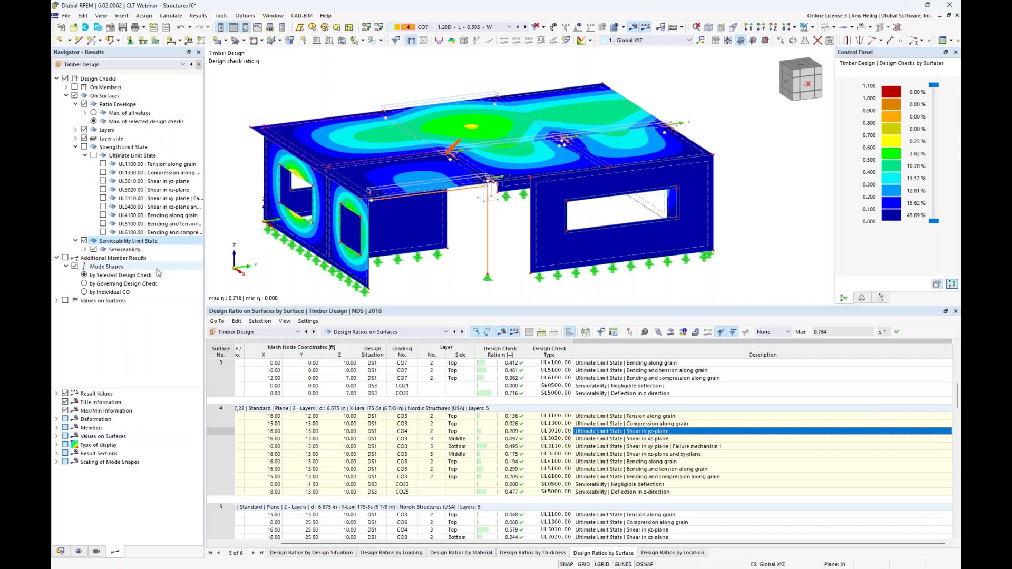
- Switch to the static analysis results and display the total displacement |u| for load combination CO2
{"action": "left_click", "coordinate": [111, 65]}
{"action": "left_click", "coordinate": [108, 73]}
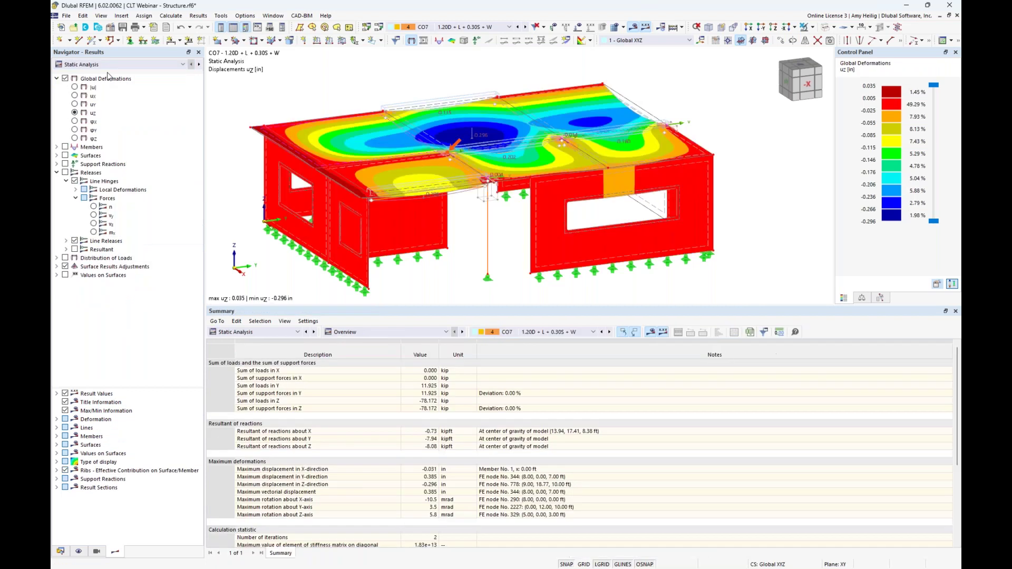
{"action": "left_click", "coordinate": [75, 87]}
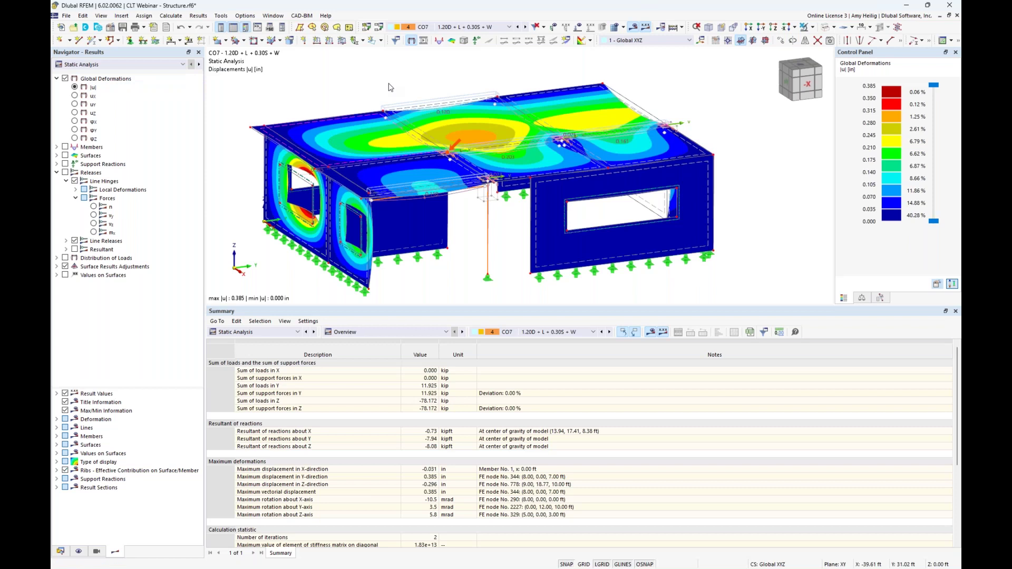
{"action": "left_click", "coordinate": [474, 27]}
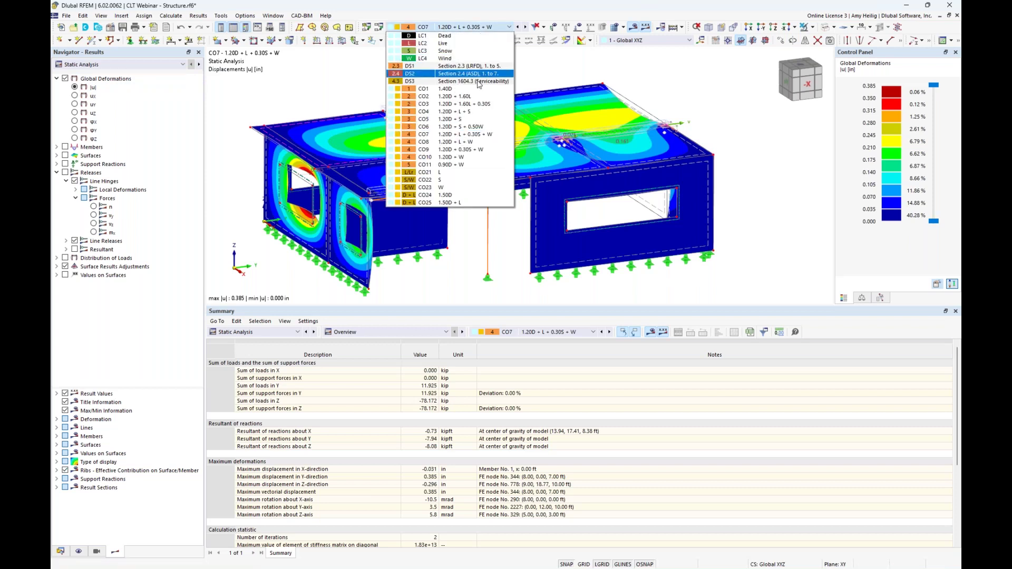
{"action": "left_click", "coordinate": [475, 97]}
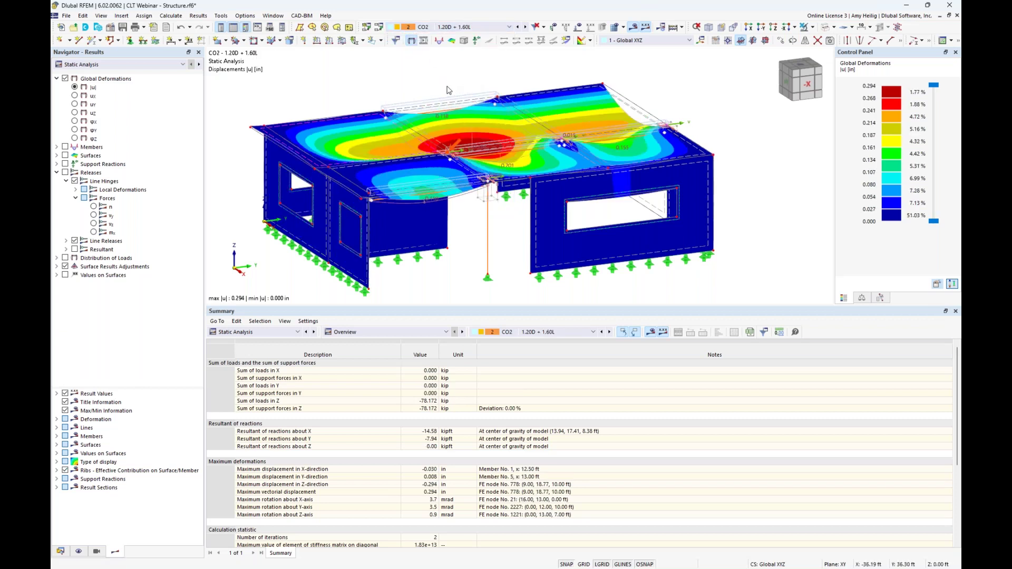
- Step through the total displacements of the load combinations up to CO6 and return to CO2
{"action": "scroll", "coordinate": [447, 87], "scroll_direction": "down", "scroll_amount": 1}
{"action": "middle_click_drag", "start_coordinate": [447, 87], "coordinate": [460, 102]}
{"action": "mouse_move", "coordinate": [346, 106]}
{"action": "middle_mouse_down", "text": "ctrl"}
{"action": "mouse_move", "coordinate": [370, 120]}
{"action": "mouse_move", "coordinate": [351, 117]}
{"action": "middle_mouse_up", "text": "ctrl"}
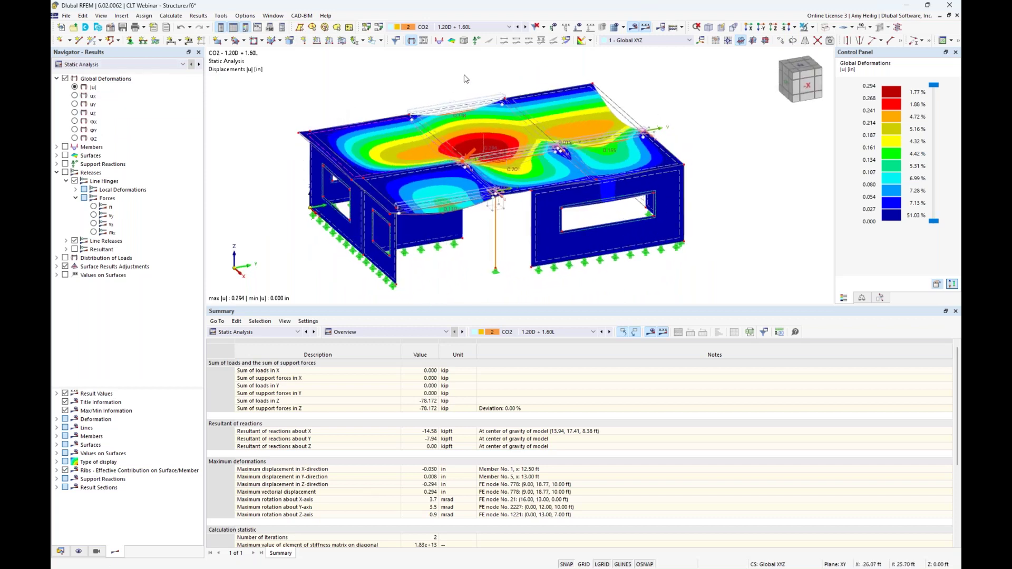
{"action": "left_click", "coordinate": [525, 27]}
{"action": "left_click", "coordinate": [526, 27]}
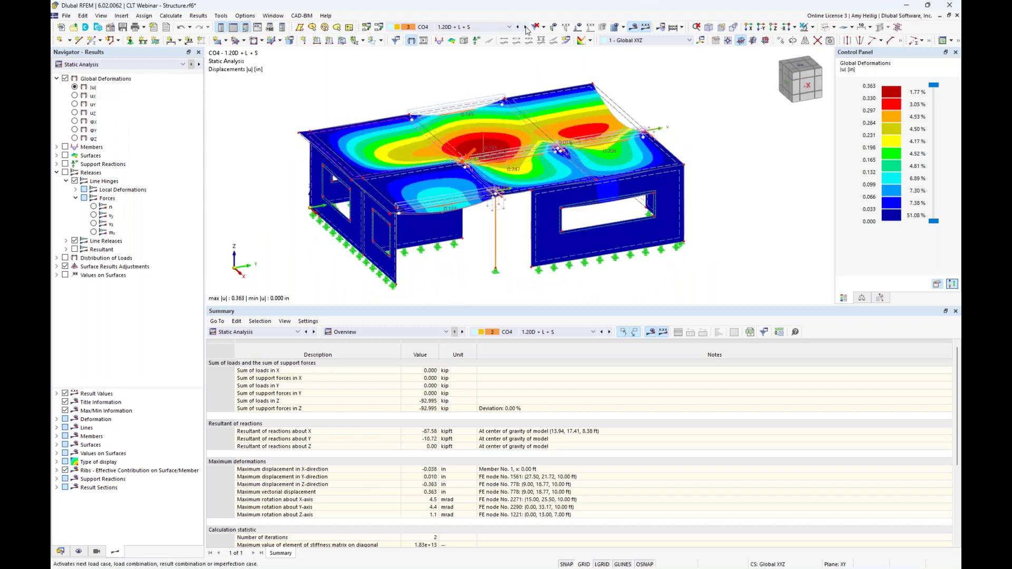
{"action": "left_click", "coordinate": [525, 27]}
{"action": "left_click", "coordinate": [526, 27]}
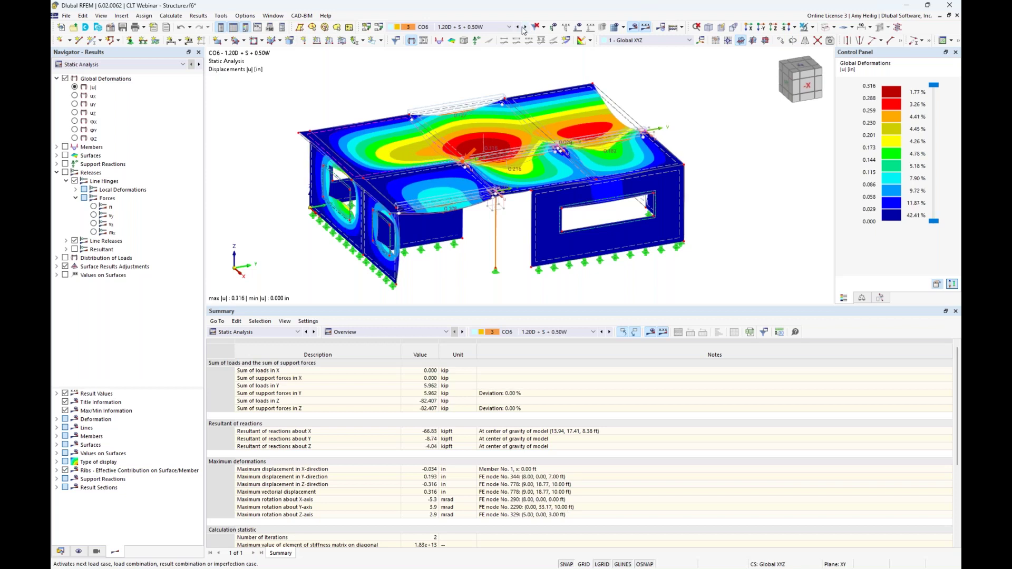
{"action": "left_click", "coordinate": [478, 27]}
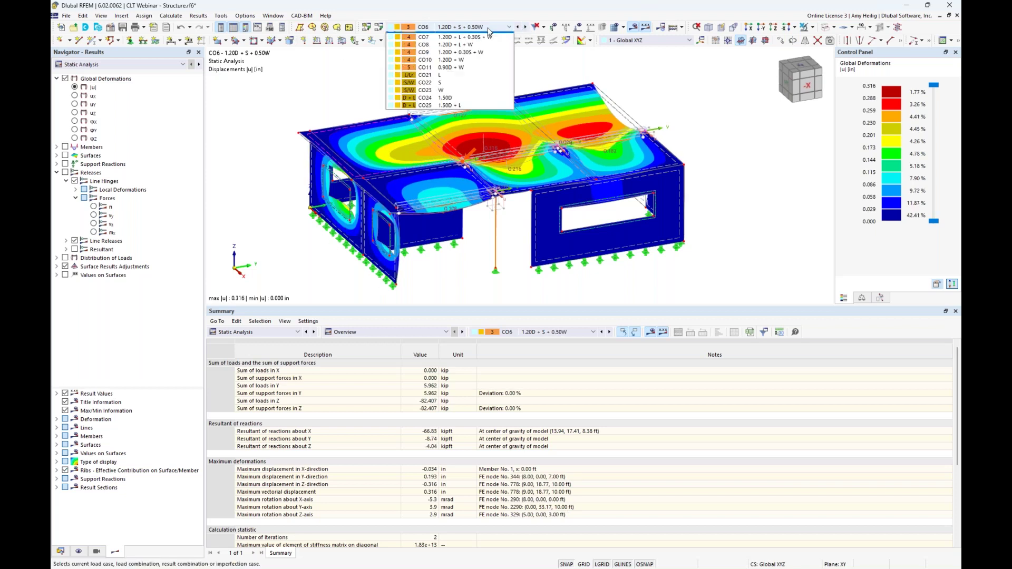
{"action": "left_click", "coordinate": [472, 97]}
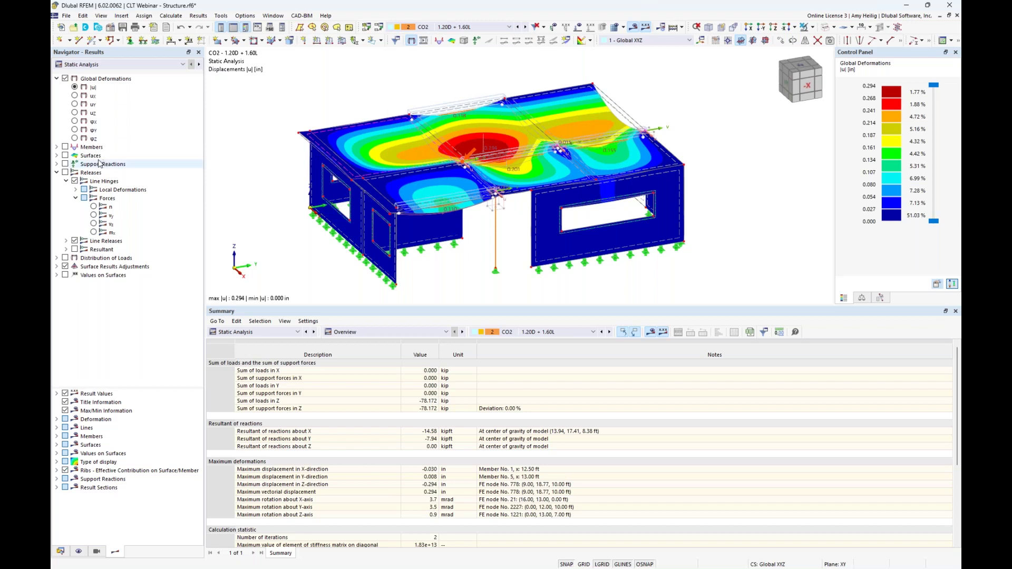
- Replace the global deformations with the surface moments mx and list the available surface result categories
{"action": "left_click", "coordinate": [66, 79]}
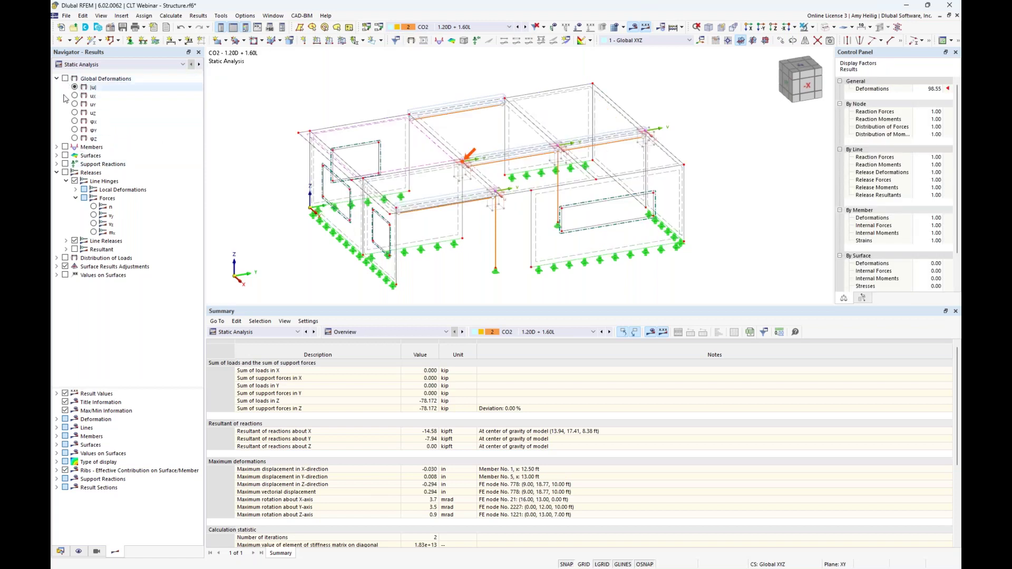
{"action": "left_click", "coordinate": [57, 79]}
{"action": "left_click", "coordinate": [57, 112]}
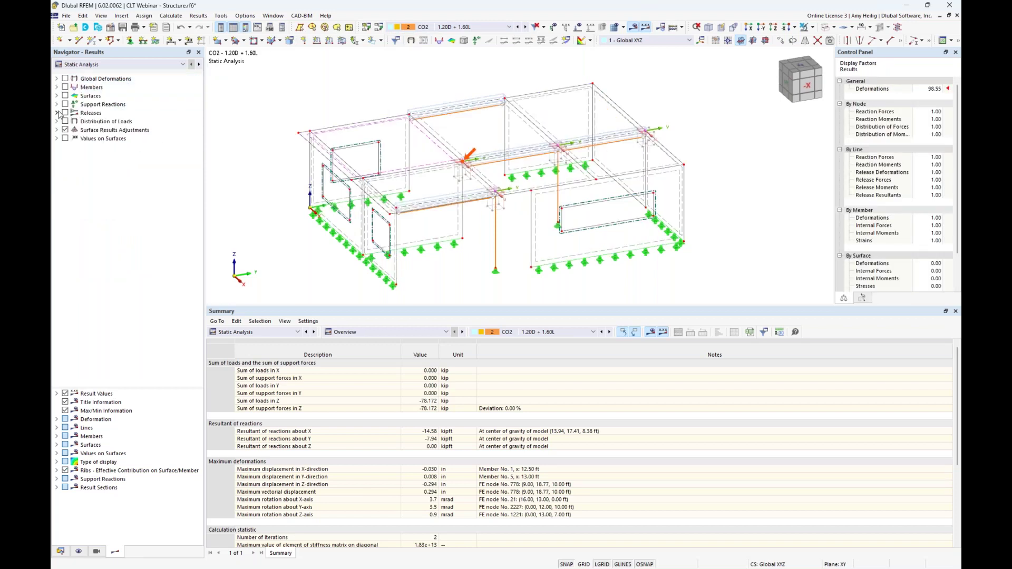
{"action": "left_click", "coordinate": [57, 96]}
{"action": "left_click", "coordinate": [66, 96]}
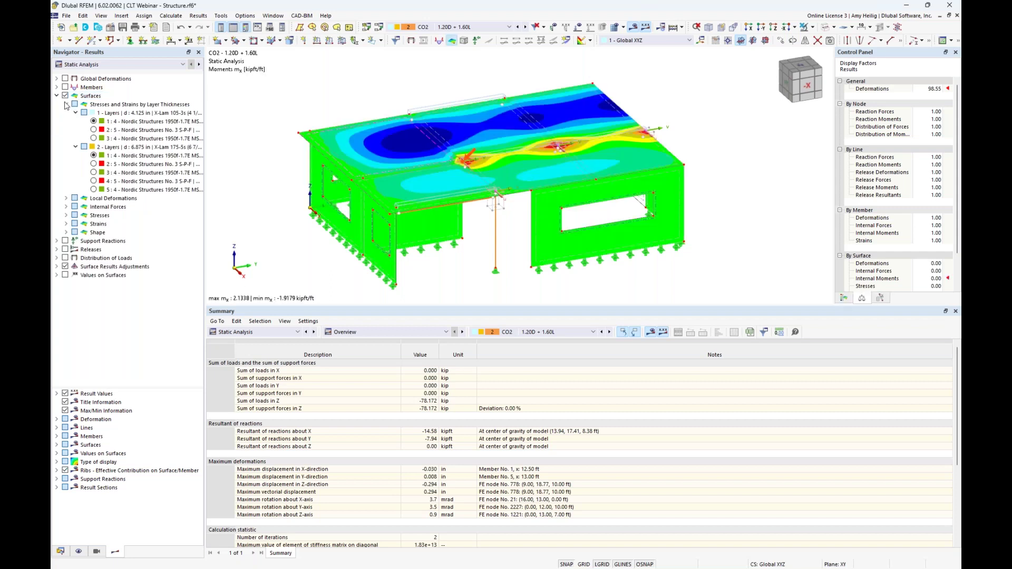
{"action": "left_click", "coordinate": [66, 104]}
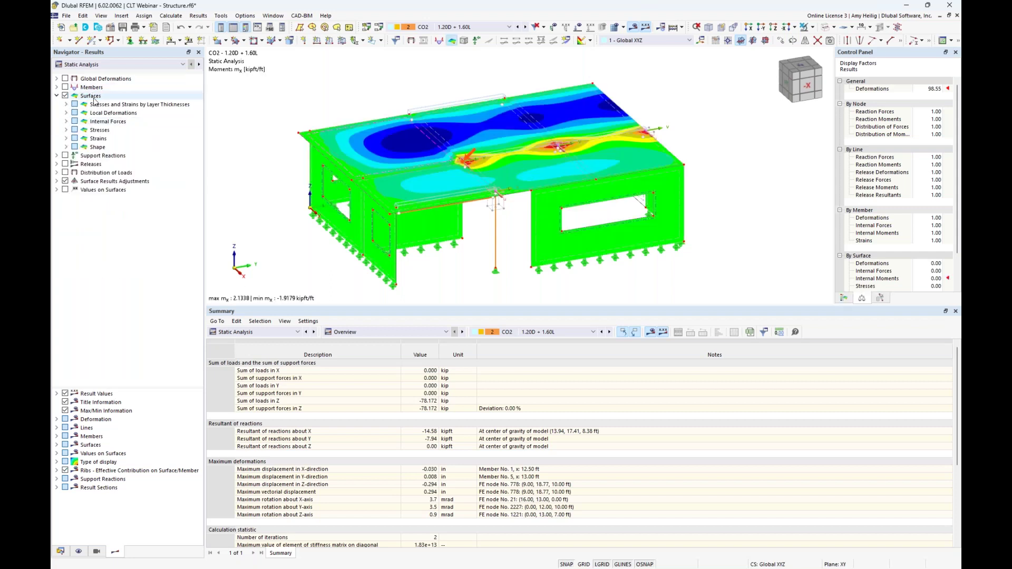
- Display the basic internal forces my, vx and vy on the surfaces one after another
{"action": "left_click", "coordinate": [67, 122]}
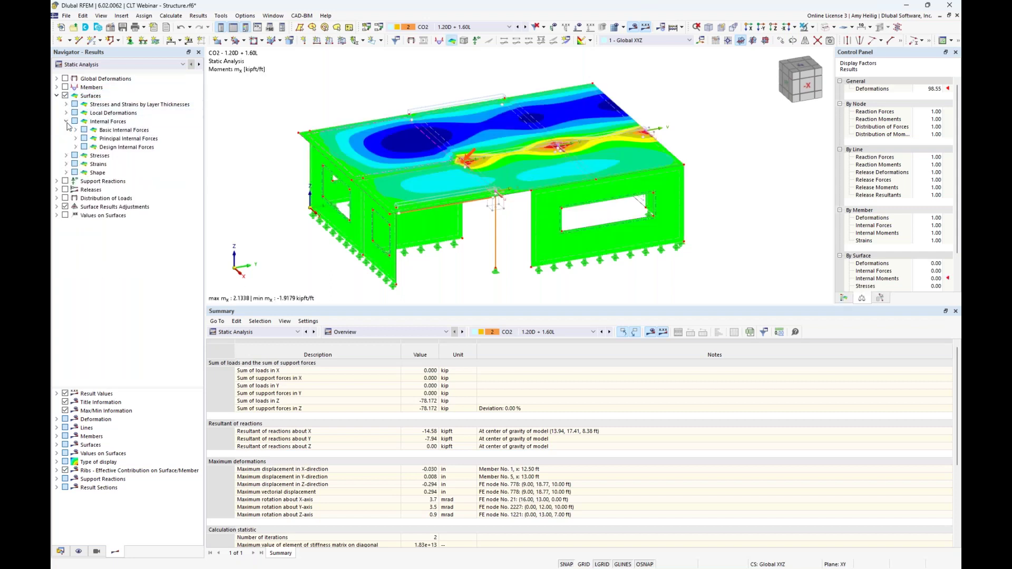
{"action": "left_click", "coordinate": [76, 130]}
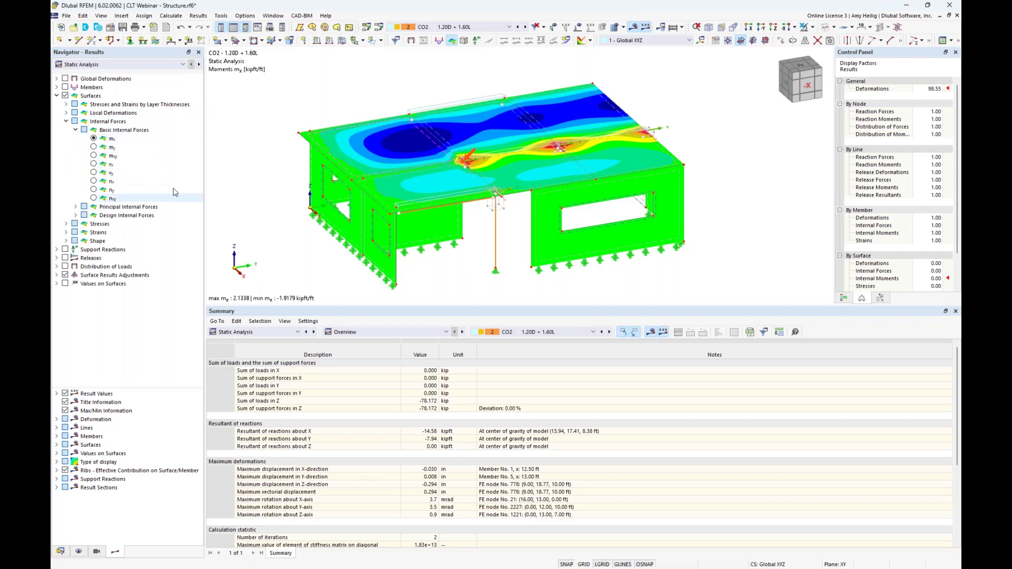
{"action": "left_click", "coordinate": [94, 148]}
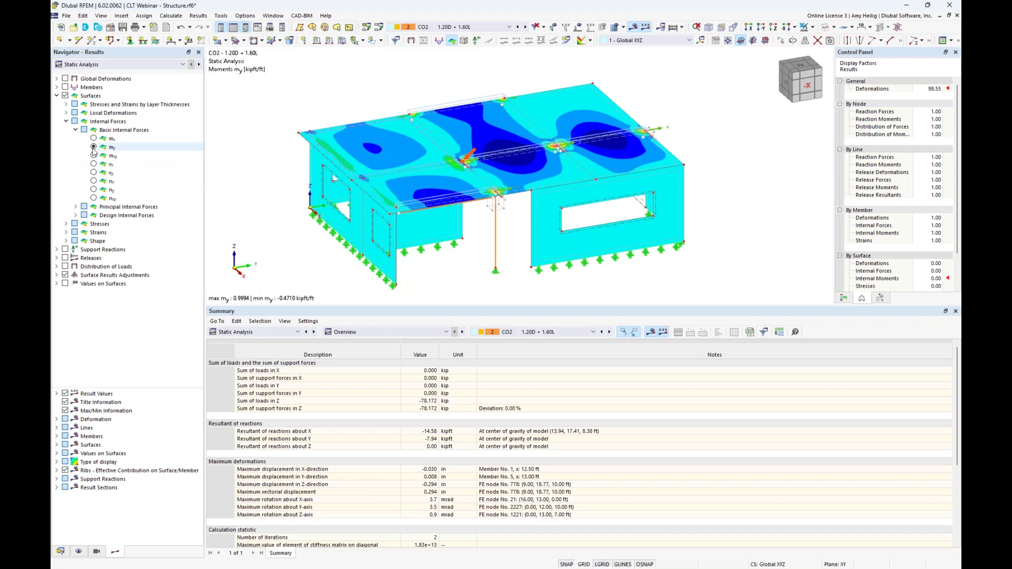
{"action": "left_click", "coordinate": [94, 164]}
{"action": "left_click", "coordinate": [93, 173]}
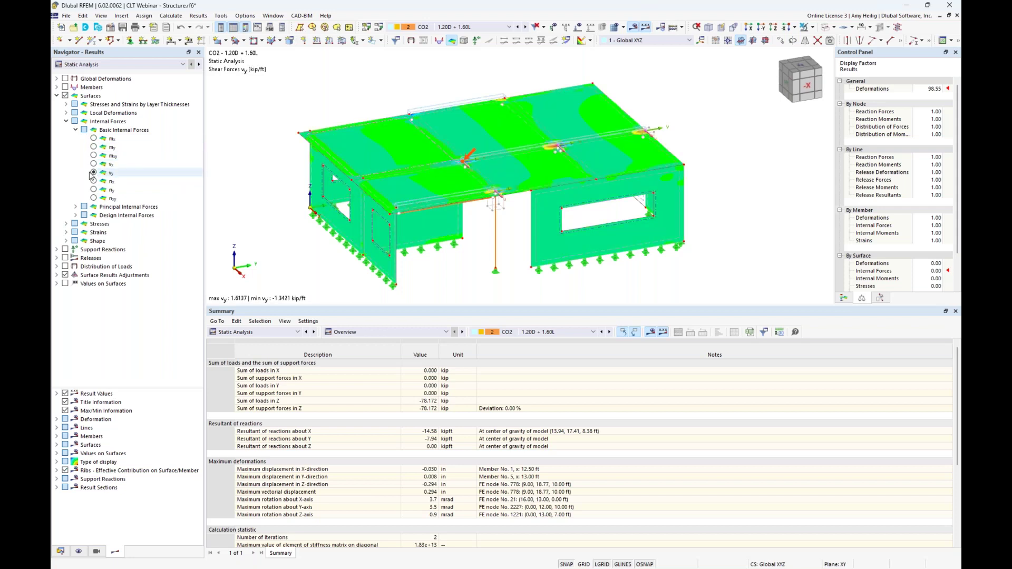
{"action": "left_click", "coordinate": [66, 121]}
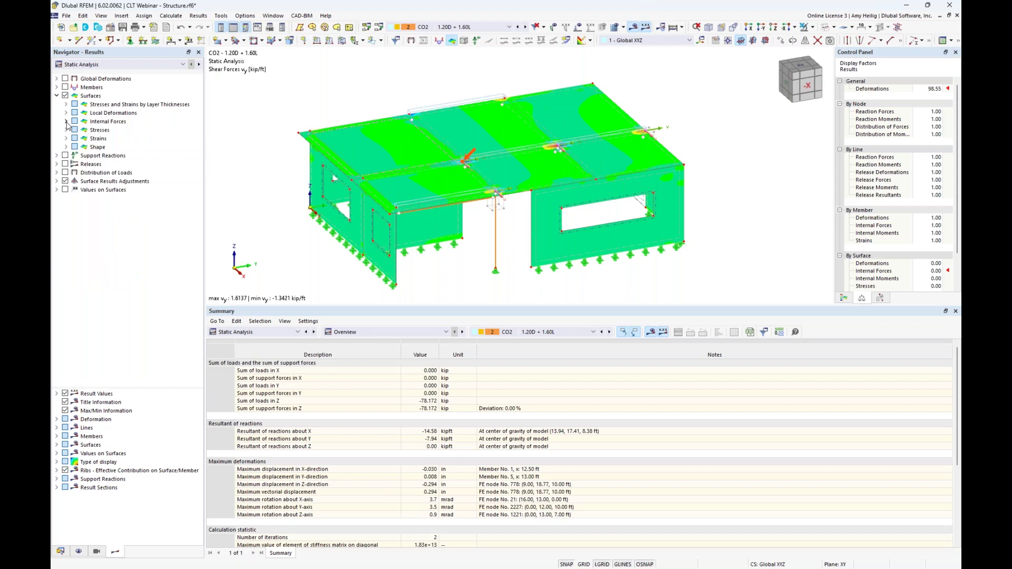
- Display the basic axial stresses σx,+ on the surfaces and list the individual layers of both CLT thicknesses
{"action": "left_click", "coordinate": [66, 130]}
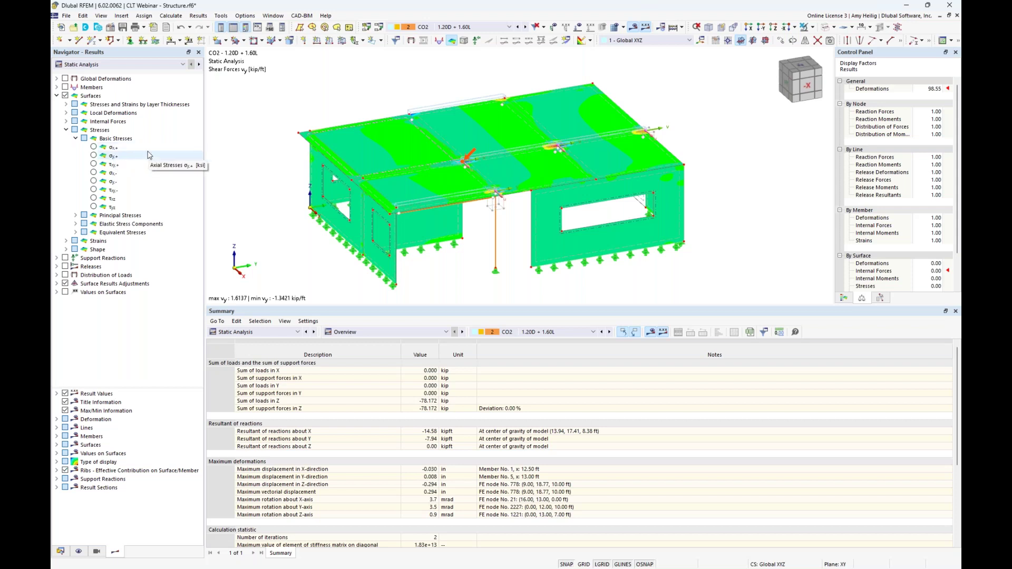
{"action": "left_click", "coordinate": [94, 148]}
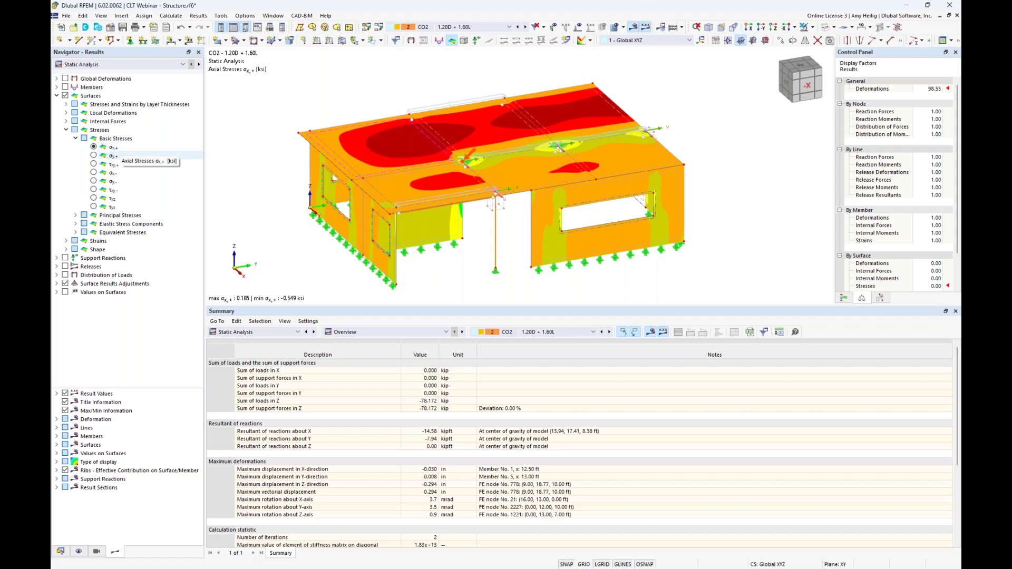
{"action": "middle_click_drag", "start_coordinate": [251, 208], "coordinate": [284, 202]}
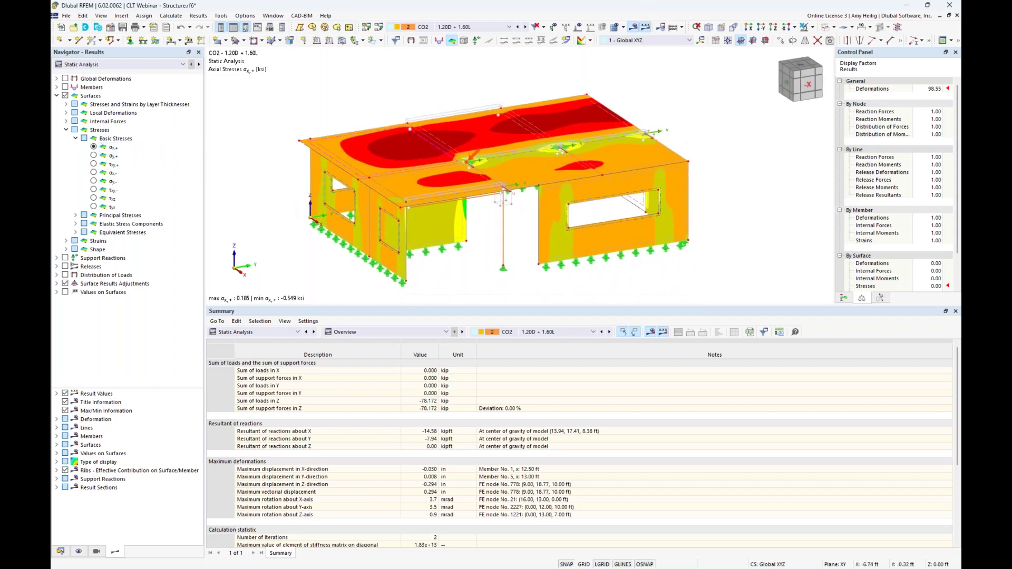
{"action": "left_click", "coordinate": [66, 104]}
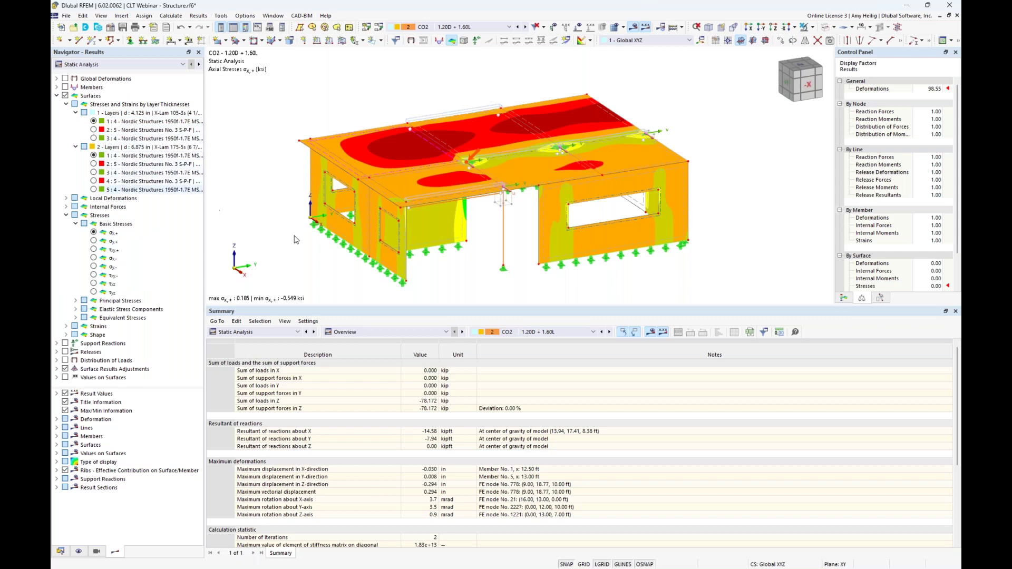
- Isolate the roof with its related objects and show the hidden objects in the background
{"action": "middle_click_drag", "start_coordinate": [480, 291], "coordinate": [433, 244], "text": "ctrl"}
{"action": "left_click_drag", "start_coordinate": [337, 140], "coordinate": [663, 185]}
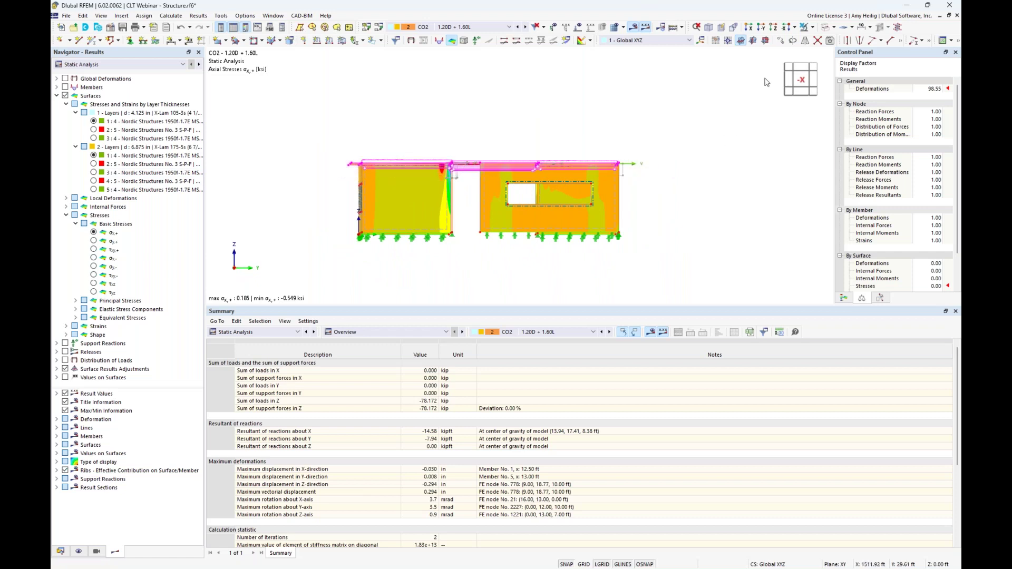
{"action": "left_click", "coordinate": [812, 27]}
{"action": "left_click", "coordinate": [817, 42]}
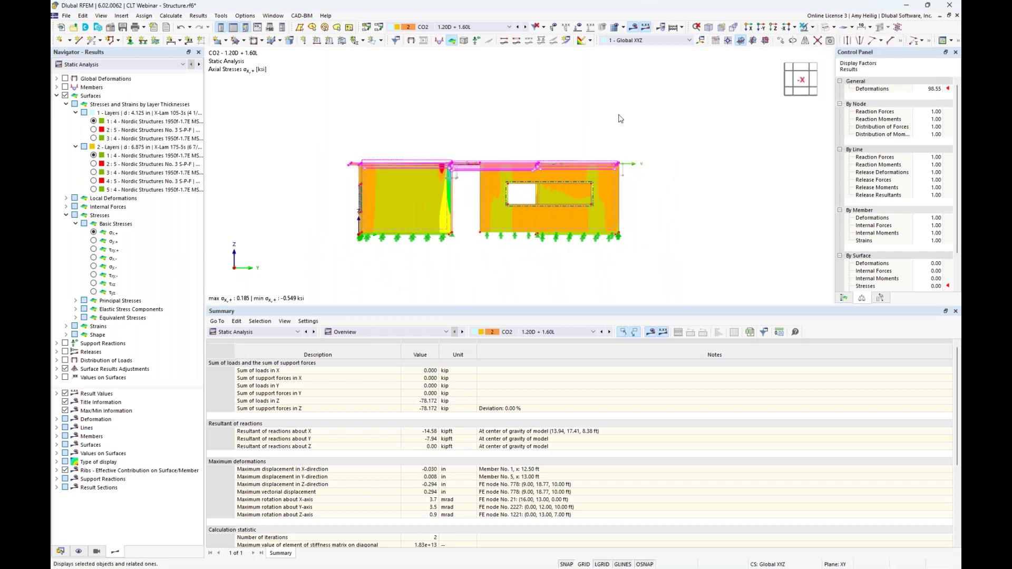
{"action": "right_click", "coordinate": [467, 128]}
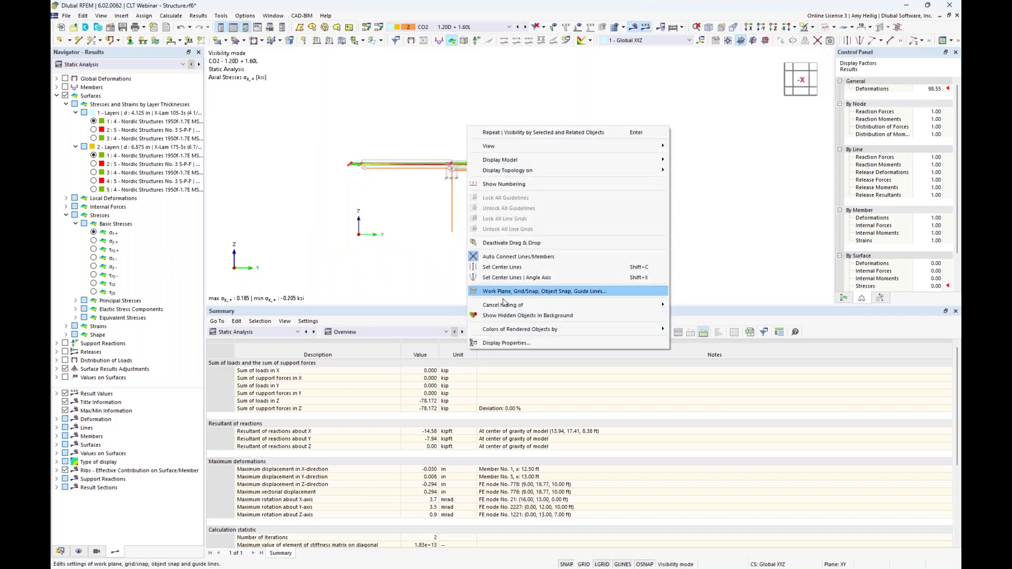
{"action": "left_click", "coordinate": [506, 315]}
{"action": "middle_click_drag", "start_coordinate": [436, 213], "coordinate": [468, 243], "text": "ctrl"}
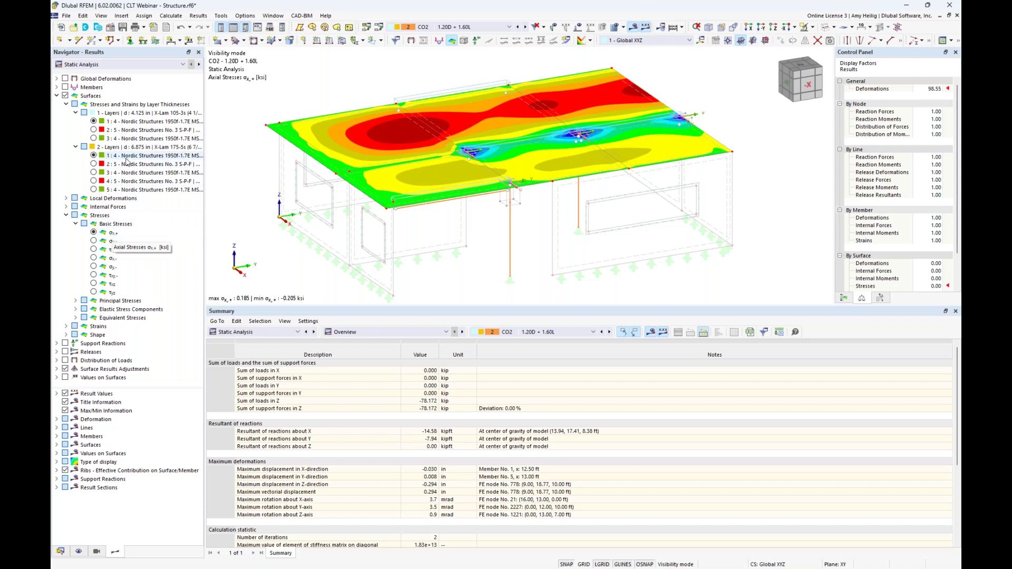
- Inspect the roof's σx,- stresses down to layer 5 of the X-Lam 175-5s thickness, and τxy,+ in layers 5 and 3, enlarging the model view
{"action": "left_click", "coordinate": [93, 258]}
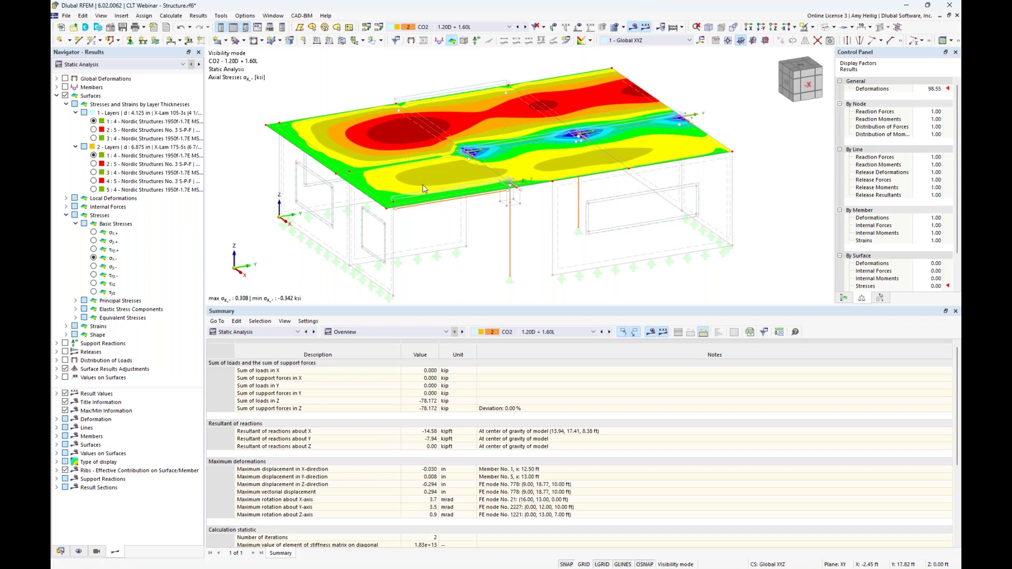
{"action": "left_click", "coordinate": [93, 190]}
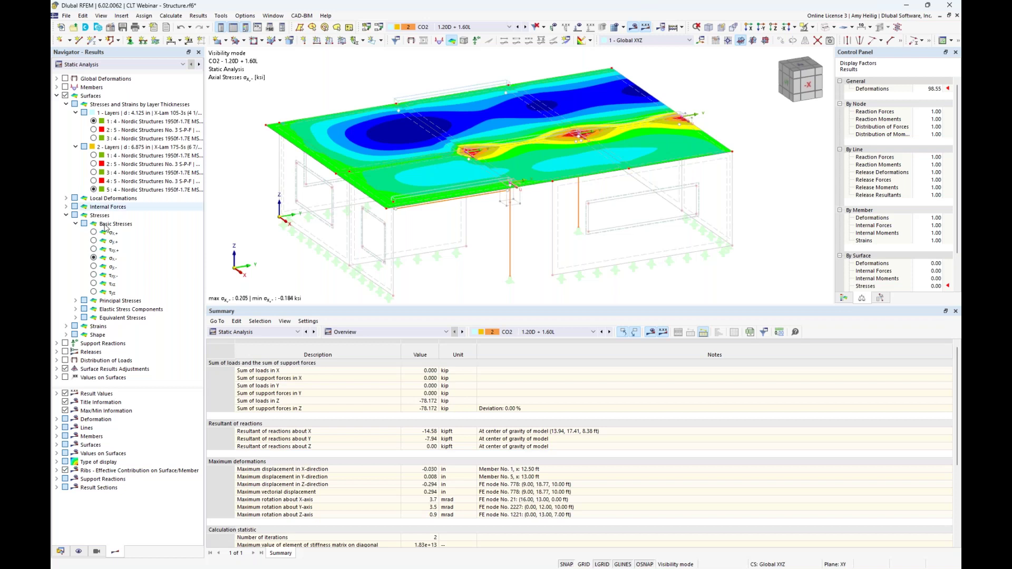
{"action": "left_click", "coordinate": [94, 250]}
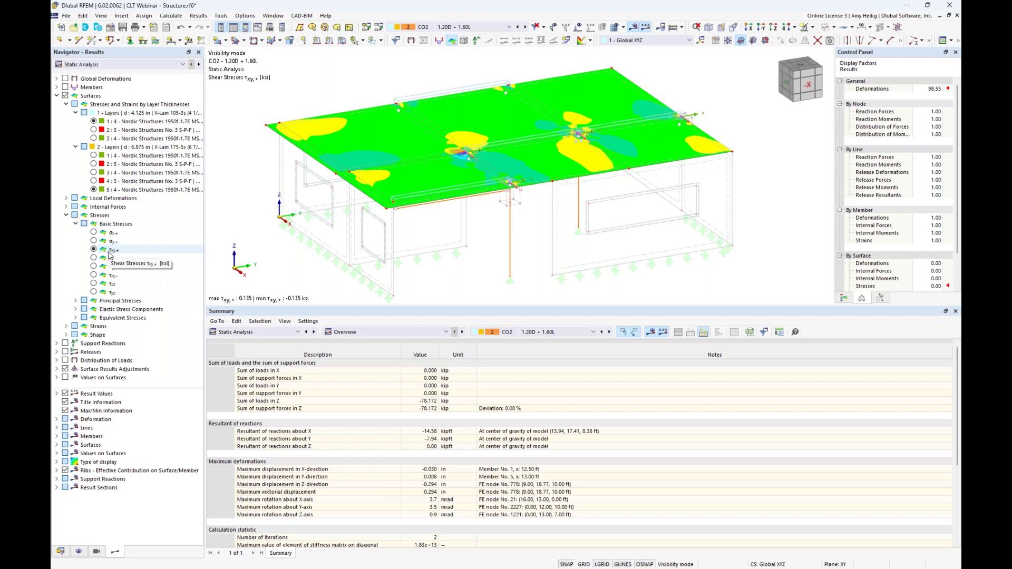
{"action": "left_click", "coordinate": [94, 173]}
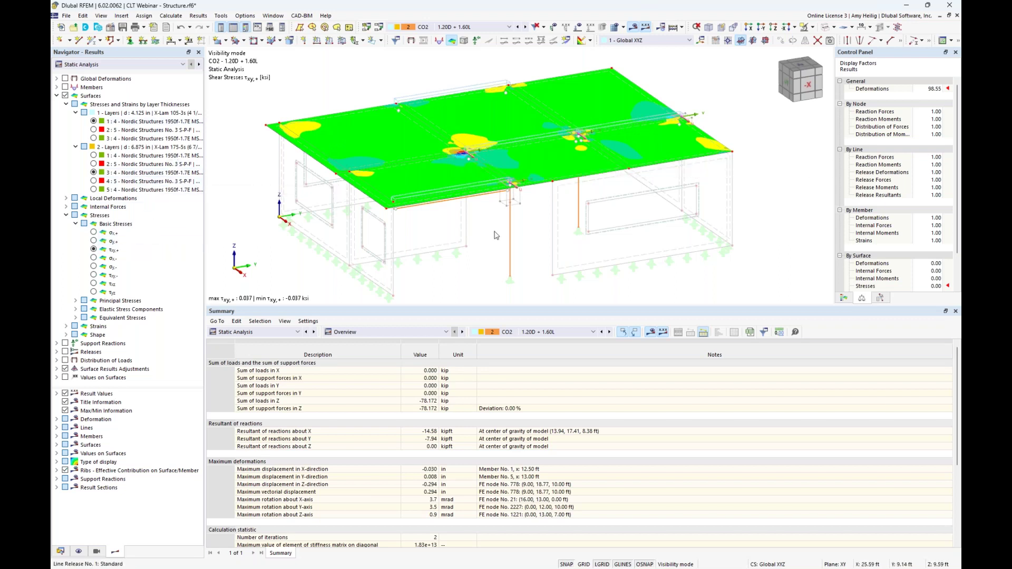
{"action": "left_click_drag", "start_coordinate": [499, 307], "coordinate": [498, 356]}
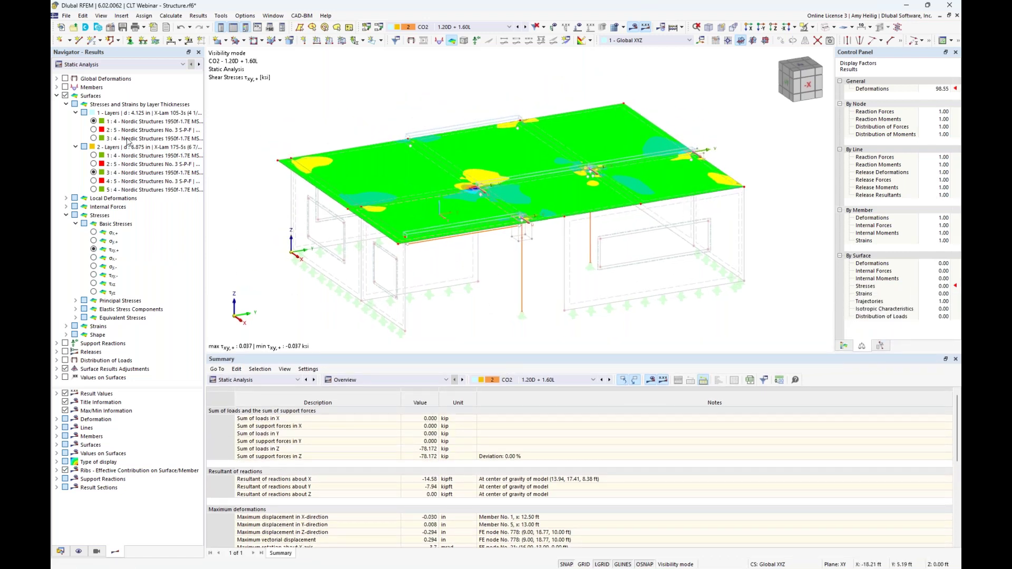
- Turn off the surface results and cancel the visibility mode to show the whole structure
{"action": "left_click", "coordinate": [57, 95]}
{"action": "left_click", "coordinate": [66, 96]}
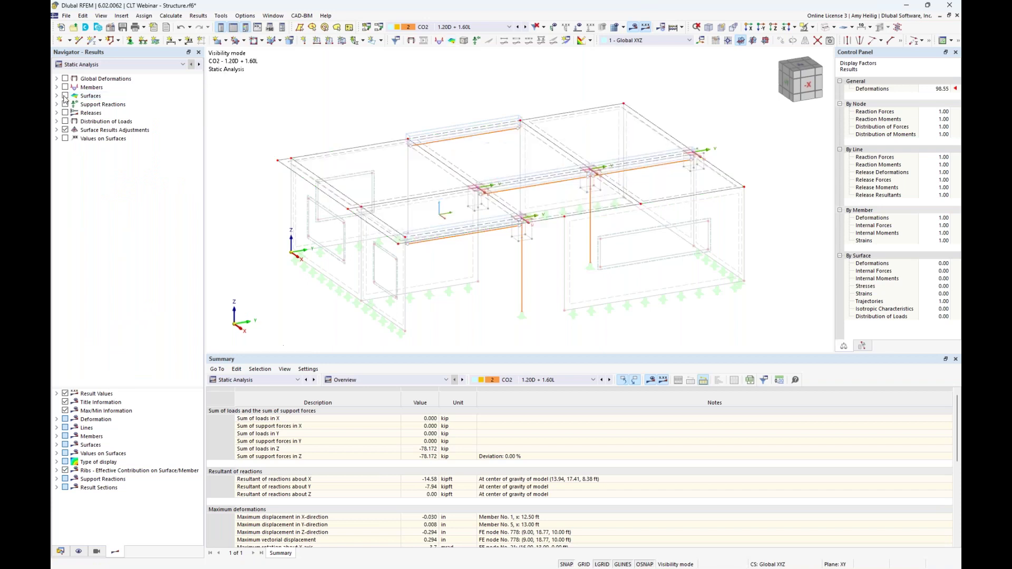
{"action": "left_click", "coordinate": [812, 26]}
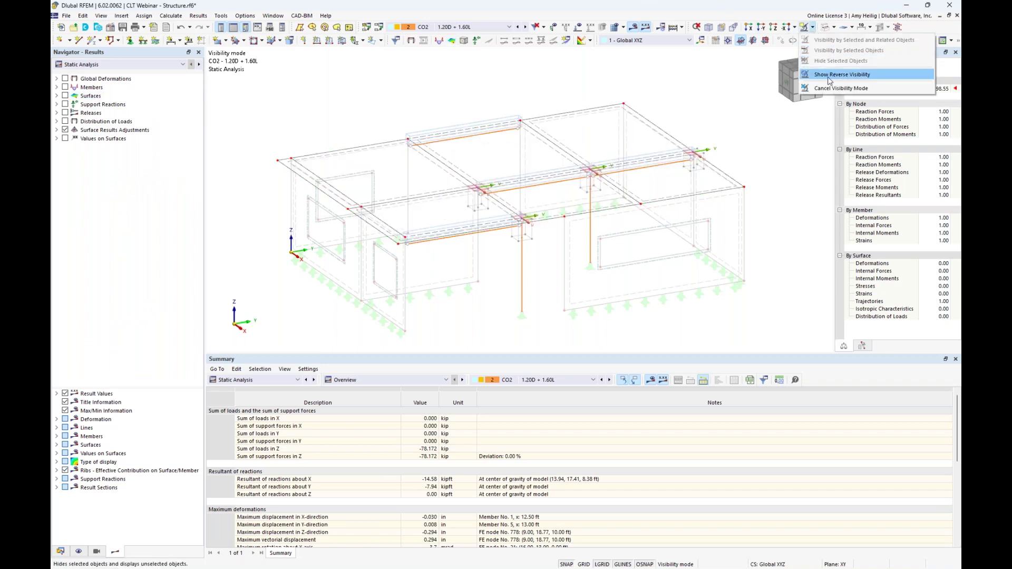
{"action": "left_click", "coordinate": [840, 88]}
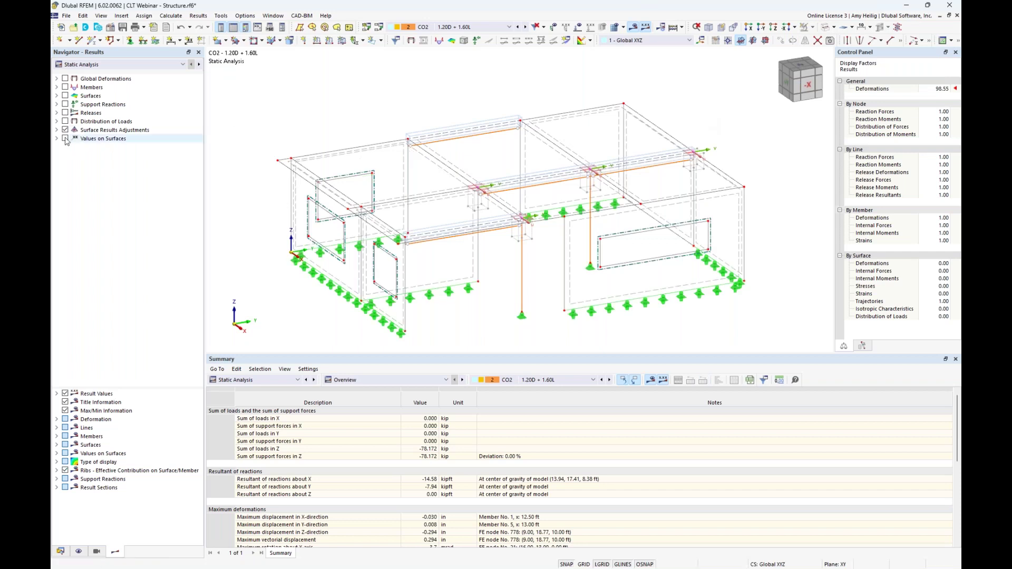
- Display the nodal and line support reactions, limiting the local line support forces to pz
{"action": "left_click", "coordinate": [57, 104]}
{"action": "left_click", "coordinate": [65, 104]}
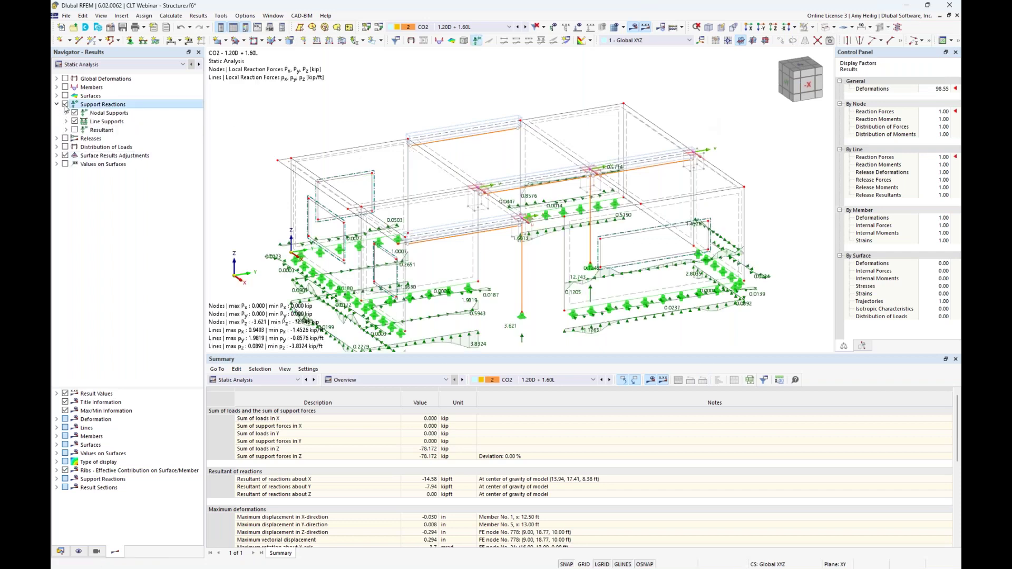
{"action": "scroll", "coordinate": [455, 290], "scroll_direction": "up", "scroll_amount": 4}
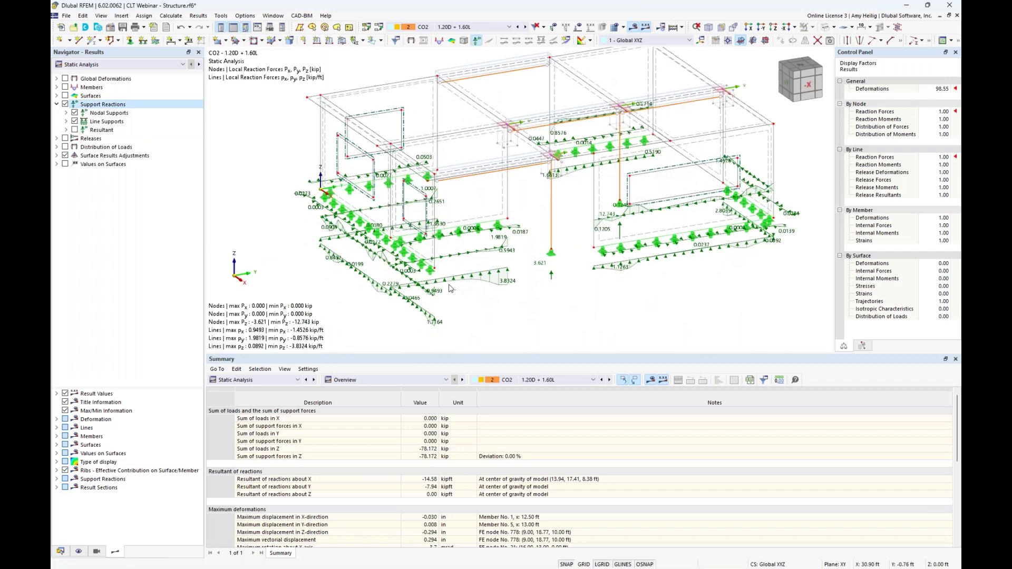
{"action": "middle_click_drag", "start_coordinate": [457, 294], "coordinate": [327, 200], "text": "ctrl"}
{"action": "left_click", "coordinate": [66, 121]}
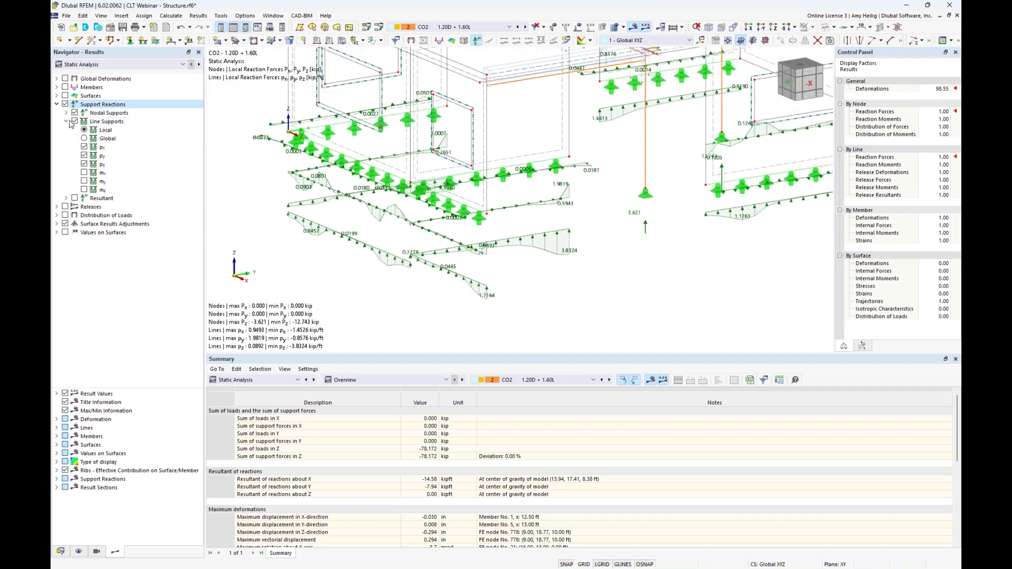
{"action": "left_click", "coordinate": [83, 148]}
{"action": "left_click", "coordinate": [83, 155]}
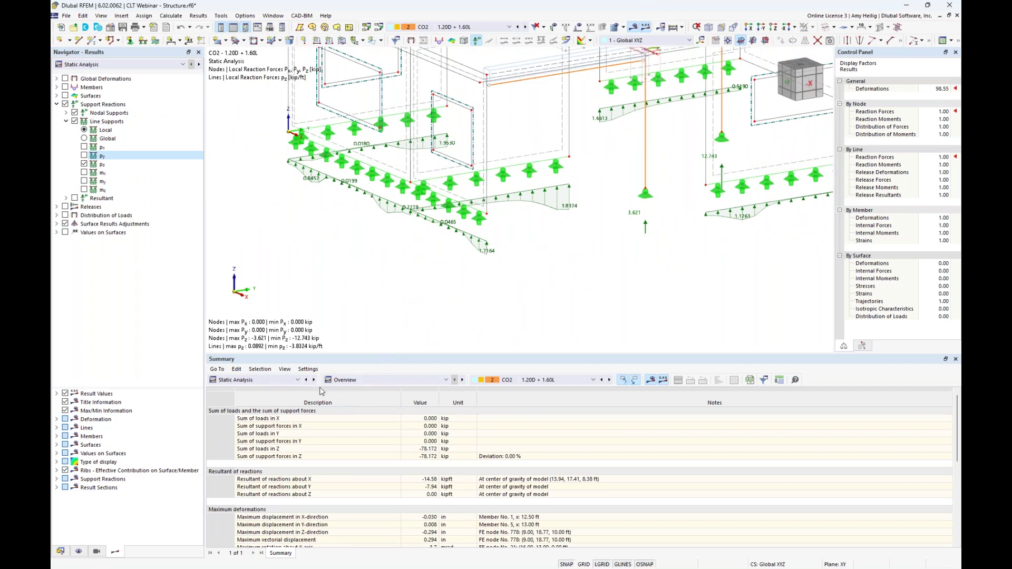
- Show the results by line in an enlarged table to review the line support forces
{"action": "left_click", "coordinate": [352, 380]}
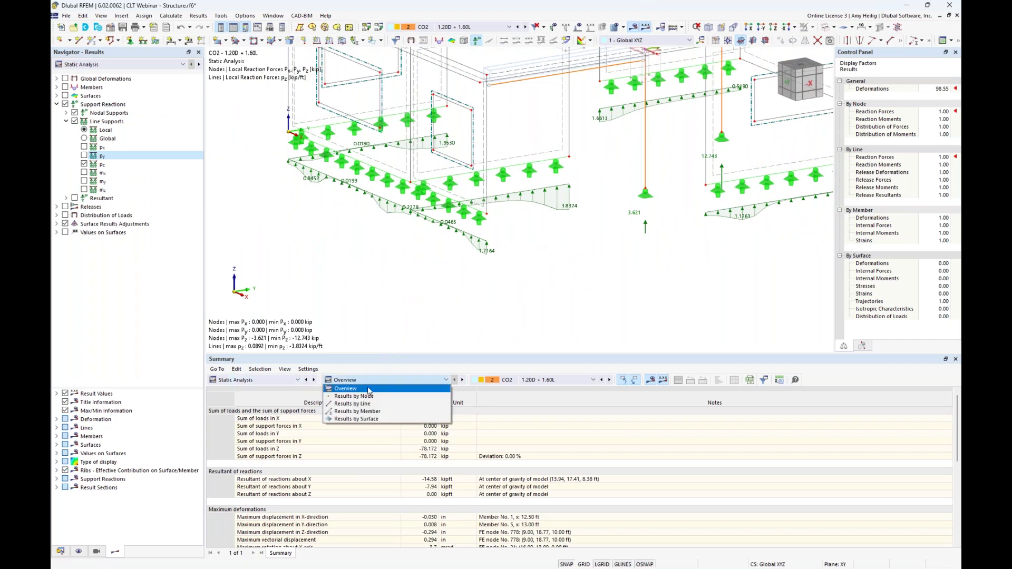
{"action": "left_click", "coordinate": [353, 403]}
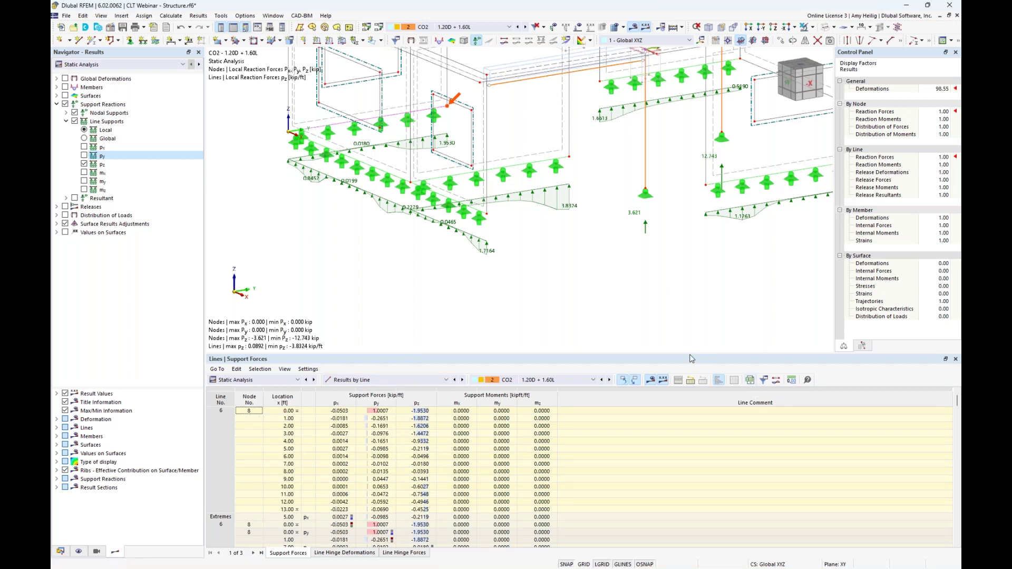
{"action": "left_click_drag", "start_coordinate": [690, 352], "coordinate": [686, 319]}
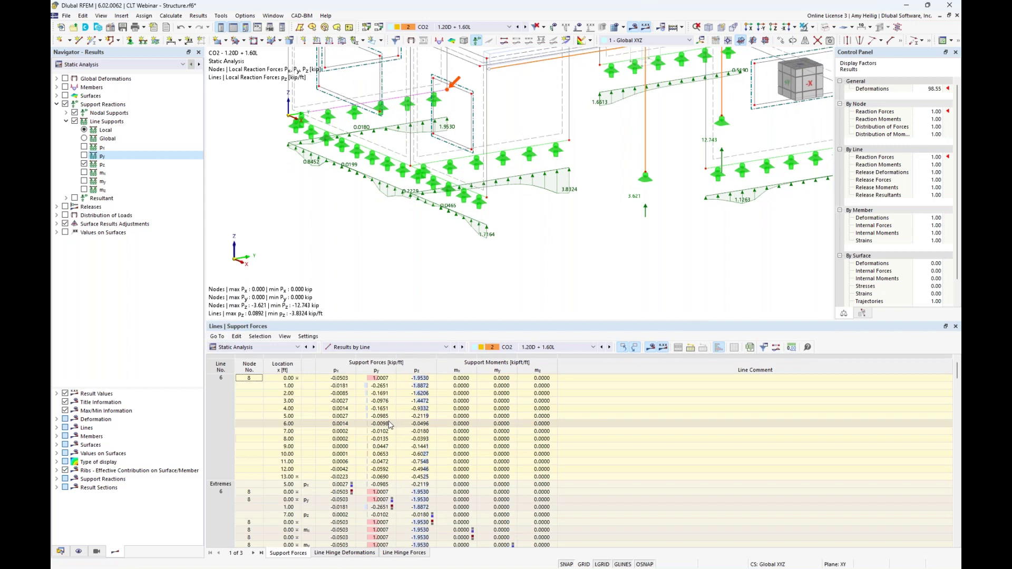
{"action": "middle_click_drag", "start_coordinate": [511, 213], "coordinate": [500, 242]}
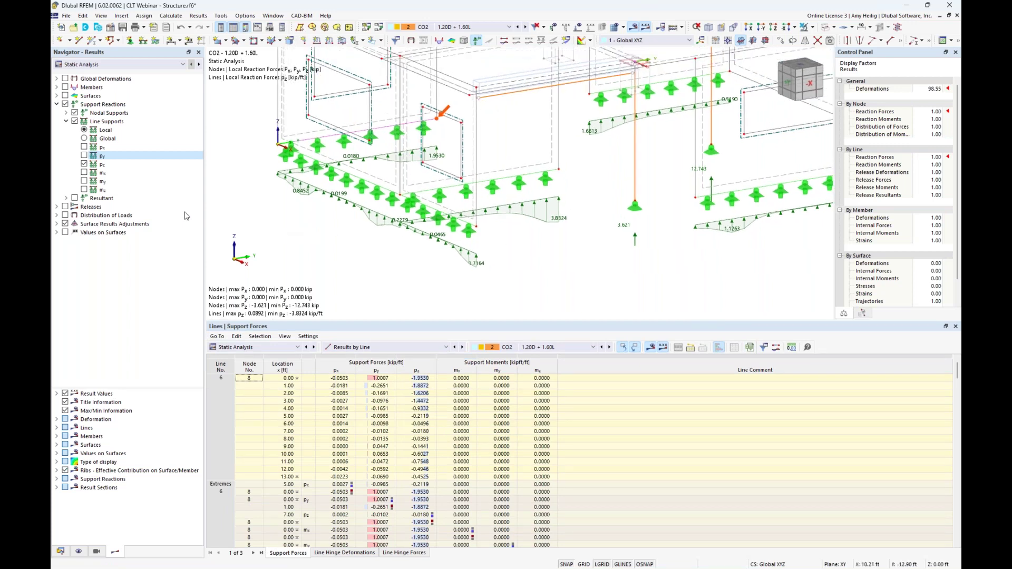
- Replace the support reactions with the release results and bring the whole structure's line hinges into view
{"action": "left_click", "coordinate": [66, 122]}
{"action": "left_click", "coordinate": [56, 105]}
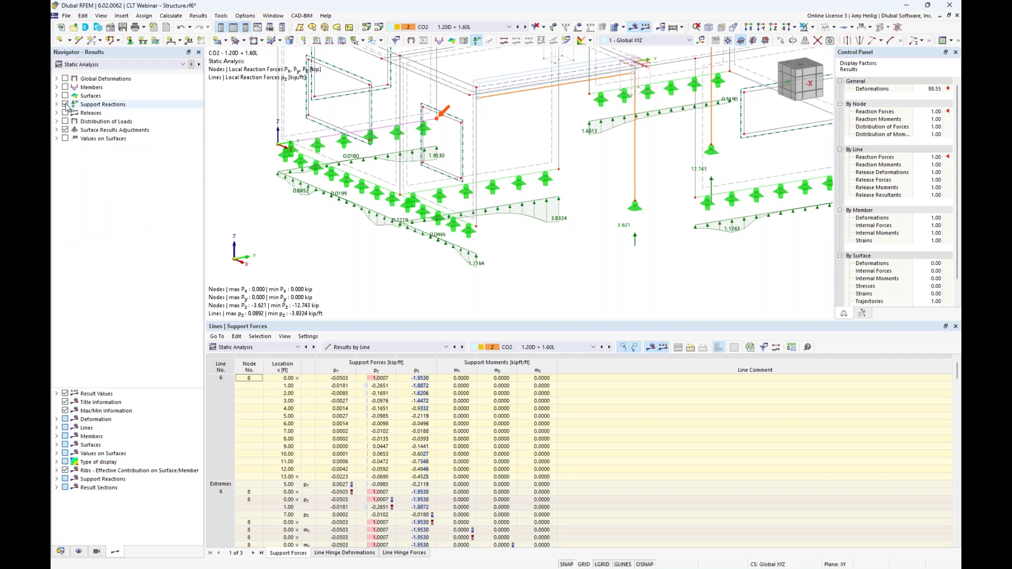
{"action": "left_click", "coordinate": [65, 104]}
{"action": "left_click", "coordinate": [63, 114]}
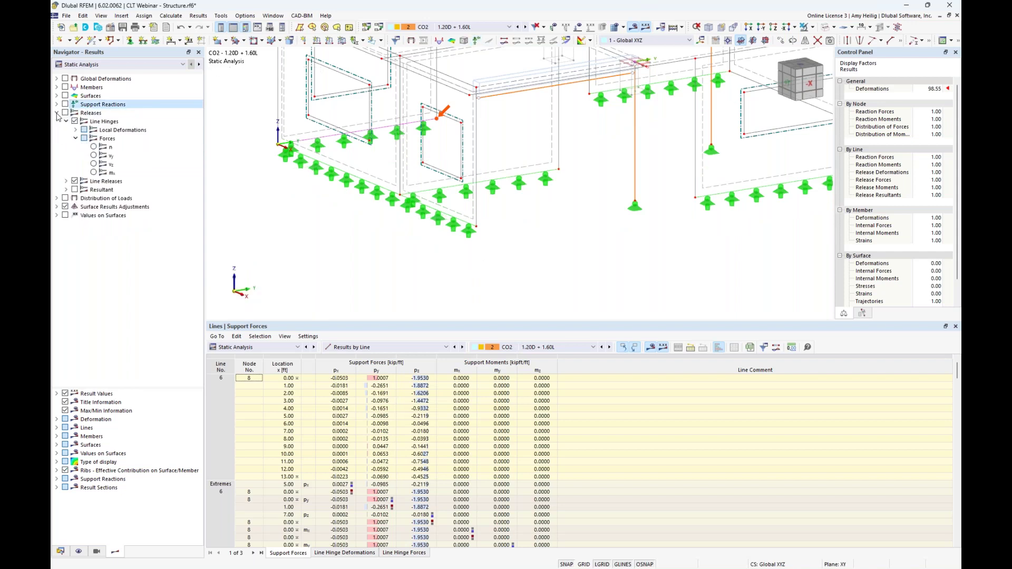
{"action": "left_click", "coordinate": [66, 113]}
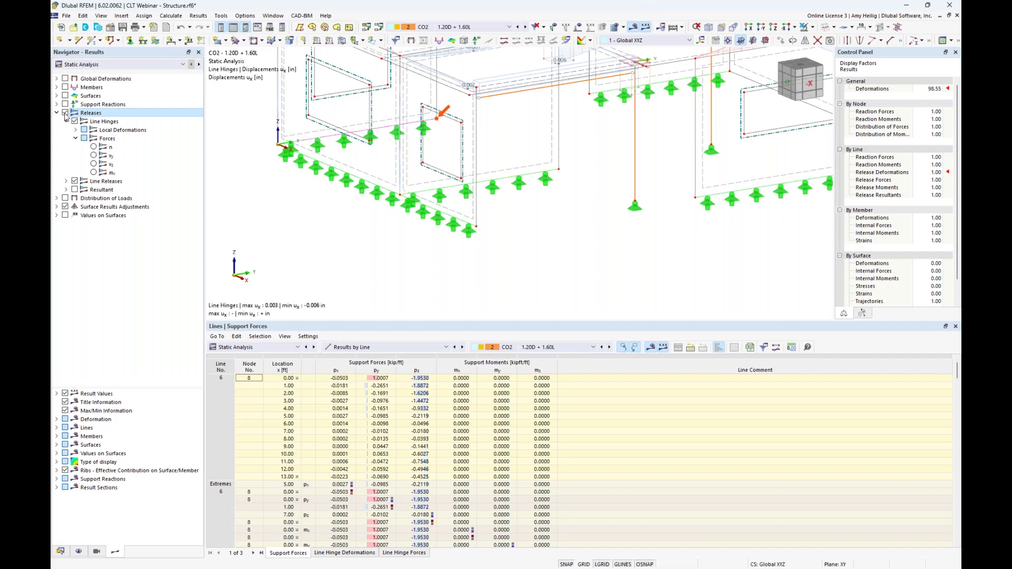
{"action": "middle_click_drag", "start_coordinate": [576, 215], "coordinate": [553, 304]}
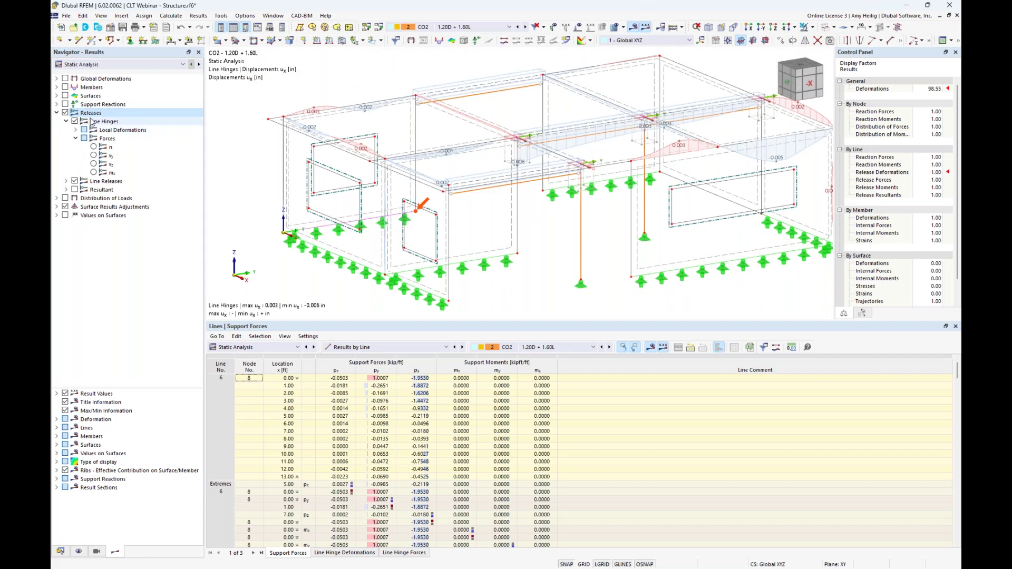
- Display the line hinge forces n and examine them closely along the roof's interior beam line
{"action": "left_click", "coordinate": [94, 147]}
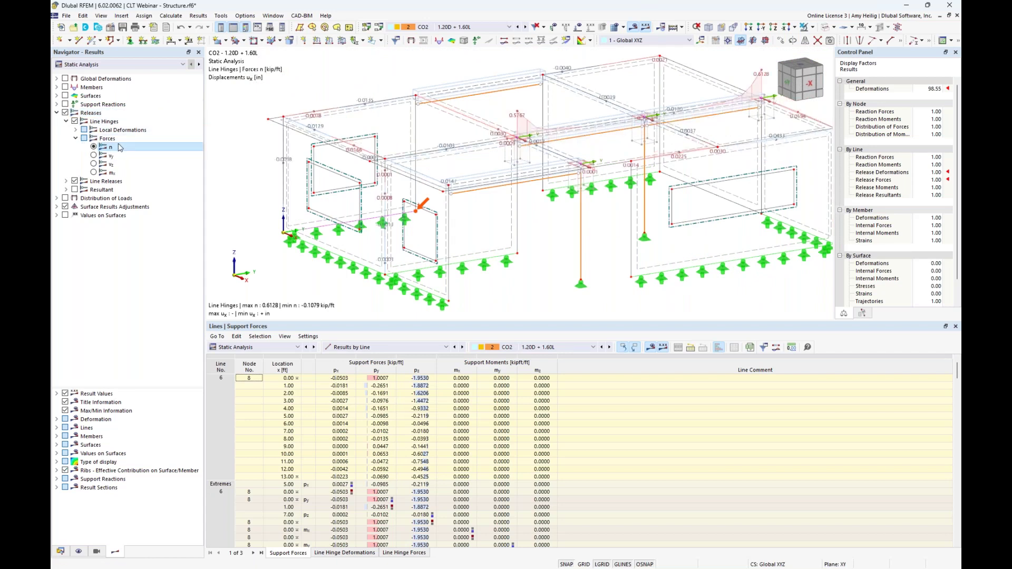
{"action": "scroll", "coordinate": [563, 169], "scroll_direction": "up", "scroll_amount": 5}
{"action": "scroll", "coordinate": [563, 168], "scroll_direction": "up", "scroll_amount": 1}
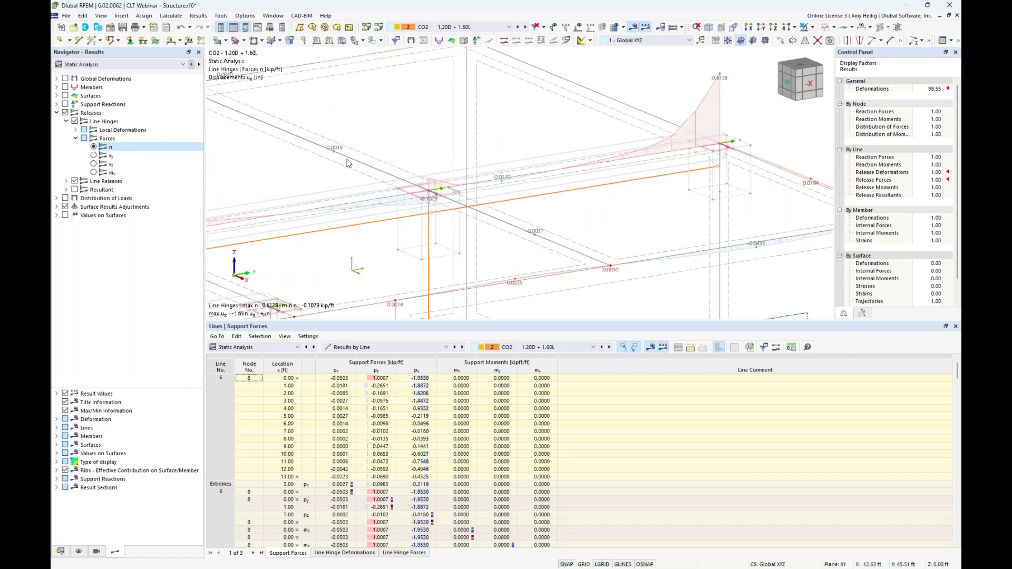
- Turn on the display of line hinges in the model and examine them along the roof's interior beam line
{"action": "left_click", "coordinate": [78, 551]}
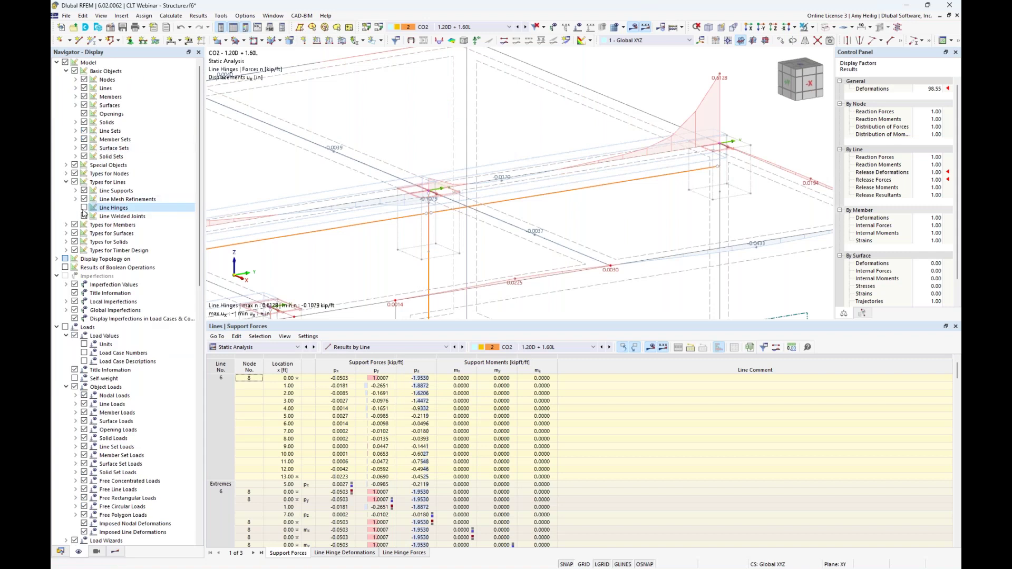
{"action": "scroll", "coordinate": [585, 158], "scroll_direction": "up", "scroll_amount": 1}
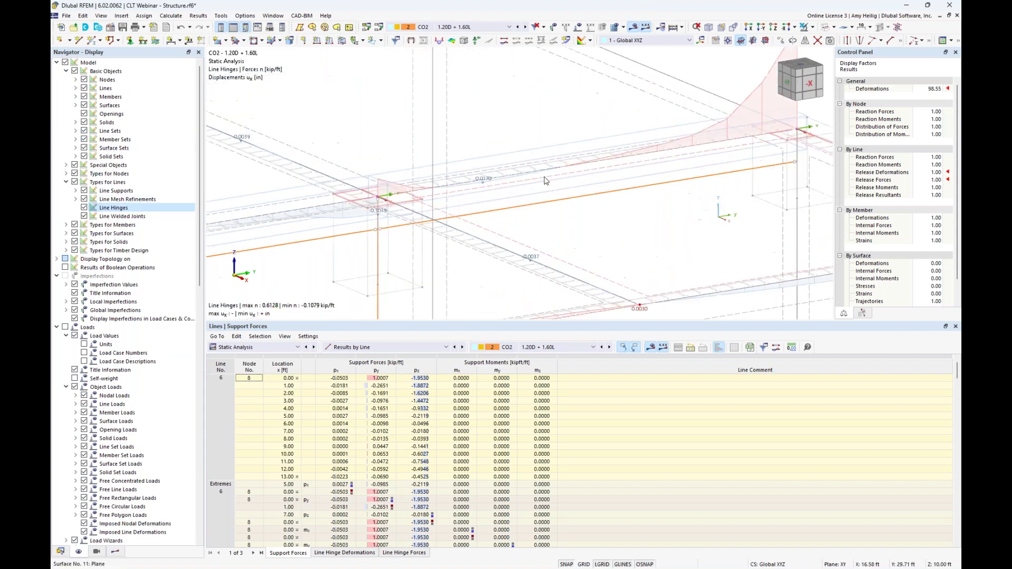
{"action": "scroll", "coordinate": [607, 153], "scroll_direction": "up", "scroll_amount": 1}
{"action": "middle_click_drag", "start_coordinate": [579, 228], "coordinate": [549, 252]}
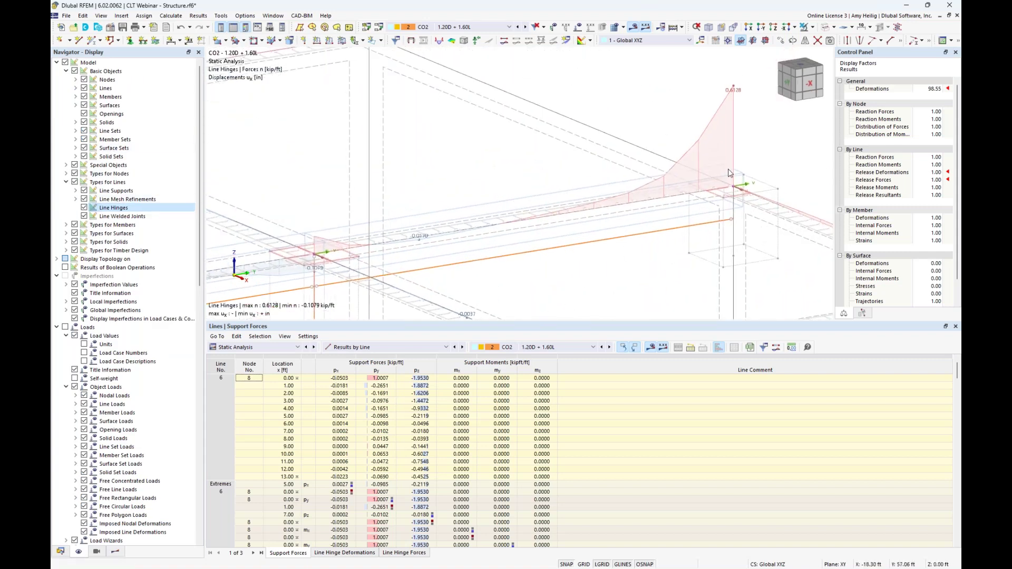
- Open the result diagrams for the line hinge along the interior beam line, showing only the line hinge force n
{"action": "right_click", "coordinate": [520, 220]}
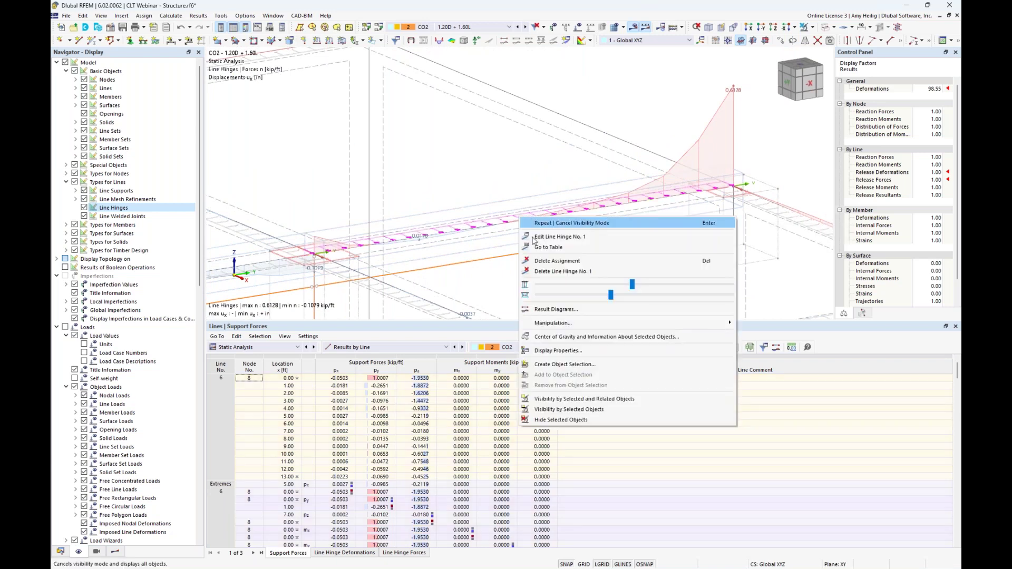
{"action": "left_click", "coordinate": [553, 311]}
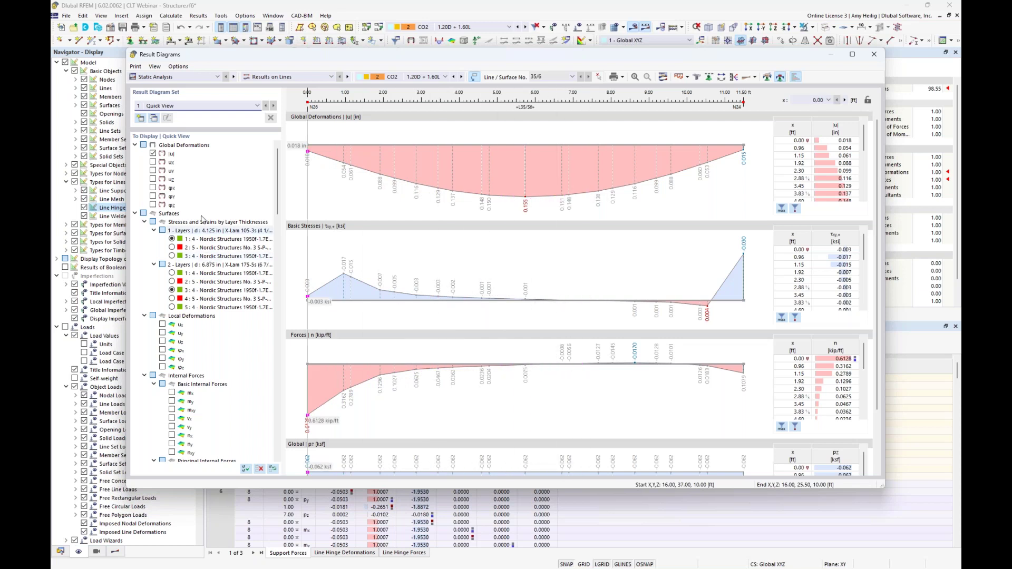
{"action": "scroll", "coordinate": [198, 264], "scroll_direction": "down", "scroll_amount": 12}
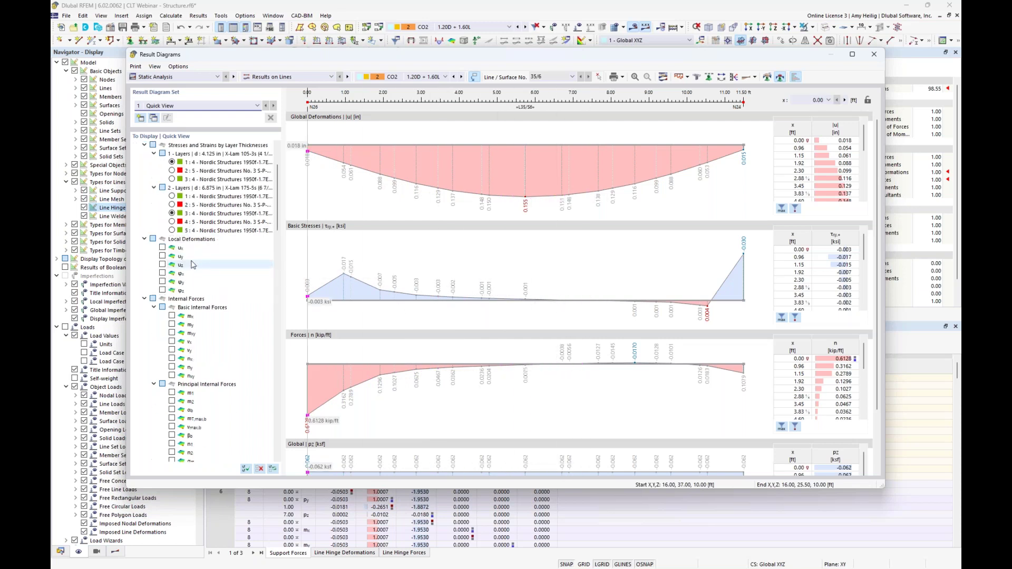
{"action": "left_click", "coordinate": [261, 469]}
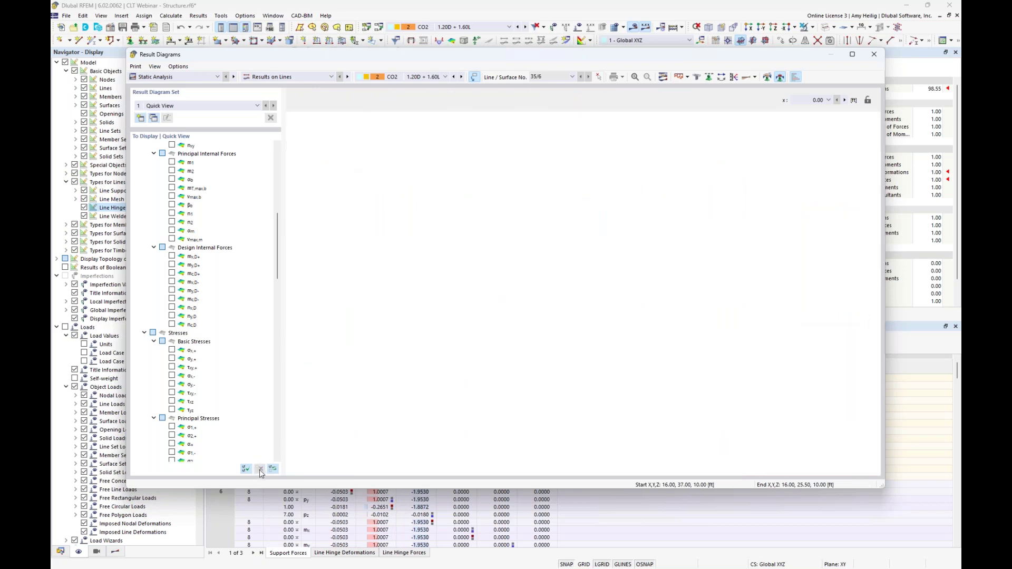
{"action": "scroll", "coordinate": [216, 342], "scroll_direction": "down", "scroll_amount": 1}
{"action": "scroll", "coordinate": [217, 341], "scroll_direction": "down", "scroll_amount": 20}
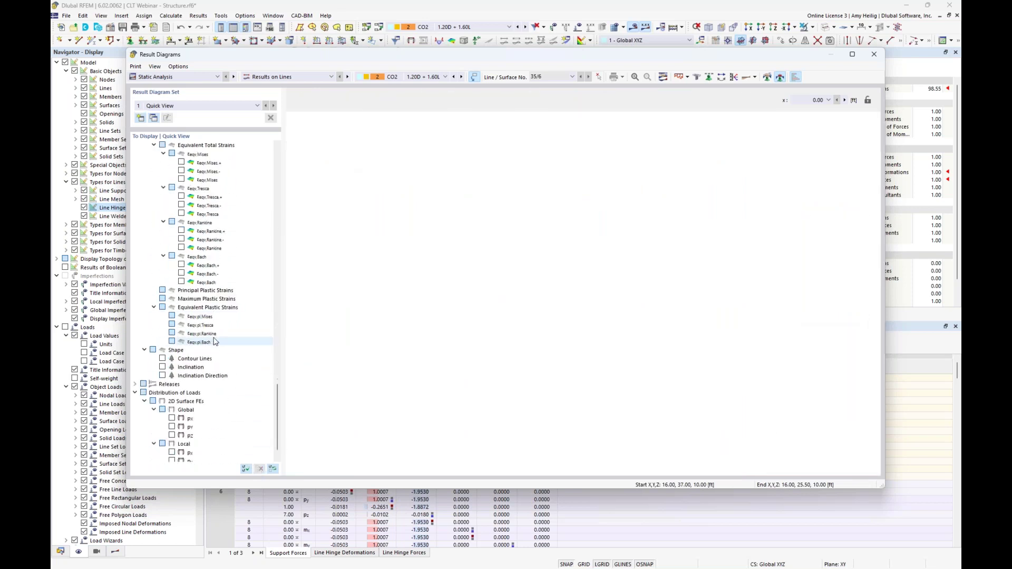
{"action": "scroll", "coordinate": [215, 342], "scroll_direction": "down", "scroll_amount": 1}
{"action": "left_click", "coordinate": [135, 367]}
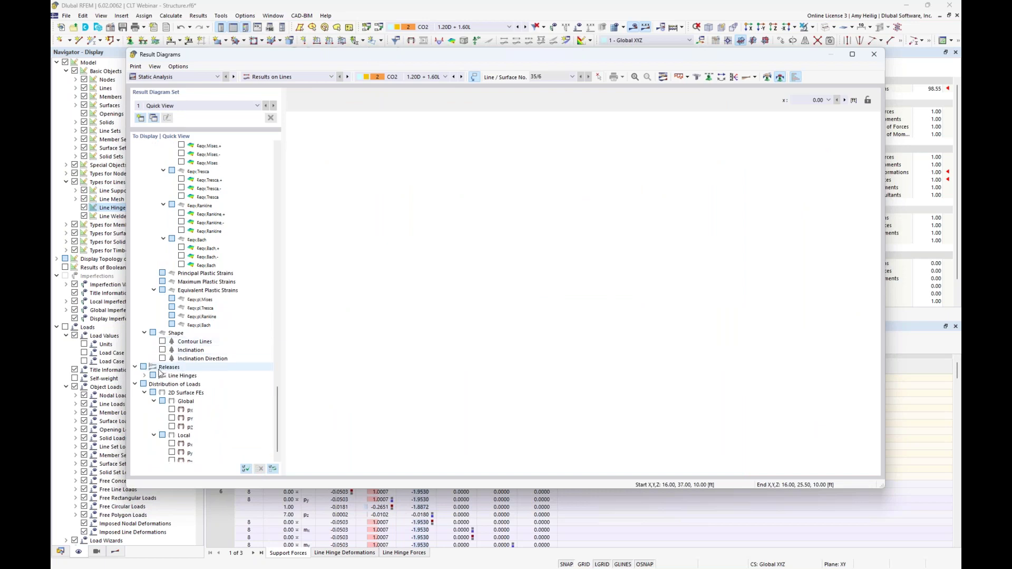
{"action": "left_click", "coordinate": [144, 375]}
{"action": "left_click", "coordinate": [154, 393]}
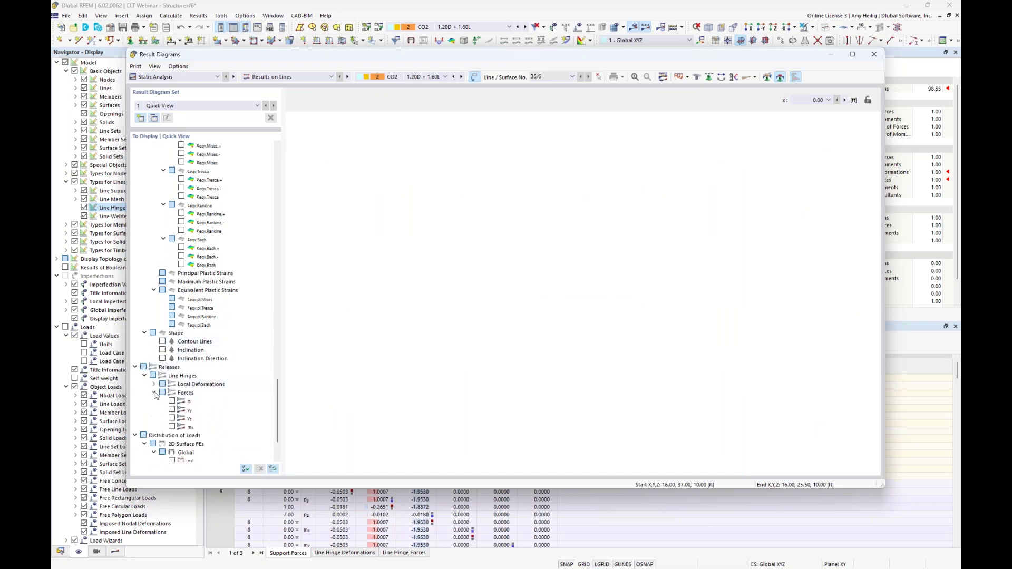
{"action": "left_click", "coordinate": [172, 401]}
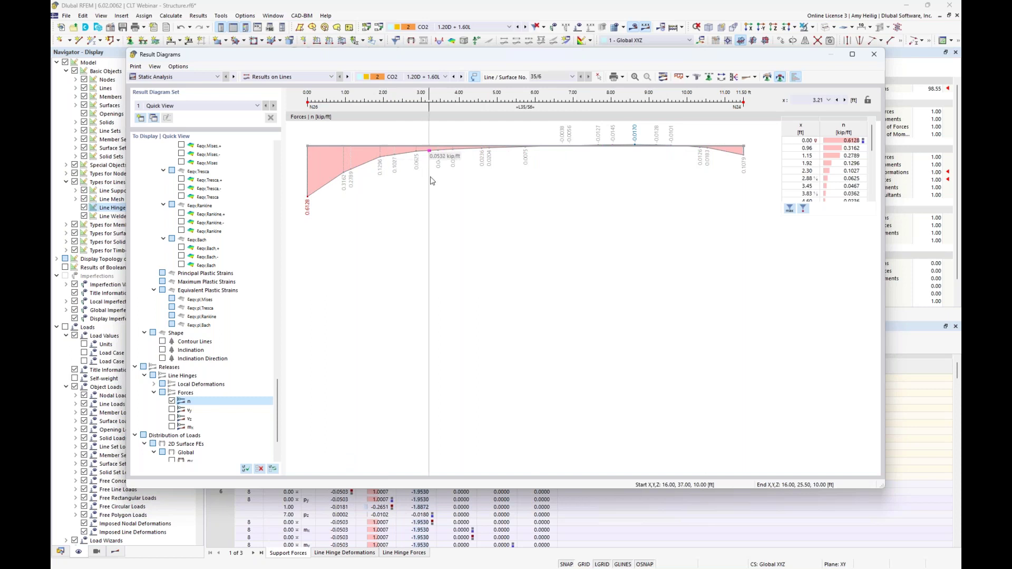
- Add a smooth range with constant distribution from 0 to 3 ft to the line hinge force n diagram
{"action": "left_click", "coordinate": [768, 78]}
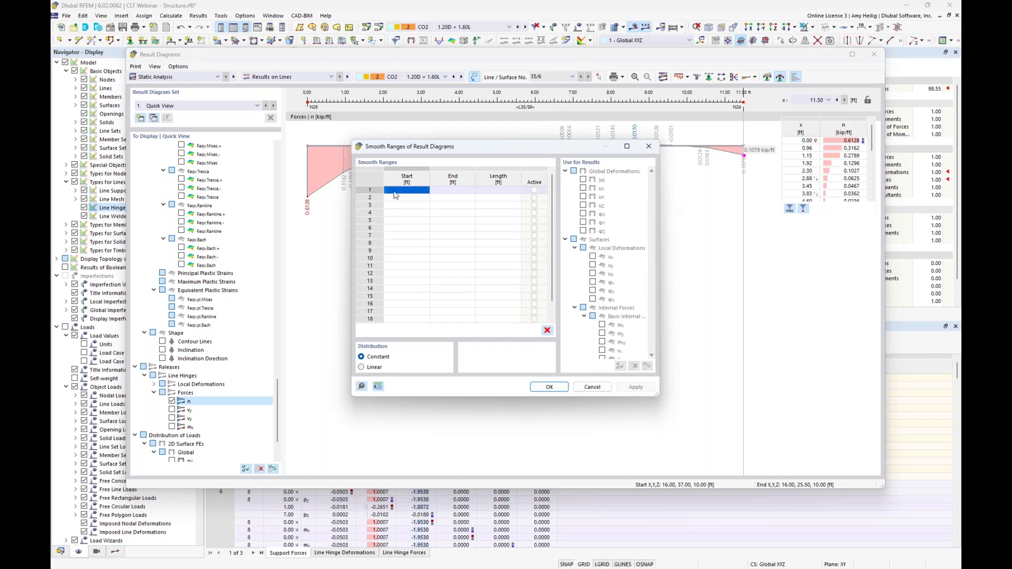
{"action": "left_click_drag", "start_coordinate": [432, 147], "coordinate": [410, 231]}
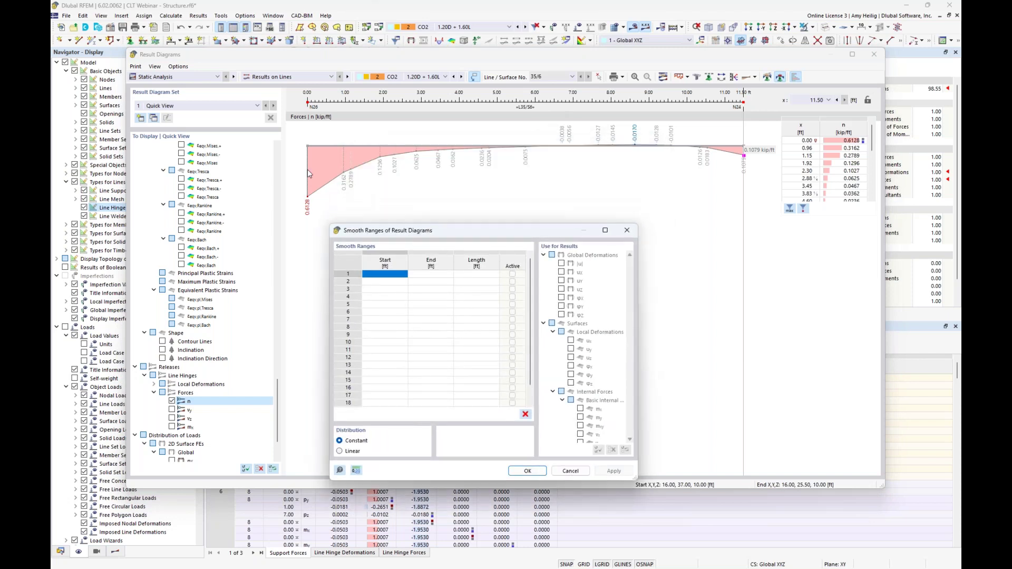
{"action": "left_click", "coordinate": [399, 274]}
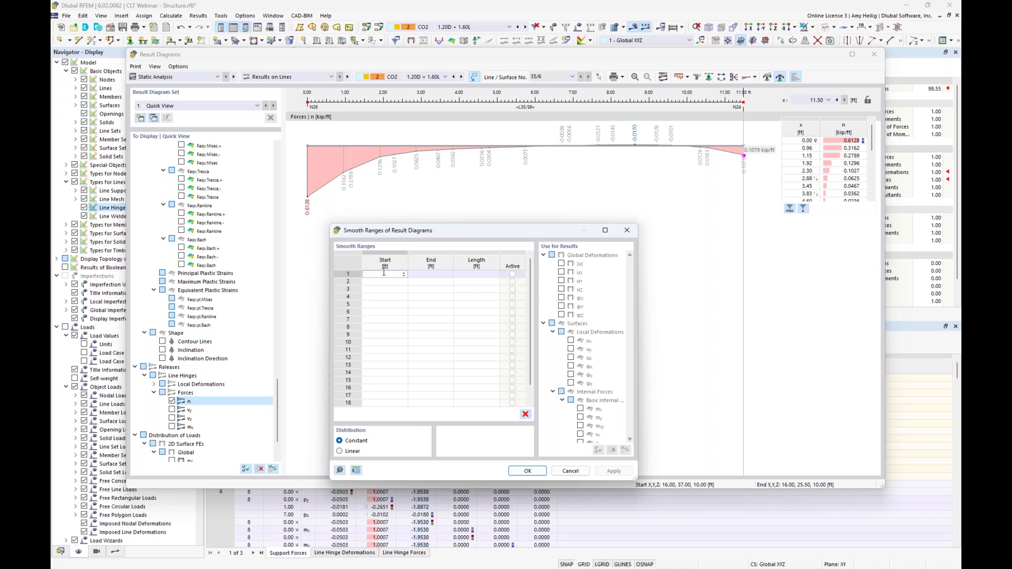
{"action": "left_click", "coordinate": [419, 275]}
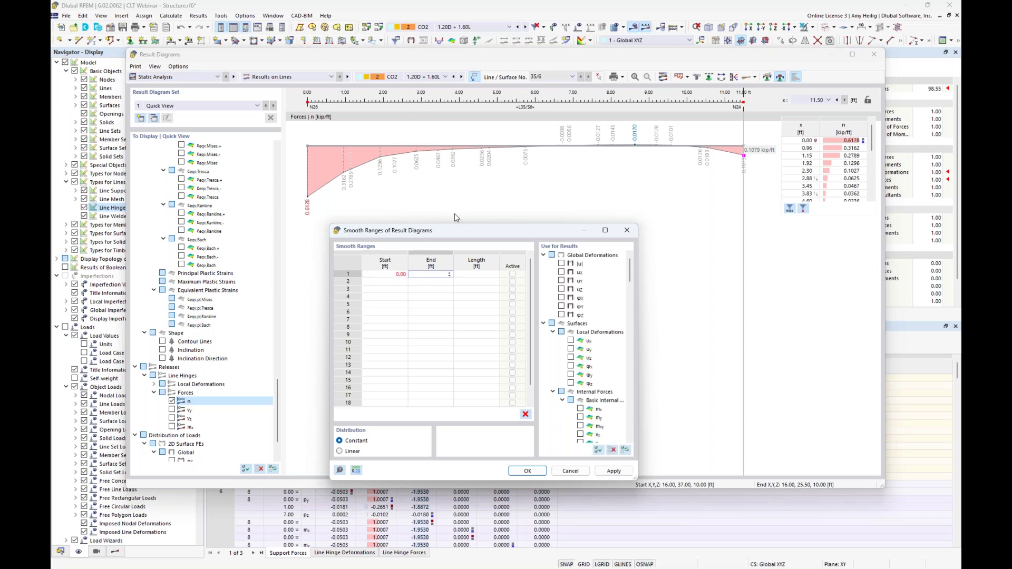
{"action": "type", "text": "3"}
{"action": "left_click", "coordinate": [527, 471]}
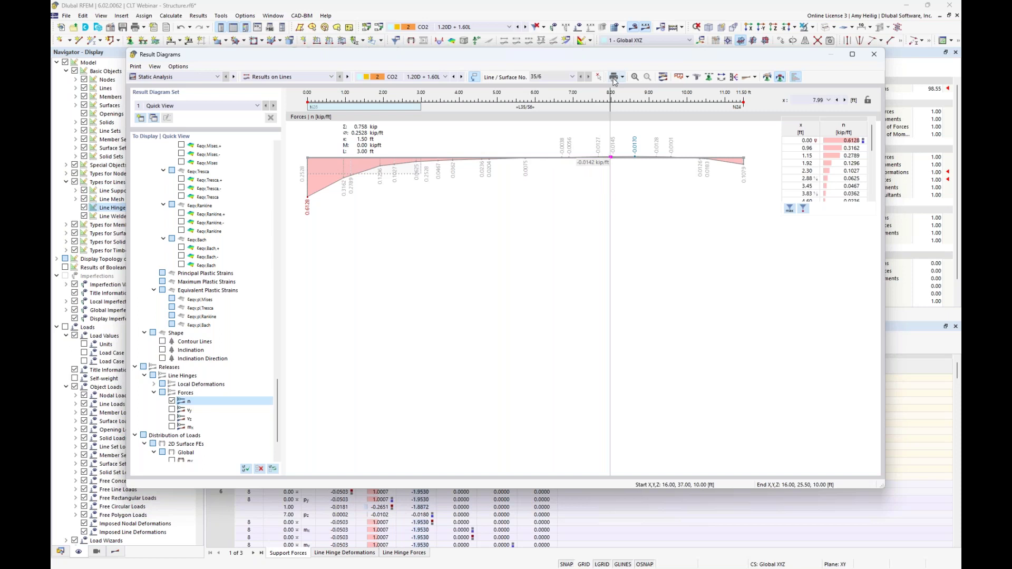
{"action": "left_click", "coordinate": [446, 77]}
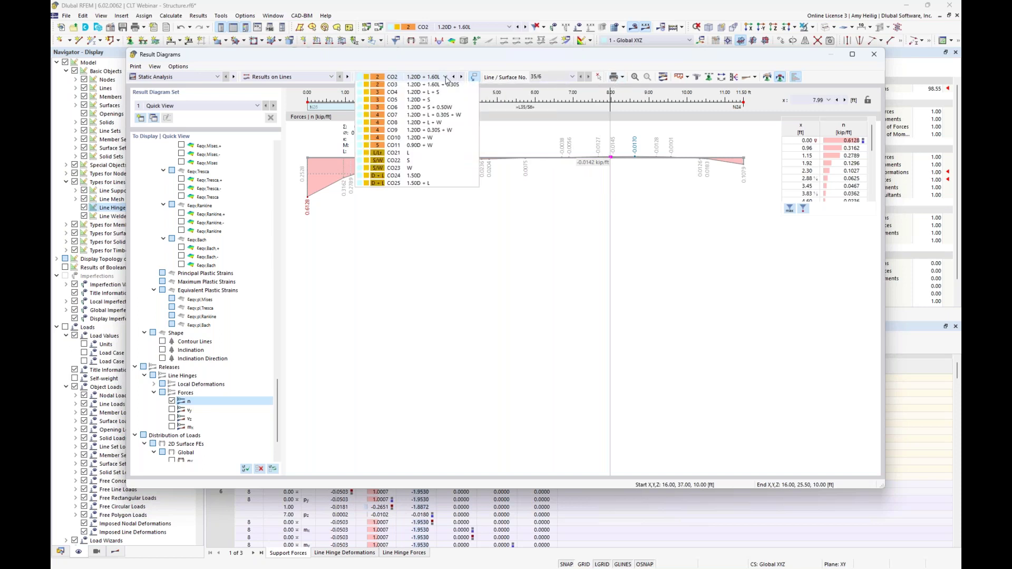
{"action": "left_click", "coordinate": [417, 138]}
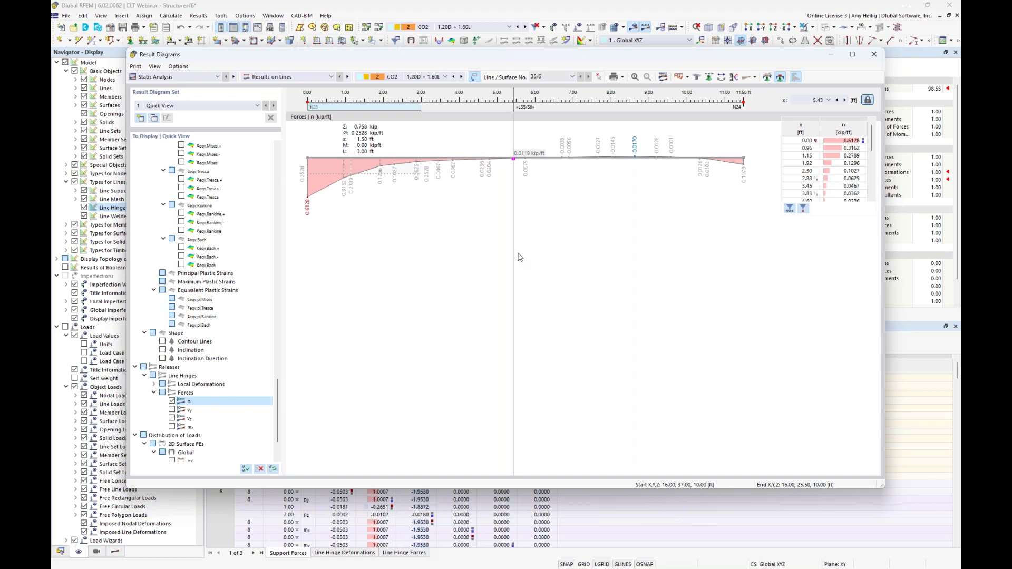
- Switch to the PowerPoint slide show of the CLT design webinar
{"action": "key", "text": "super+Tab"}
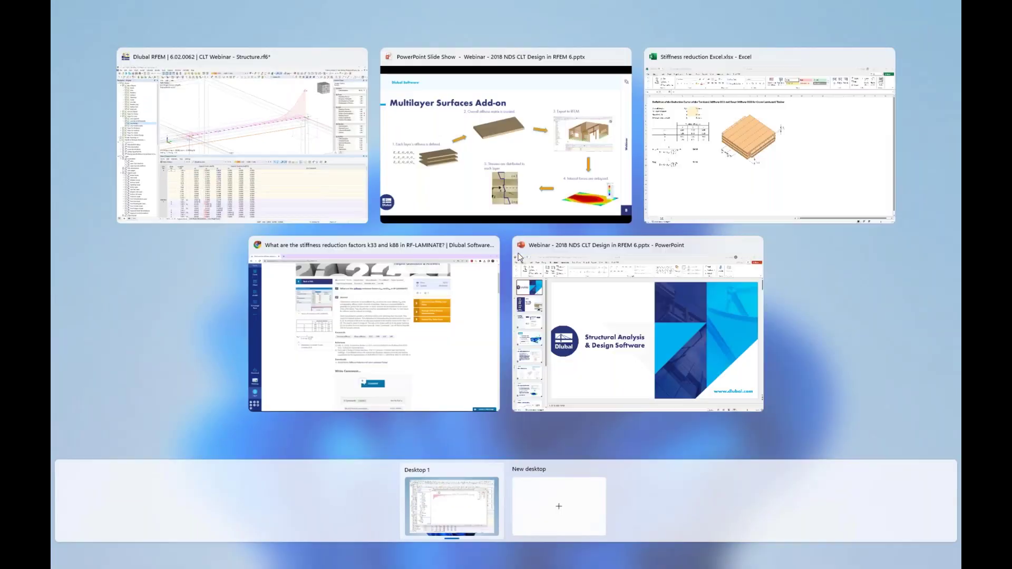
{"action": "left_click", "coordinate": [531, 180]}
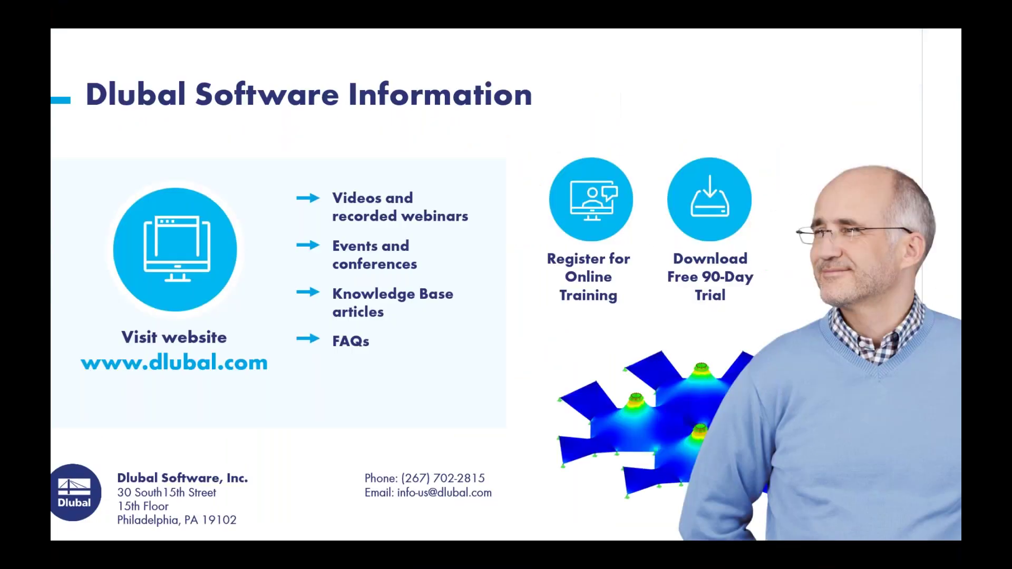